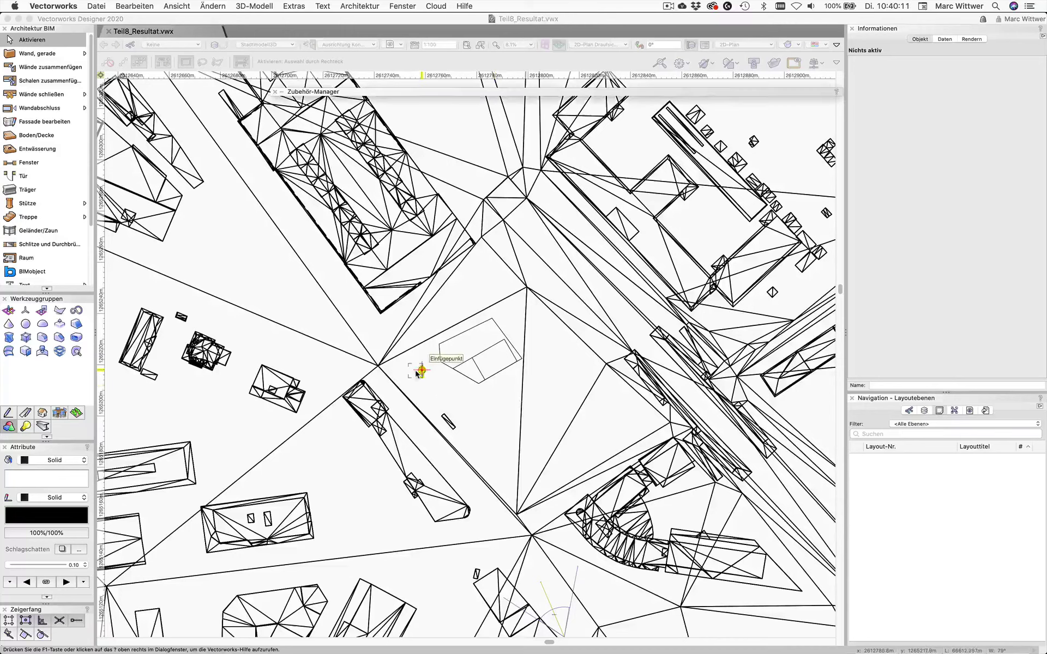
Zoom in and tilt the site model into a shaded 3D view facing the building's open side
{"action": "left_click", "coordinate": [420, 369]}
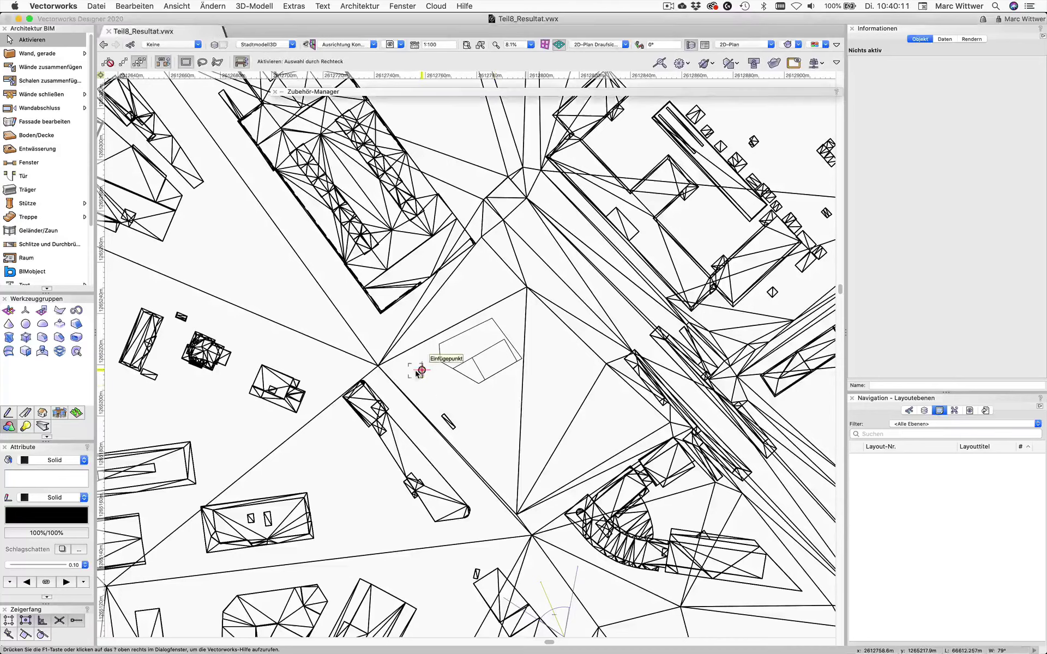
{"action": "left_click", "coordinate": [457, 404]}
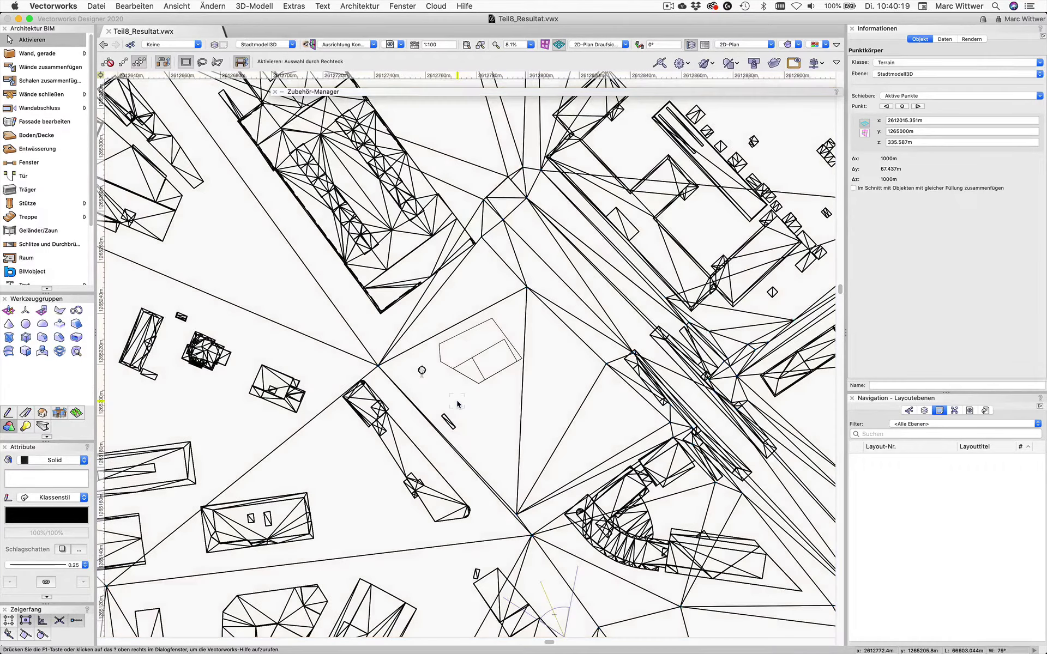
{"action": "key", "text": "Escape"}
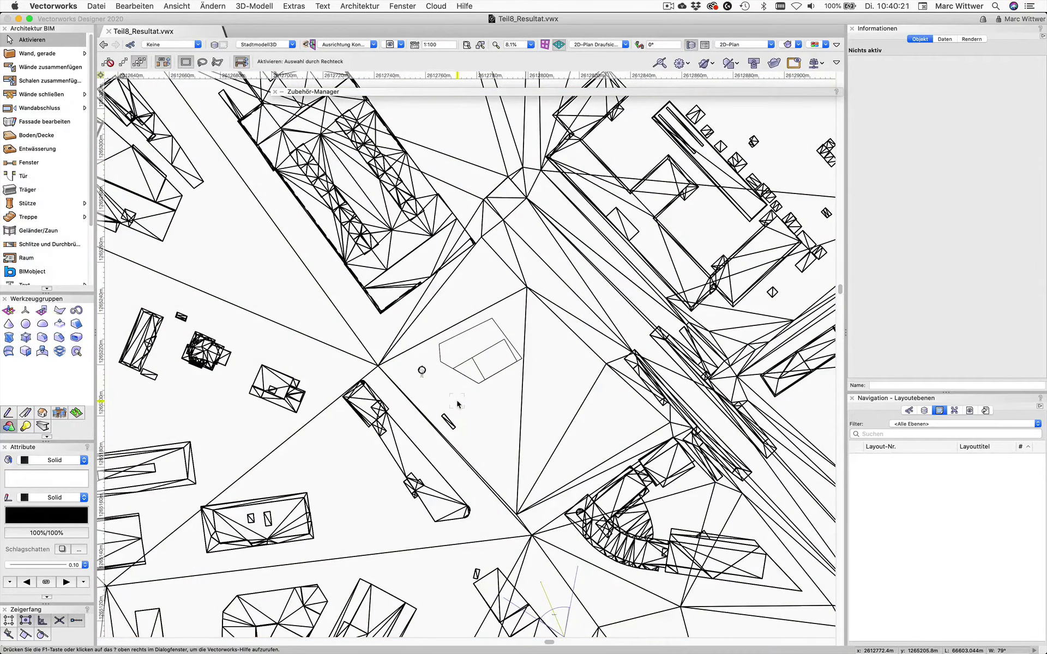
{"action": "scroll", "coordinate": [467, 409], "scroll_direction": "up", "scroll_amount": 2}
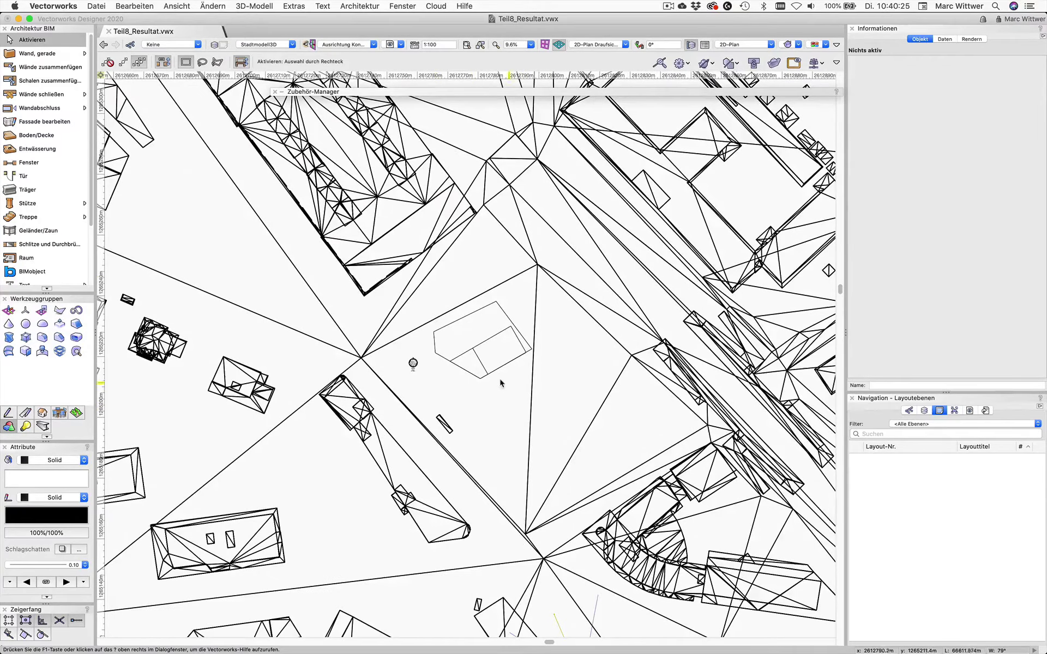
{"action": "scroll", "coordinate": [498, 401], "scroll_direction": "up", "scroll_amount": 2}
{"action": "middle_click_drag", "start_coordinate": [497, 401], "coordinate": [489, 367], "text": "shift"}
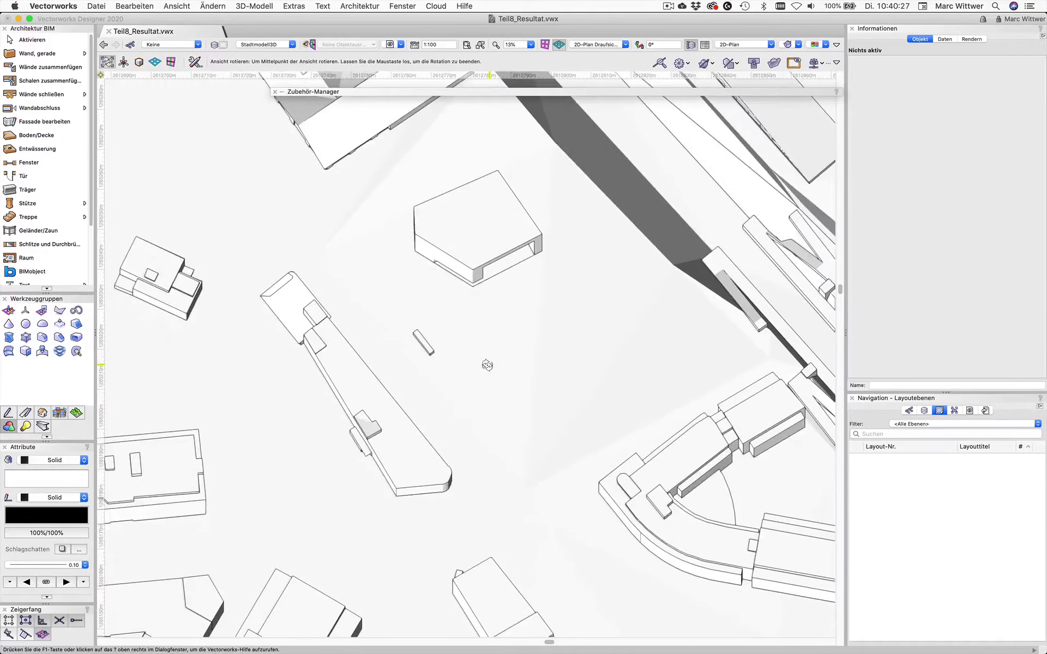
{"action": "scroll", "coordinate": [490, 151], "scroll_direction": "up", "scroll_amount": 4}
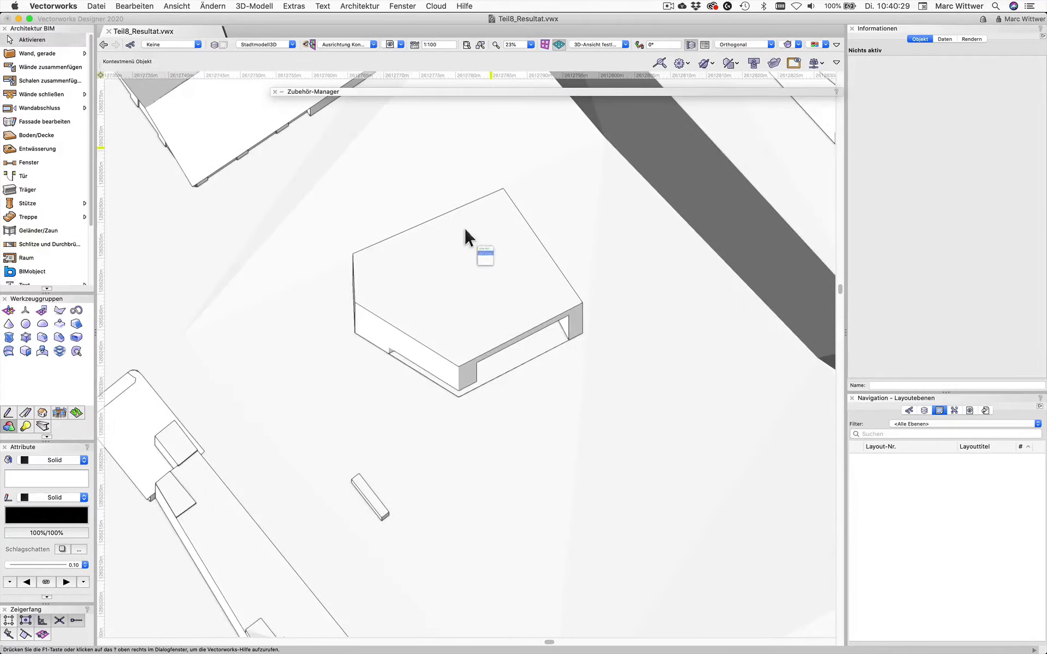
{"action": "middle_click_drag", "start_coordinate": [466, 217], "coordinate": [430, 165], "text": "shift"}
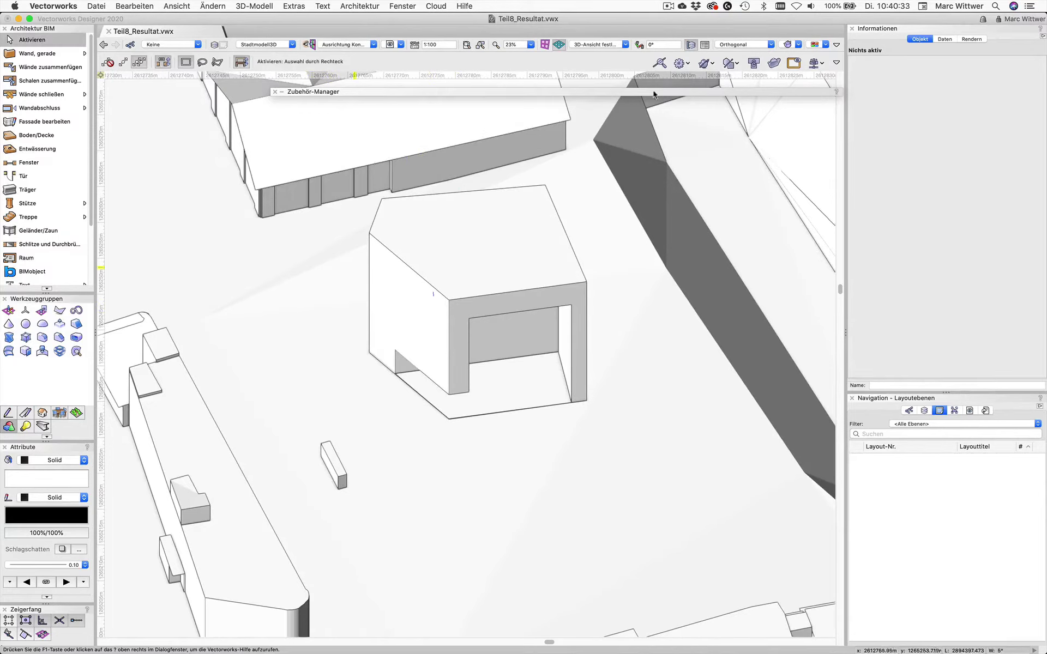
{"action": "left_click", "coordinate": [797, 46]}
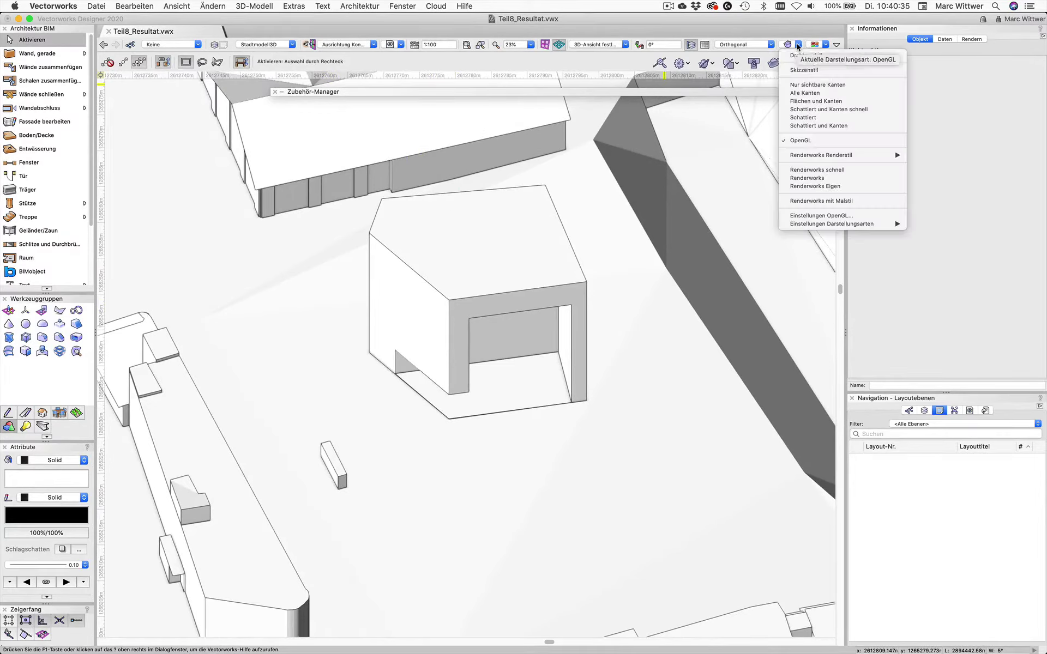
{"action": "left_click", "coordinate": [818, 218]}
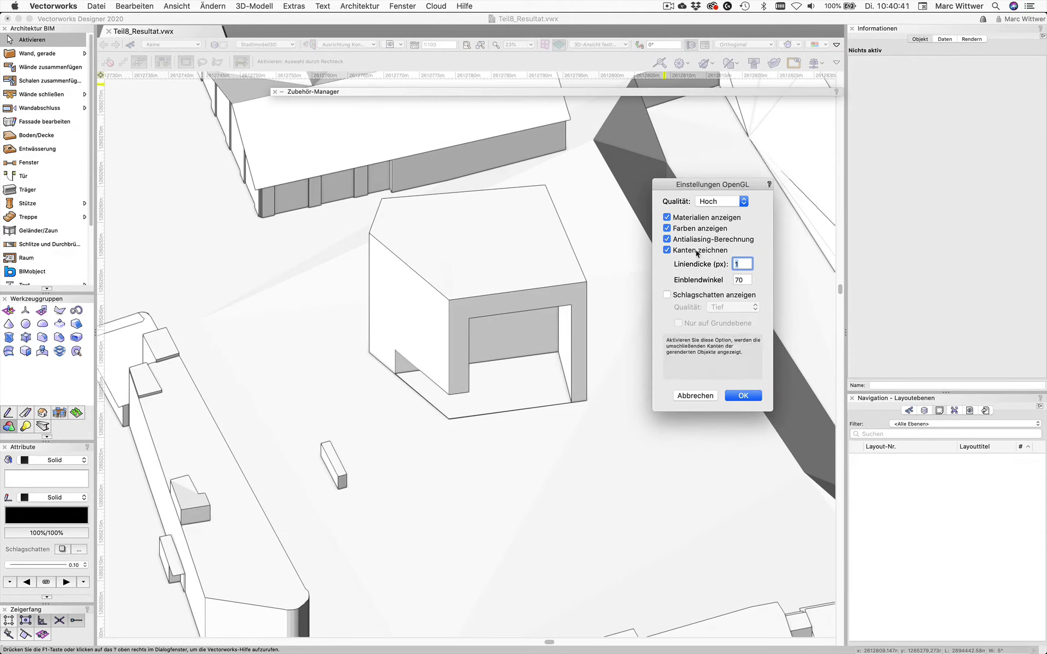
{"action": "left_click", "coordinate": [696, 251]}
{"action": "left_click", "coordinate": [696, 251]}
{"action": "left_click", "coordinate": [690, 295]}
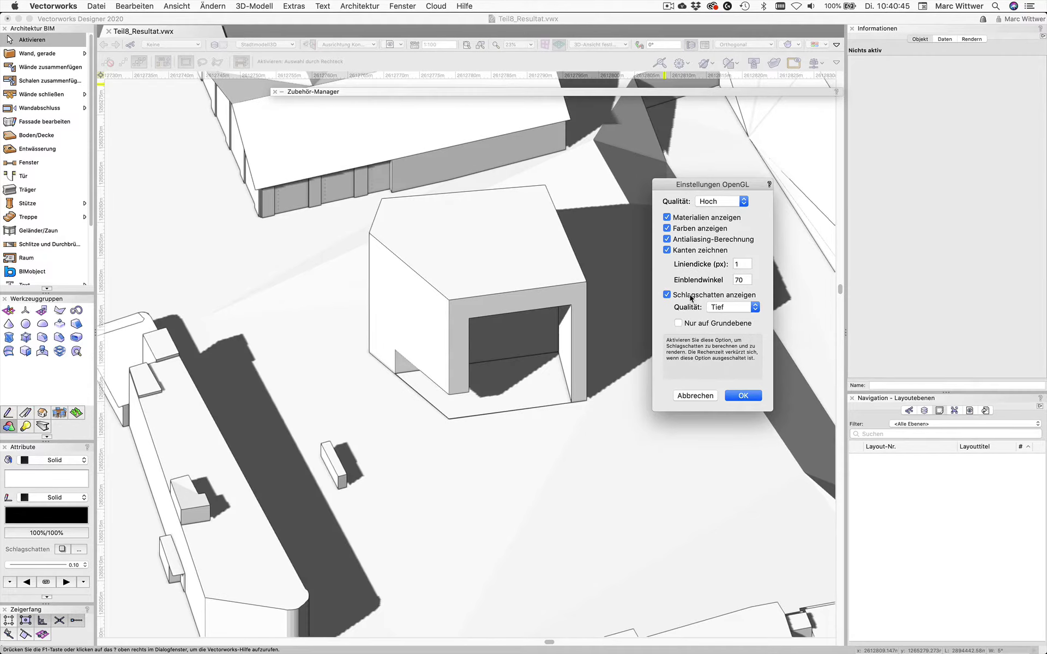
{"action": "left_click", "coordinate": [730, 307]}
{"action": "left_click", "coordinate": [731, 329]}
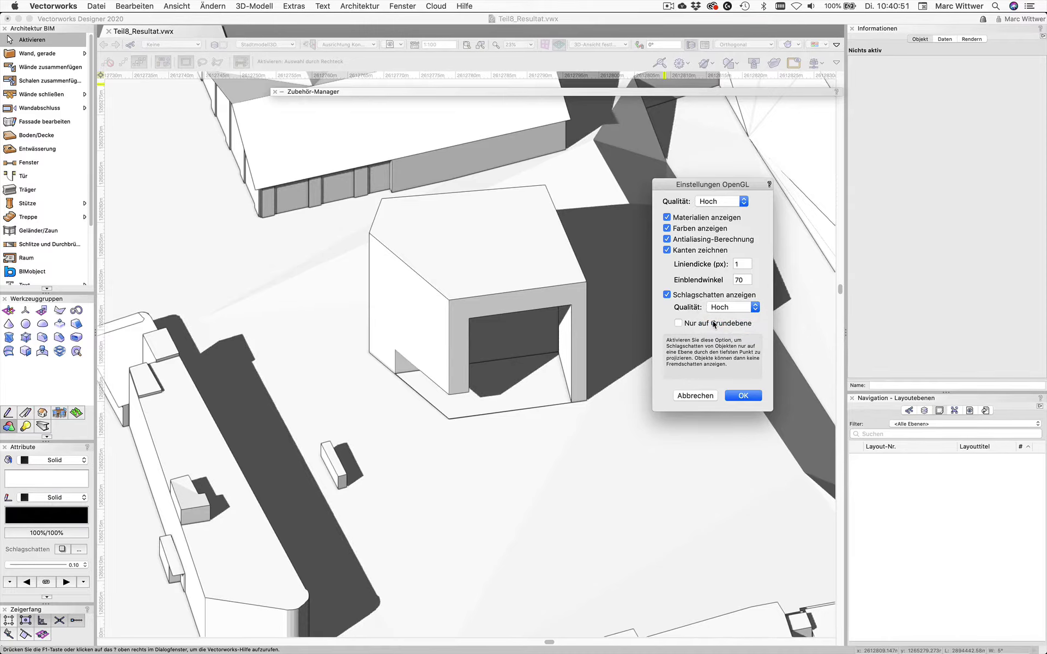
{"action": "left_click", "coordinate": [666, 294]}
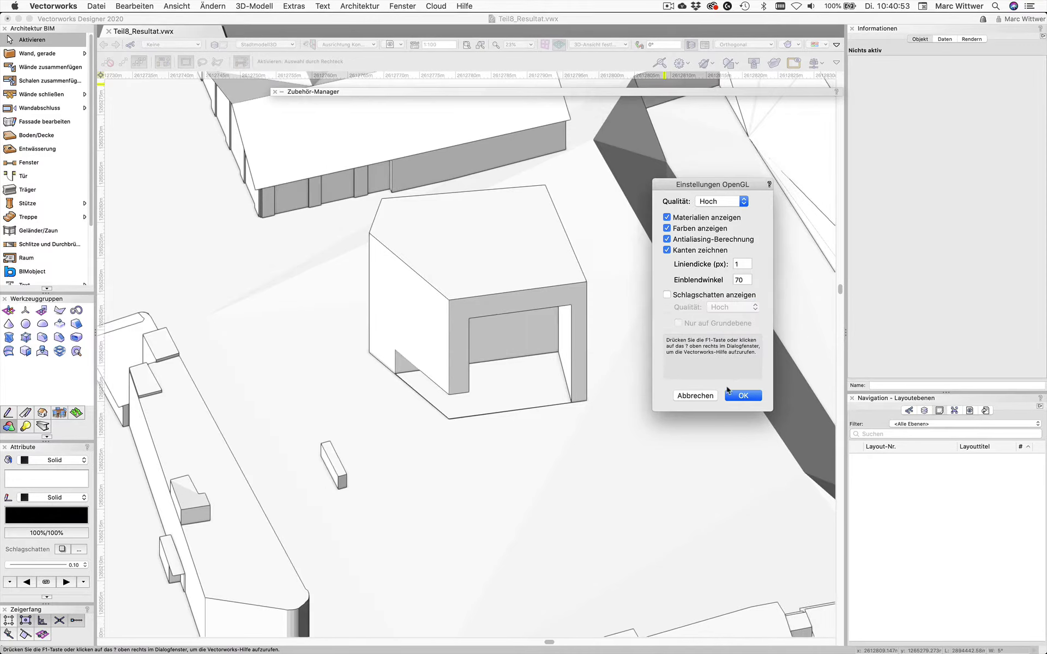
{"action": "left_click", "coordinate": [730, 395]}
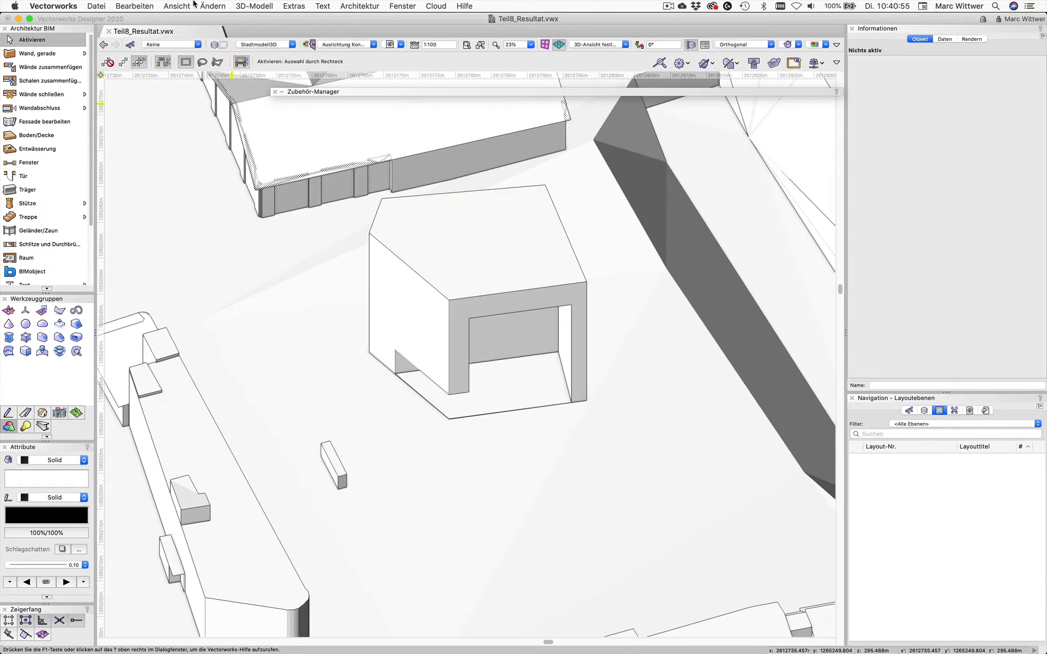
{"action": "left_click", "coordinate": [177, 6]}
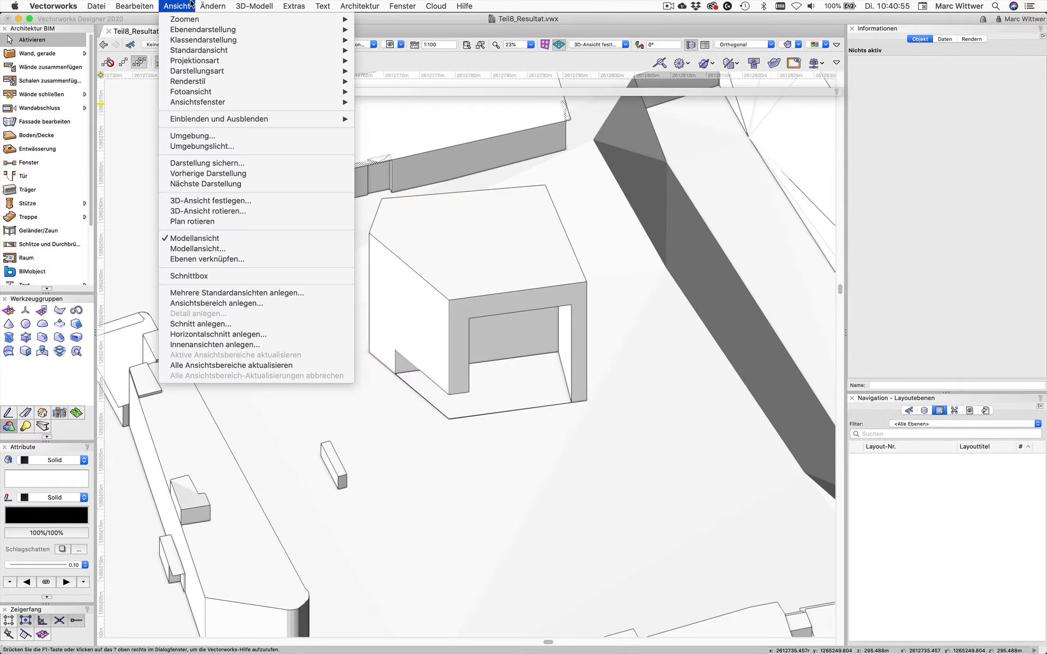
{"action": "left_click", "coordinate": [201, 148]}
{"action": "left_click_drag", "start_coordinate": [495, 93], "coordinate": [652, 155]}
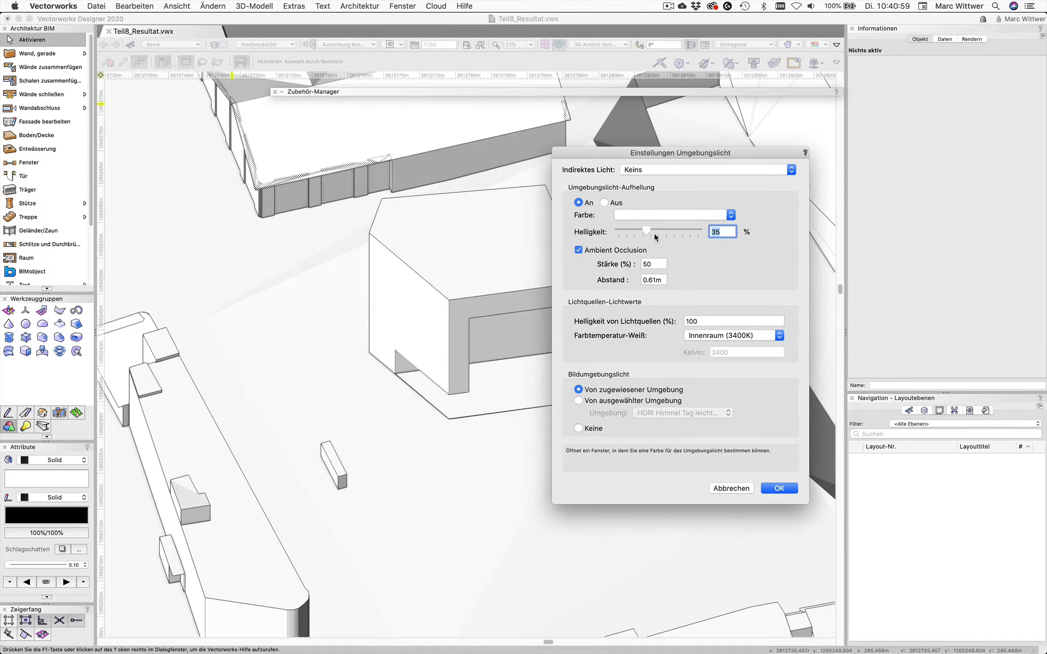
{"action": "left_click", "coordinate": [578, 250]}
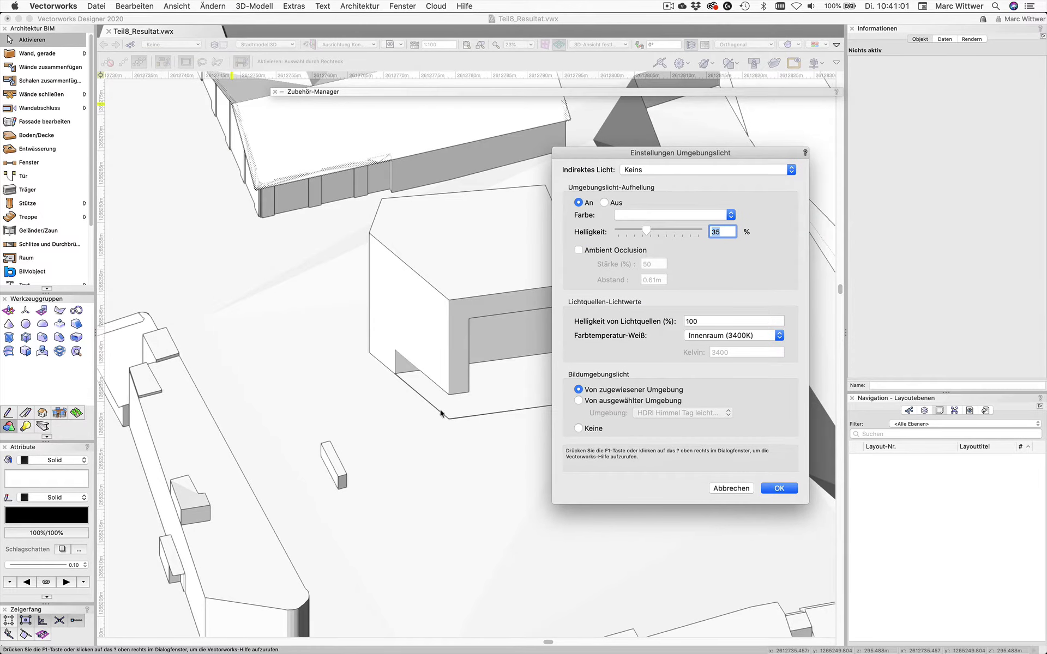
{"action": "left_click", "coordinate": [599, 251]}
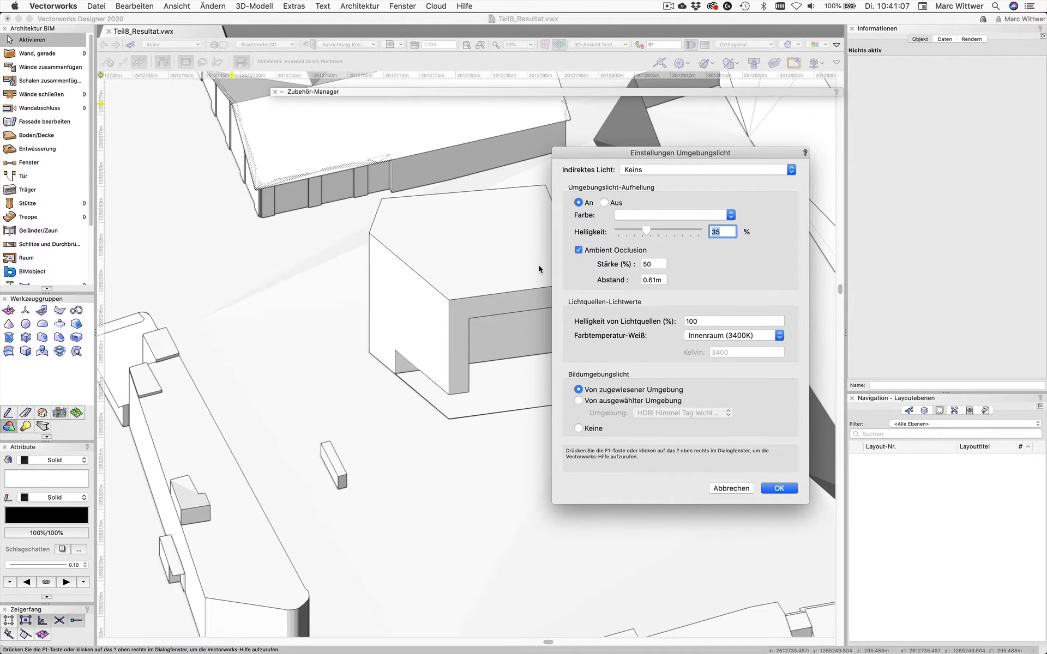
{"action": "mouse_move", "coordinate": [646, 231]}
{"action": "left_mouse_down"}
{"action": "mouse_move", "coordinate": [709, 232]}
{"action": "mouse_move", "coordinate": [632, 232]}
{"action": "left_mouse_up"}
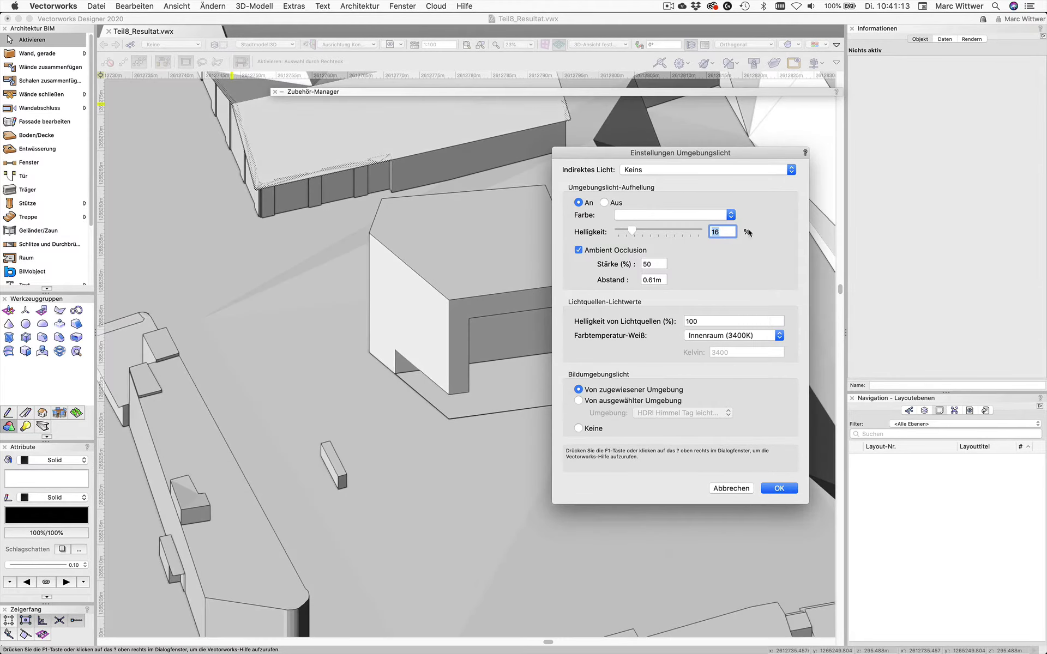
{"action": "left_click", "coordinate": [738, 487]}
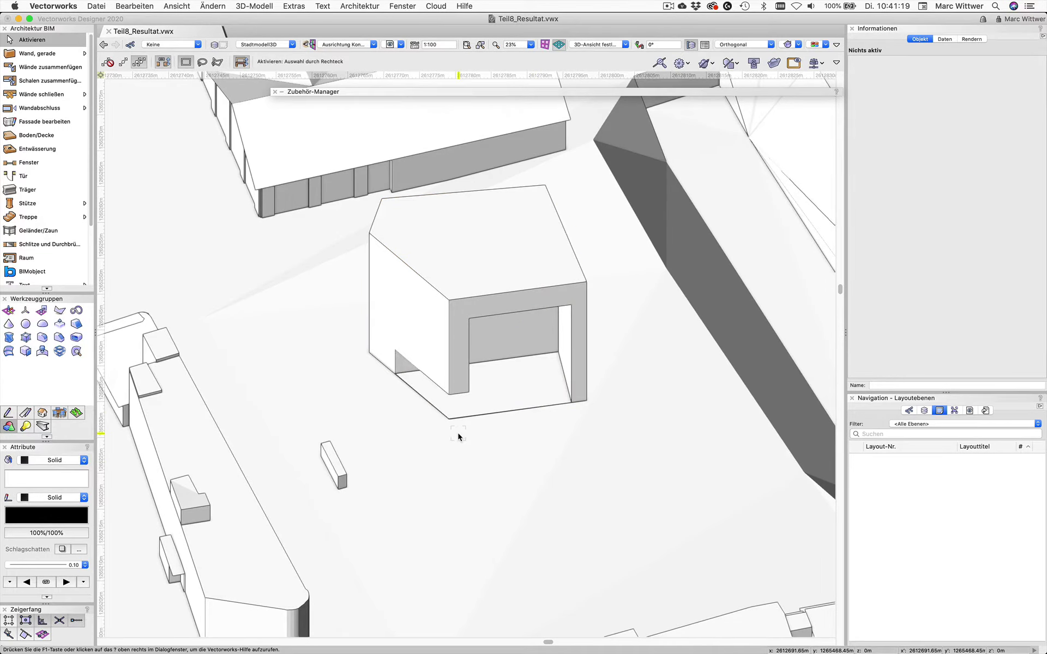
Select the small Fassade block beside the building and return to the 2D top plan
{"action": "scroll", "coordinate": [458, 436], "scroll_direction": "up", "scroll_amount": 2}
{"action": "scroll", "coordinate": [458, 436], "scroll_direction": "down", "scroll_amount": 3}
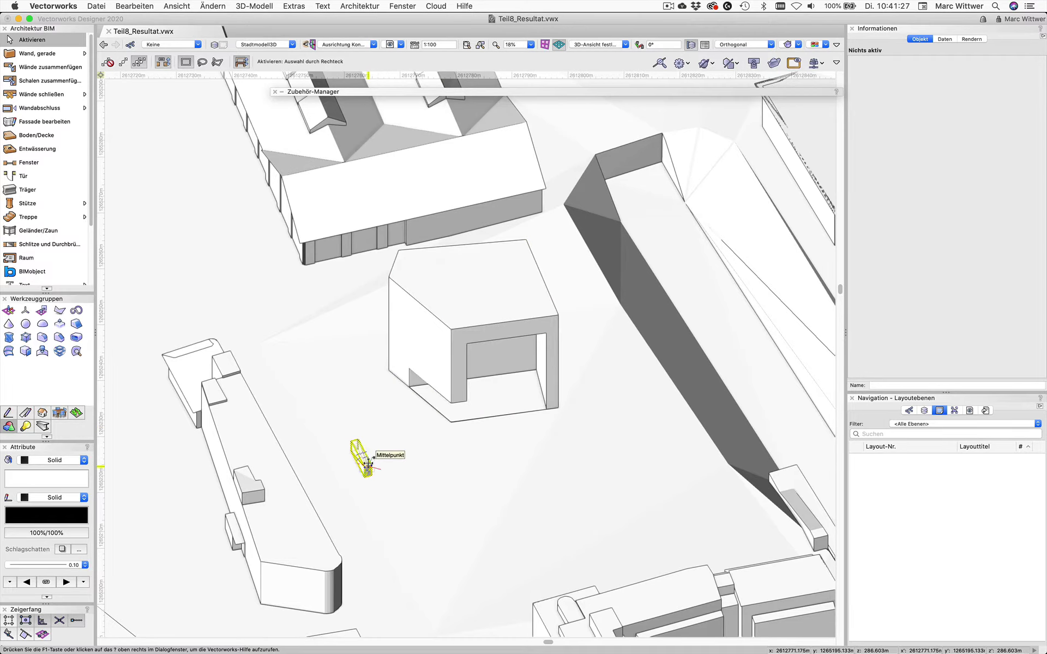
{"action": "left_click", "coordinate": [369, 463]}
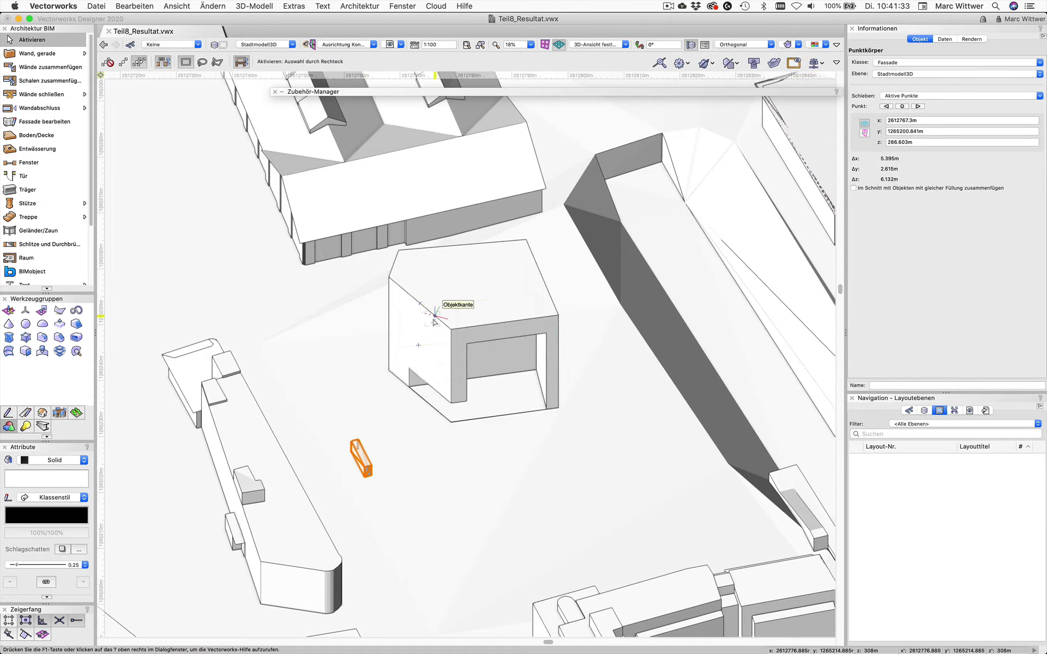
{"action": "key", "text": "super+5"}
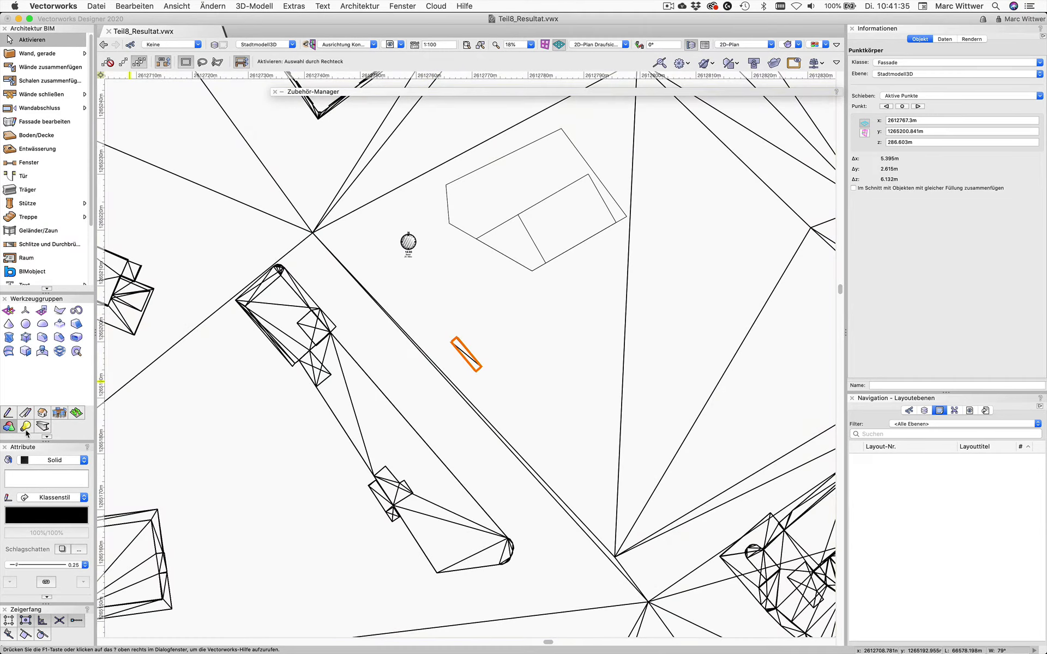
Place camera Kamera-1-1 aimed at the building and activate its perspective camera view
{"action": "left_click", "coordinate": [25, 426]}
{"action": "left_click", "coordinate": [43, 324]}
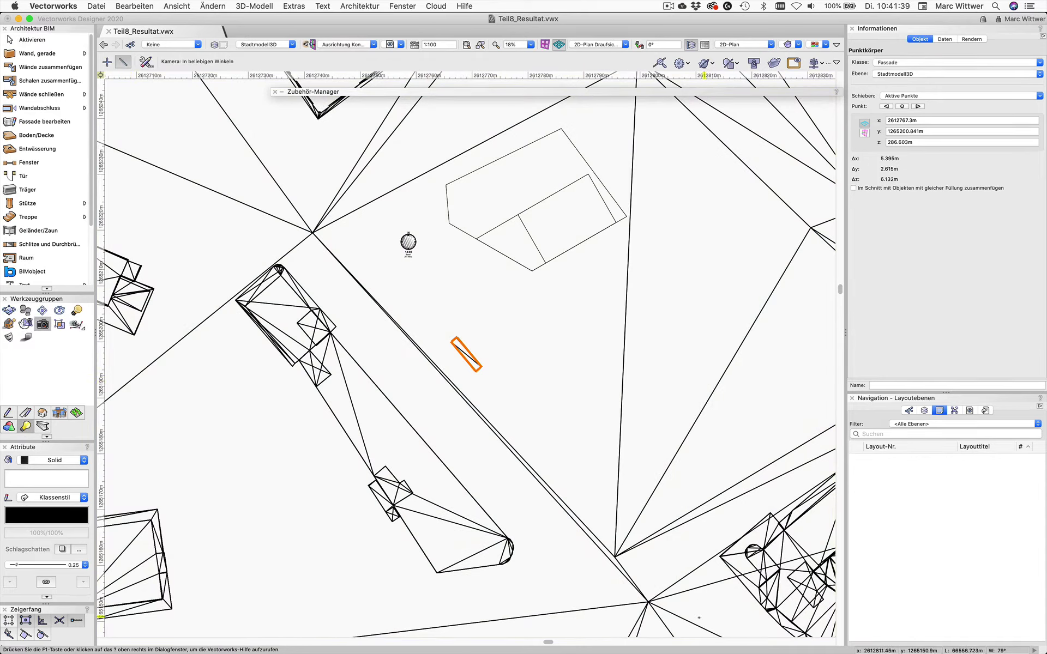
{"action": "left_click", "coordinate": [615, 569]}
{"action": "left_click", "coordinate": [567, 380]}
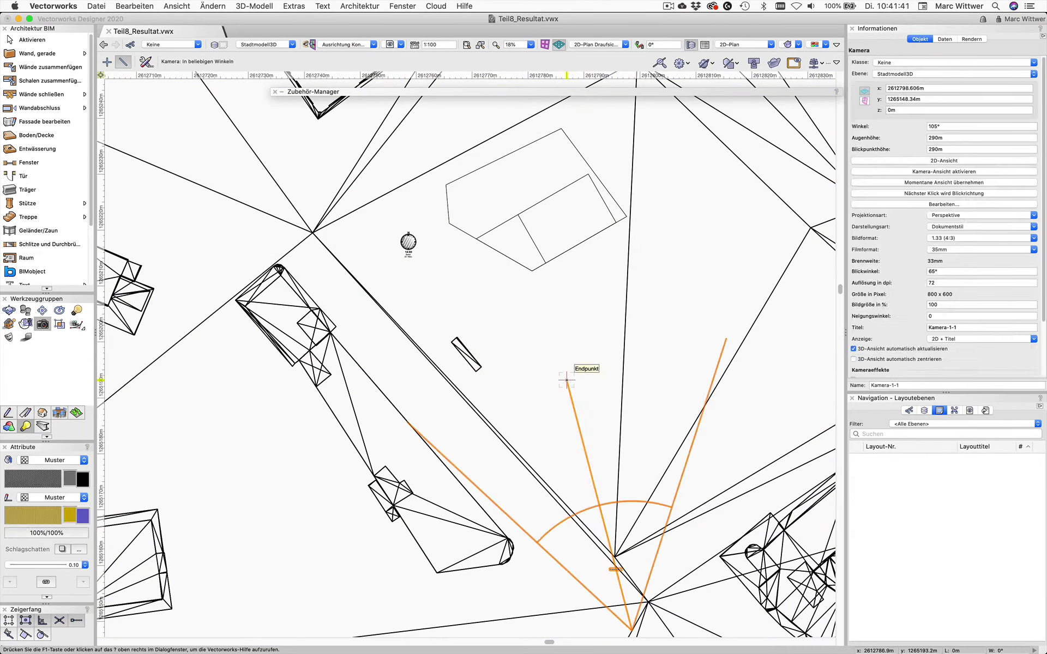
{"action": "double_click", "coordinate": [949, 138]}
{"action": "left_click", "coordinate": [943, 172]}
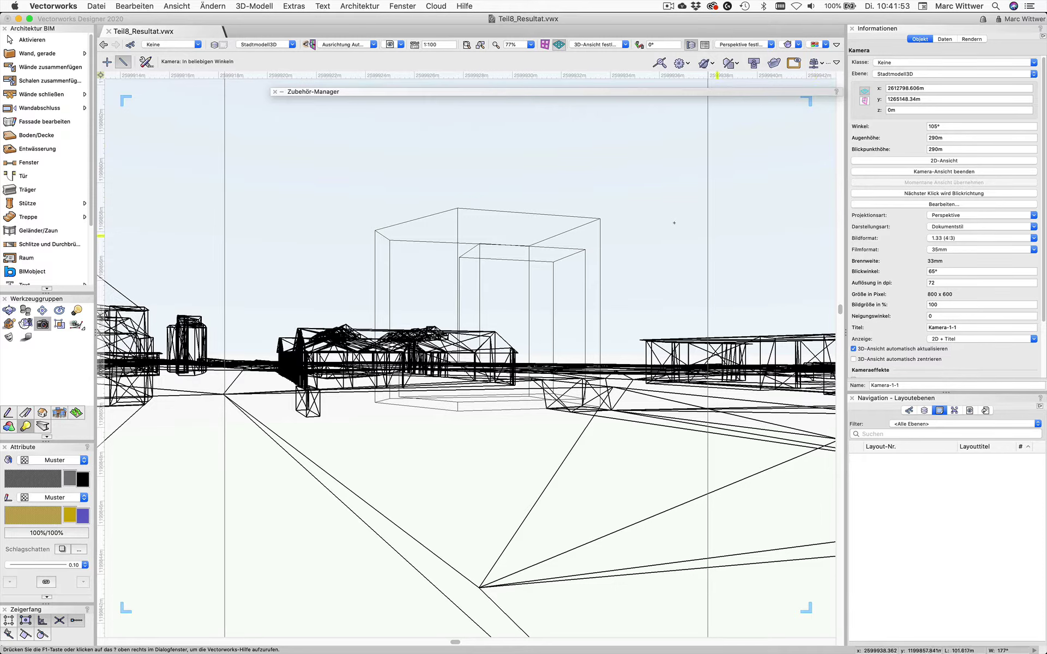
Set Kamera-1-1's Darstellungsart to OpenGL
{"action": "left_click", "coordinate": [951, 217]}
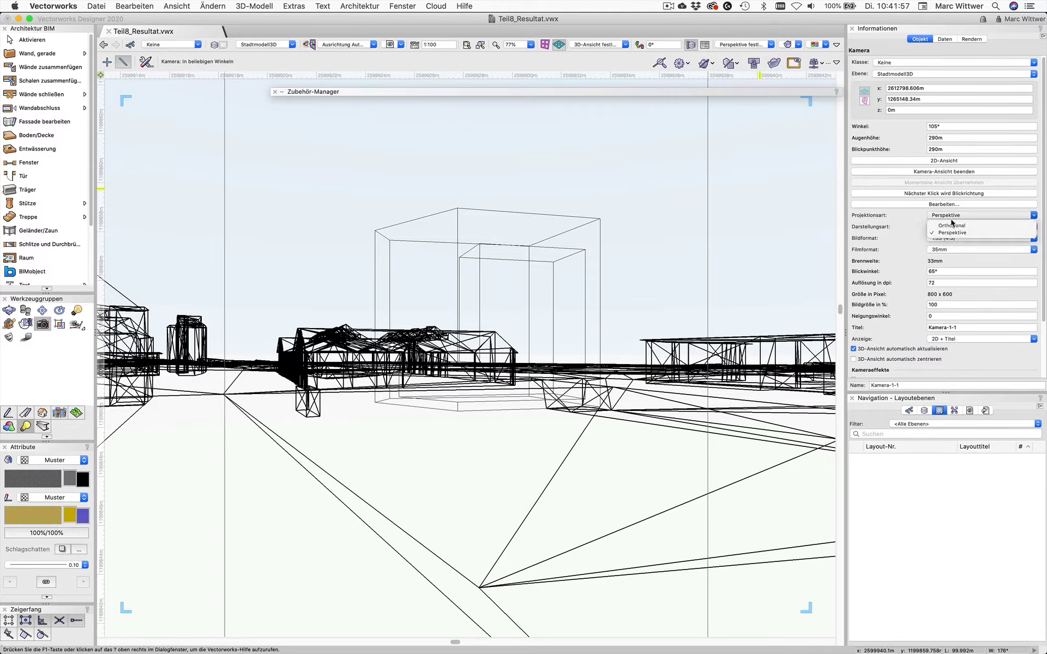
{"action": "left_click", "coordinate": [960, 231]}
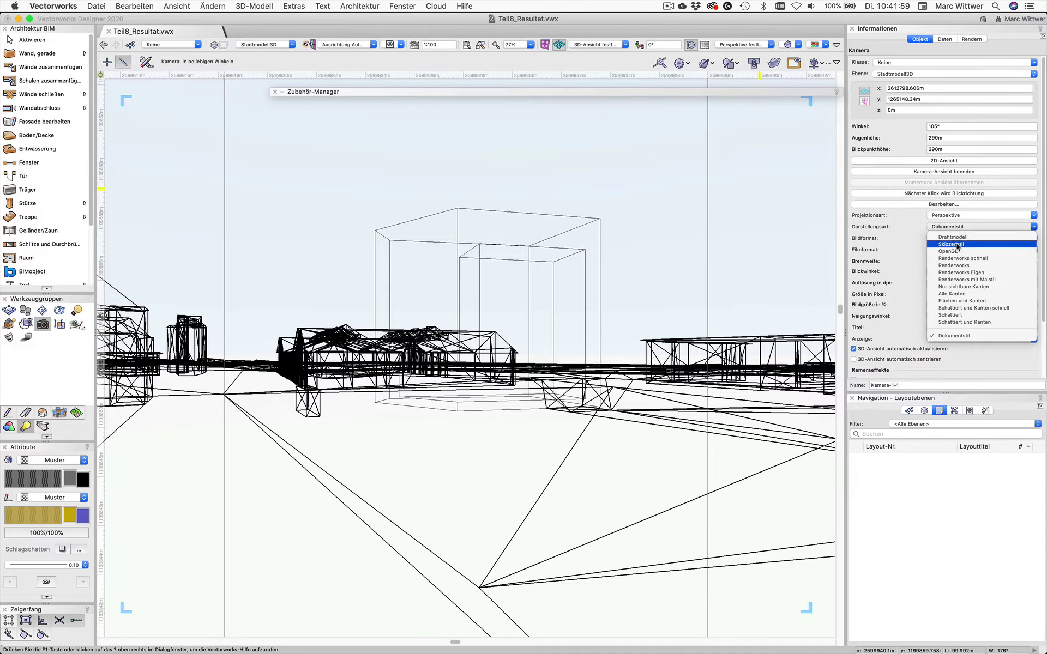
{"action": "left_click", "coordinate": [951, 251]}
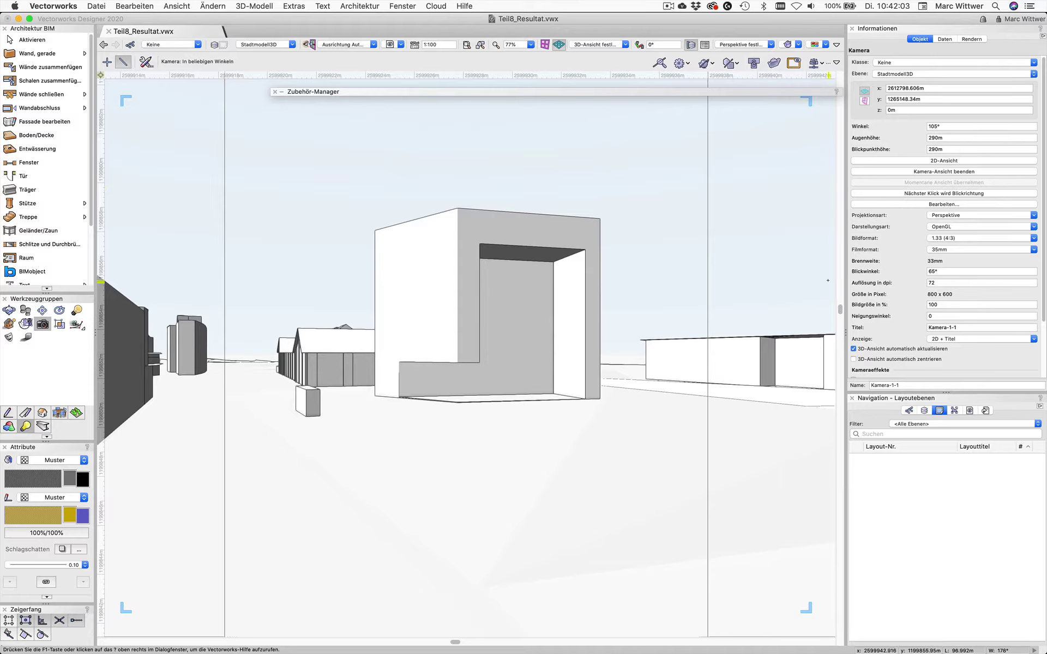
Restore the camera height to 290m and shorten the camera distance to about 27.8m
{"action": "left_click", "coordinate": [957, 204]}
{"action": "left_click_drag", "start_coordinate": [572, 82], "coordinate": [742, 108]}
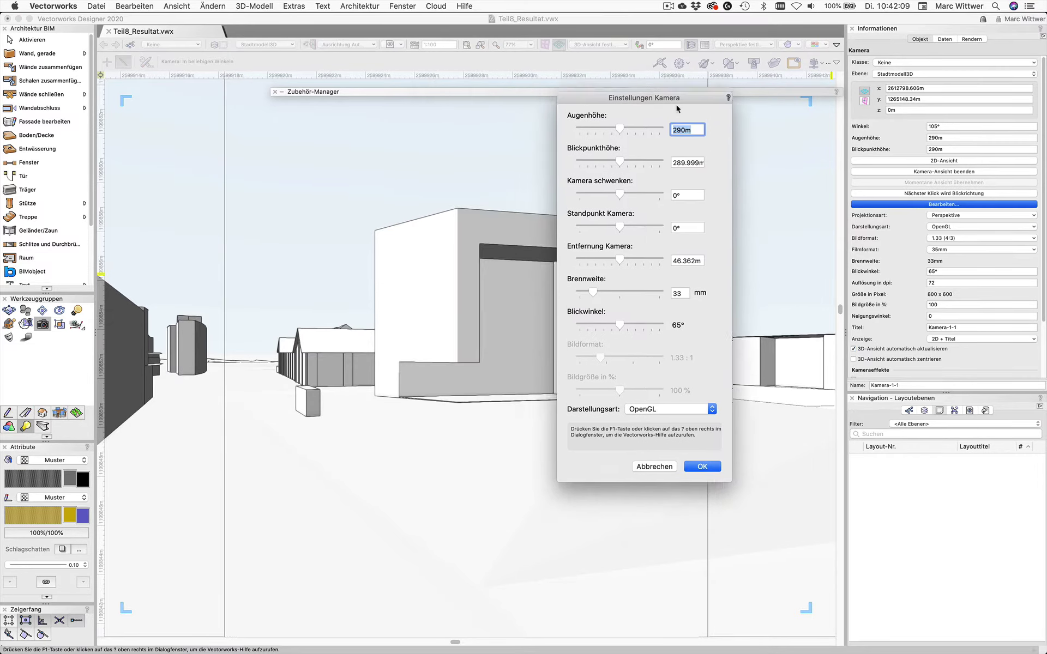
{"action": "left_click", "coordinate": [742, 173]}
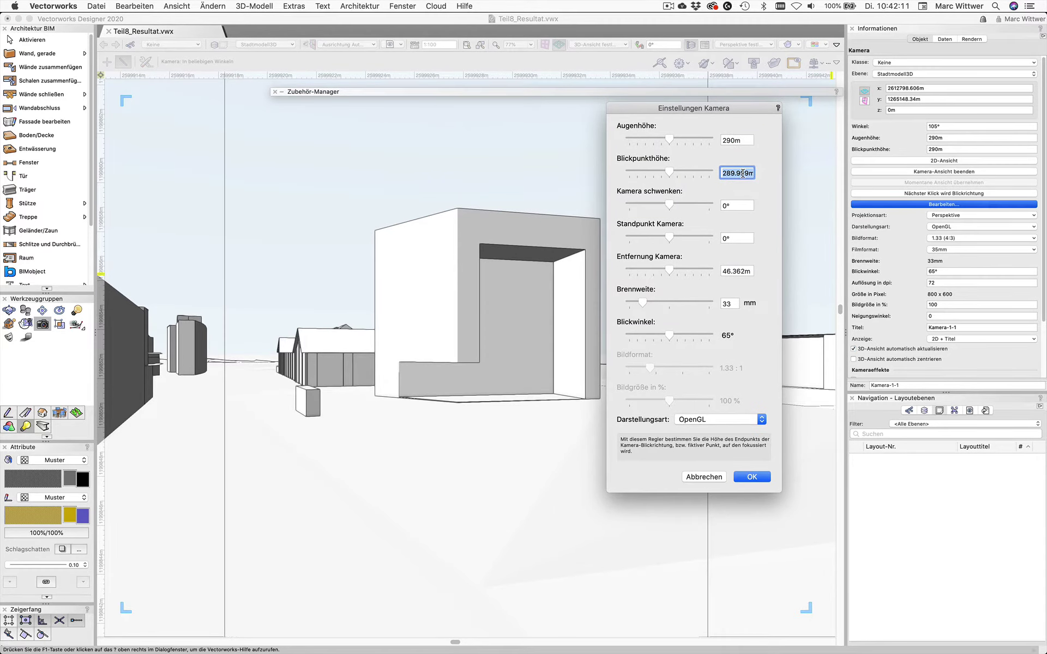
{"action": "type", "text": "300"}
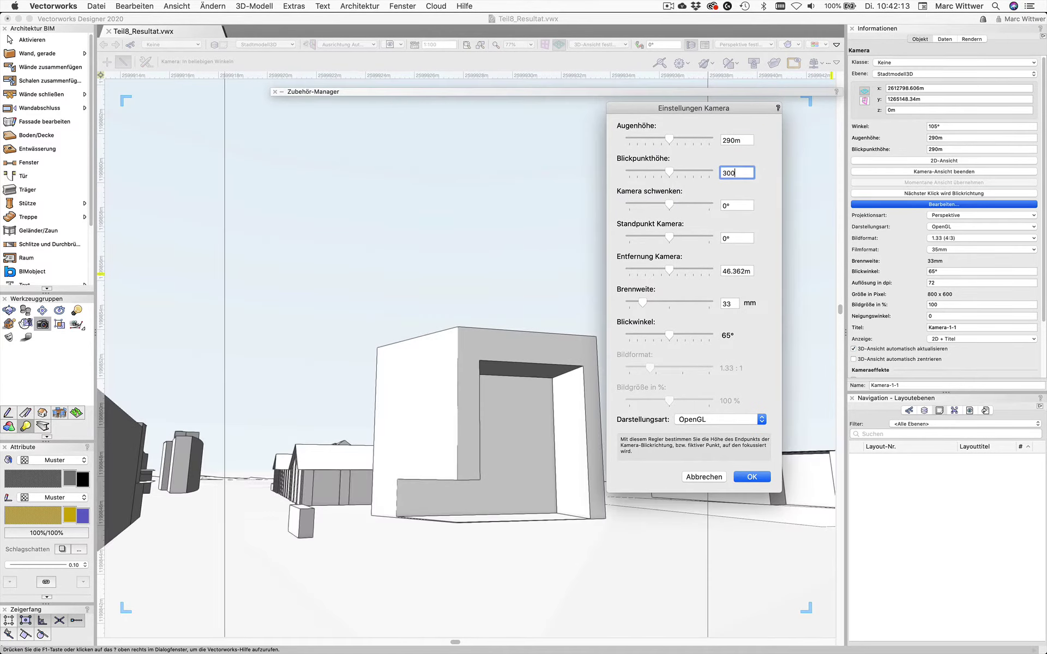
{"action": "key", "text": "BackSpace"}
{"action": "key", "text": "BackSpace"}
{"action": "key", "text": "BackSpace"}
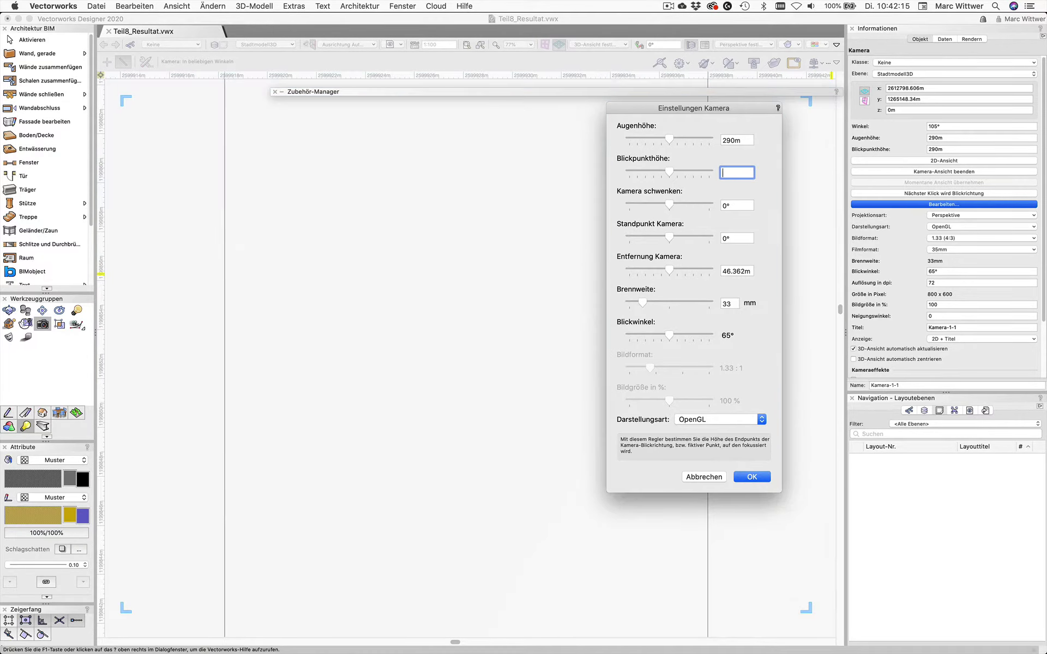
{"action": "type", "text": "290m"}
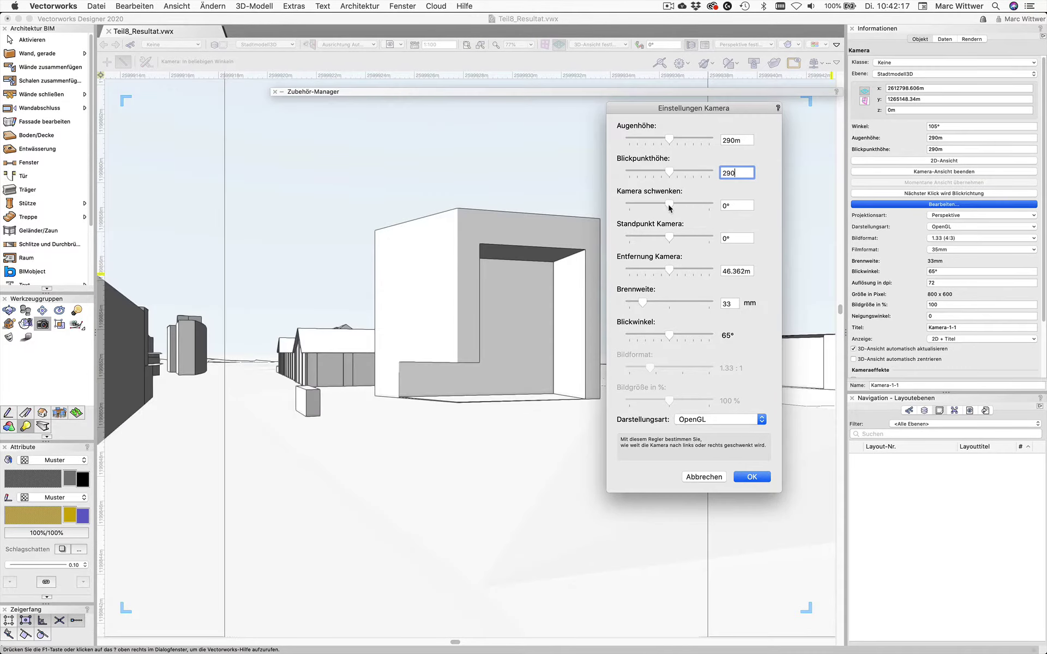
{"action": "left_click_drag", "start_coordinate": [670, 205], "coordinate": [671, 205]}
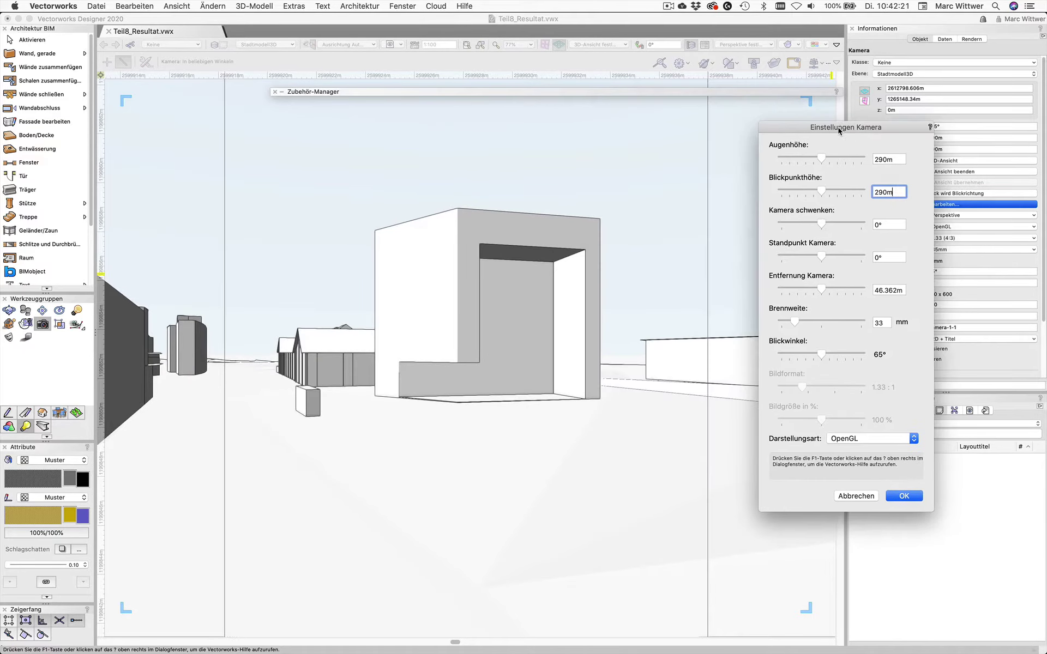
{"action": "left_click_drag", "start_coordinate": [689, 109], "coordinate": [830, 128]}
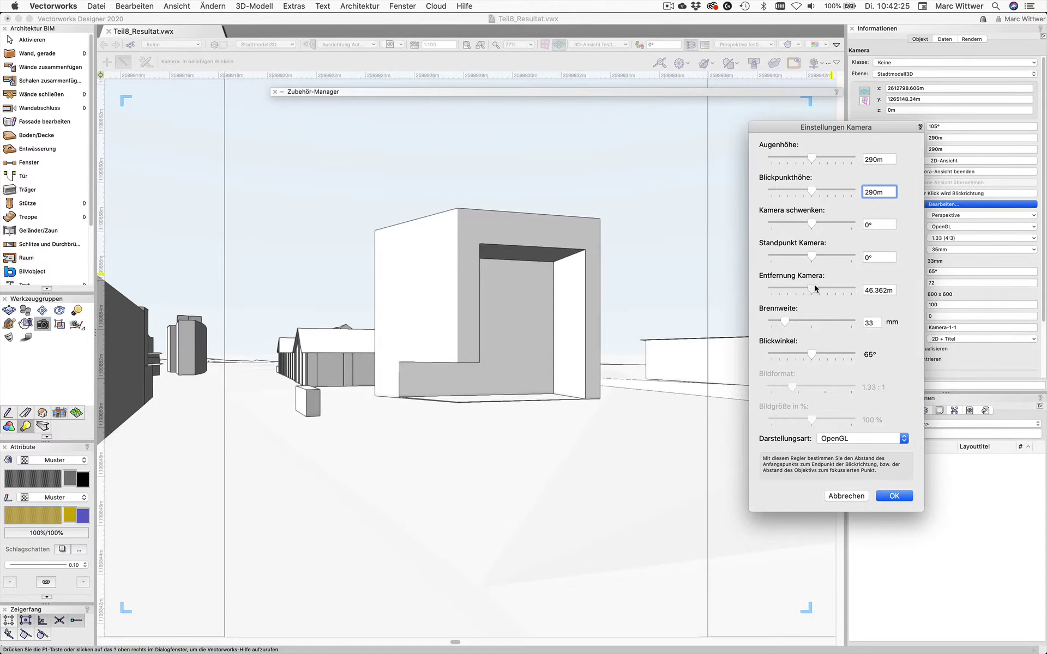
{"action": "left_click_drag", "start_coordinate": [816, 288], "coordinate": [828, 288]}
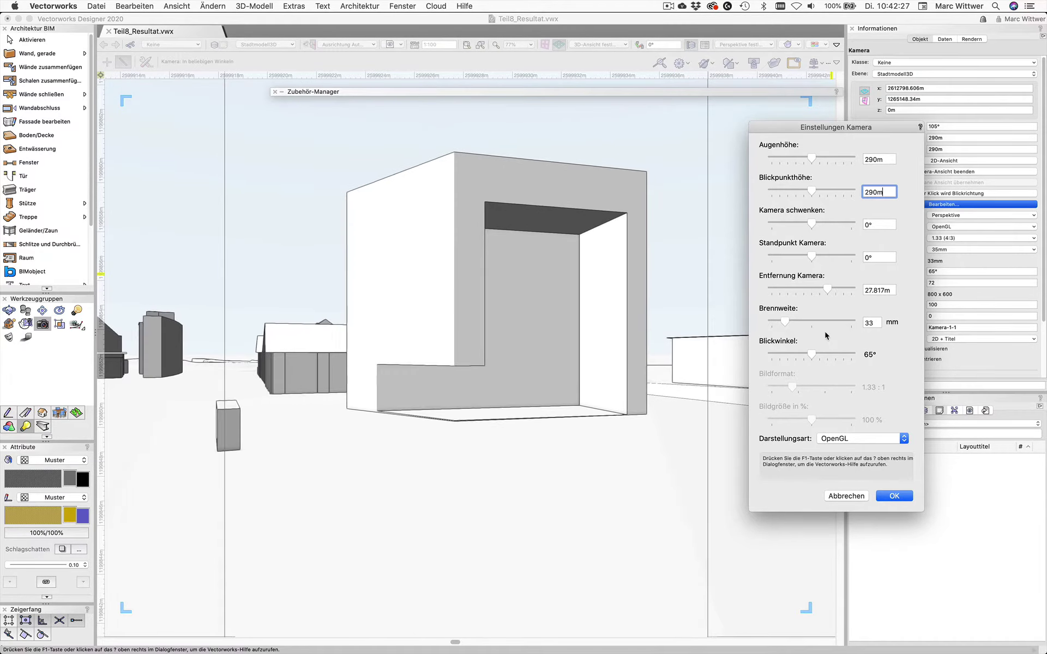
{"action": "left_click", "coordinate": [894, 495]}
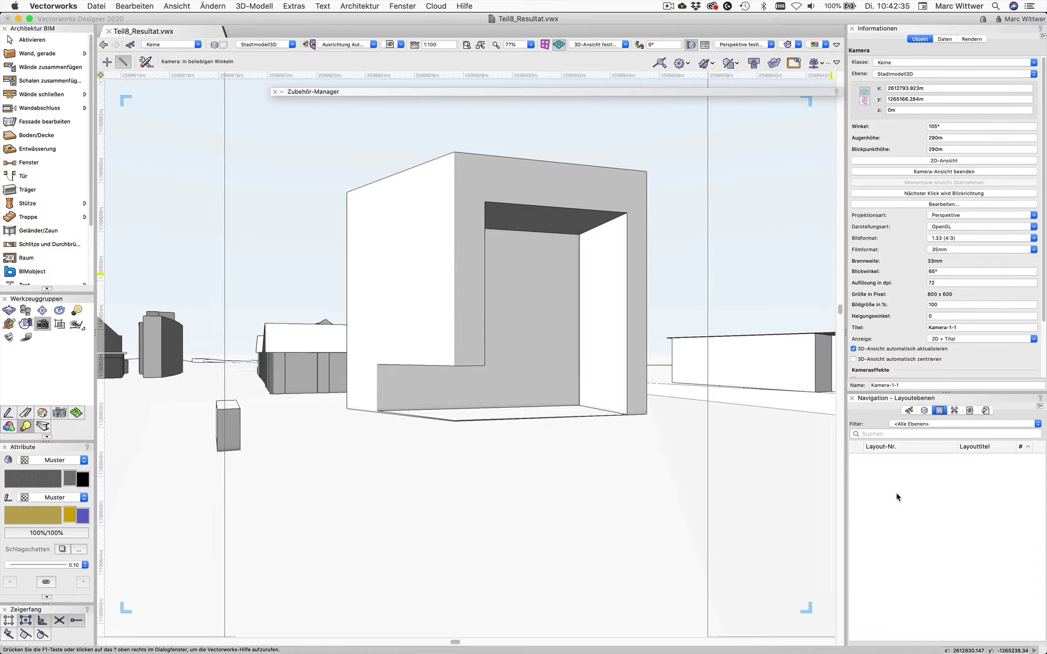
Create viewport 1/012 from the camera view on new layout layer 012 'Renderings'
{"action": "left_click", "coordinate": [185, 9]}
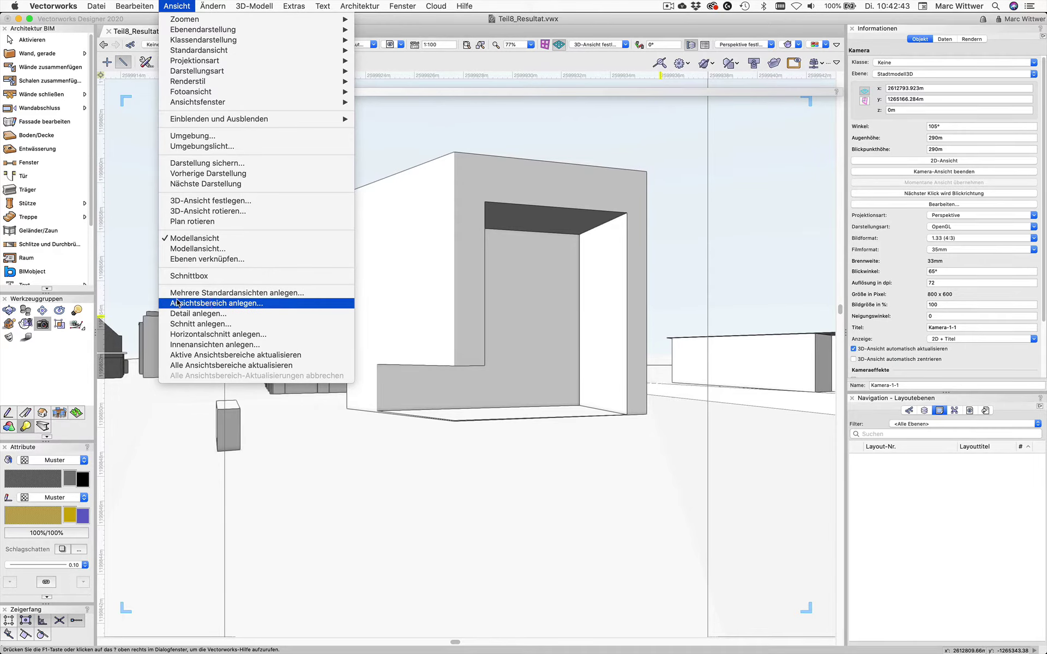
{"action": "left_click", "coordinate": [223, 308]}
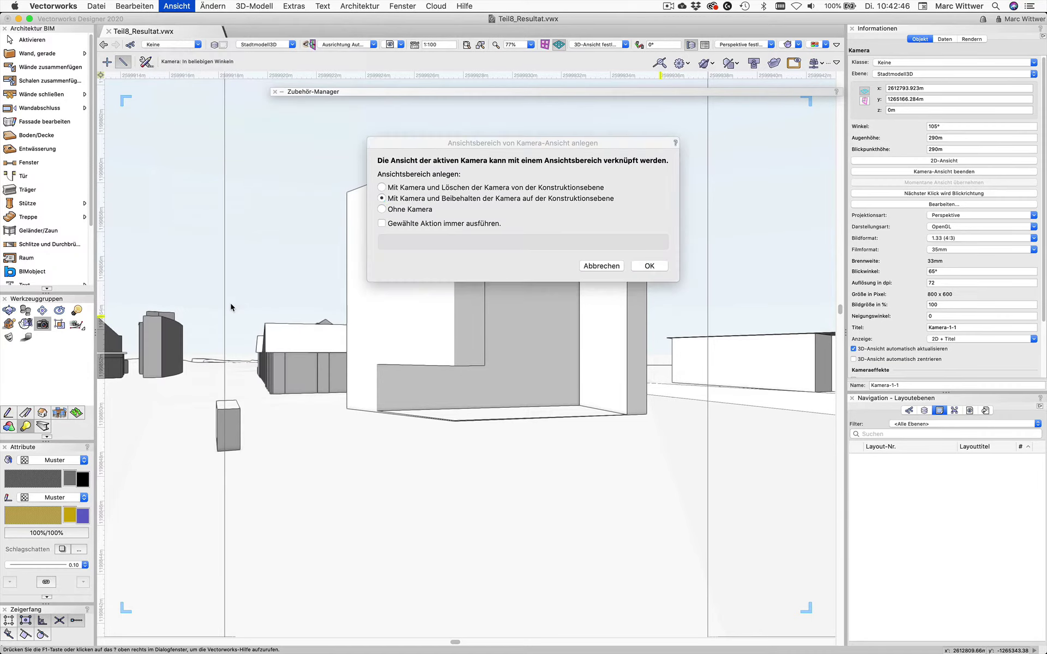
{"action": "left_click", "coordinate": [663, 266]}
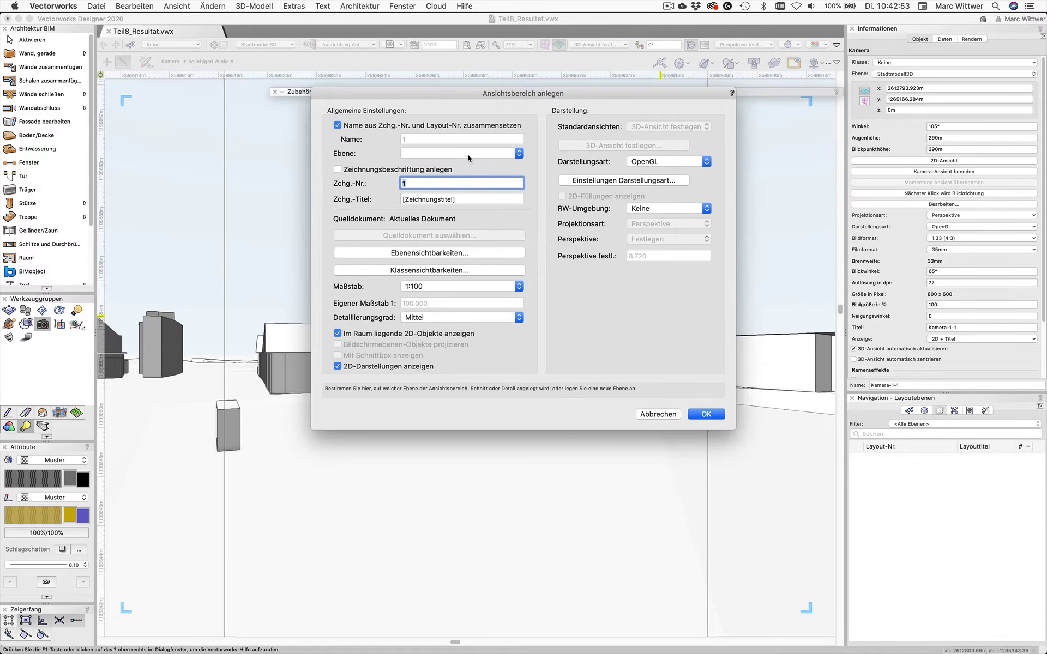
{"action": "left_click", "coordinate": [434, 154]}
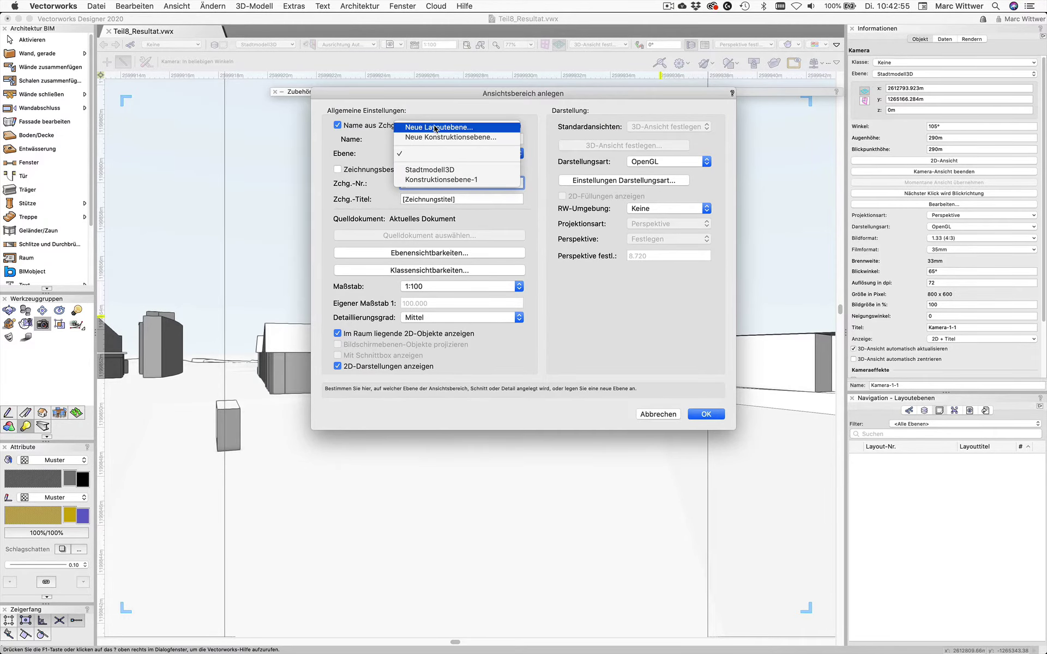
{"action": "left_click", "coordinate": [434, 128]}
{"action": "type", "text": "0"}
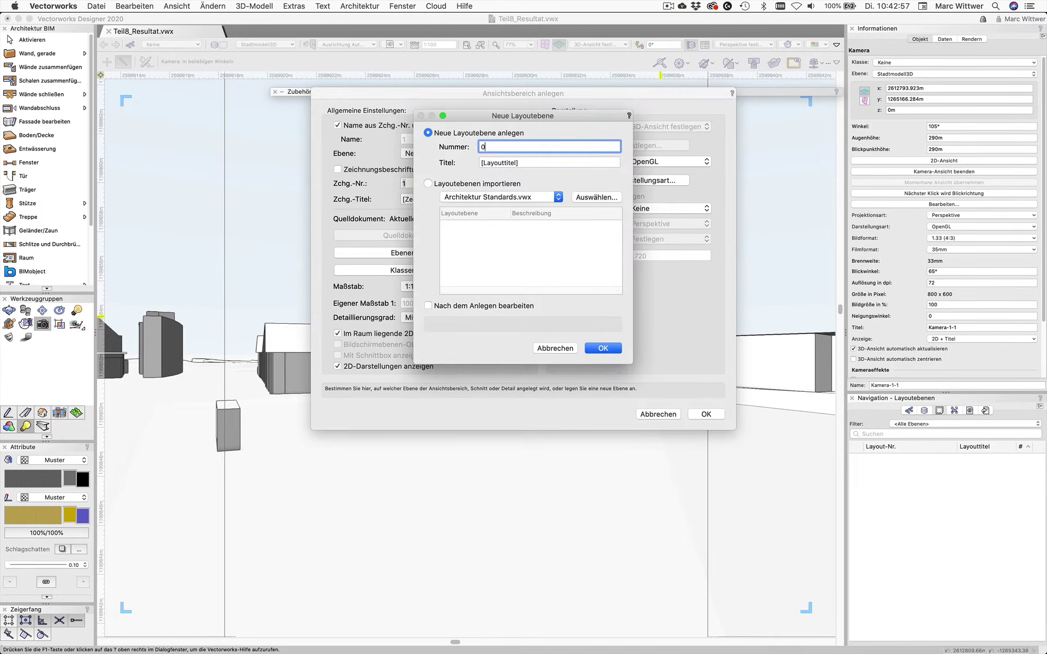
{"action": "type", "text": "12"}
{"action": "key", "text": "Tab"}
{"action": "type", "text": "Re"}
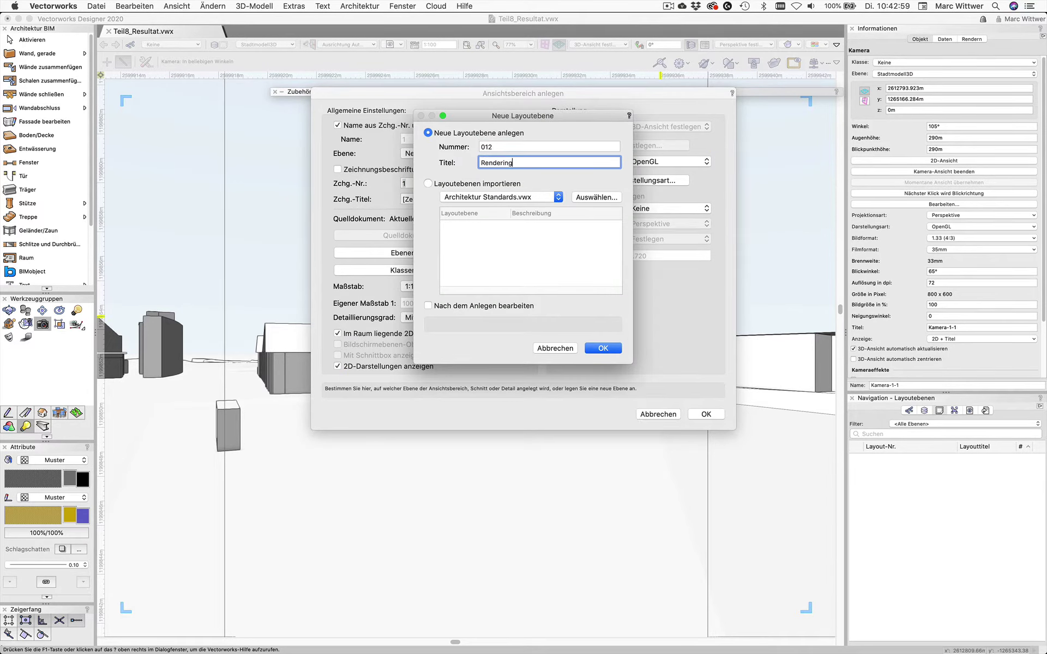
{"action": "type", "text": "s"}
{"action": "key", "text": "Return"}
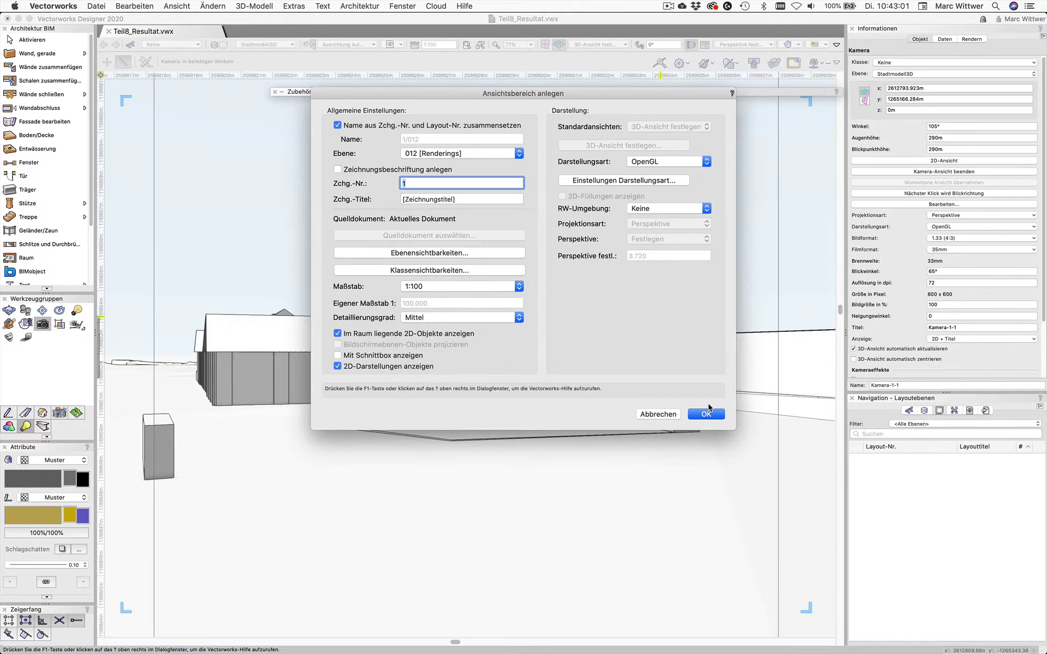
{"action": "left_click", "coordinate": [705, 414]}
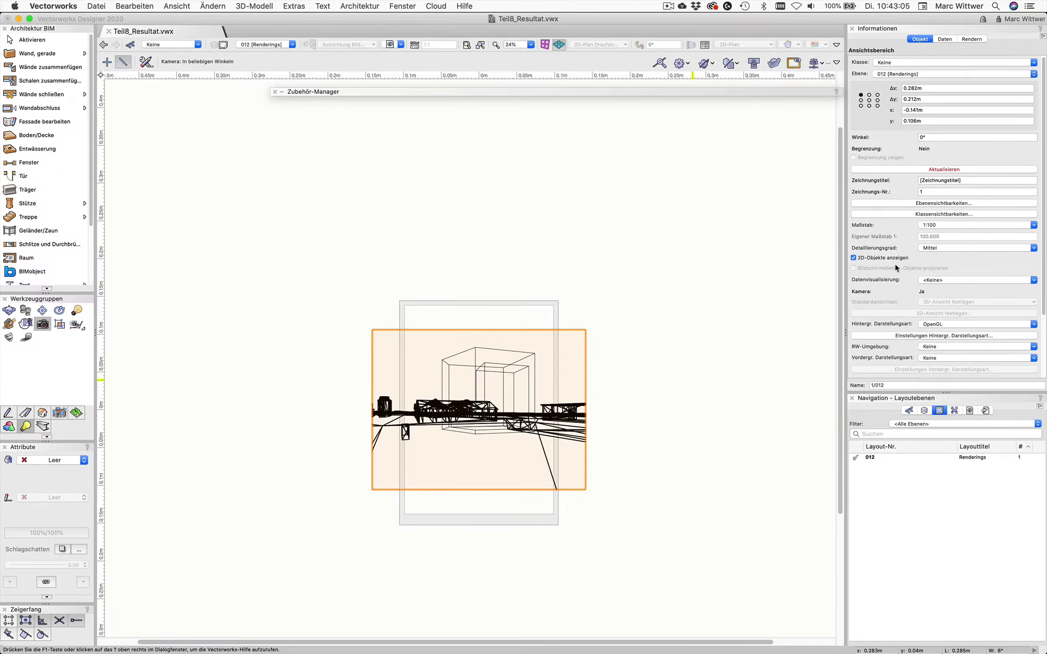
Set the viewport scale to 1:200
{"action": "left_click", "coordinate": [942, 228]}
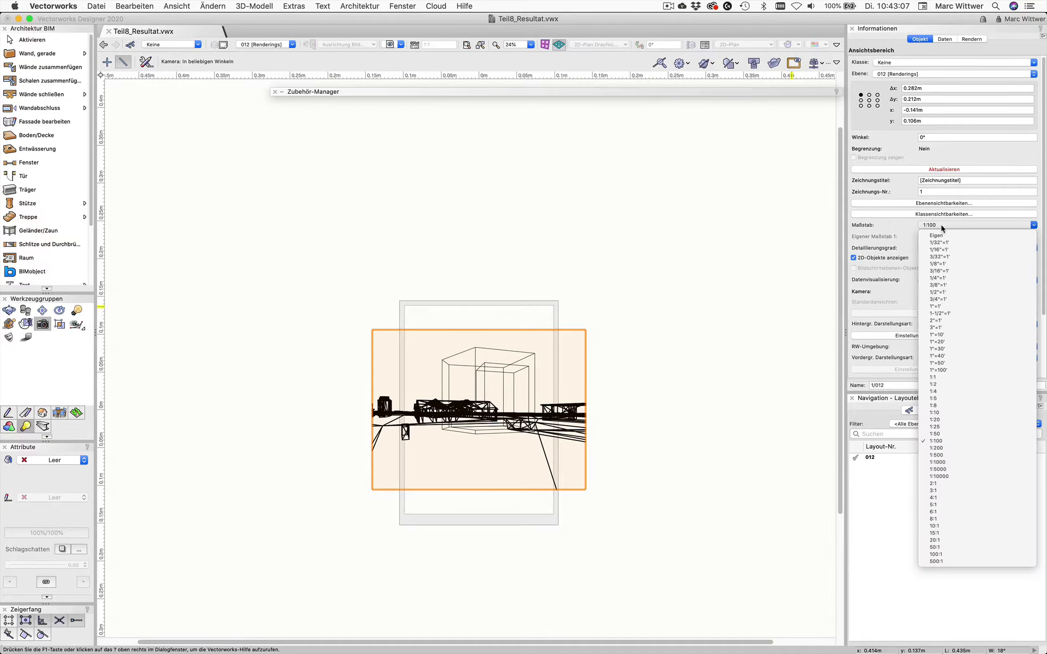
{"action": "left_click", "coordinate": [947, 448]}
{"action": "scroll", "coordinate": [496, 430], "scroll_direction": "up", "scroll_amount": 2}
{"action": "key", "text": "x"}
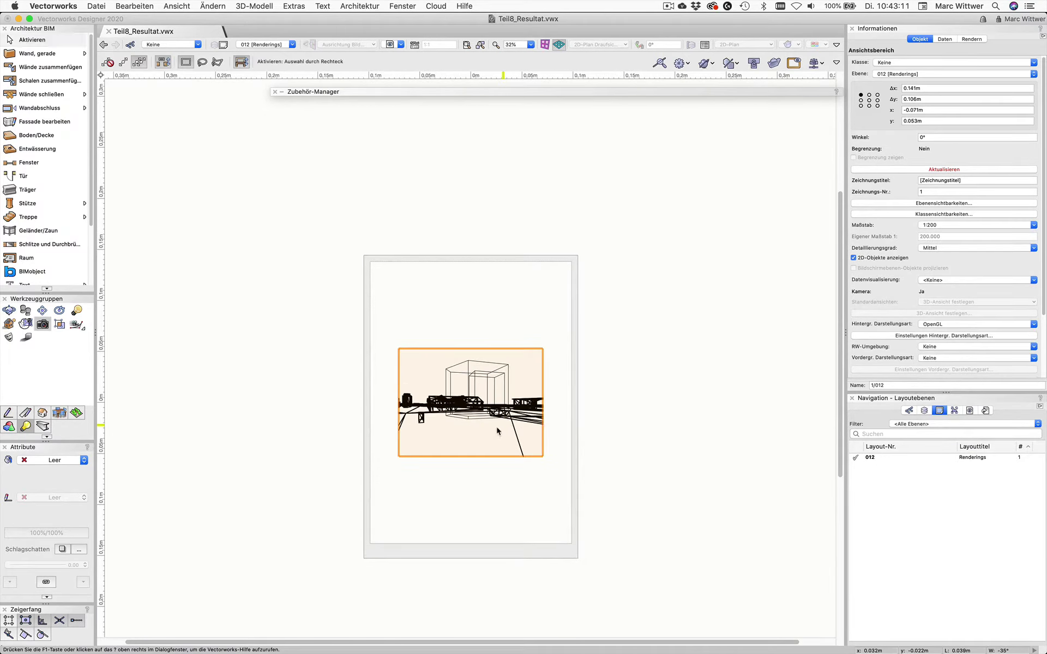
Duplicate the viewport above the original, move both down the sheet, and select the lower one
{"action": "left_click_drag", "start_coordinate": [496, 430], "coordinate": [472, 287]}
{"action": "scroll", "coordinate": [472, 289], "scroll_direction": "up", "scroll_amount": 1}
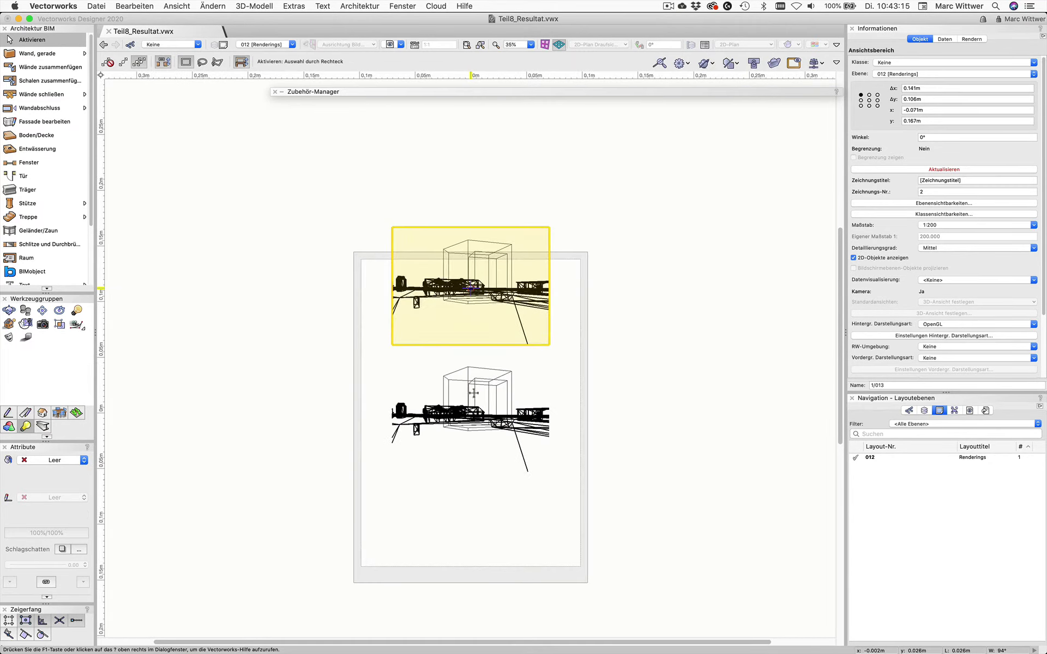
{"action": "left_click", "coordinate": [473, 392], "text": "shift"}
{"action": "left_click_drag", "start_coordinate": [469, 419], "coordinate": [471, 480]}
{"action": "left_click", "coordinate": [571, 455]}
{"action": "left_click", "coordinate": [491, 452]}
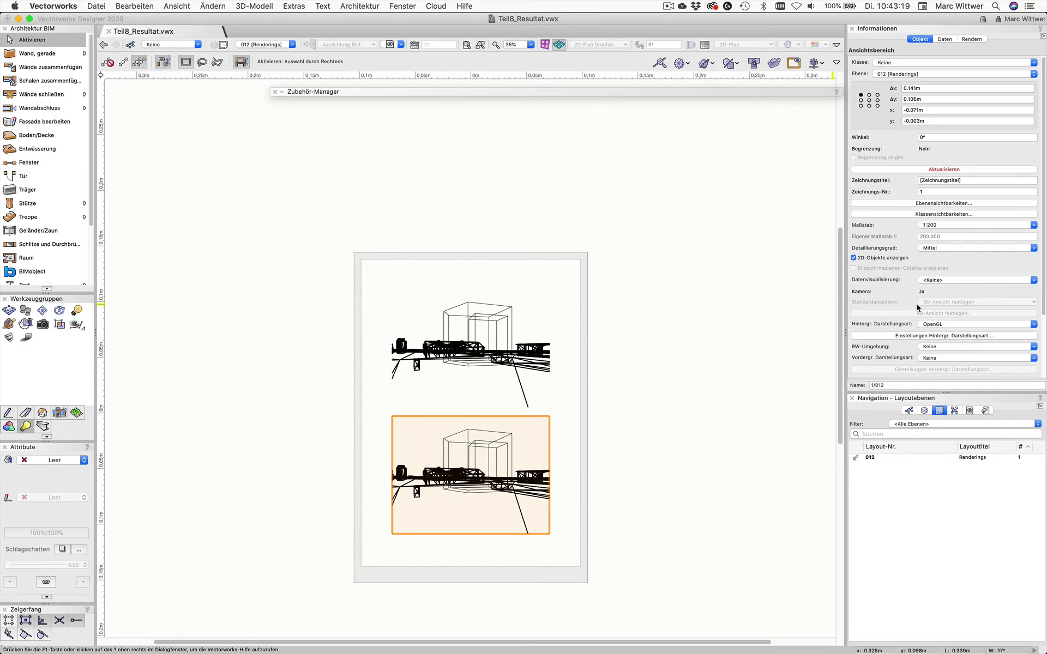
{"action": "scroll", "coordinate": [895, 299], "scroll_direction": "down", "scroll_amount": 2}
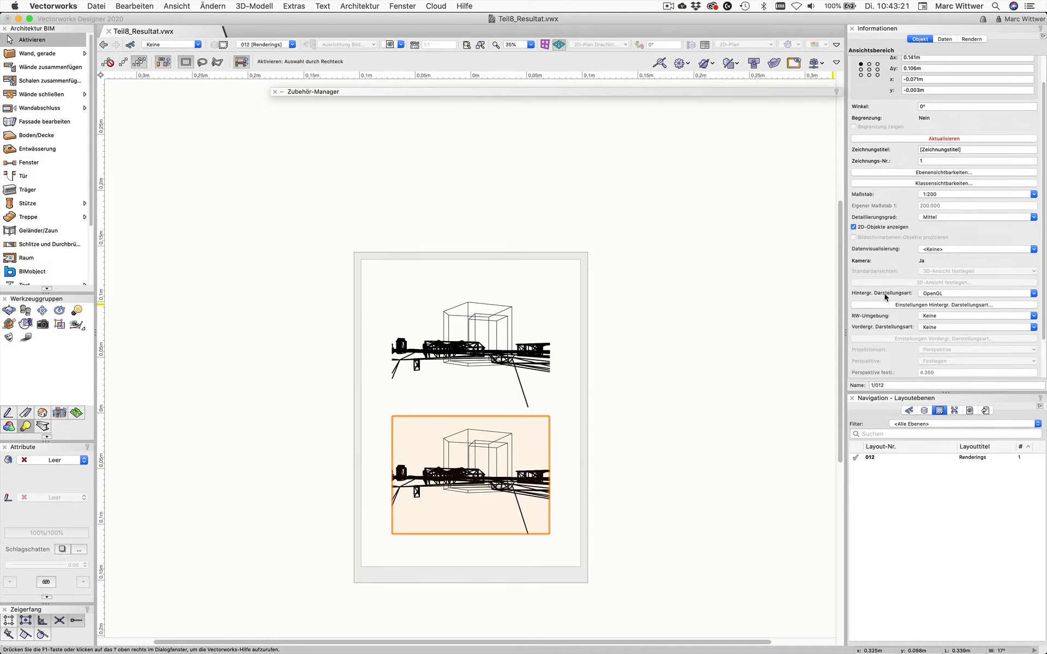
{"action": "scroll", "coordinate": [888, 298], "scroll_direction": "down", "scroll_amount": 1}
Render the lower viewport in Renderworks style Gipsmodell and update it
{"action": "left_click", "coordinate": [950, 278]}
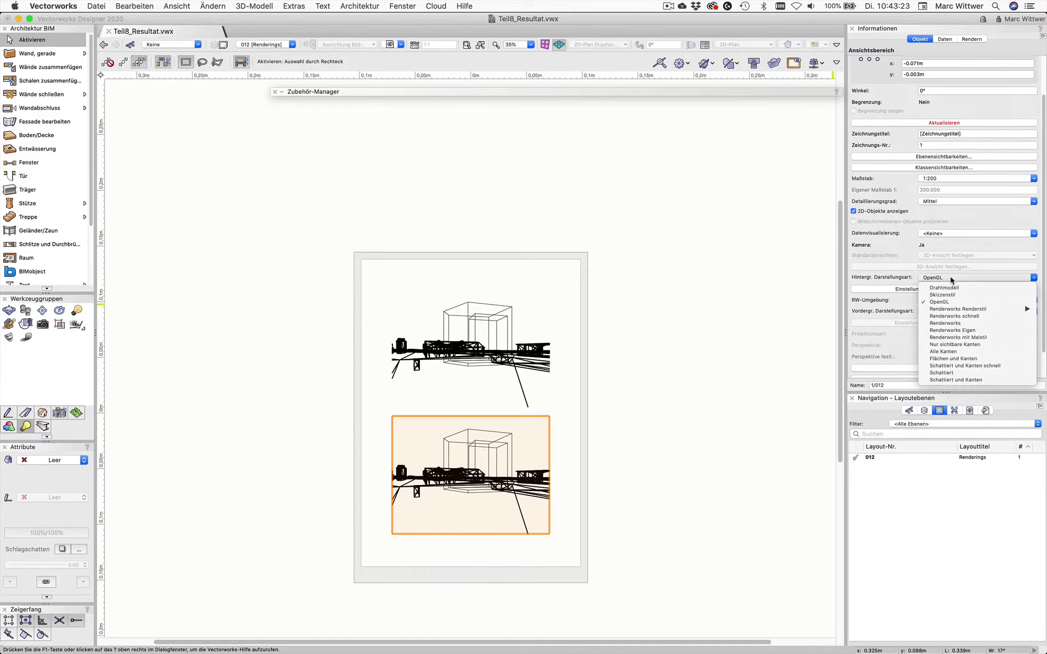
{"action": "mouse_move", "coordinate": [960, 309]}
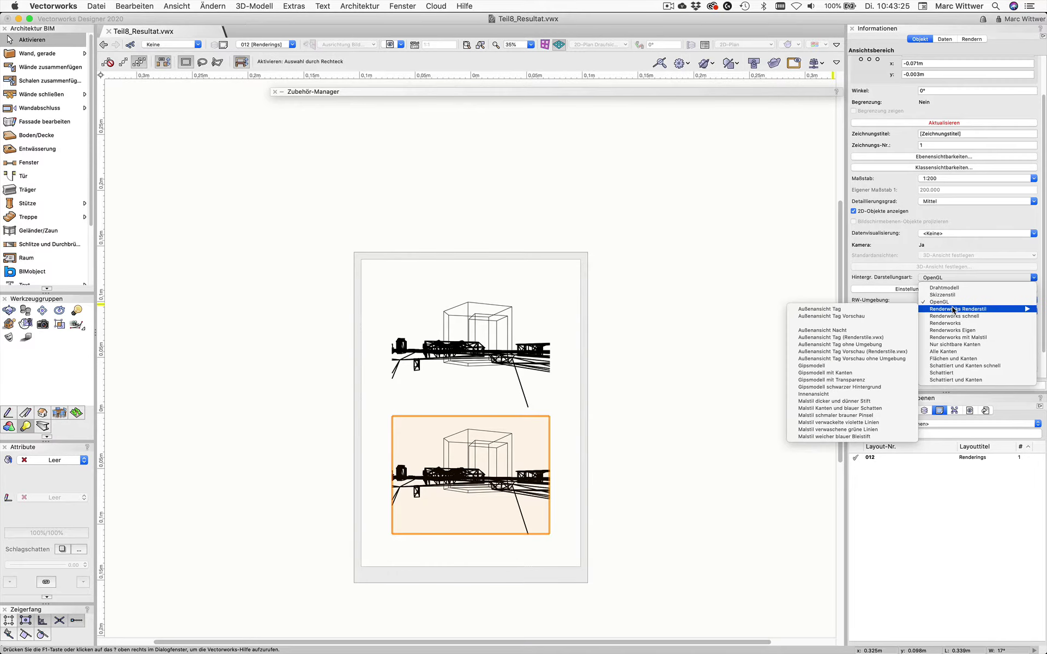
{"action": "left_click", "coordinate": [835, 369]}
{"action": "left_click", "coordinate": [936, 123]}
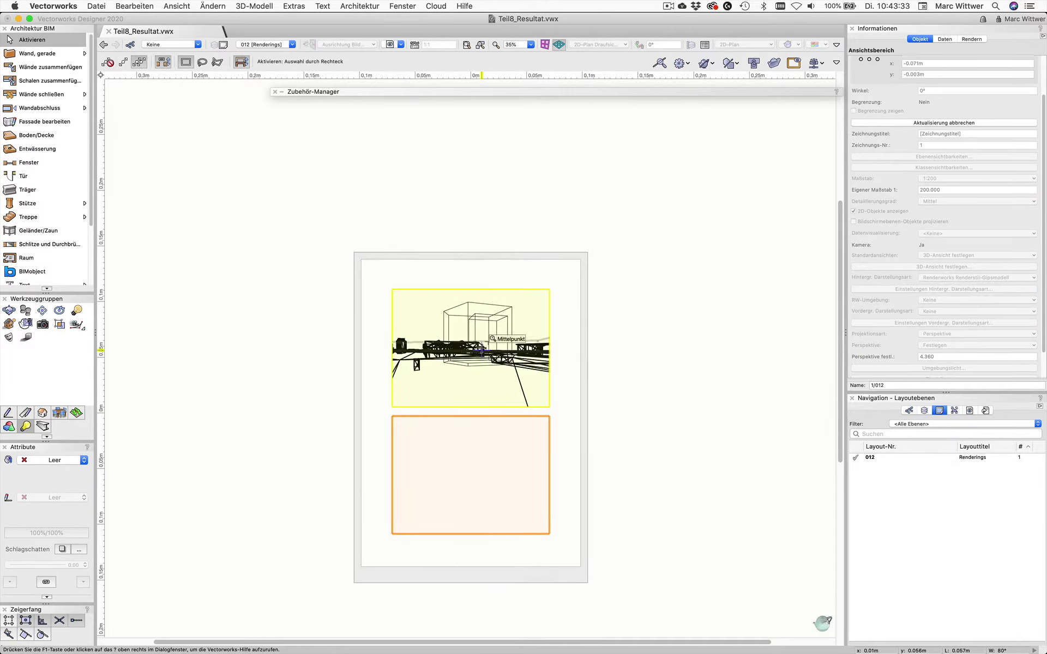
Render the upper viewport in Renderworks style Außenansicht Tag and update it
{"action": "left_click", "coordinate": [539, 364]}
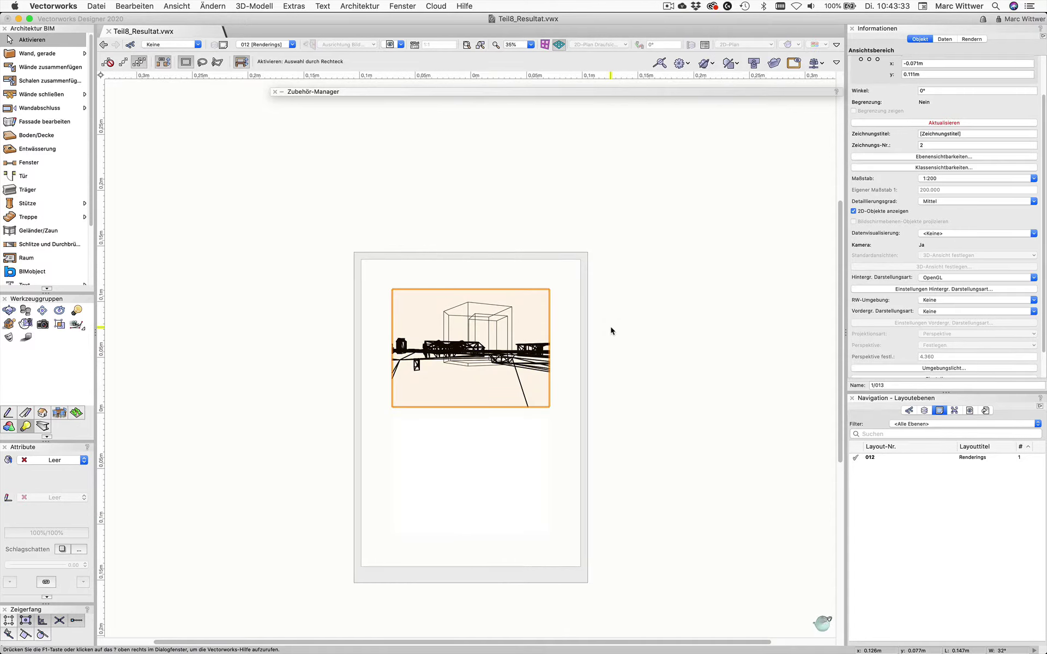
{"action": "left_click", "coordinate": [944, 279]}
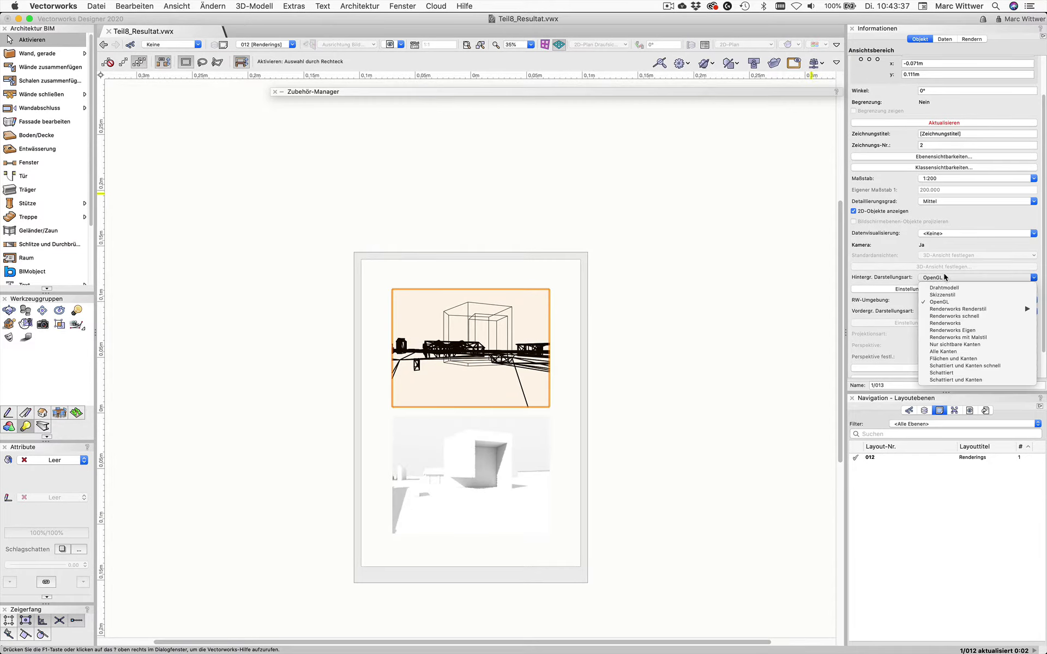
{"action": "mouse_move", "coordinate": [958, 309]}
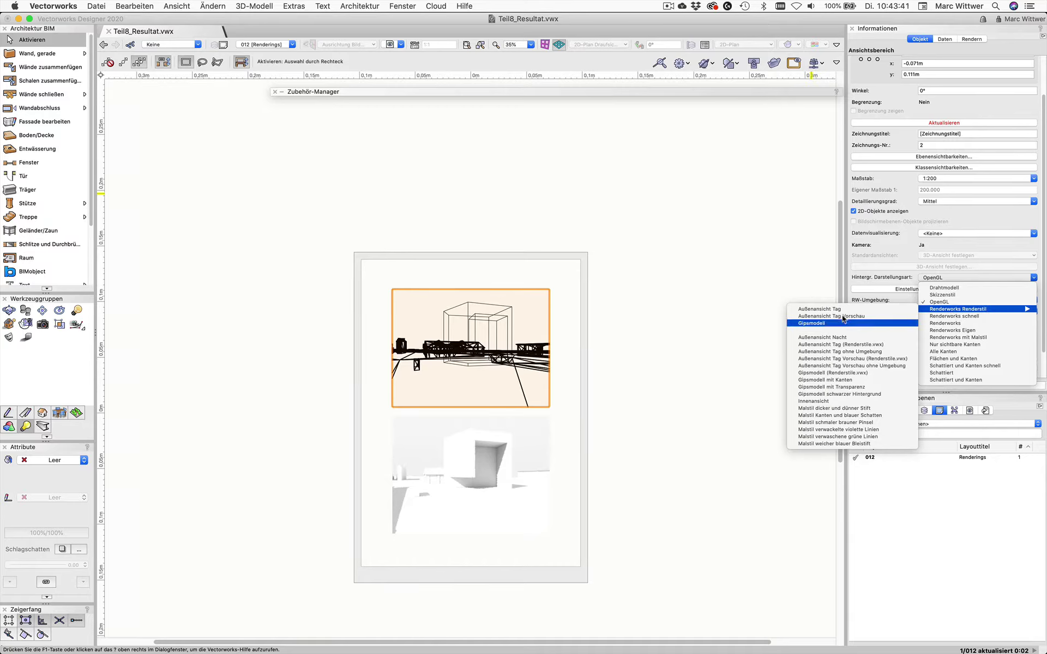
{"action": "left_click", "coordinate": [860, 310]}
{"action": "left_click", "coordinate": [941, 124]}
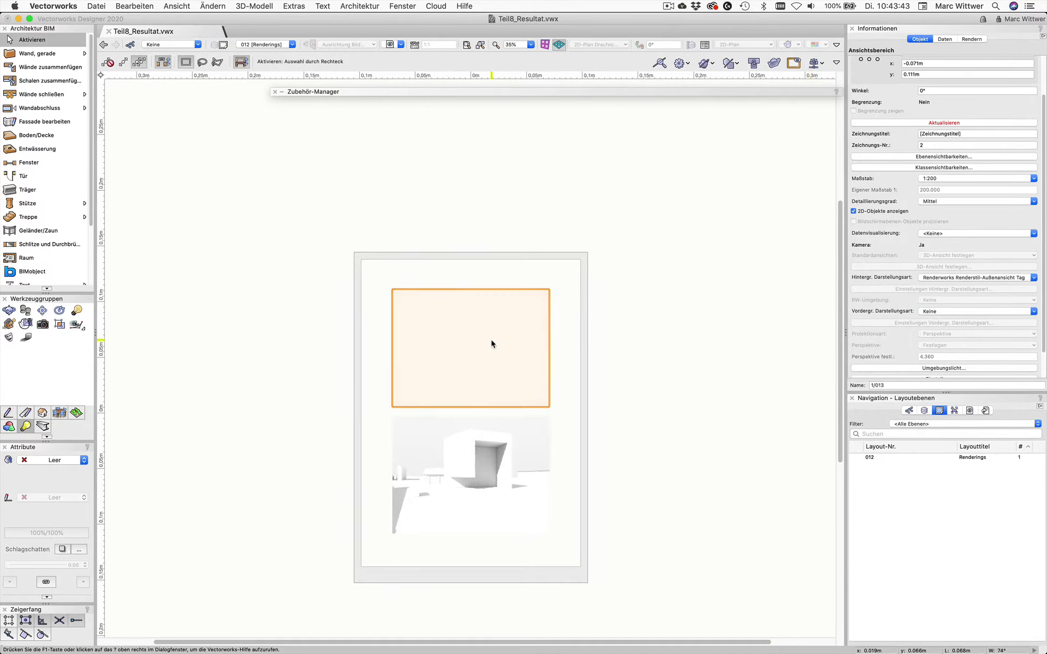
{"action": "scroll", "coordinate": [472, 427], "scroll_direction": "up", "scroll_amount": 1}
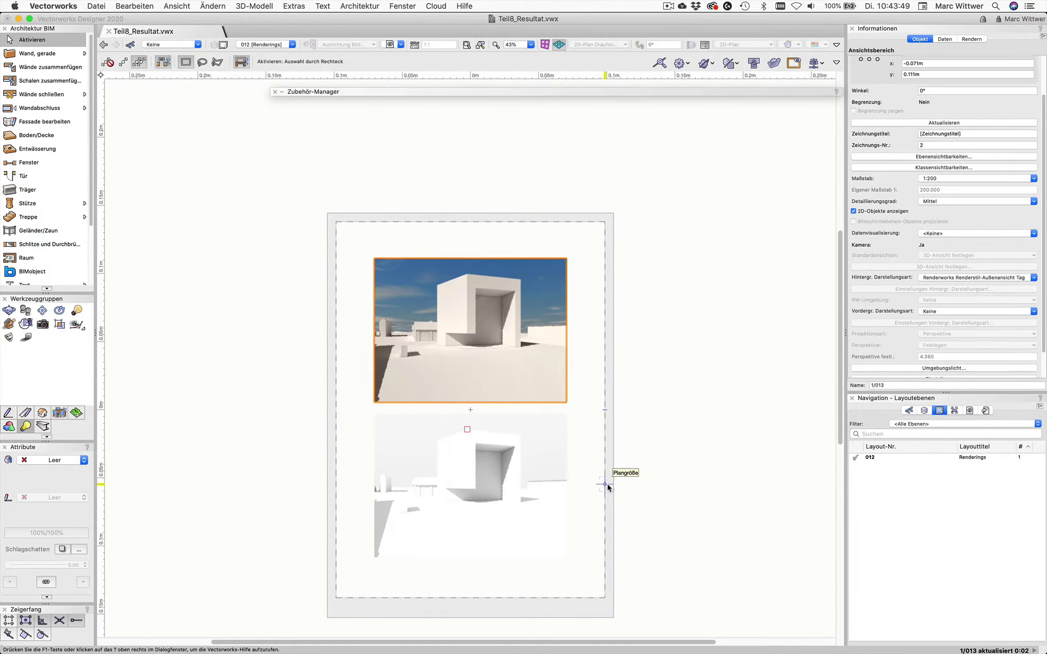
Set layout layer 012 Renderings to 300 dpi
{"action": "left_click", "coordinate": [226, 46]}
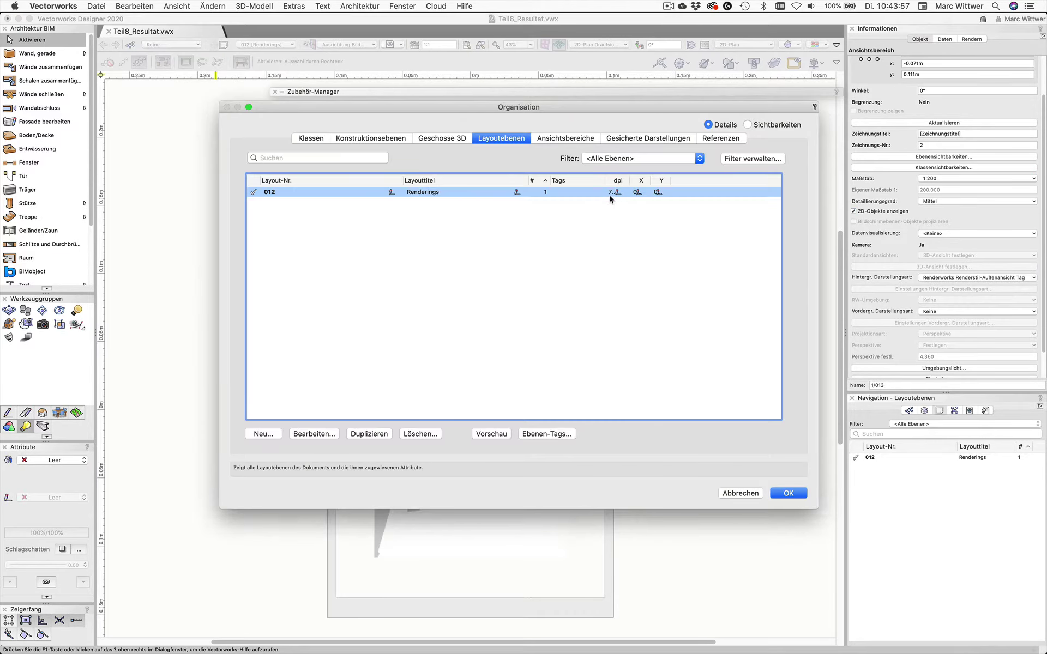
{"action": "left_click", "coordinate": [615, 195]}
{"action": "left_click", "coordinate": [788, 493]}
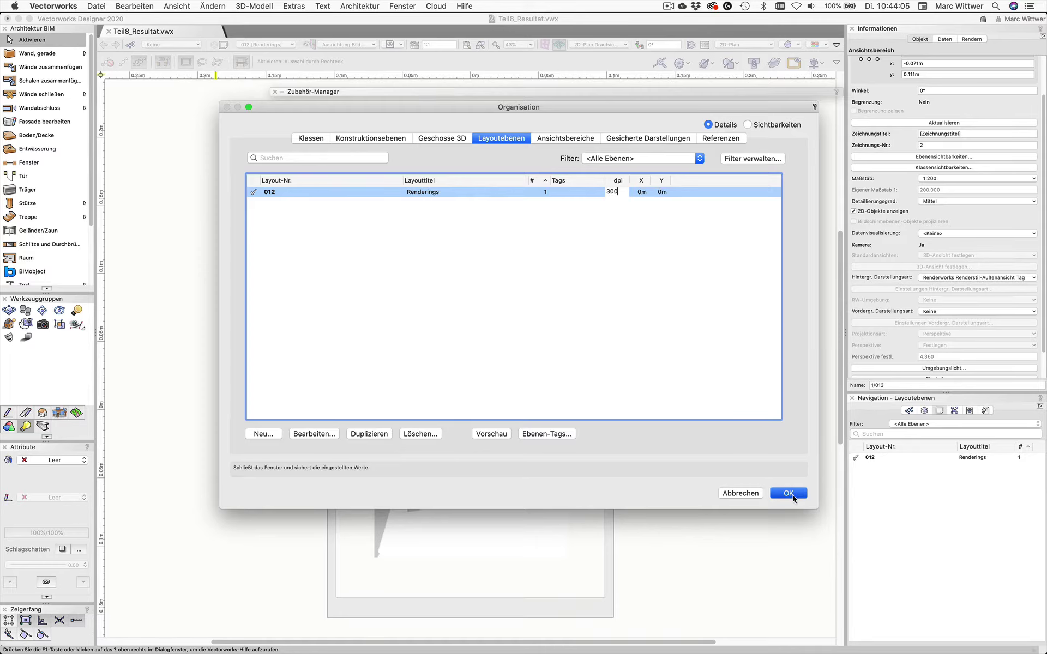
Select both viewports and update their renderings
{"action": "scroll", "coordinate": [632, 463], "scroll_direction": "up", "scroll_amount": 1}
{"action": "scroll", "coordinate": [638, 480], "scroll_direction": "up", "scroll_amount": 2}
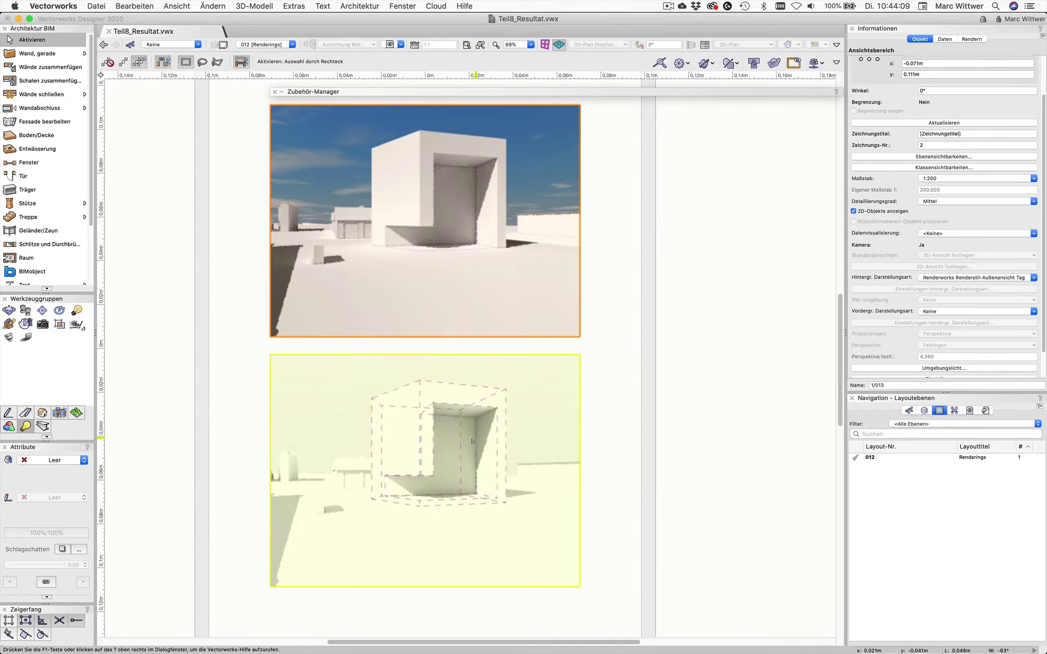
{"action": "left_click", "coordinate": [578, 484], "text": "shift"}
{"action": "left_click", "coordinate": [959, 124]}
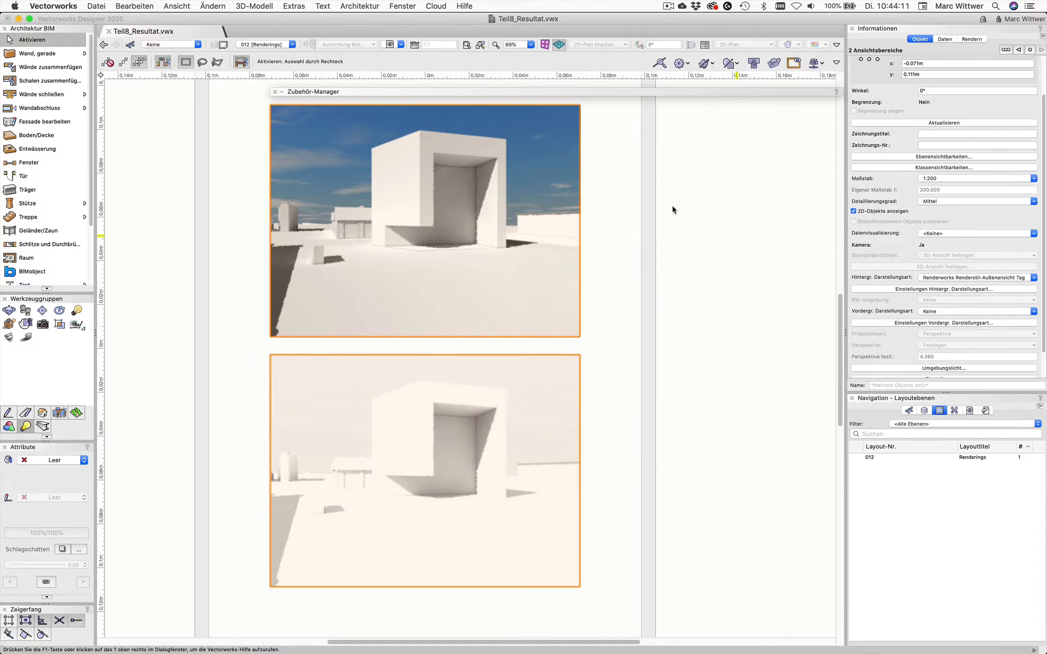
Reactivate layout layer 012 Renderings via the design layers and select the upper viewport
{"action": "left_click", "coordinate": [925, 413]}
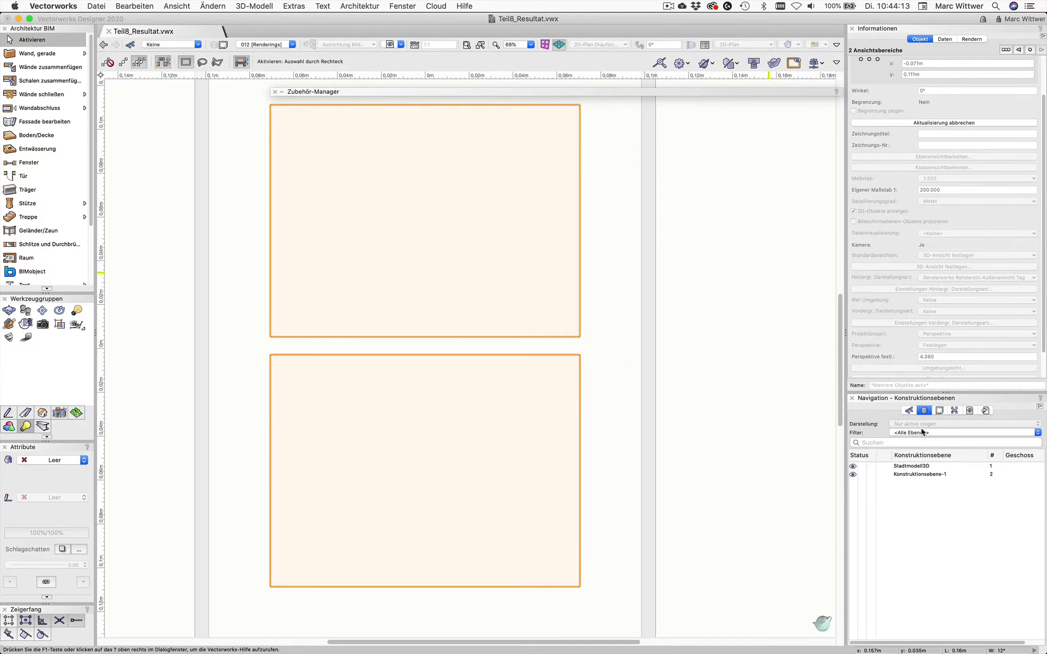
{"action": "left_click", "coordinate": [882, 466]}
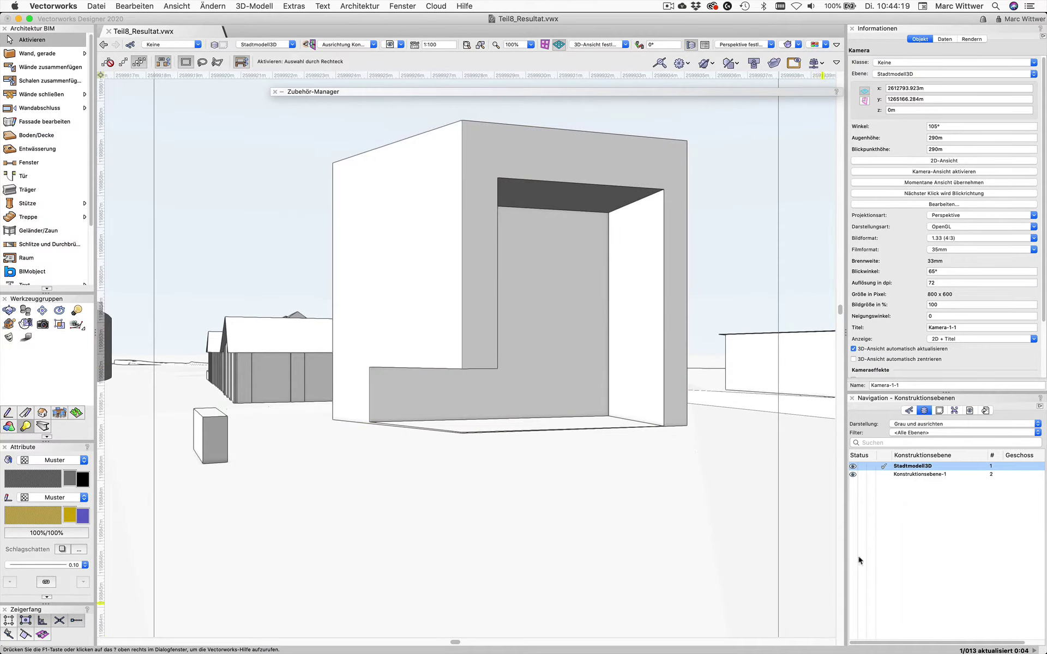
{"action": "left_click", "coordinate": [939, 412]}
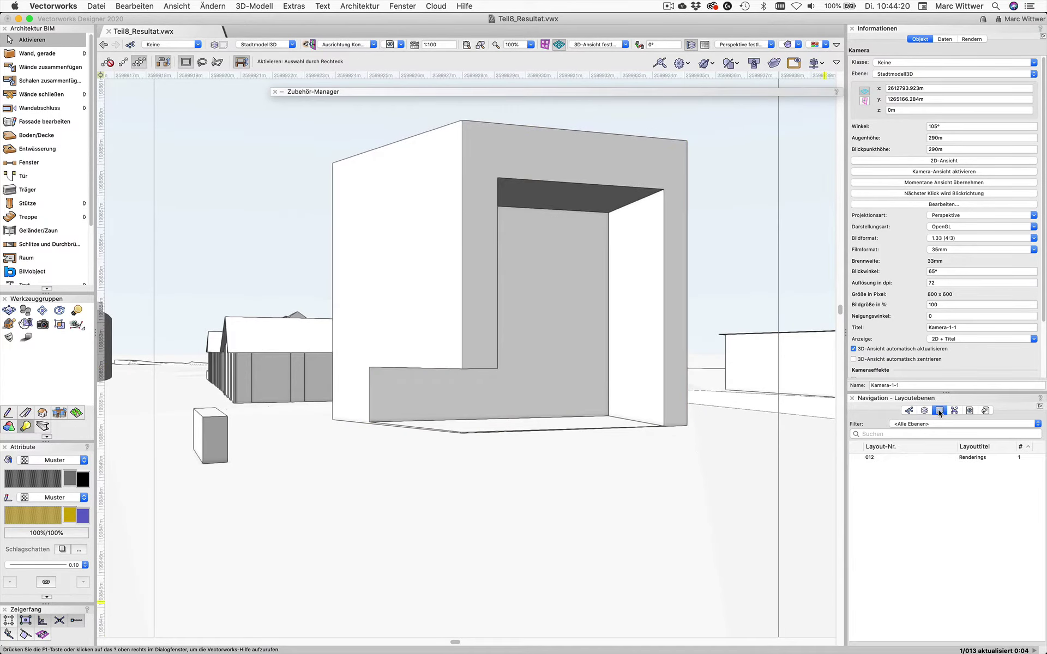
{"action": "left_click", "coordinate": [856, 460]}
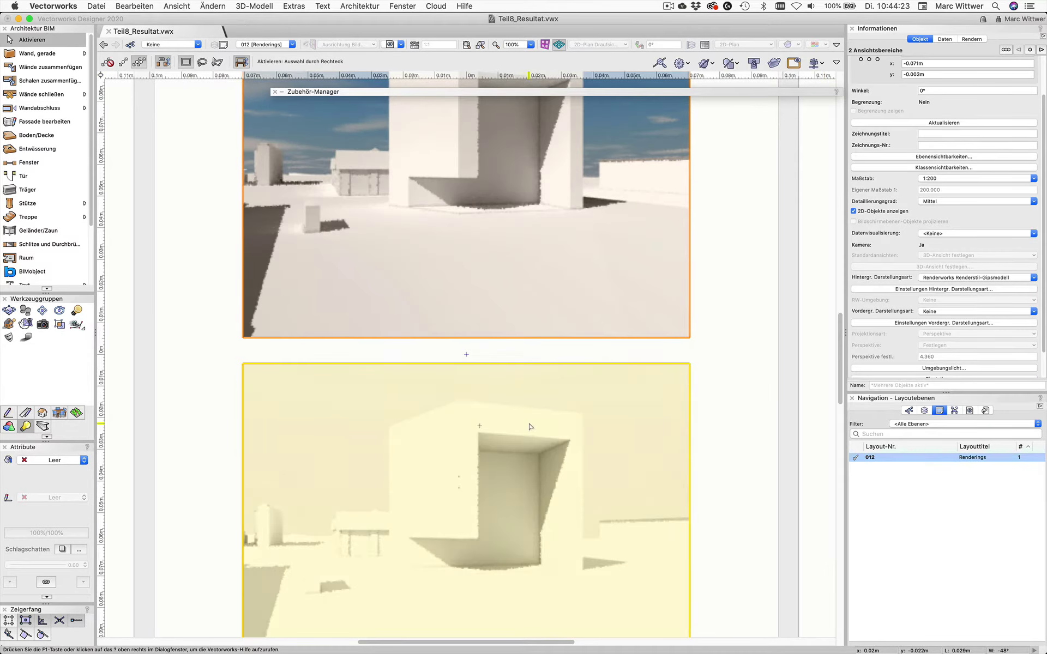
{"action": "left_click", "coordinate": [709, 284]}
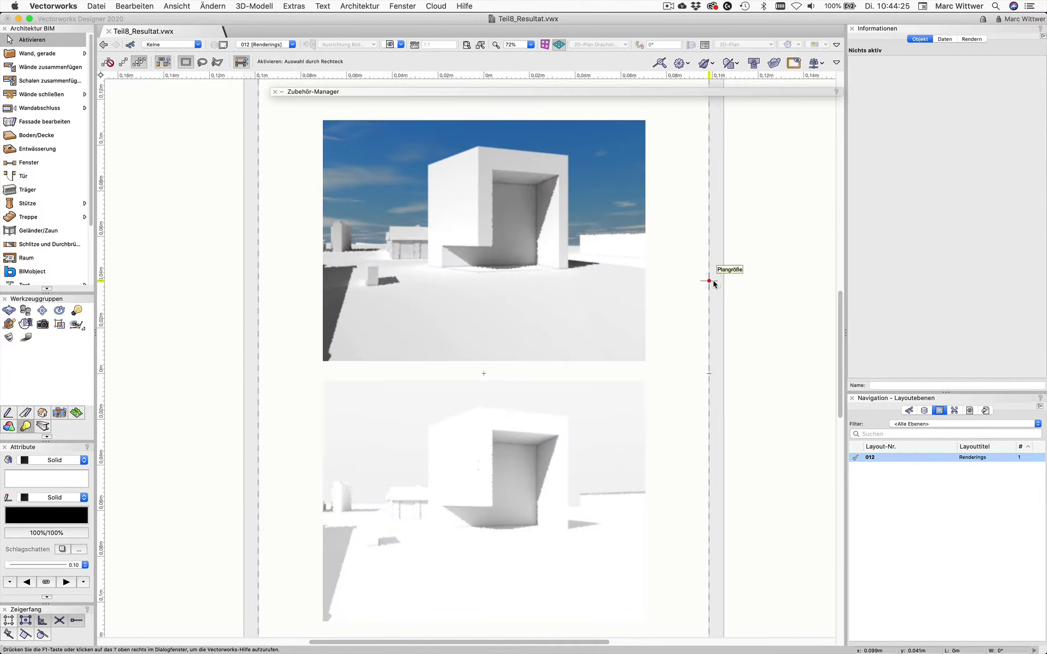
{"action": "left_click", "coordinate": [510, 204]}
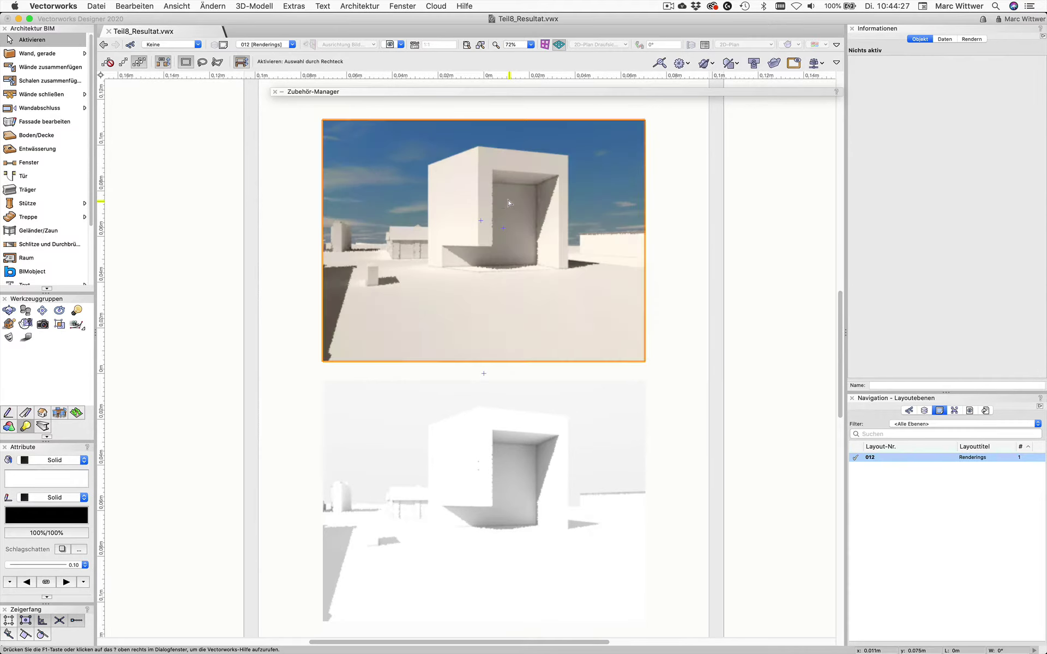
Set the Renderings layout 012 resolution to 300 dpi in the sheet layer settings
{"action": "left_click", "coordinate": [223, 46]}
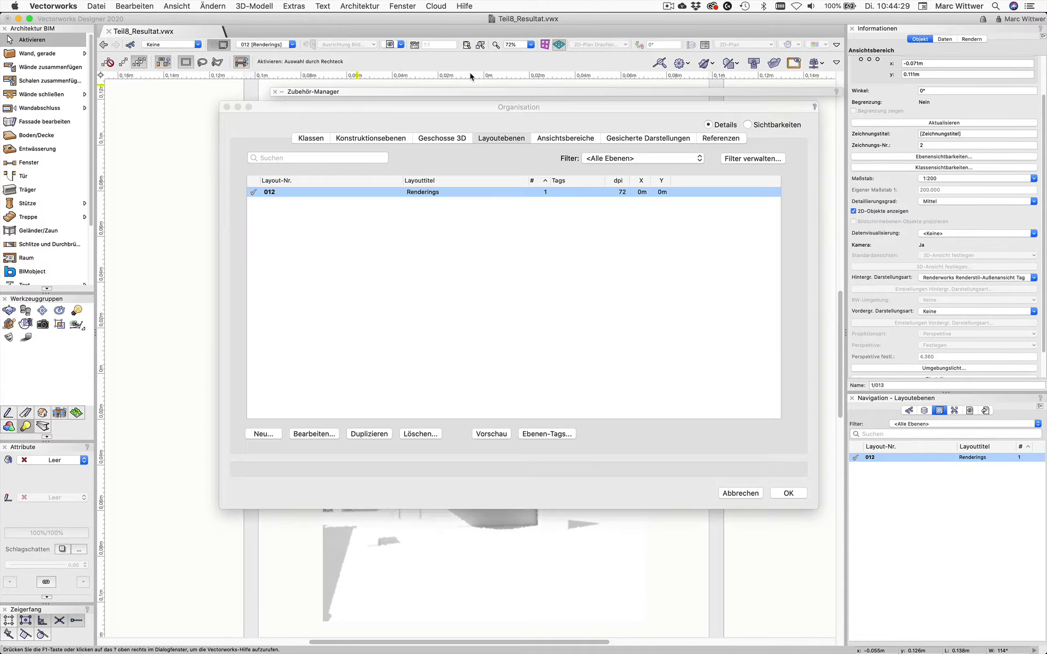
{"action": "left_click", "coordinate": [619, 194]}
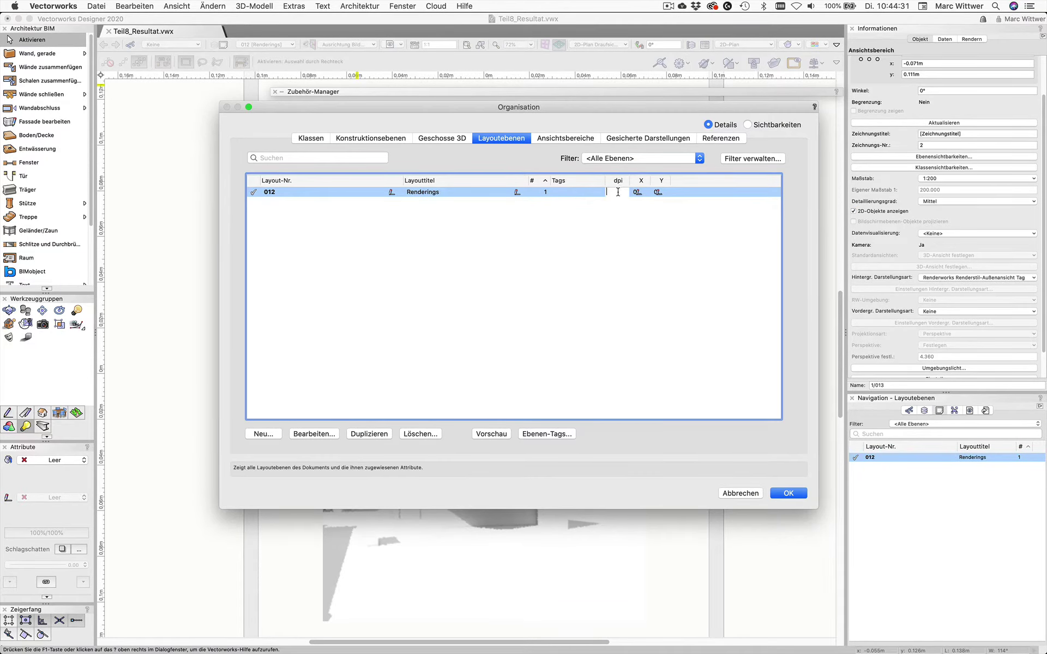
{"action": "type", "text": "300"}
{"action": "key", "text": "Return"}
{"action": "left_click", "coordinate": [789, 494]}
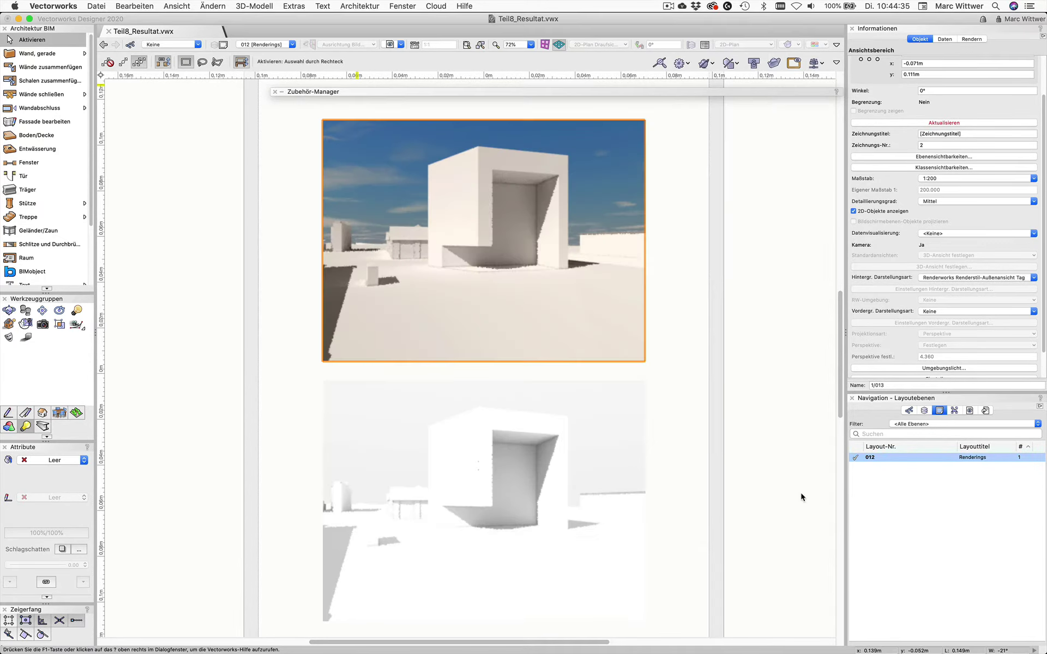
Re-render the upper and lower viewports at the new 300 dpi resolution
{"action": "left_click", "coordinate": [942, 124]}
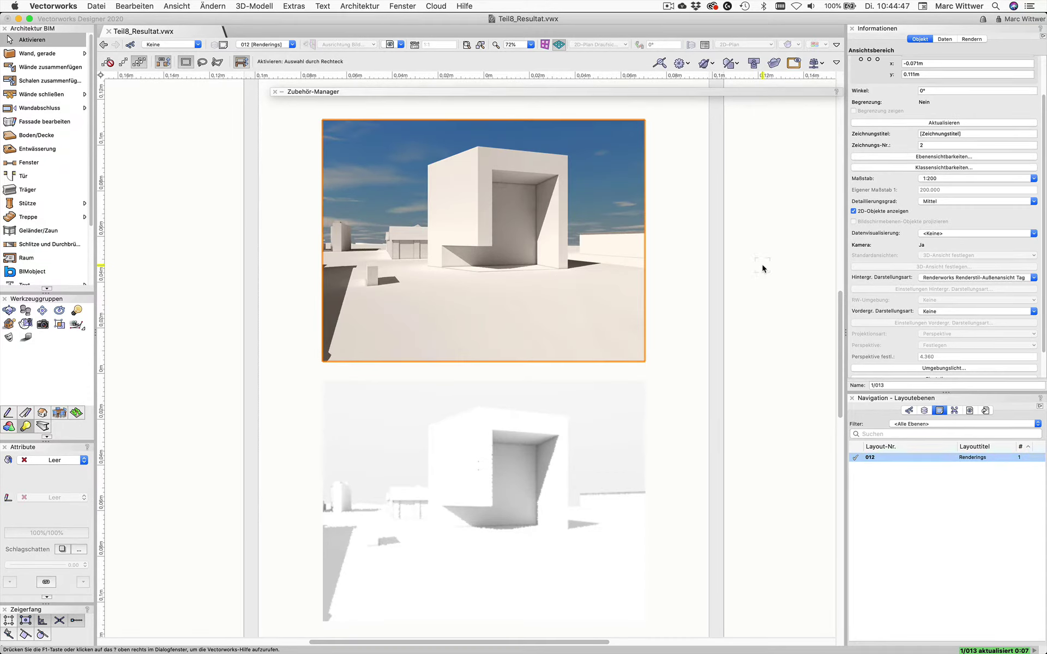
{"action": "left_click", "coordinate": [564, 424]}
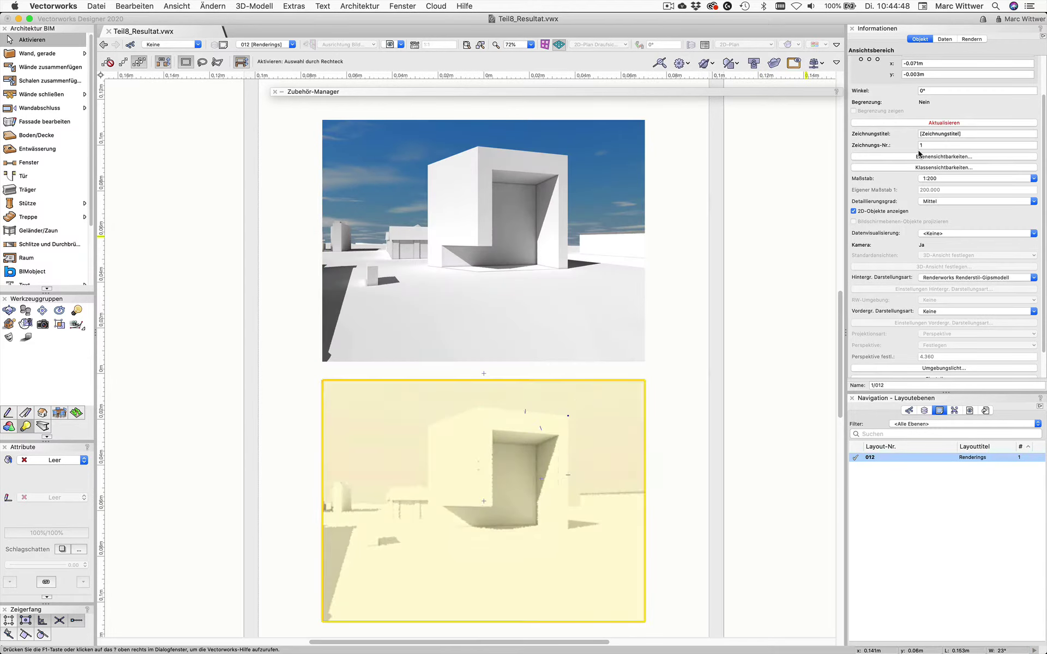
{"action": "left_click", "coordinate": [952, 124]}
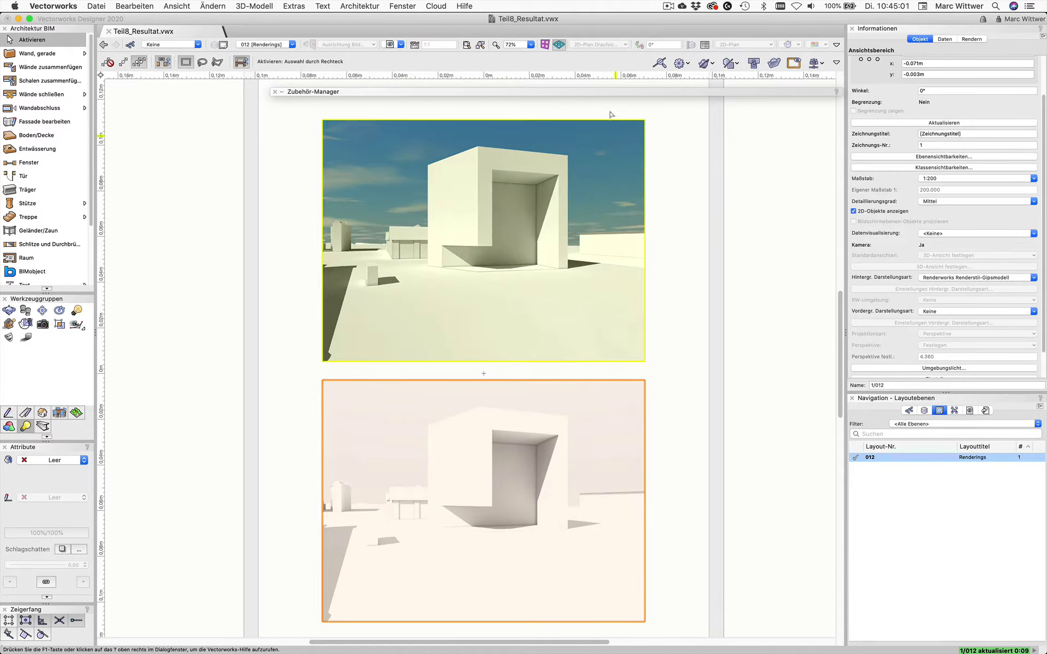
Edit the Gipsmodell render style and review its quality and ambient lighting settings
{"action": "left_click", "coordinate": [536, 104]}
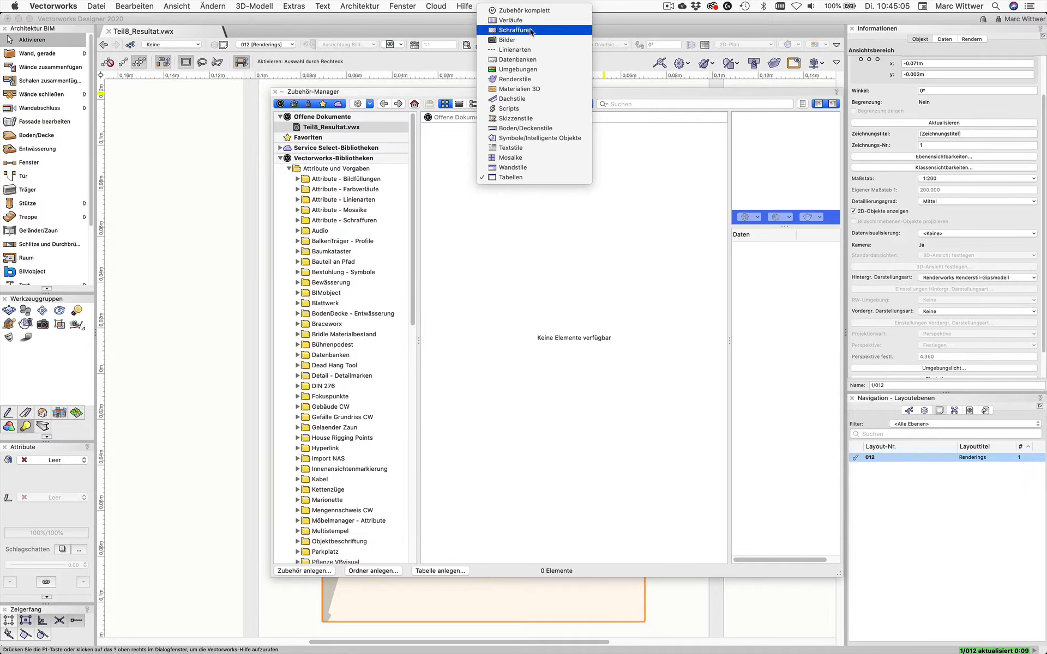
{"action": "left_click", "coordinate": [524, 80]}
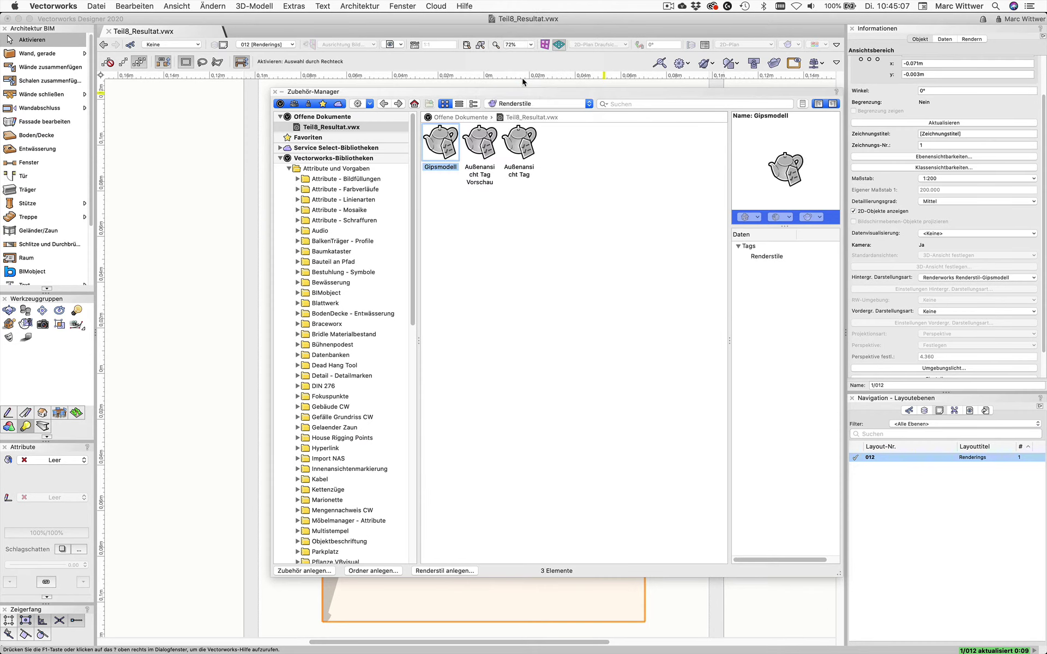
{"action": "right_click", "coordinate": [439, 139]}
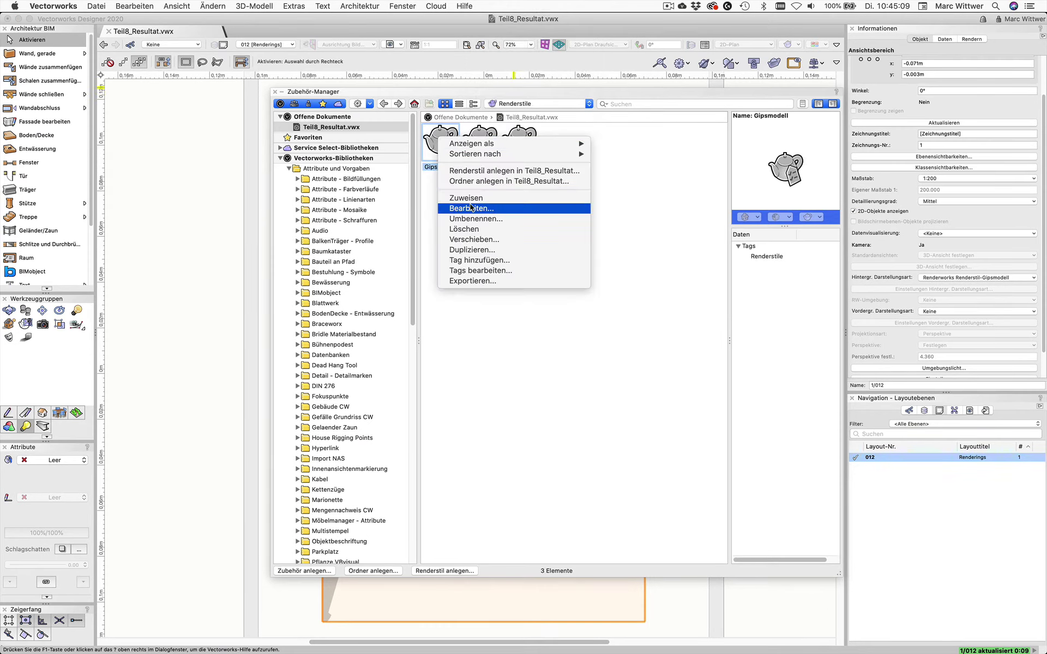
{"action": "left_click", "coordinate": [471, 209]}
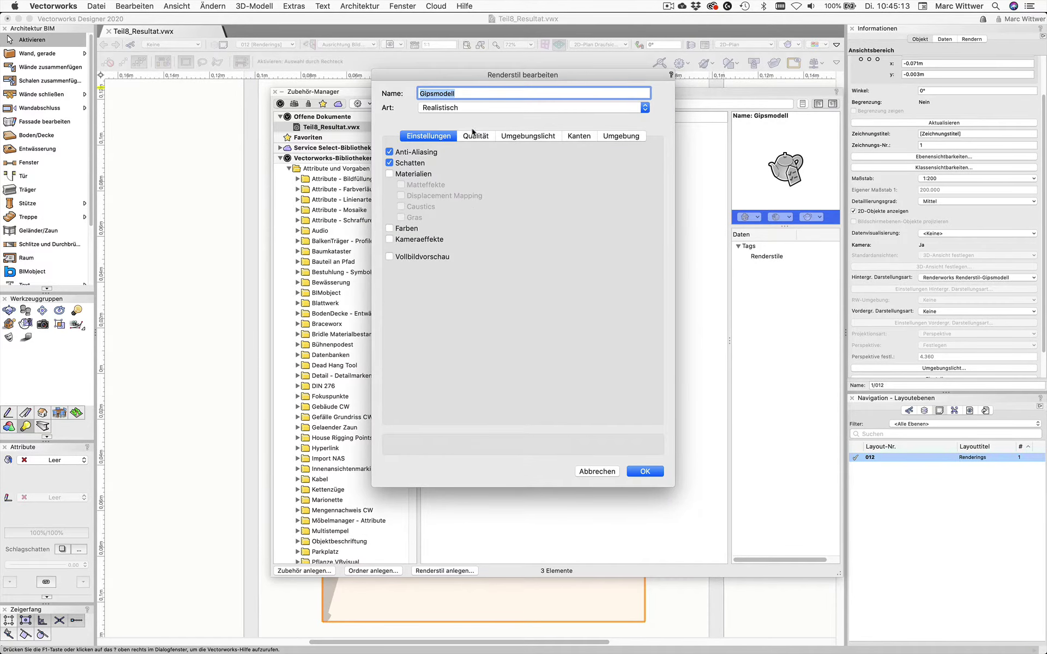
{"action": "left_click", "coordinate": [476, 137]}
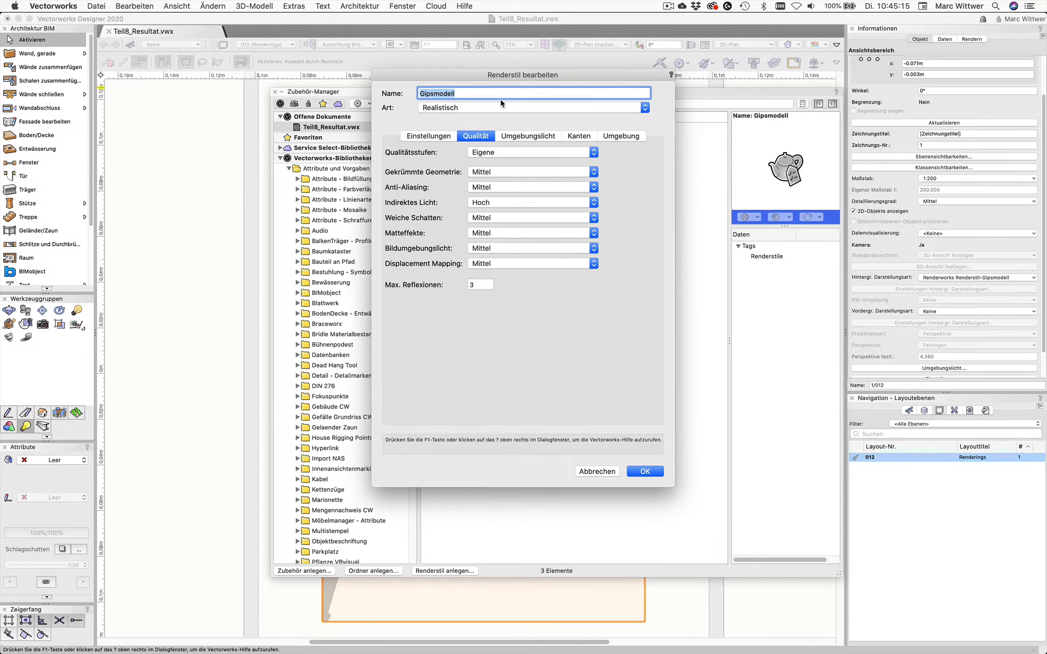
{"action": "left_click", "coordinate": [546, 136]}
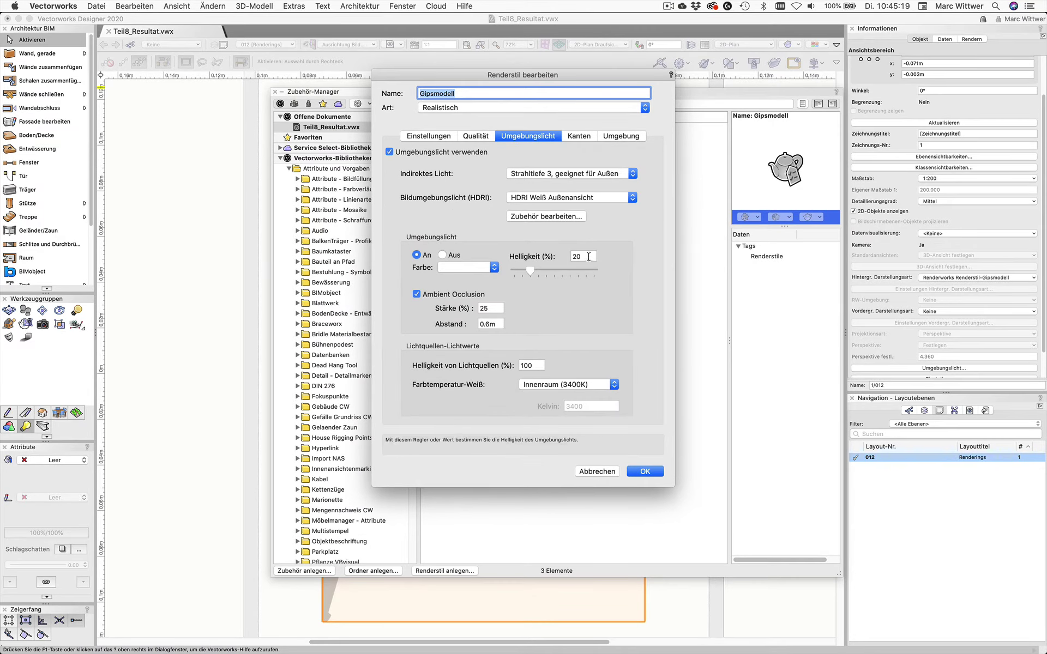
{"action": "left_click", "coordinate": [587, 257]}
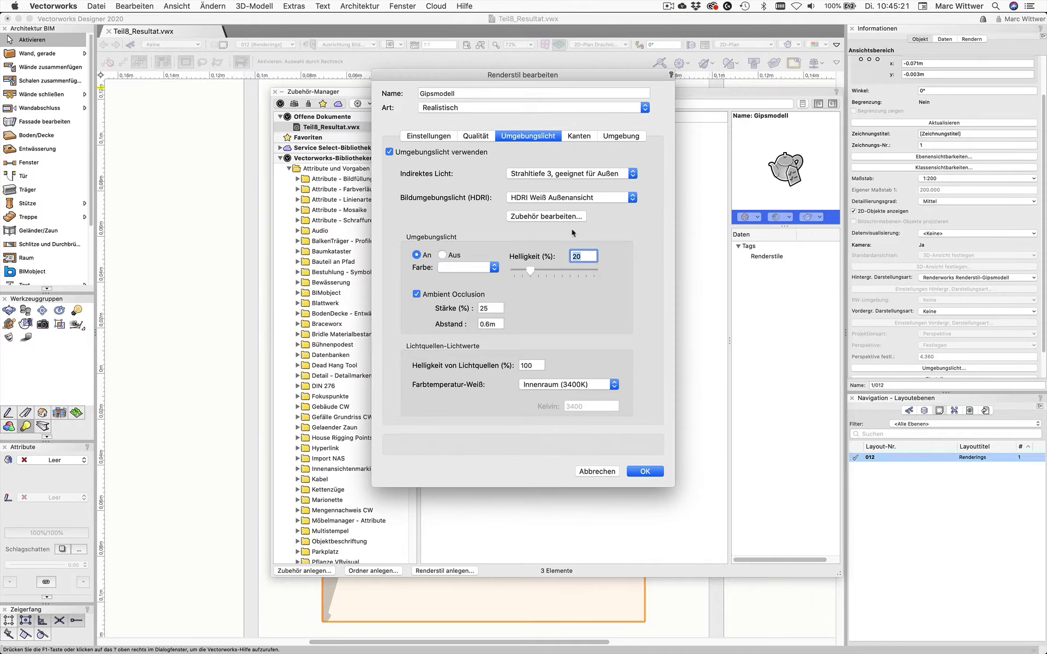
{"action": "mouse_move", "coordinate": [570, 198]}
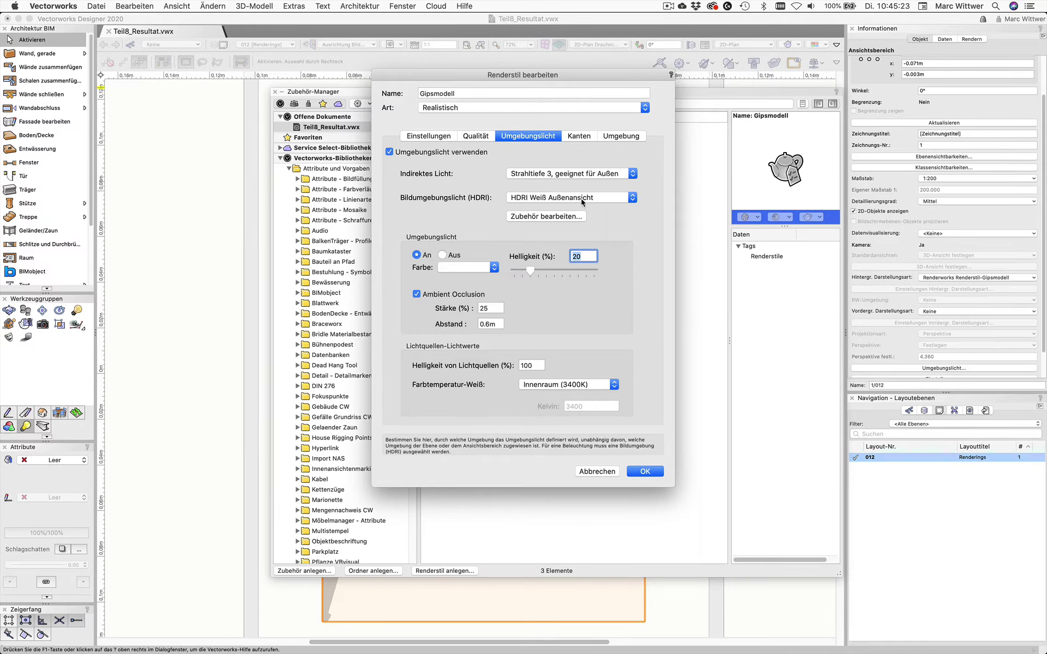
Set the HDRI environment's panorama brightness to 100% and save the Gipsmodell style
{"action": "left_click", "coordinate": [569, 216]}
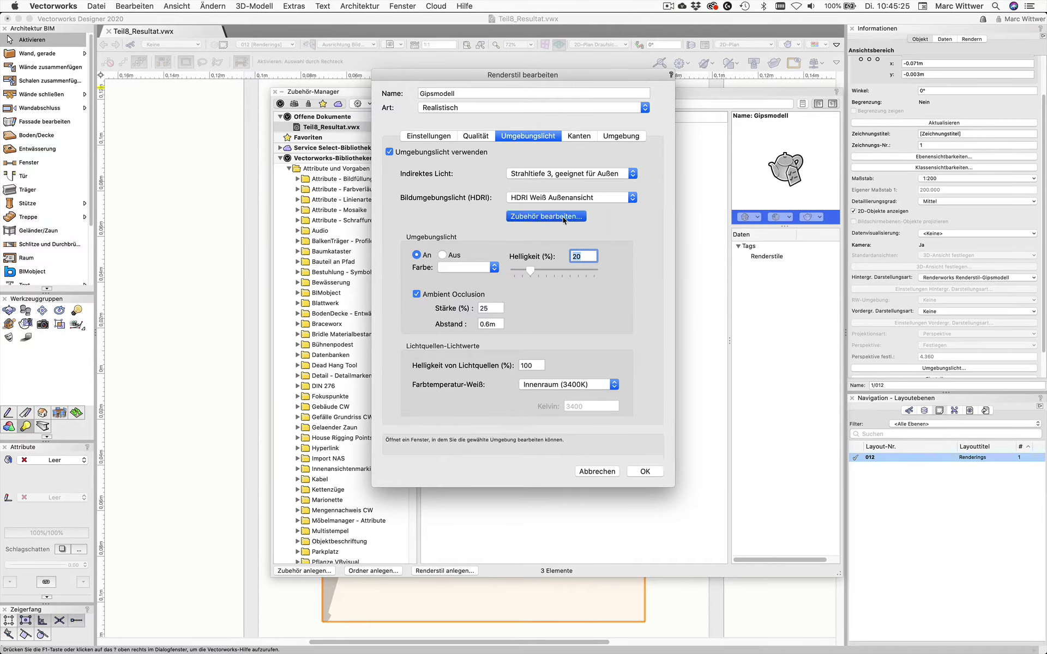
{"action": "left_click", "coordinate": [627, 231]}
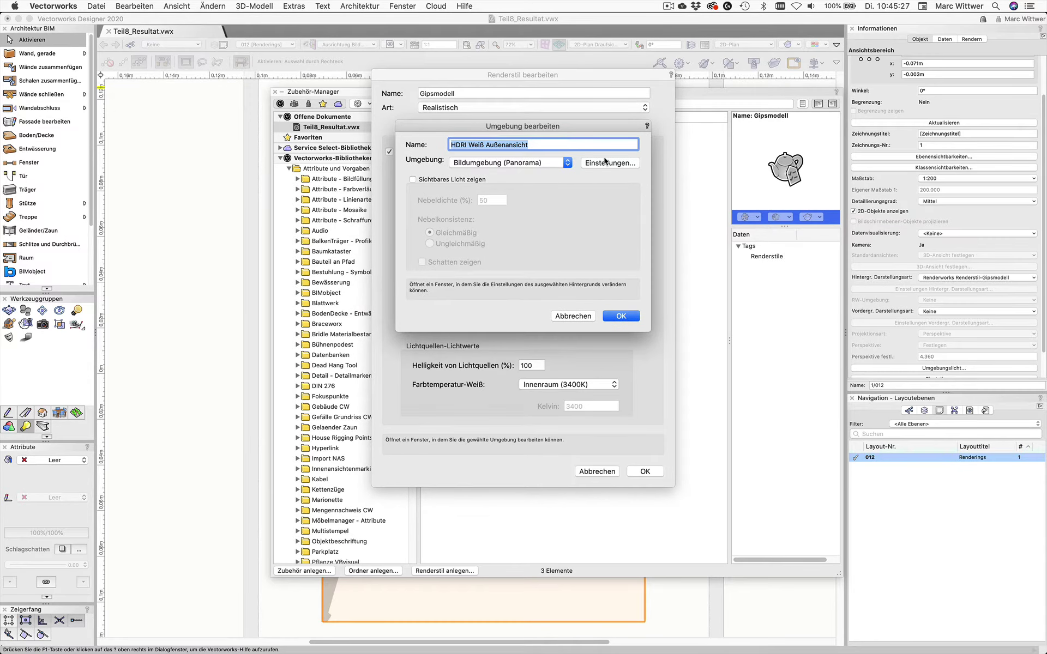
{"action": "left_click", "coordinate": [608, 164]}
{"action": "key", "text": "Tab"}
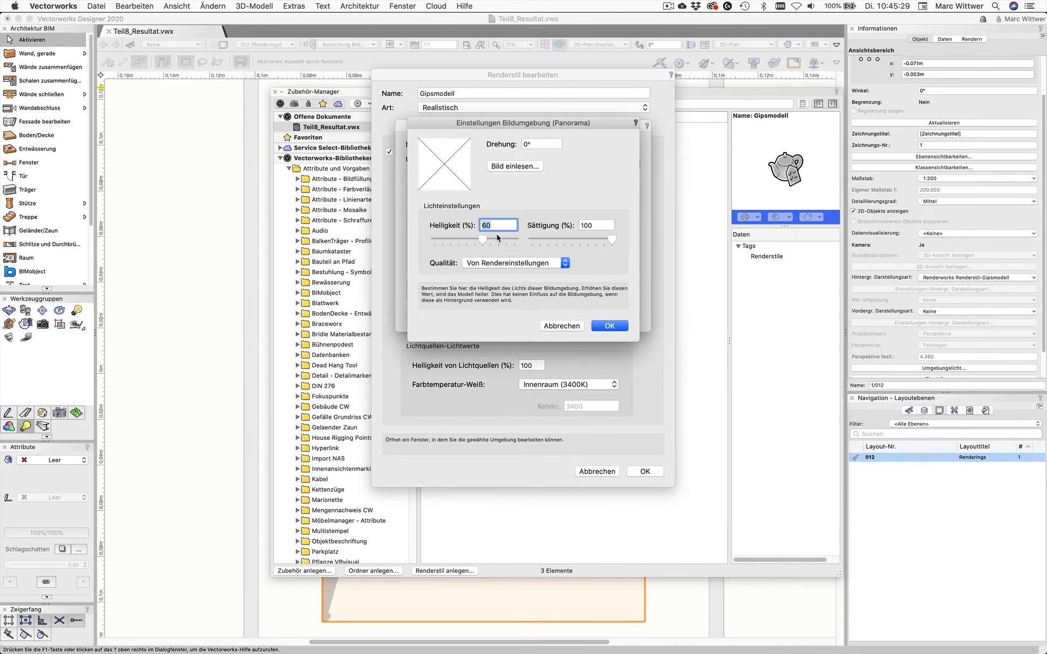
{"action": "type", "text": "100"}
{"action": "key", "text": "Return"}
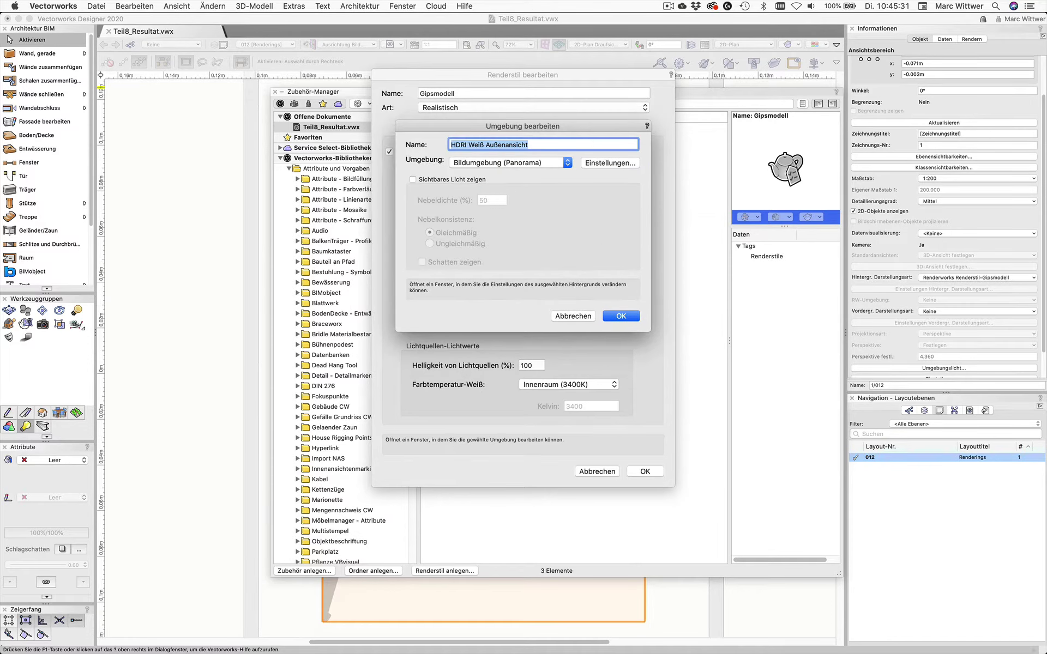
{"action": "left_click", "coordinate": [621, 316]}
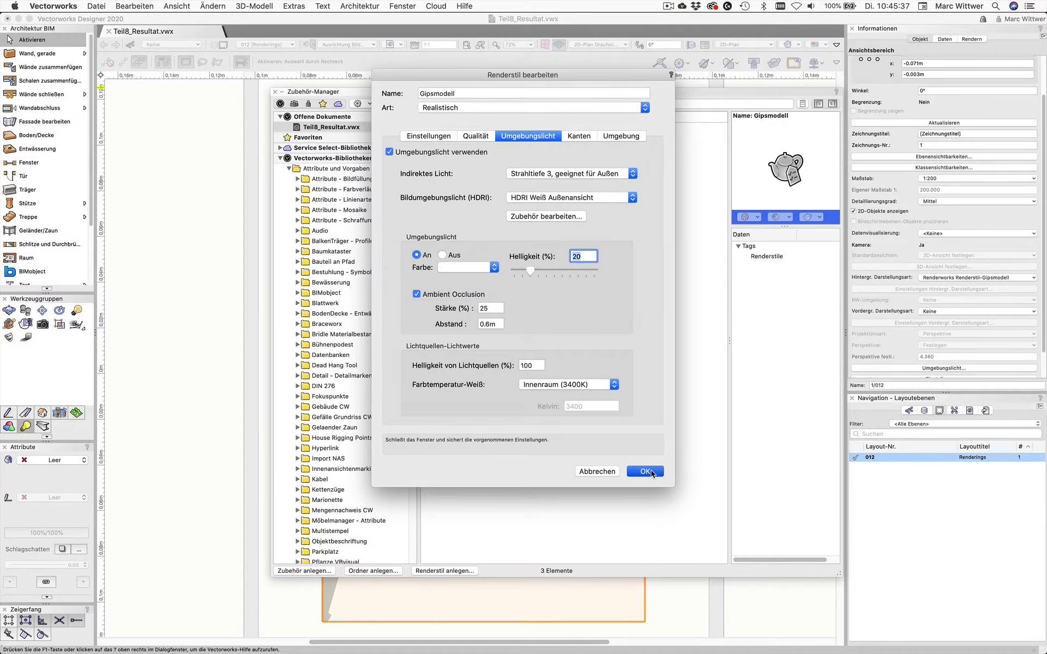
{"action": "left_click", "coordinate": [650, 473]}
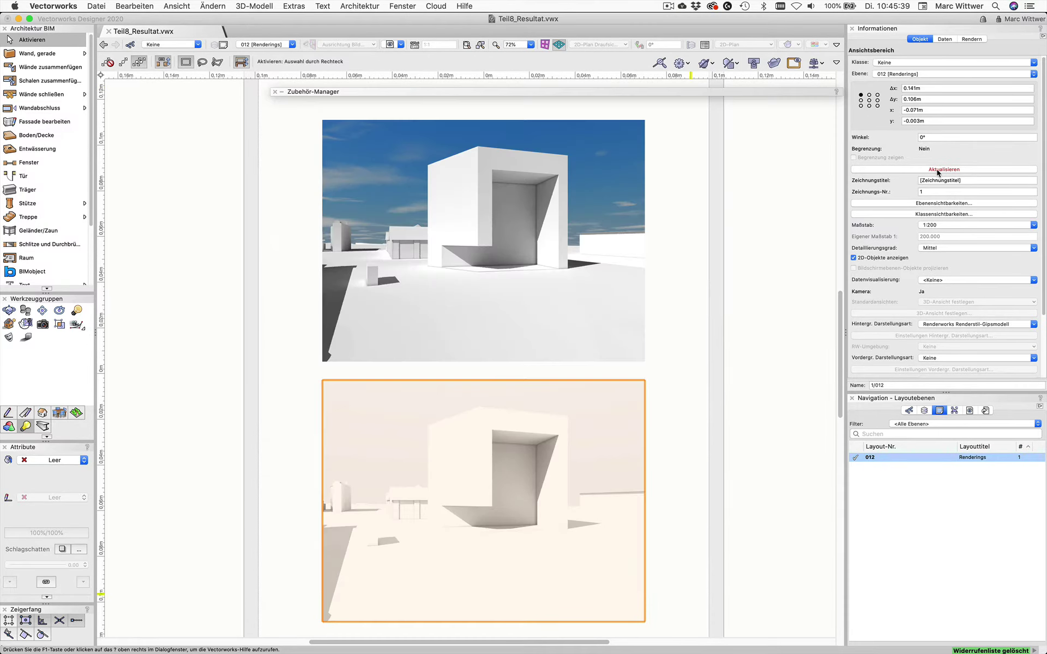
Re-render the viewport with its background render mode unchanged, then list the design layers
{"action": "left_click", "coordinate": [938, 169]}
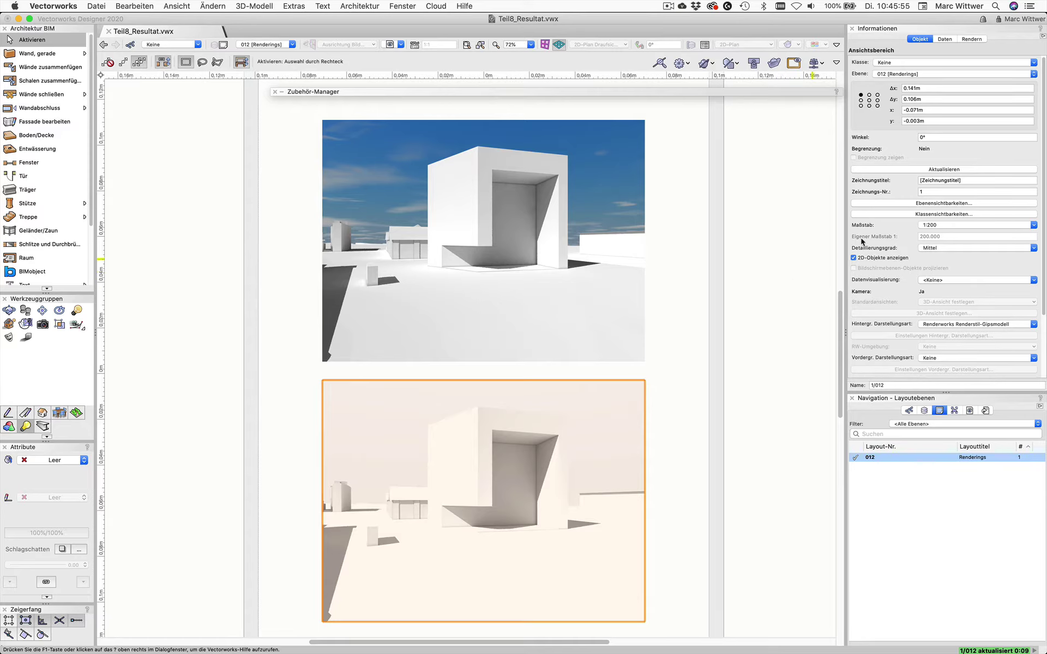
{"action": "left_click", "coordinate": [960, 326]}
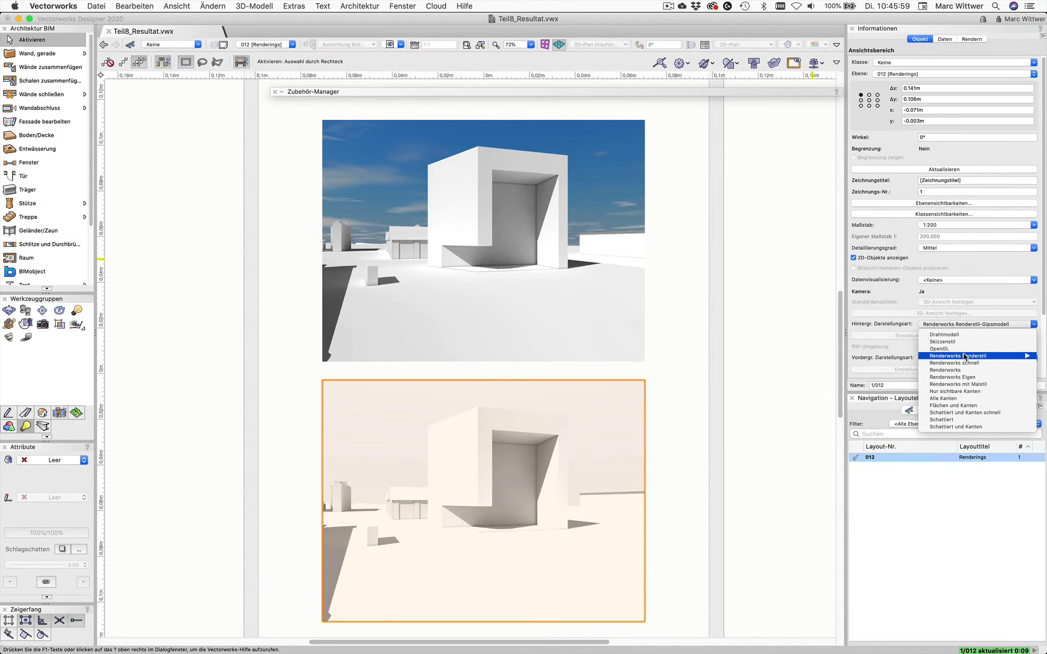
{"action": "mouse_move", "coordinate": [965, 355]}
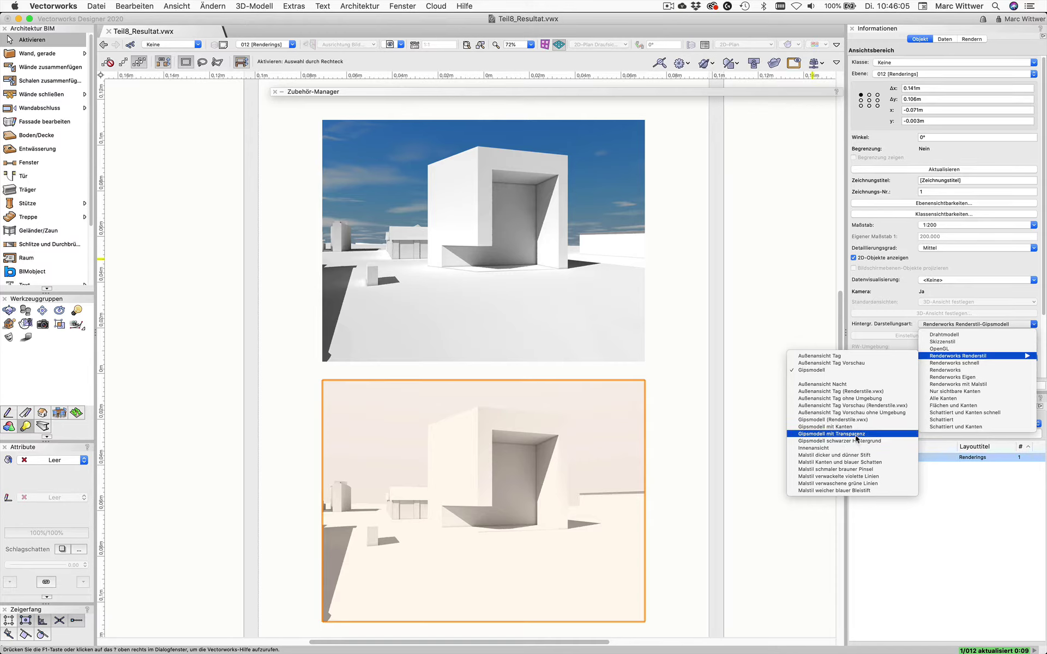
{"action": "left_click", "coordinate": [901, 269]}
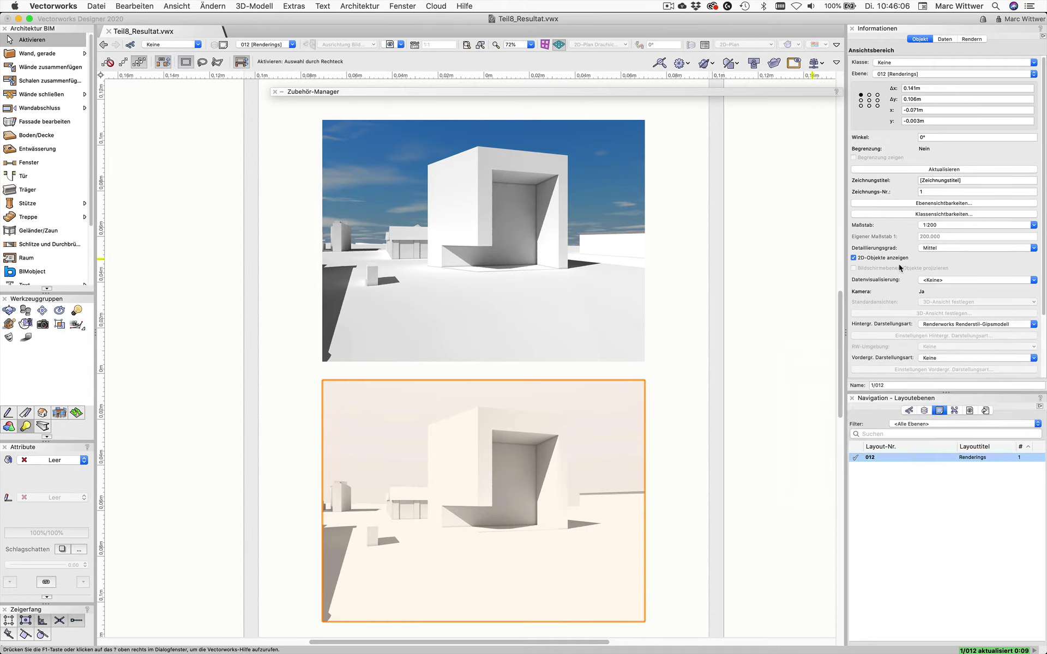
{"action": "left_click", "coordinate": [922, 411]}
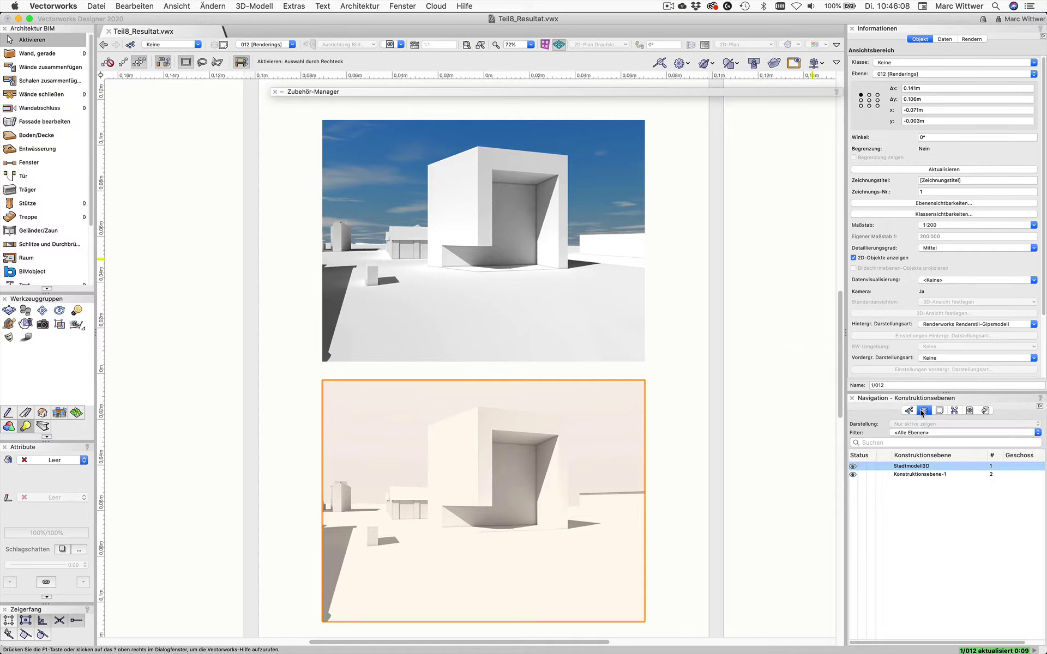
Activate the Stadtmodell3D layer, select the main building, and reopen the resource browser
{"action": "left_click", "coordinate": [883, 467]}
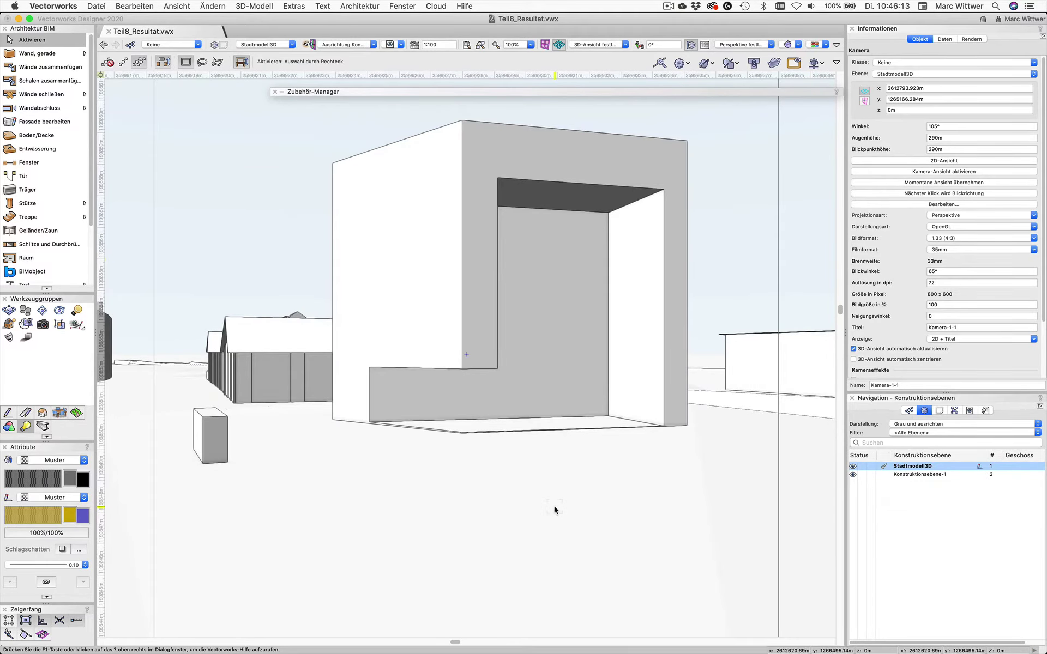
{"action": "left_click", "coordinate": [465, 299]}
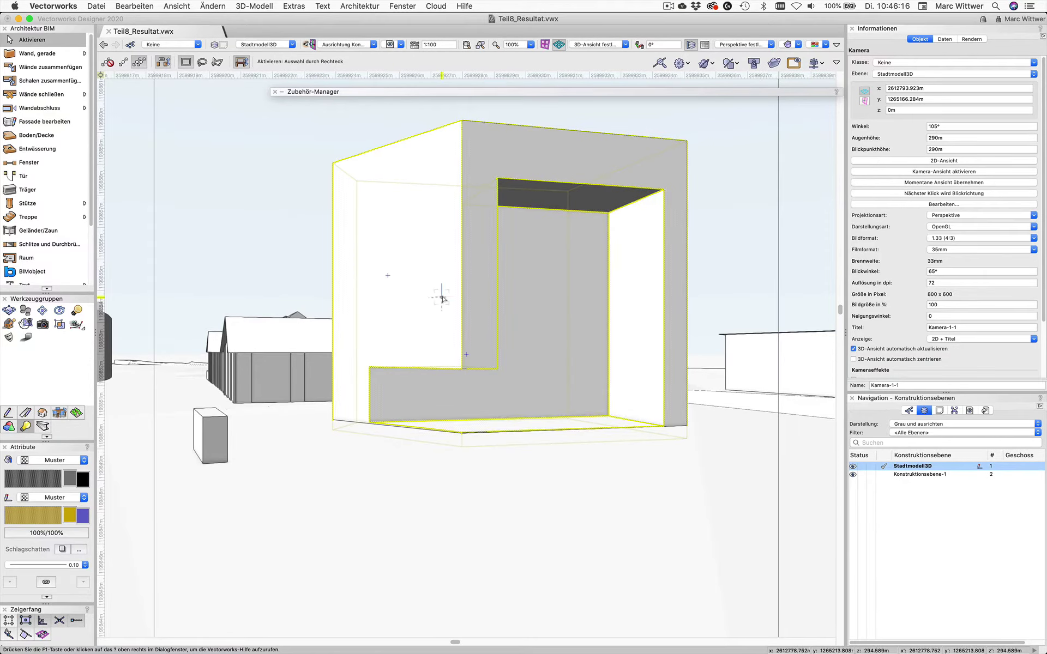
{"action": "left_click", "coordinate": [280, 92]}
{"action": "left_click", "coordinate": [281, 92]}
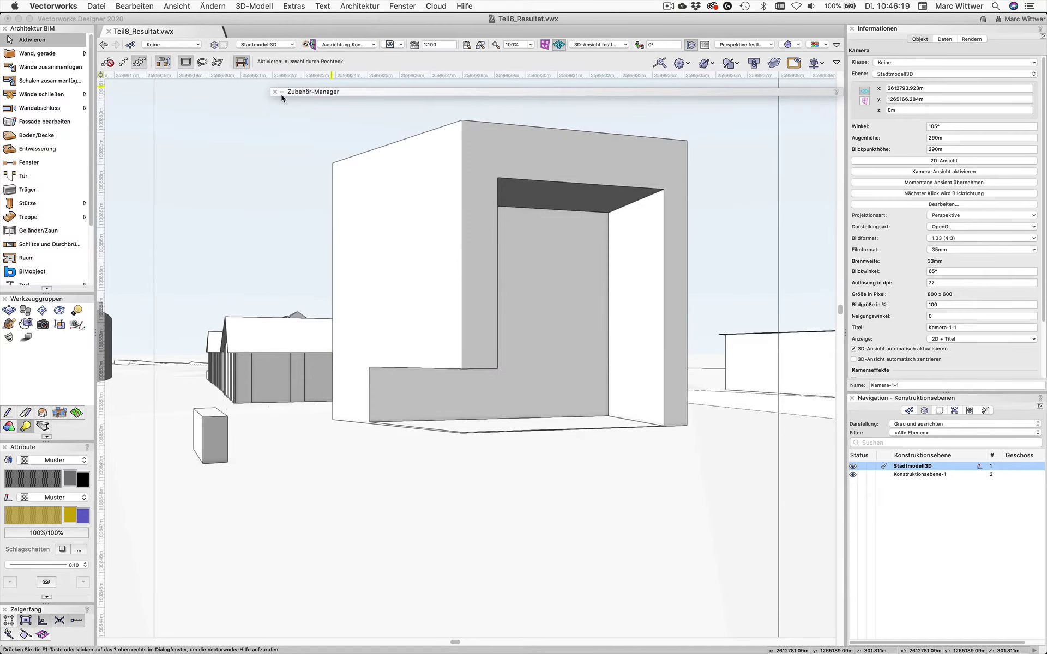
{"action": "left_click", "coordinate": [282, 92]}
{"action": "left_click", "coordinate": [281, 94]}
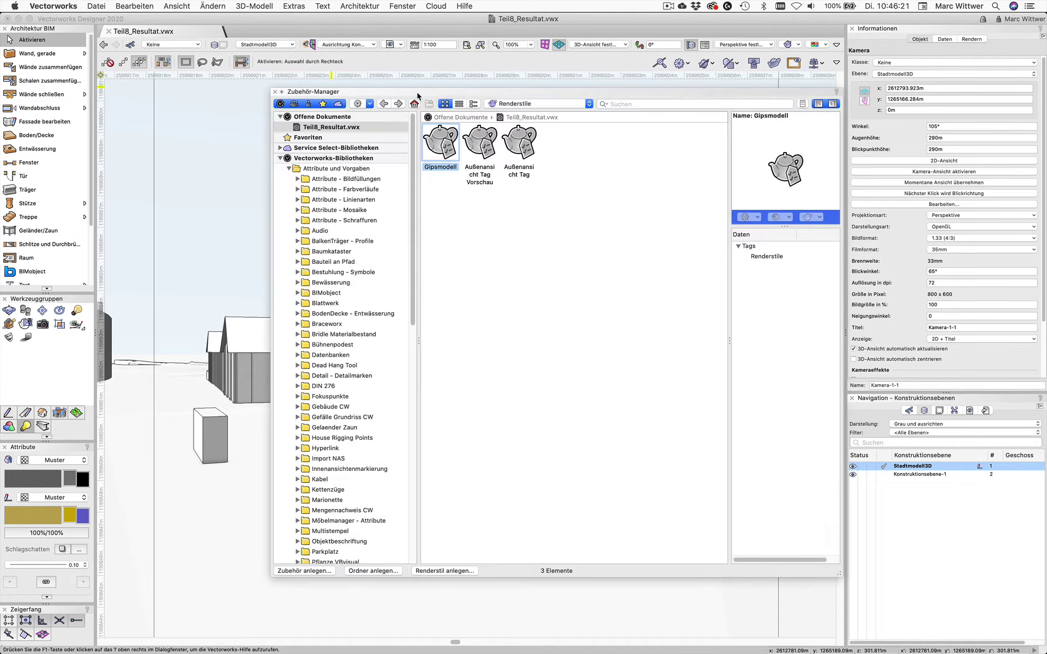
Switch the resource browser to symbols and search the file for BO
{"action": "left_click", "coordinate": [633, 103]}
{"action": "left_click", "coordinate": [552, 104]}
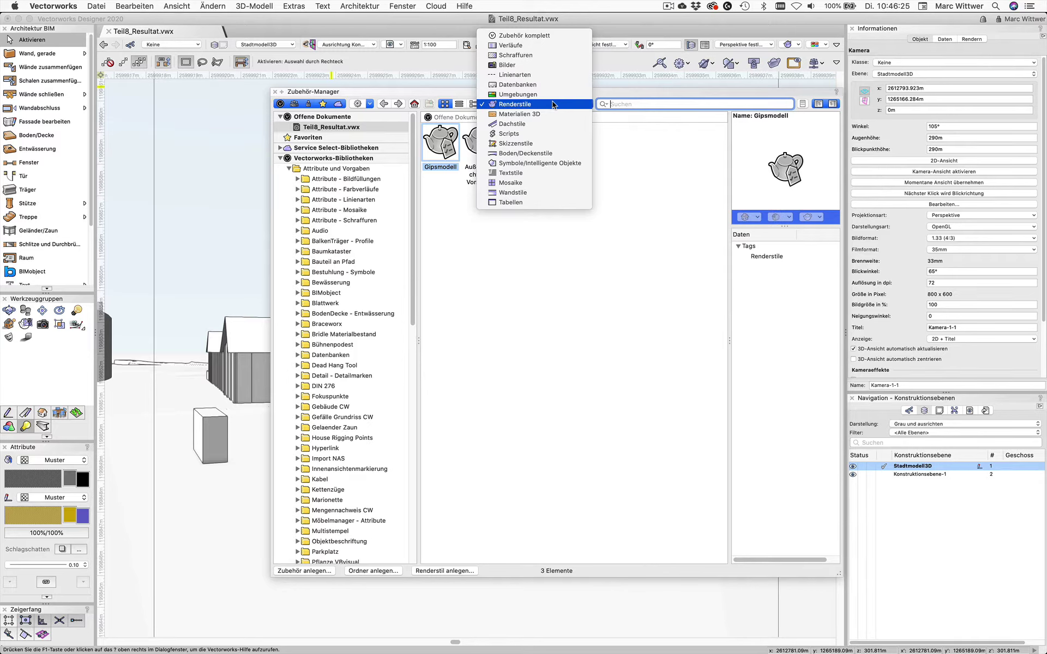
{"action": "left_click", "coordinate": [556, 164]}
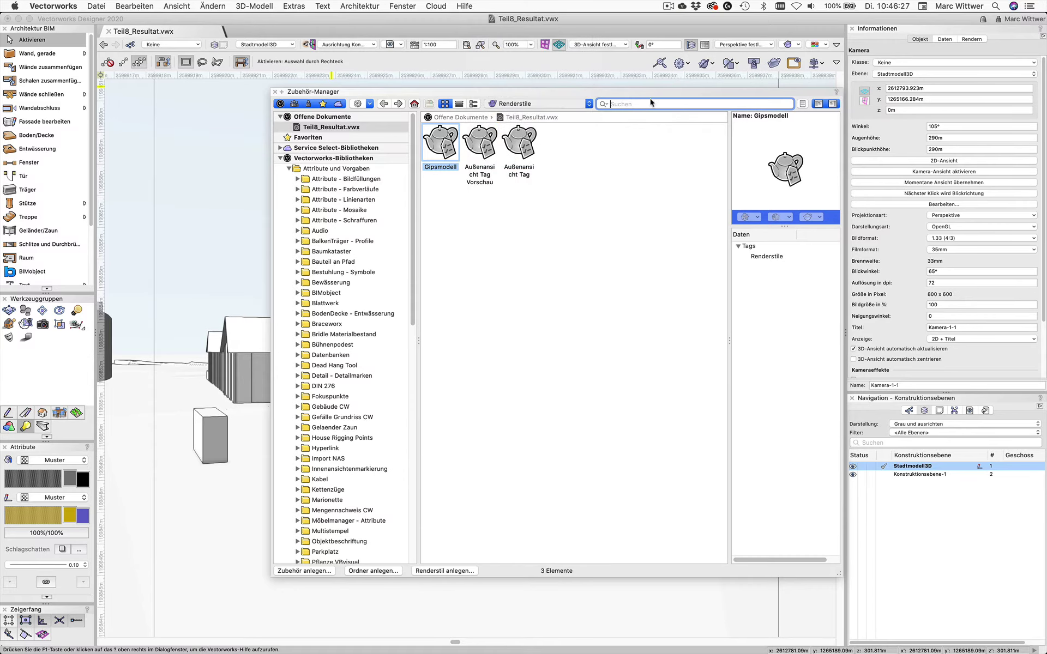
{"action": "type", "text": "BO"}
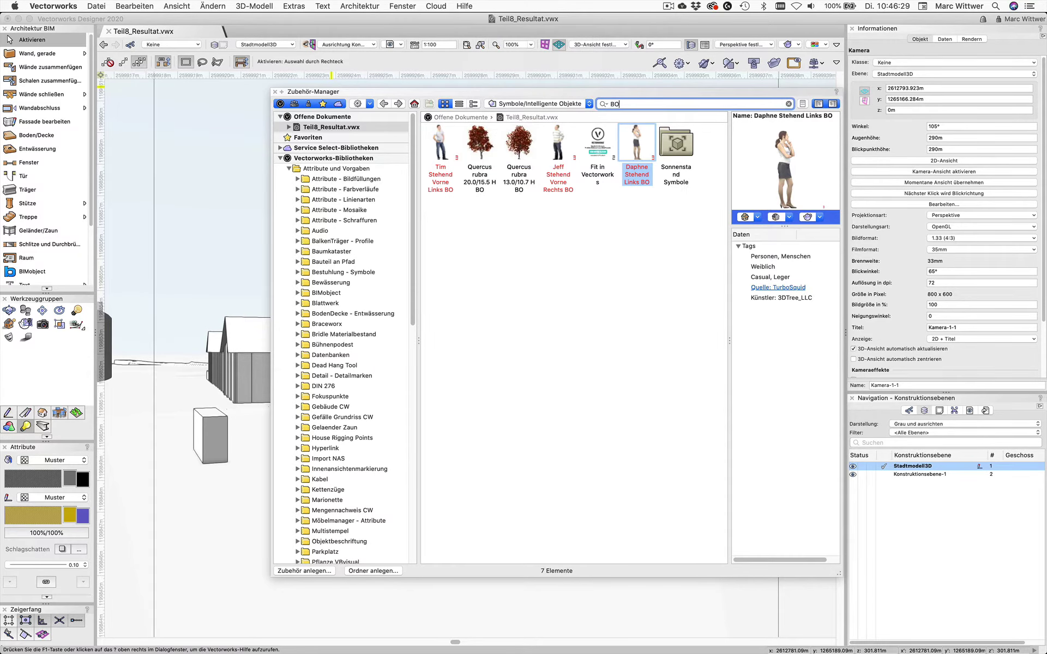
{"action": "key", "text": "Return"}
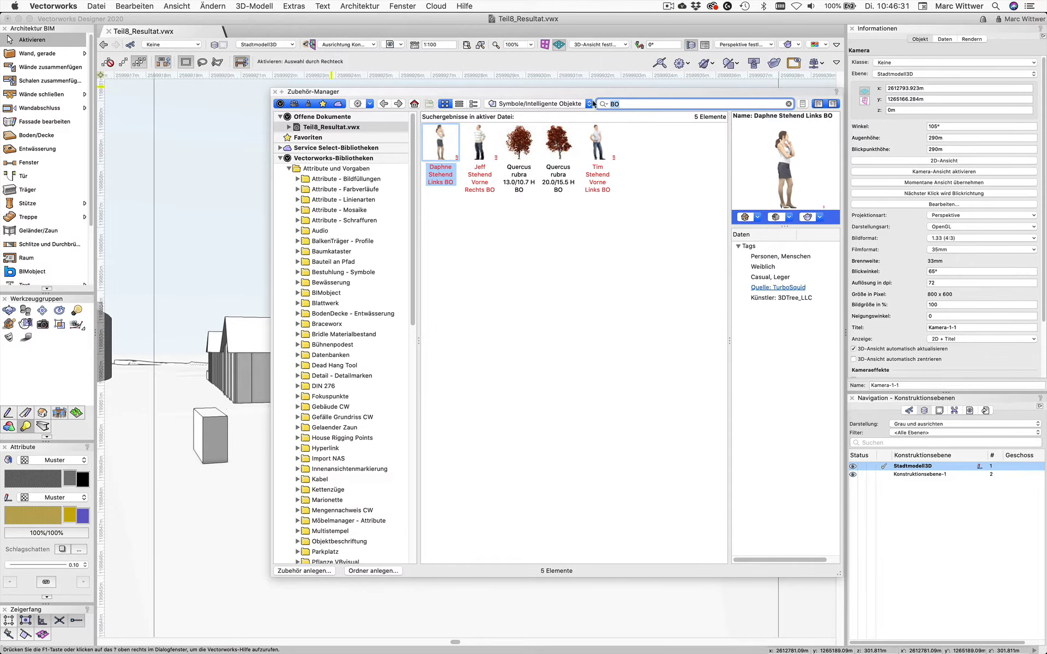
Rerun the BO search across all libraries and select Pinus radiata 28.5/13.3 BO
{"action": "left_click", "coordinate": [604, 104]}
{"action": "left_click", "coordinate": [613, 120]}
{"action": "left_click", "coordinate": [634, 104]}
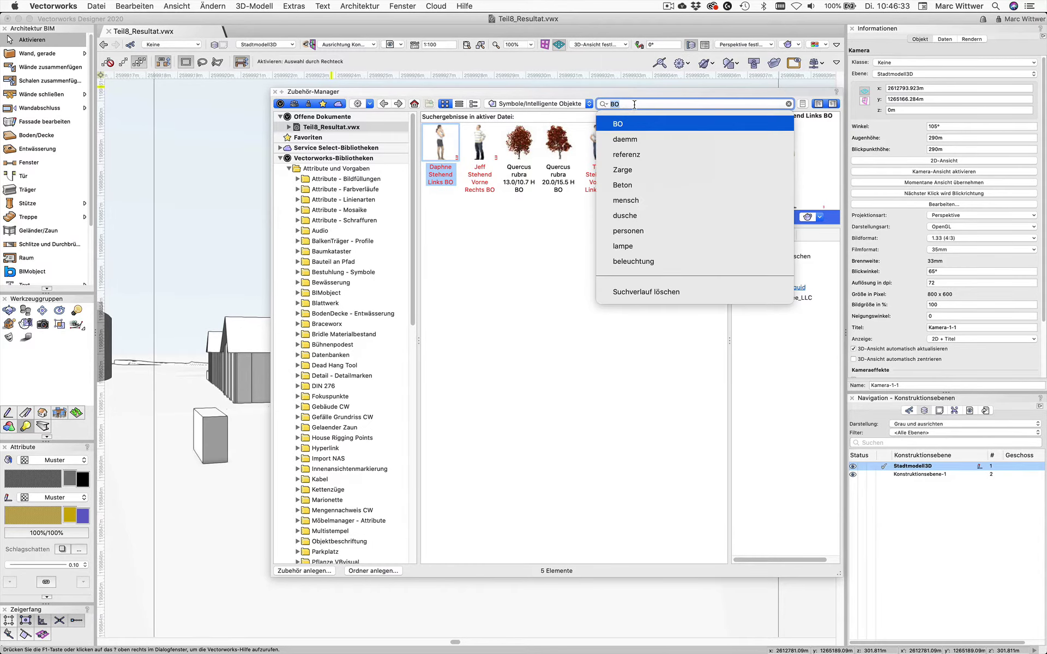
{"action": "key", "text": "Return"}
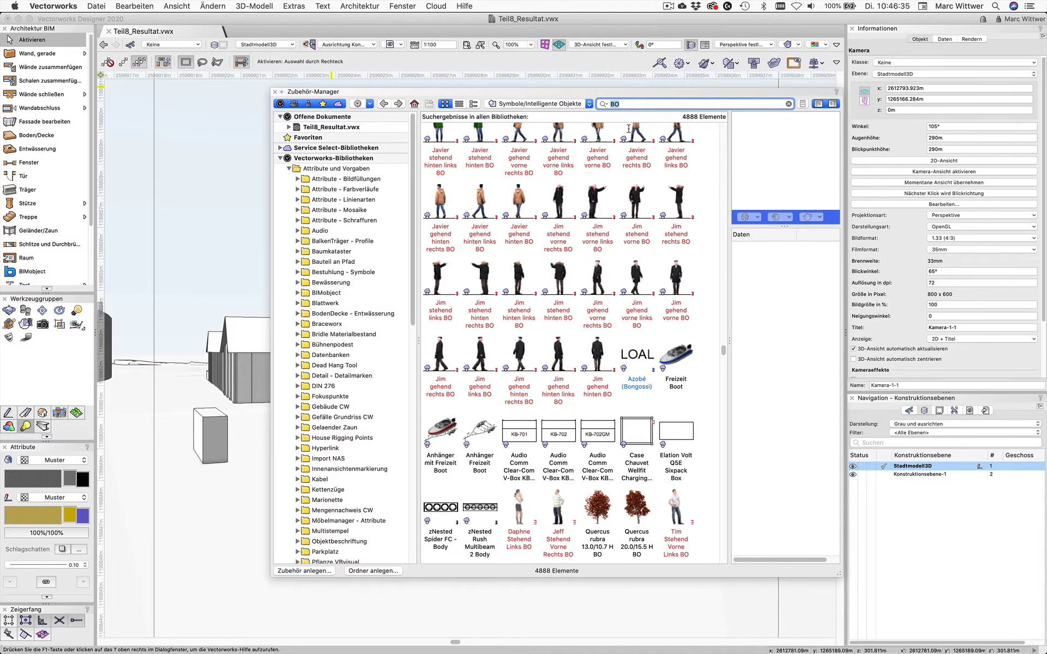
{"action": "mouse_move", "coordinate": [723, 354]}
{"action": "left_mouse_down"}
{"action": "mouse_move", "coordinate": [726, 370]}
{"action": "mouse_move", "coordinate": [726, 189]}
{"action": "mouse_move", "coordinate": [726, 209]}
{"action": "left_mouse_up"}
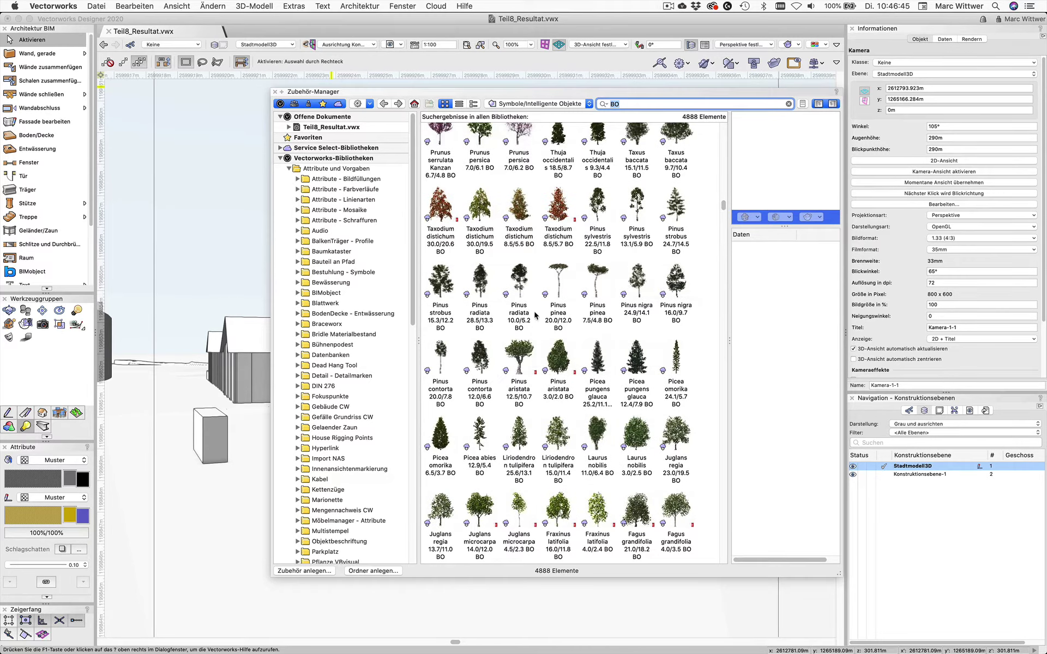
{"action": "left_click", "coordinate": [480, 281]}
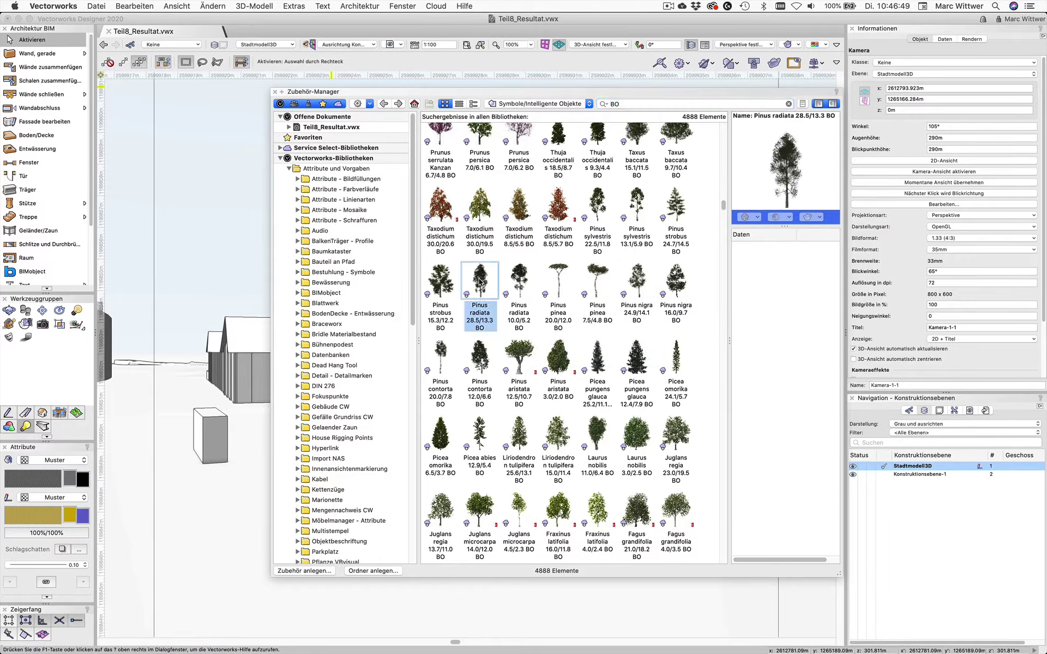
{"action": "double_click", "coordinate": [479, 281]}
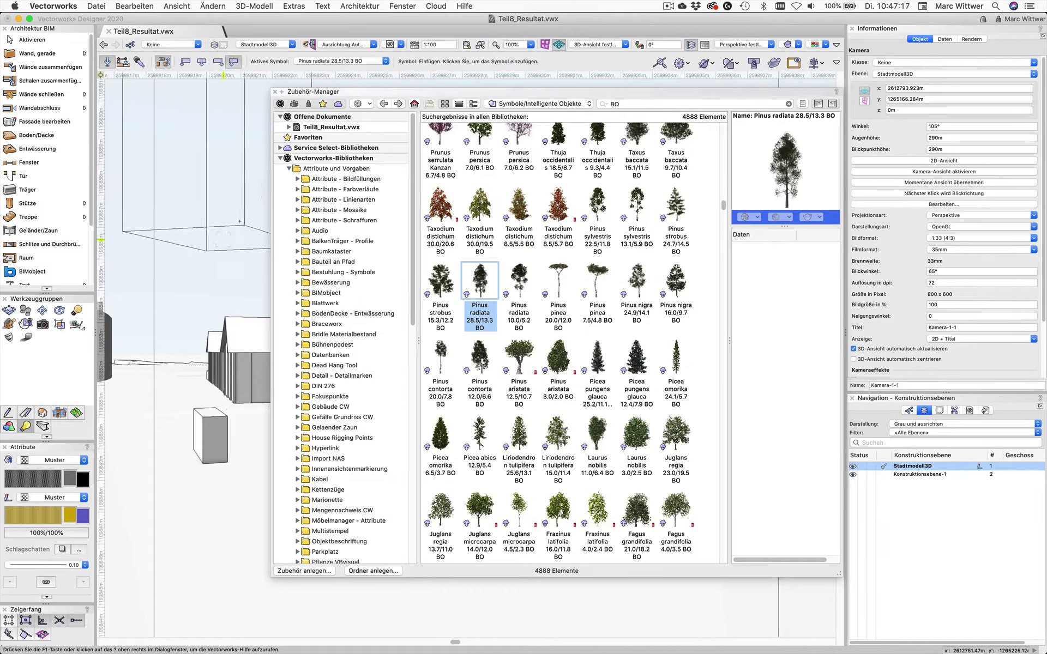
{"action": "left_click", "coordinate": [281, 91]}
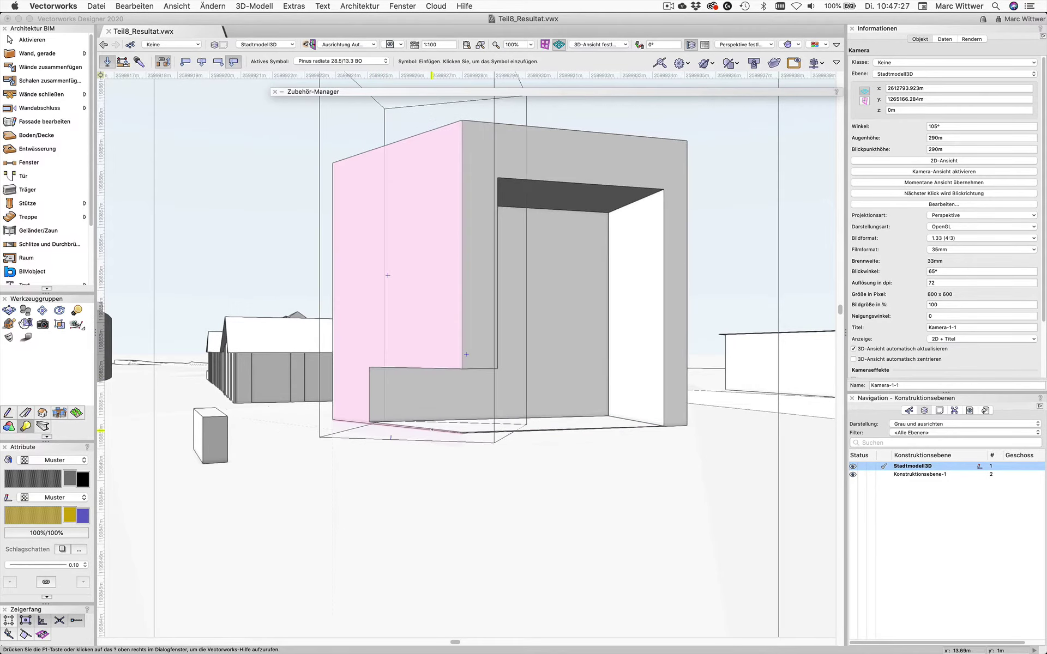
{"action": "left_click", "coordinate": [431, 429]}
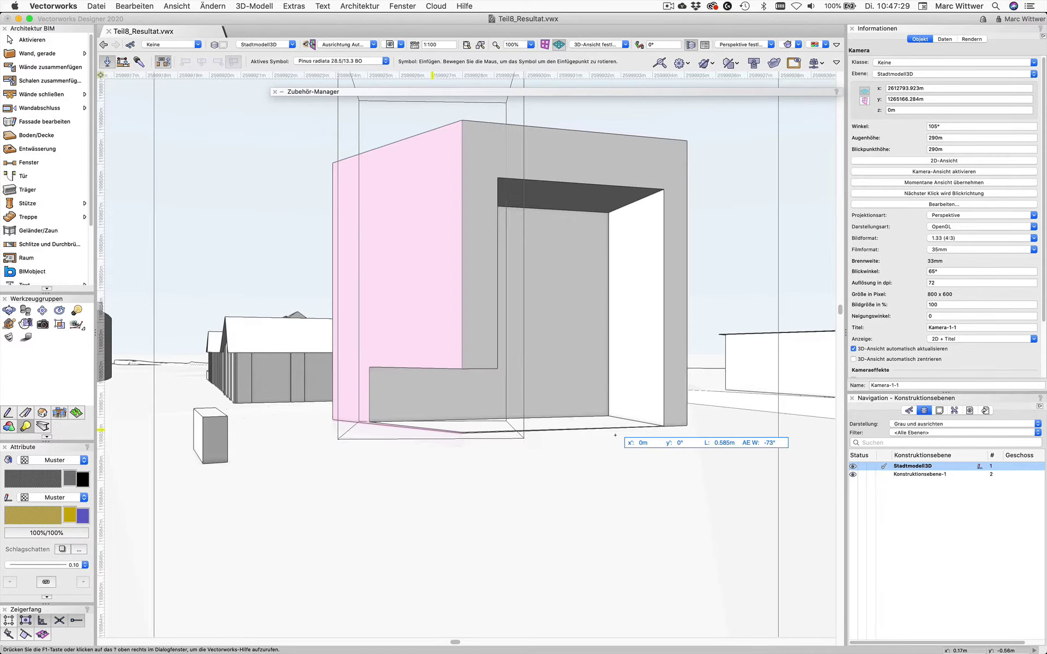
{"action": "left_click", "coordinate": [475, 459]}
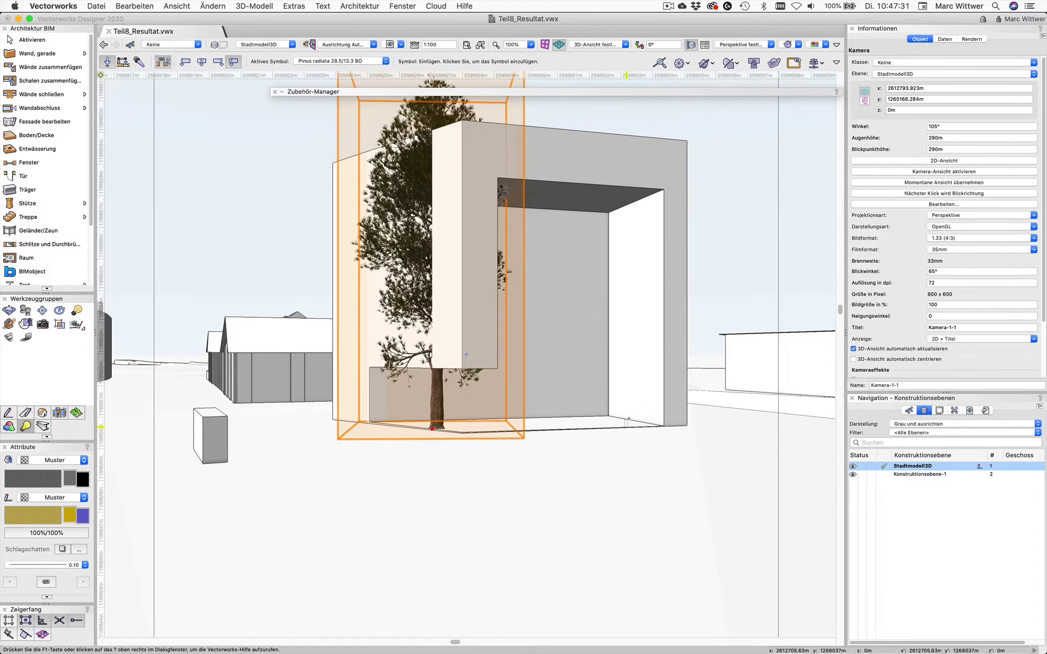
{"action": "key", "text": "x"}
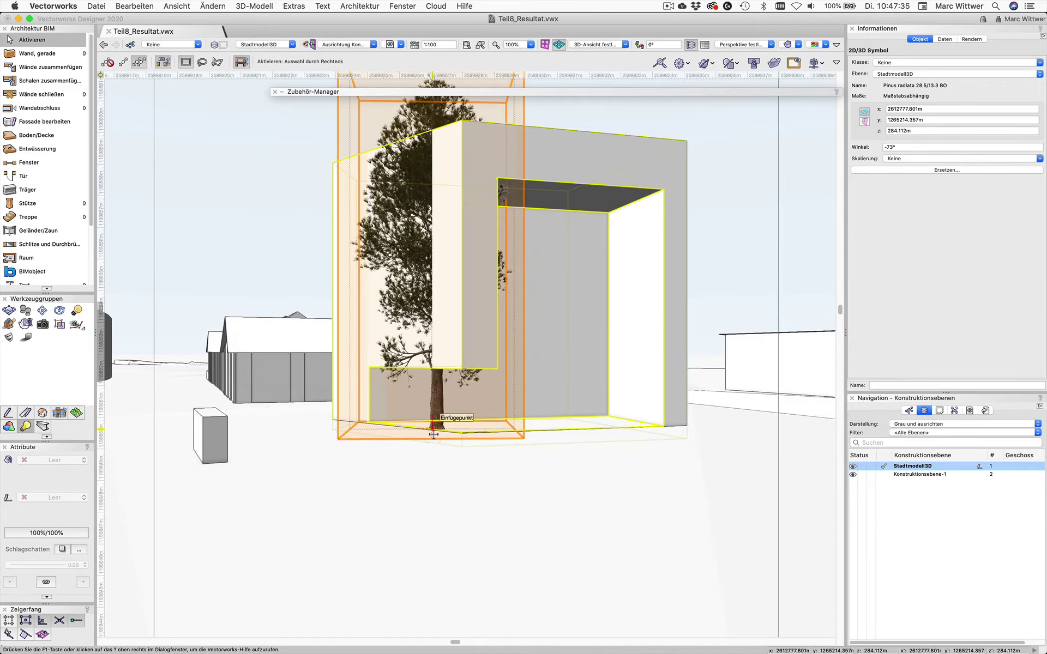
{"action": "key", "text": "m"}
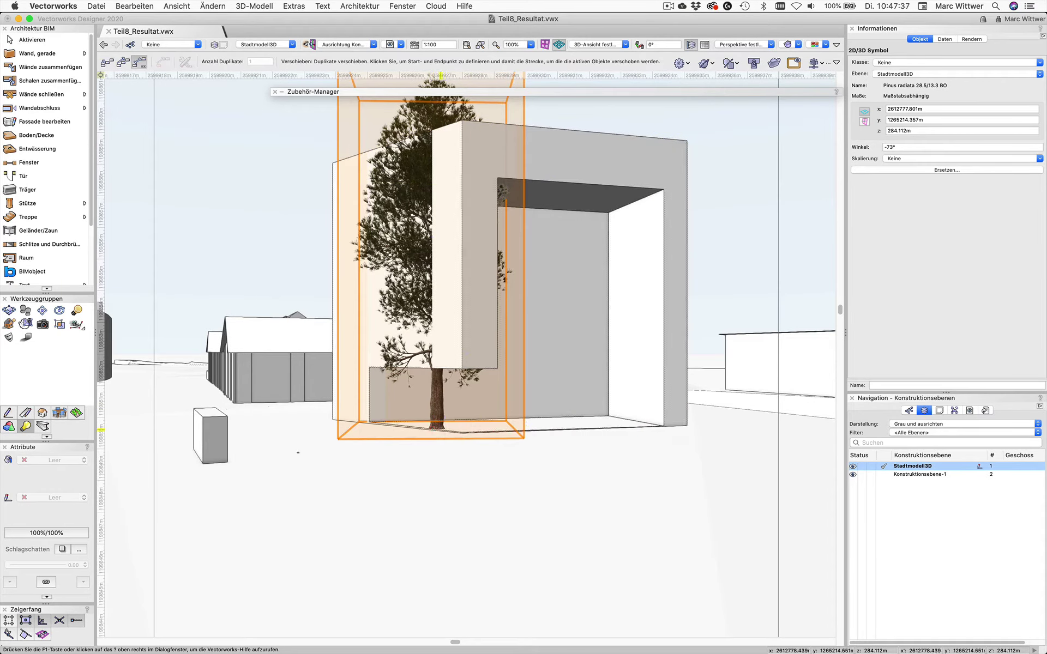
{"action": "left_click", "coordinate": [297, 444]}
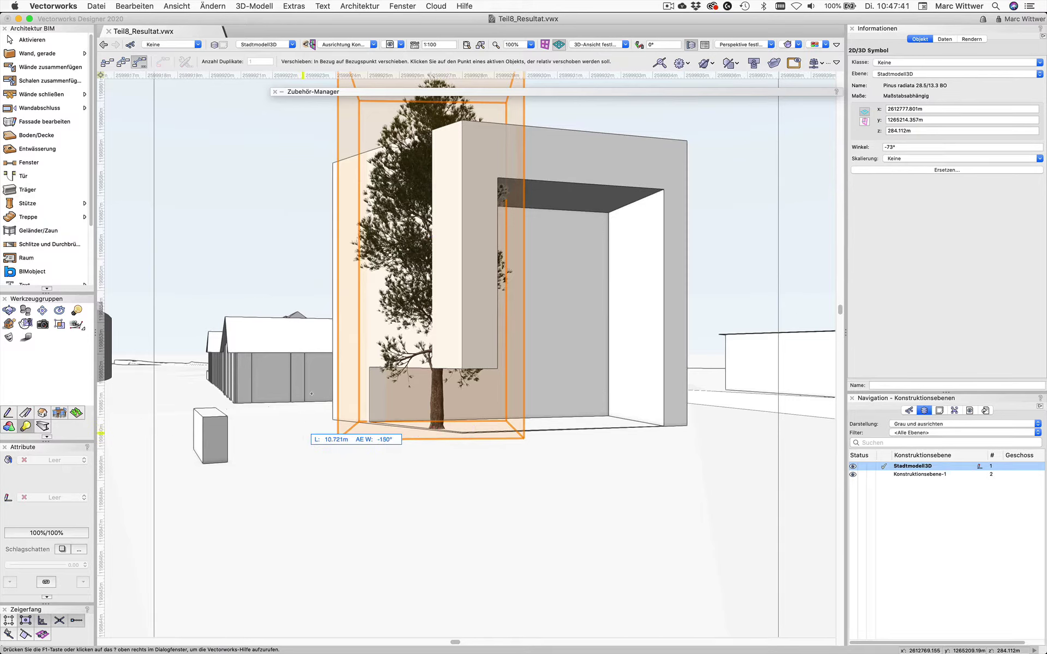
{"action": "left_click", "coordinate": [108, 61]}
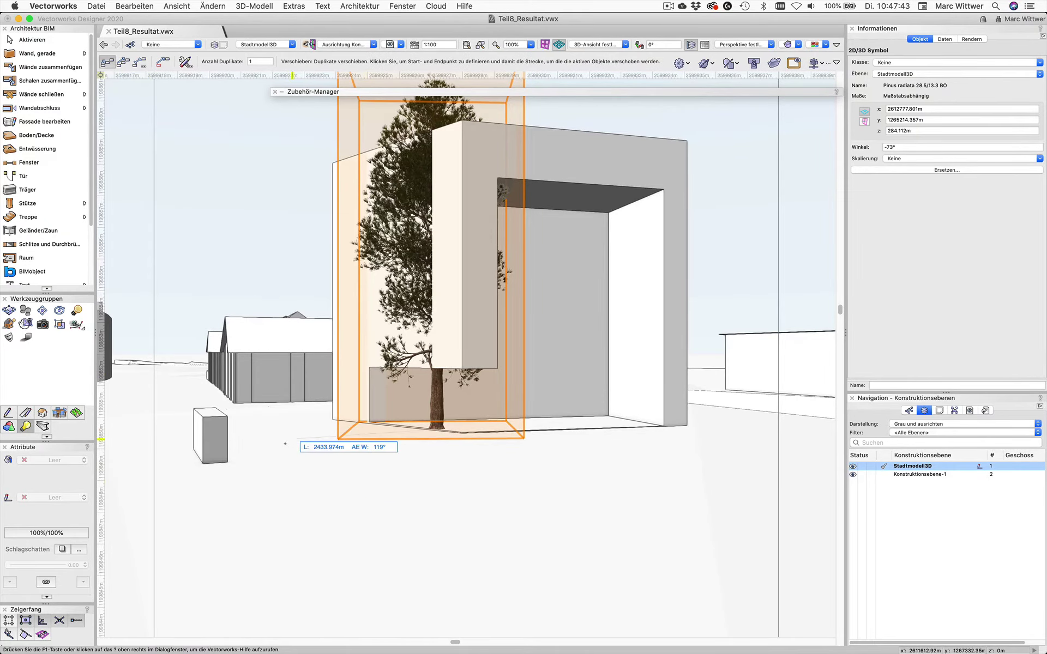
{"action": "left_click", "coordinate": [354, 453]}
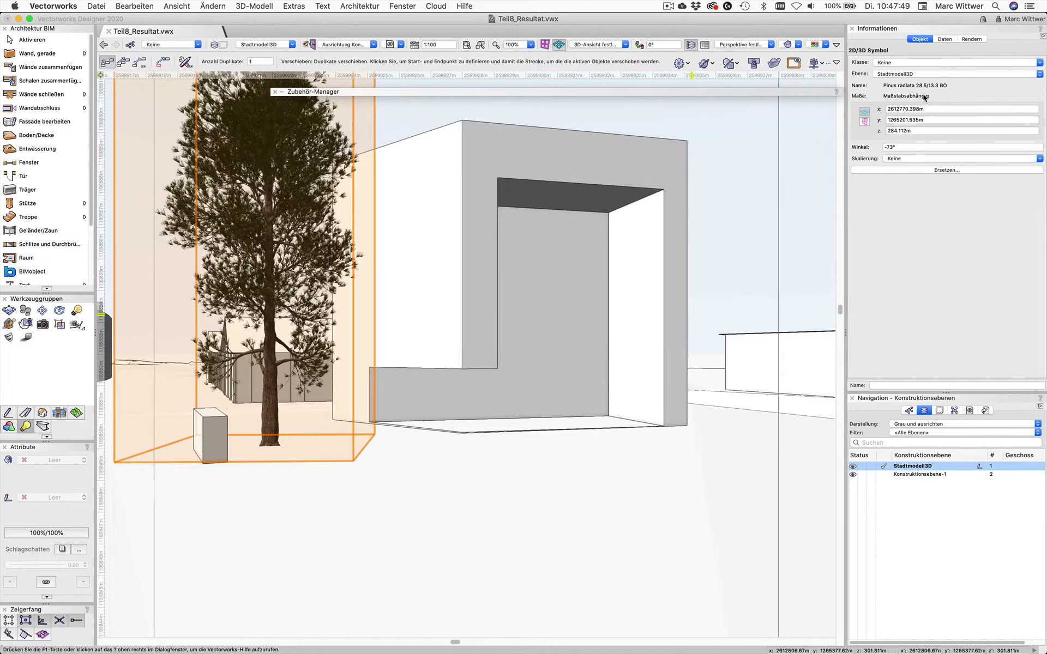
{"action": "key", "text": "Delete"}
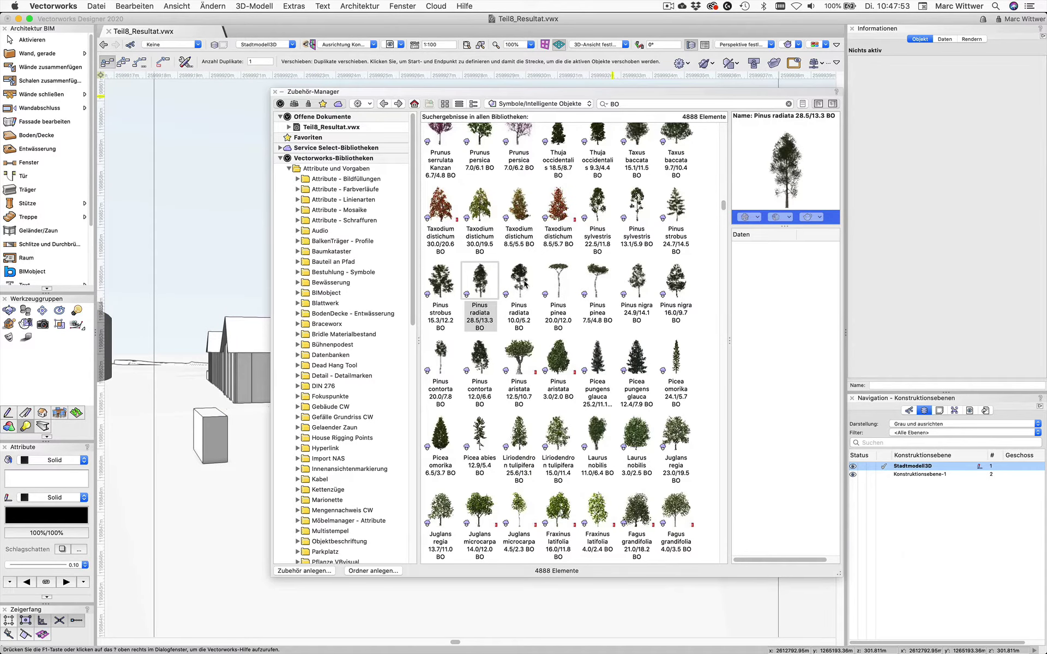
Place a Pinus radiata 10.0/5.2 BO tree and move it to the building's left
{"action": "double_click", "coordinate": [524, 282]}
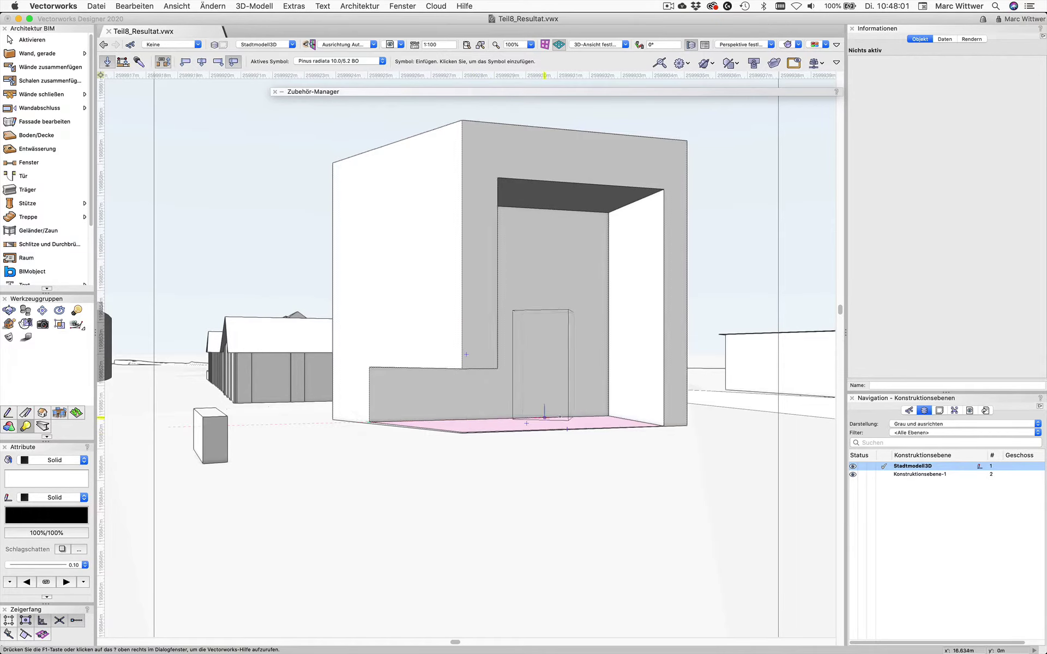
{"action": "left_click", "coordinate": [588, 425]}
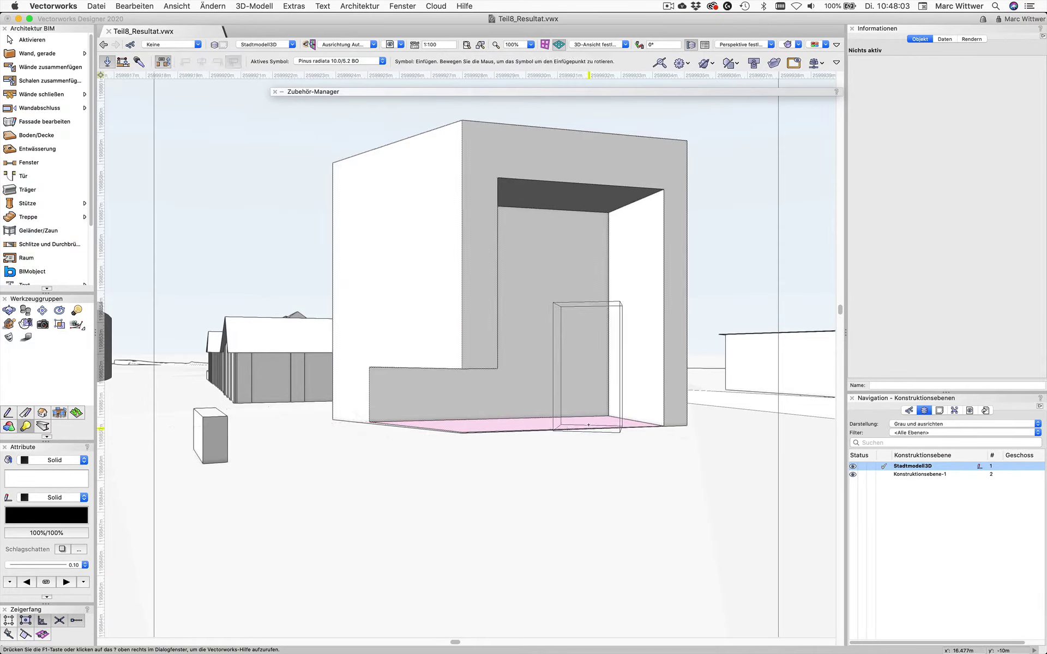
{"action": "left_click", "coordinate": [530, 491]}
{"action": "key", "text": "m"}
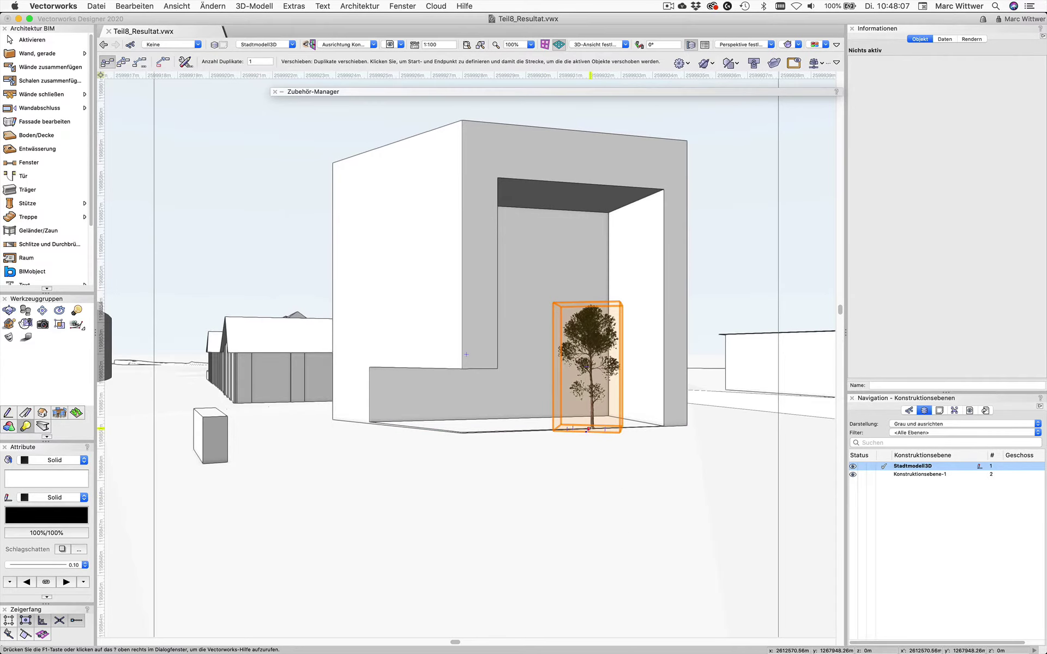
{"action": "left_click", "coordinate": [588, 429]}
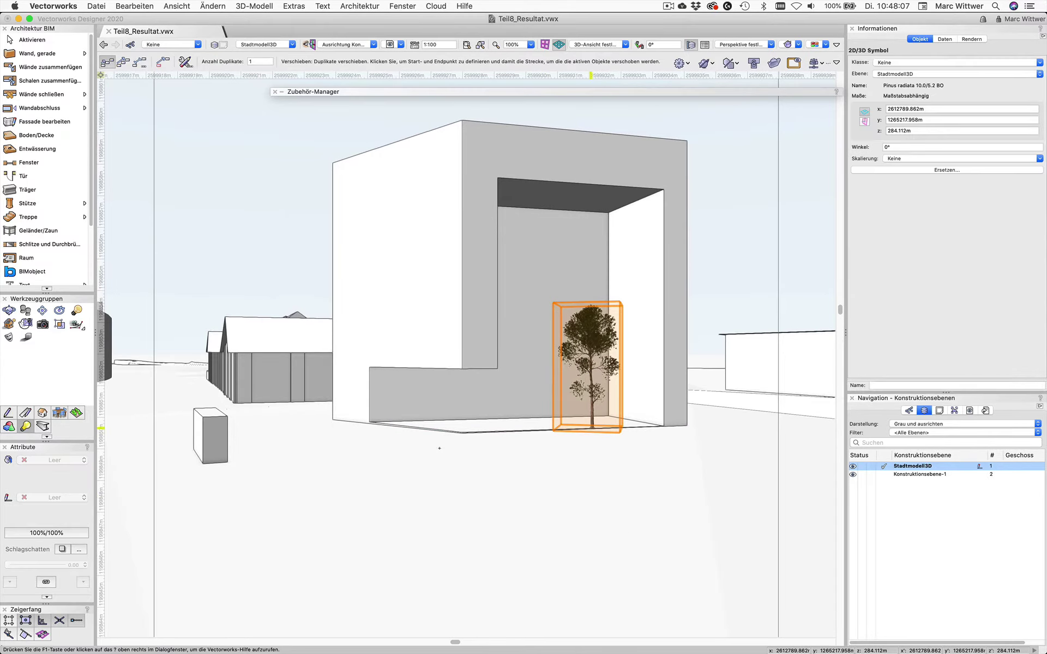
{"action": "left_click", "coordinate": [365, 448]}
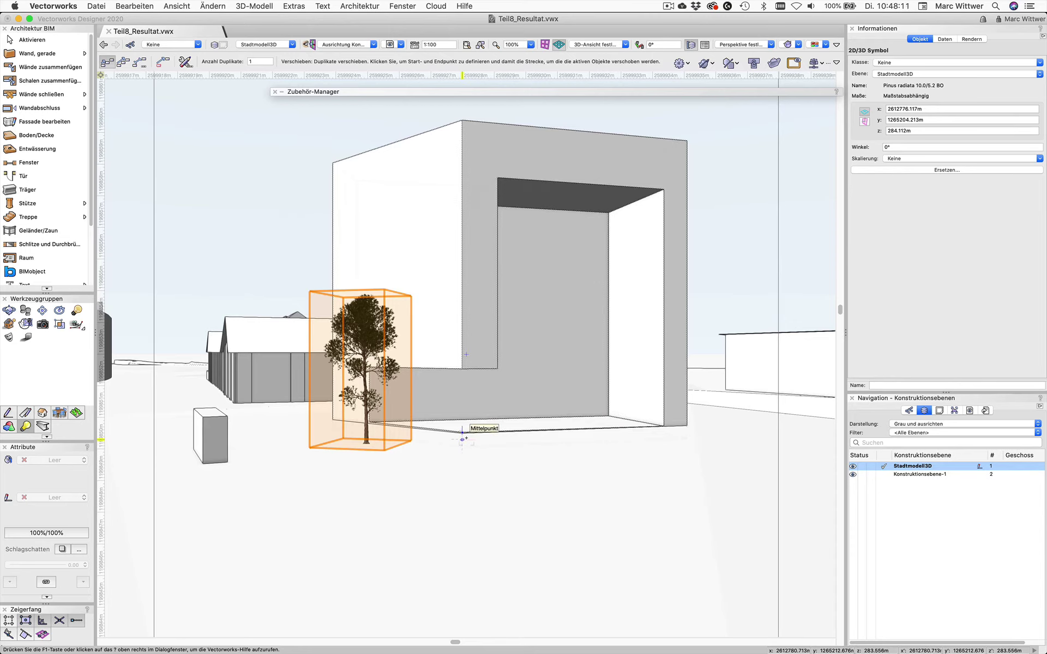
Set the tree's z elevation to 284.112 m and return to the Selection tool
{"action": "left_click", "coordinate": [927, 132]}
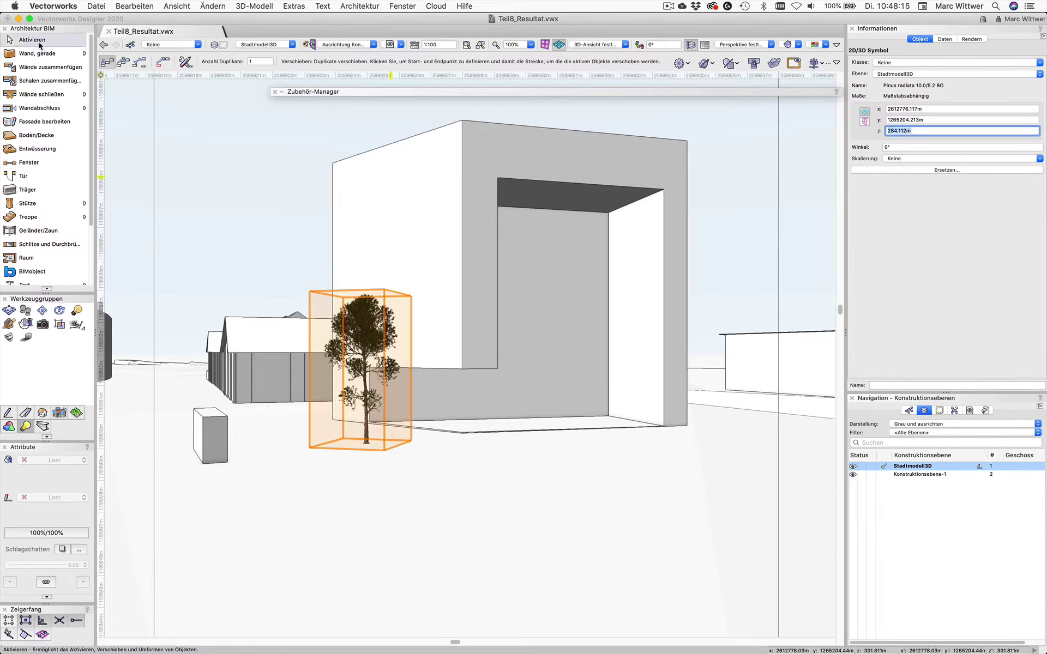
{"action": "left_click", "coordinate": [39, 45]}
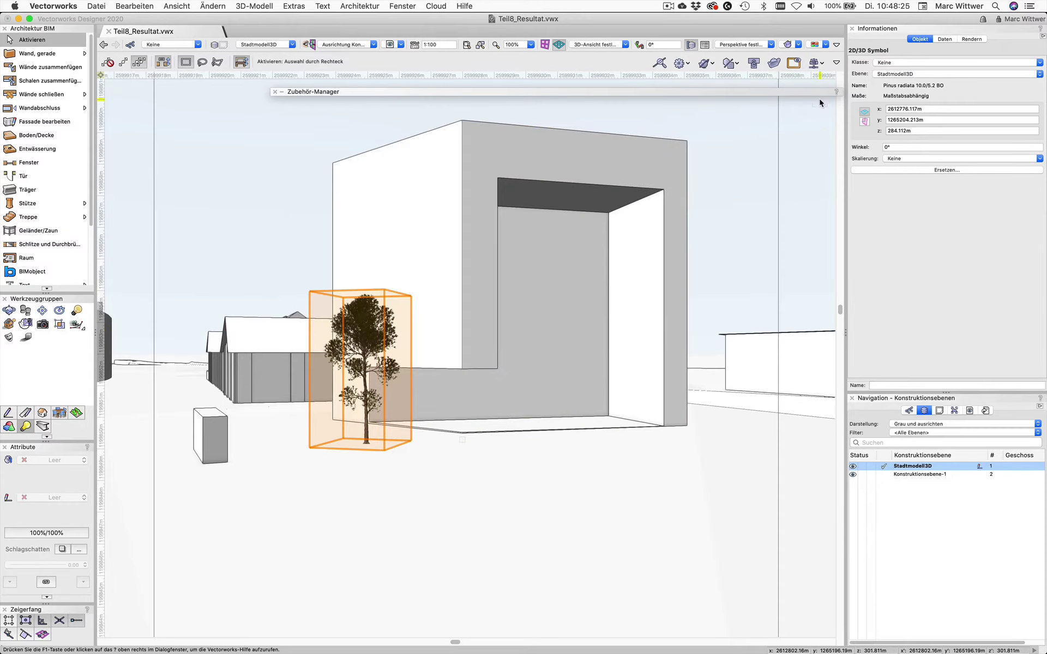
{"action": "left_click", "coordinate": [939, 410]}
Re-render the upper viewport of layout 012 with the new tree, then return to Stadtmodell3D
{"action": "double_click", "coordinate": [866, 458]}
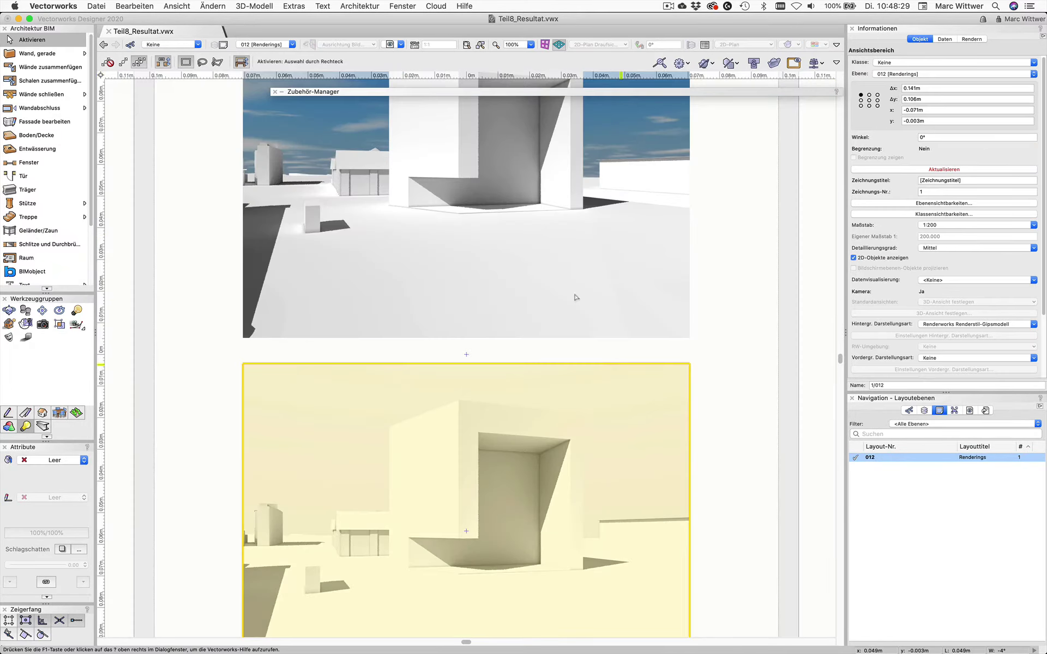
{"action": "left_click", "coordinate": [965, 169]}
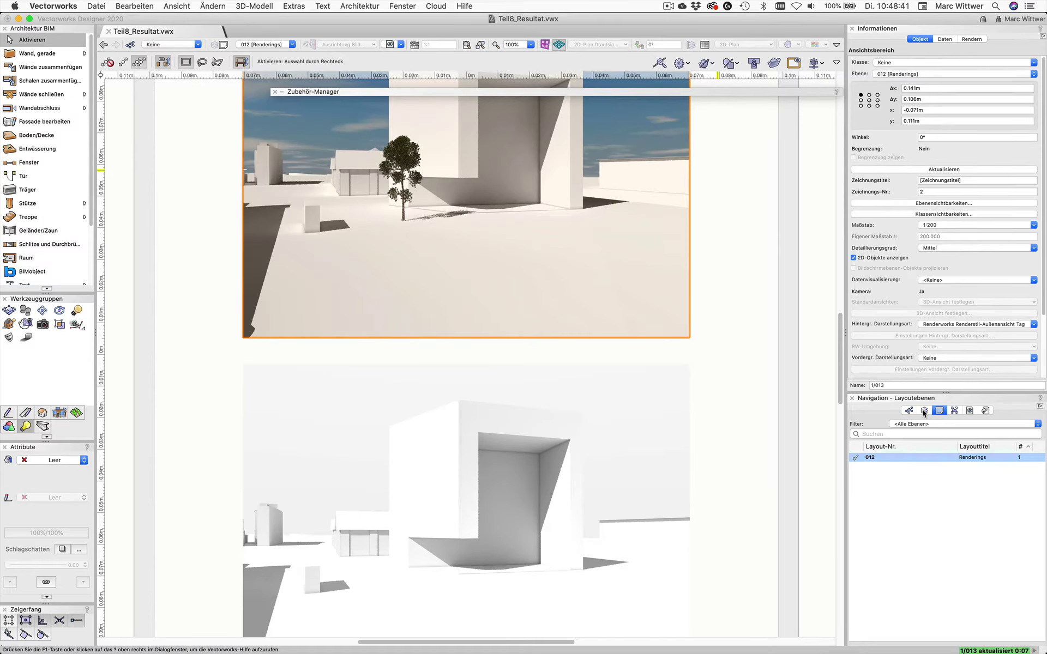
{"action": "left_click", "coordinate": [923, 412]}
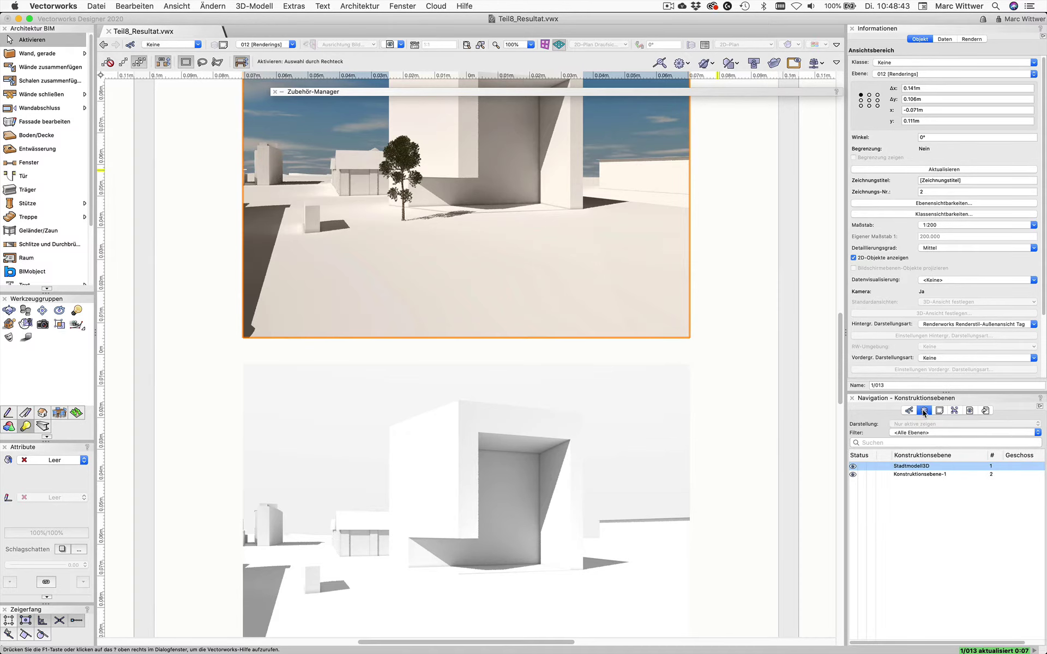
{"action": "left_click", "coordinate": [886, 467]}
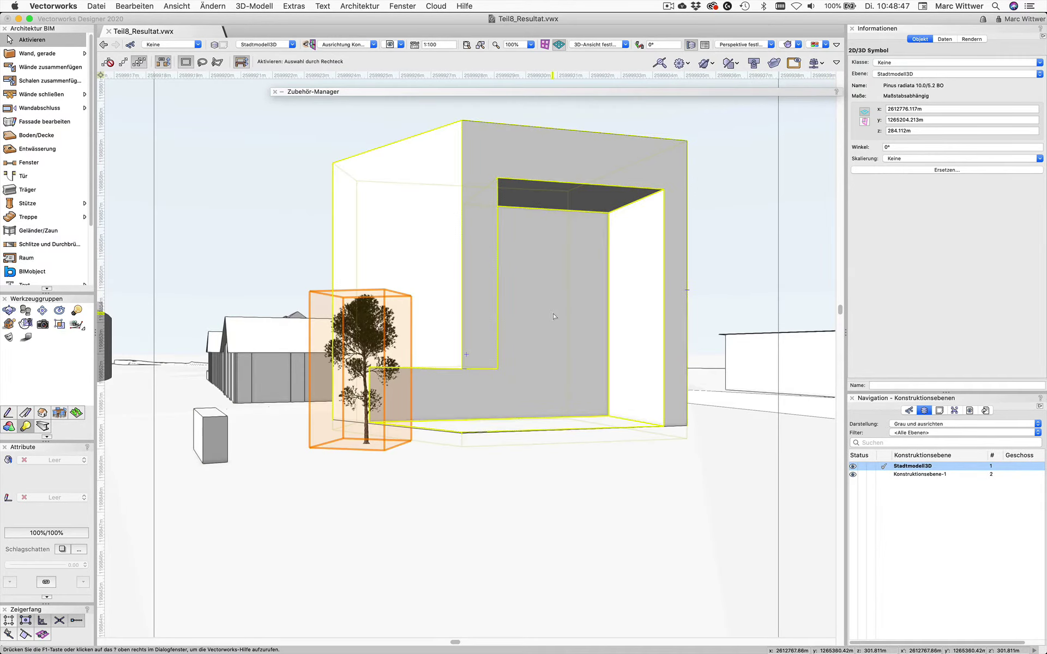
Orbit around the city model with the Flyover tool to view distant buildings
{"action": "mouse_move", "coordinate": [690, 251]}
{"action": "middle_mouse_down", "text": "shift"}
{"action": "mouse_move", "coordinate": [321, 374]}
{"action": "mouse_move", "coordinate": [280, 362]}
{"action": "middle_mouse_up", "text": "shift"}
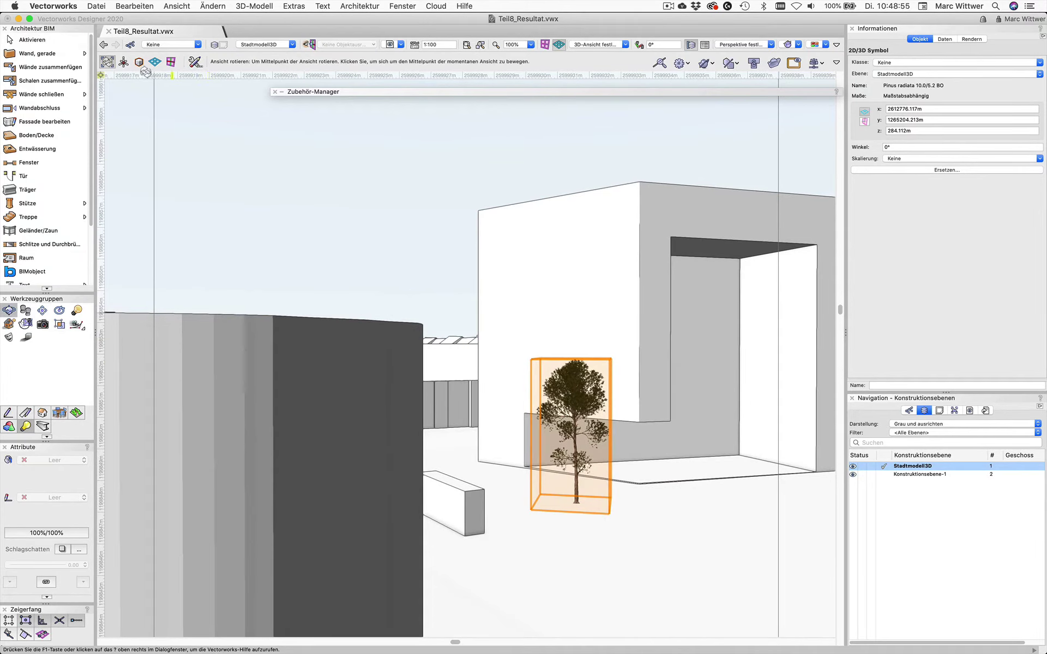
{"action": "left_click", "coordinate": [123, 61]}
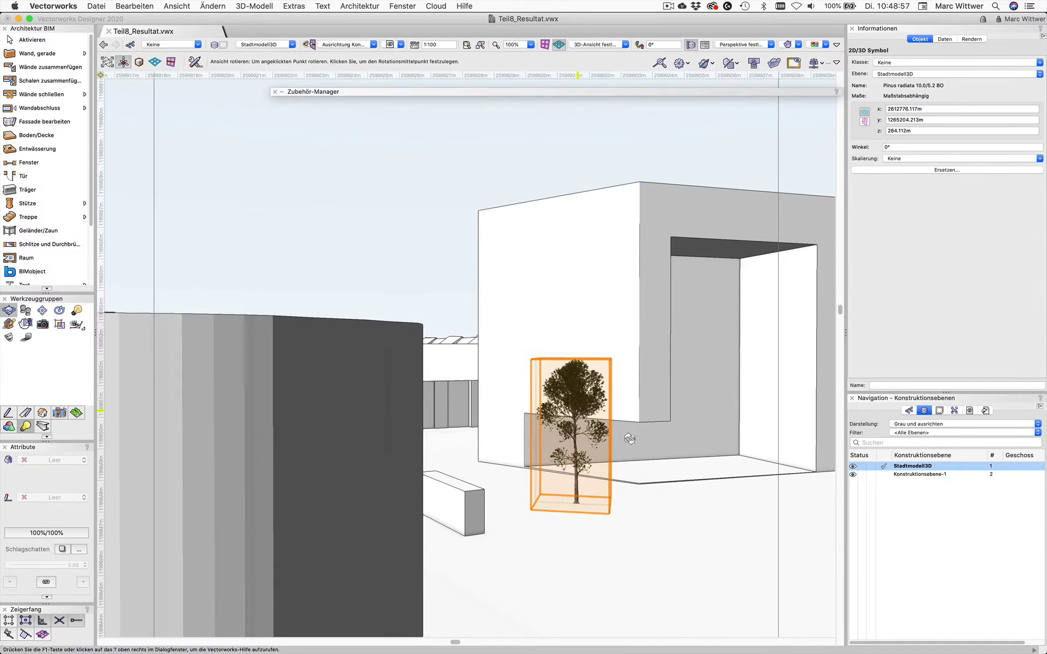
{"action": "mouse_move", "coordinate": [587, 456]}
{"action": "left_mouse_down"}
{"action": "mouse_move", "coordinate": [489, 458]}
{"action": "mouse_move", "coordinate": [519, 538]}
{"action": "mouse_move", "coordinate": [513, 592]}
{"action": "mouse_move", "coordinate": [533, 567]}
{"action": "mouse_move", "coordinate": [529, 602]}
{"action": "mouse_move", "coordinate": [529, 463]}
{"action": "mouse_move", "coordinate": [578, 431]}
{"action": "mouse_move", "coordinate": [570, 434]}
{"action": "left_mouse_up"}
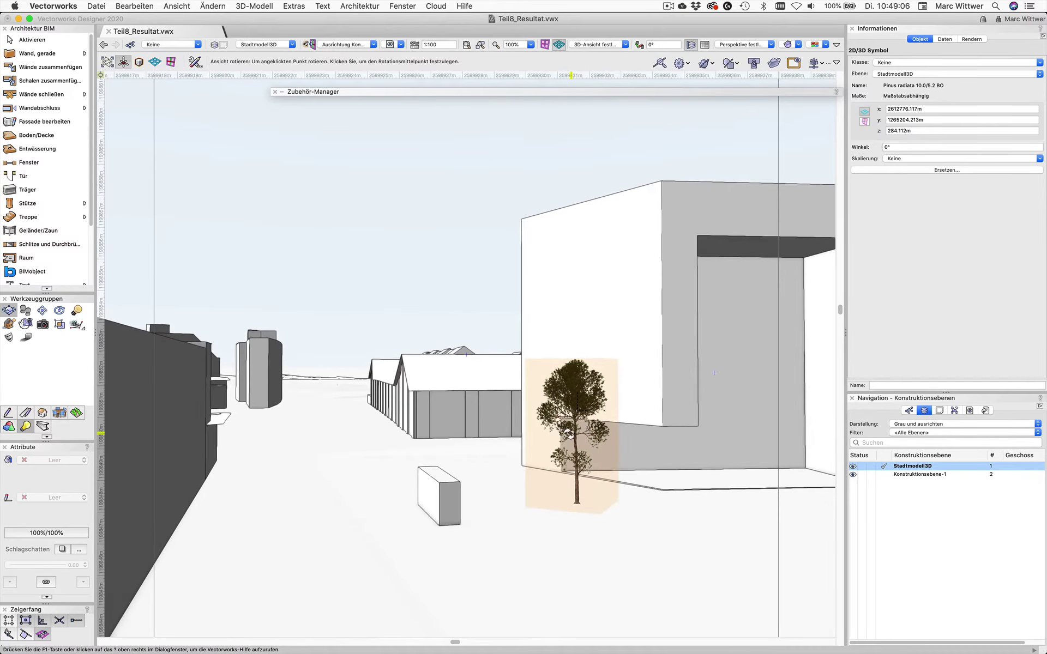
{"action": "left_click", "coordinate": [32, 40]}
{"action": "left_click", "coordinate": [619, 272]}
Switch to Top/Plan, activate the Kamera-1-1 camera view, and select the hollow building
{"action": "key", "text": "super+5"}
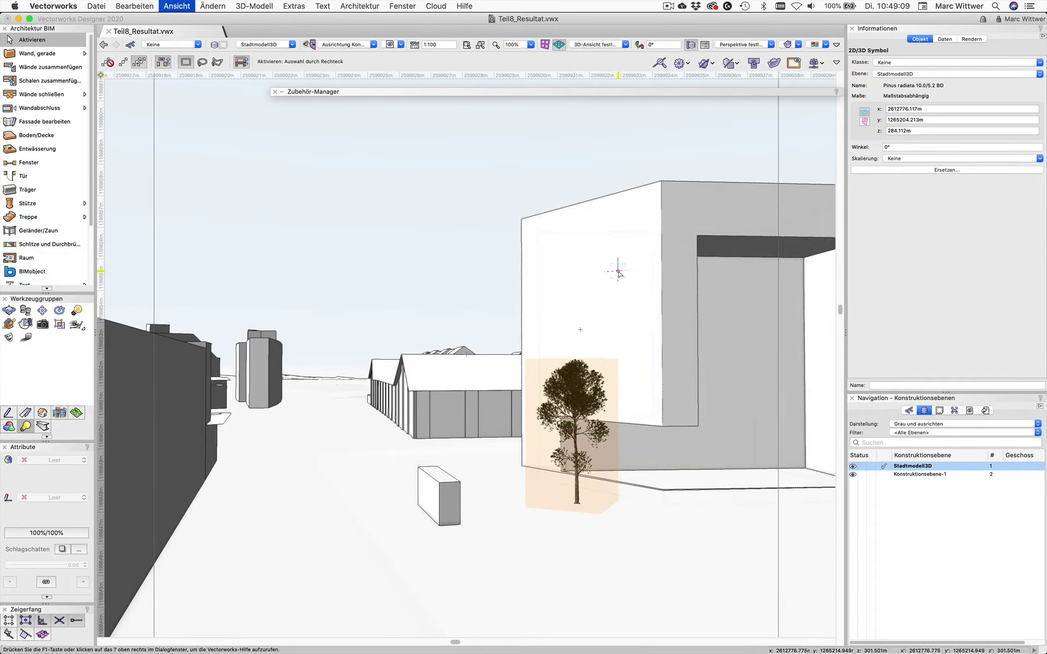
{"action": "left_click", "coordinate": [627, 537]}
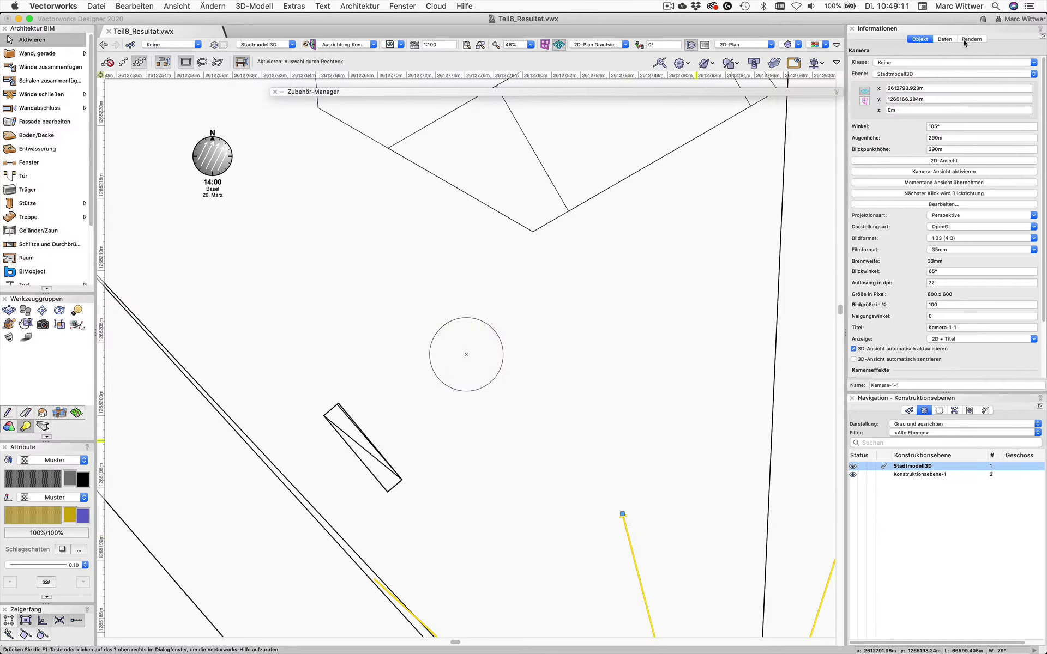
{"action": "left_click", "coordinate": [951, 173]}
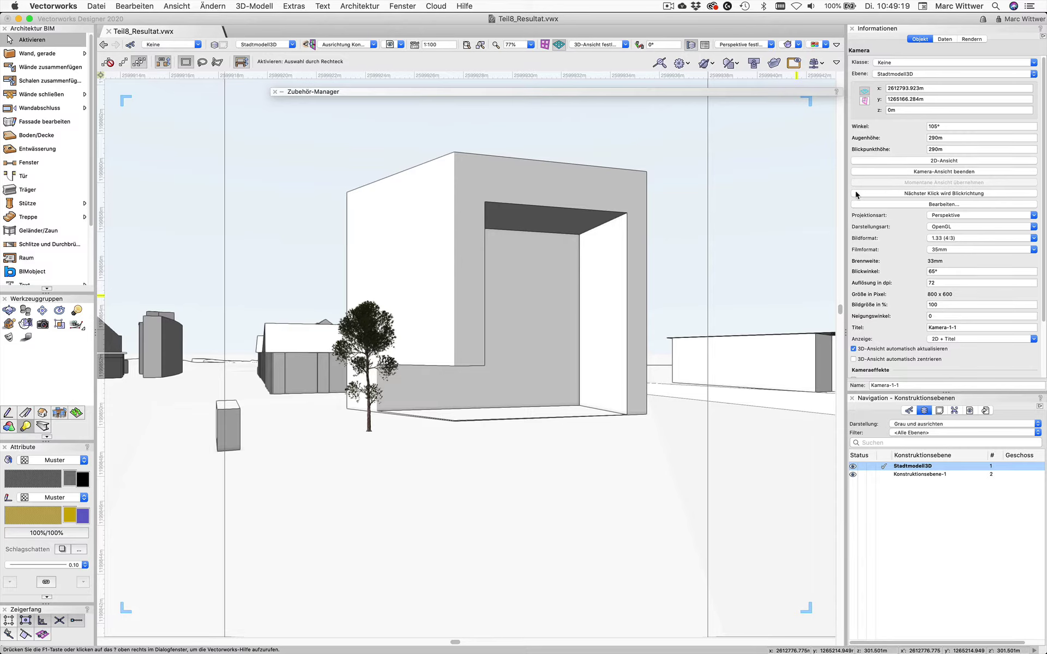
{"action": "left_click", "coordinate": [461, 287]}
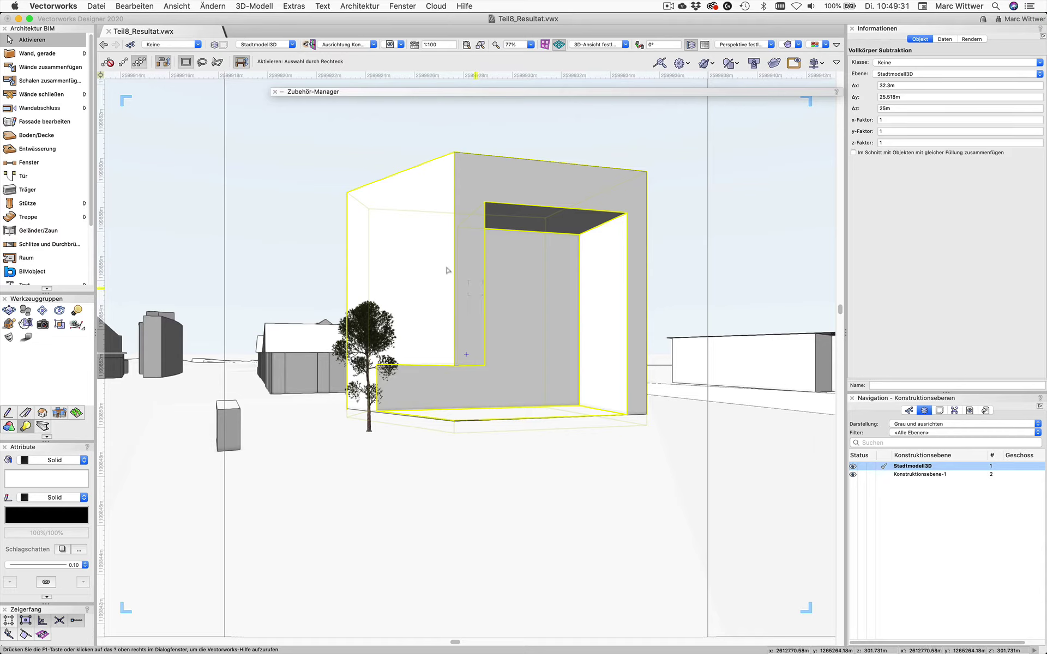
Replace the building's class material with Metall Aluminium gebürstet blau MAT
{"action": "left_click", "coordinate": [971, 39]}
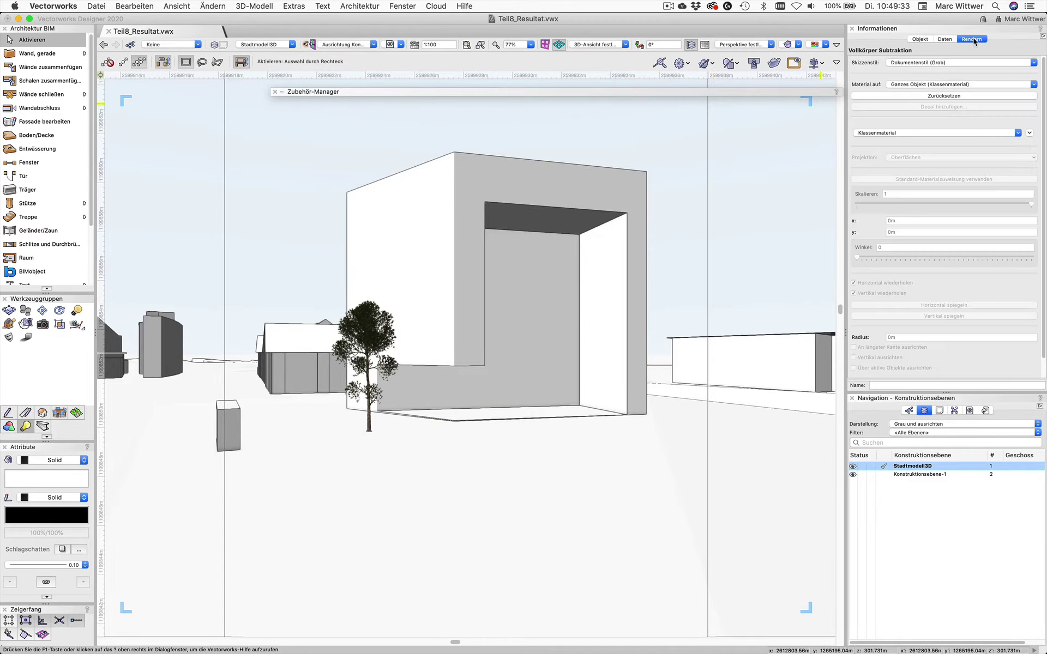
{"action": "left_click", "coordinate": [900, 134]}
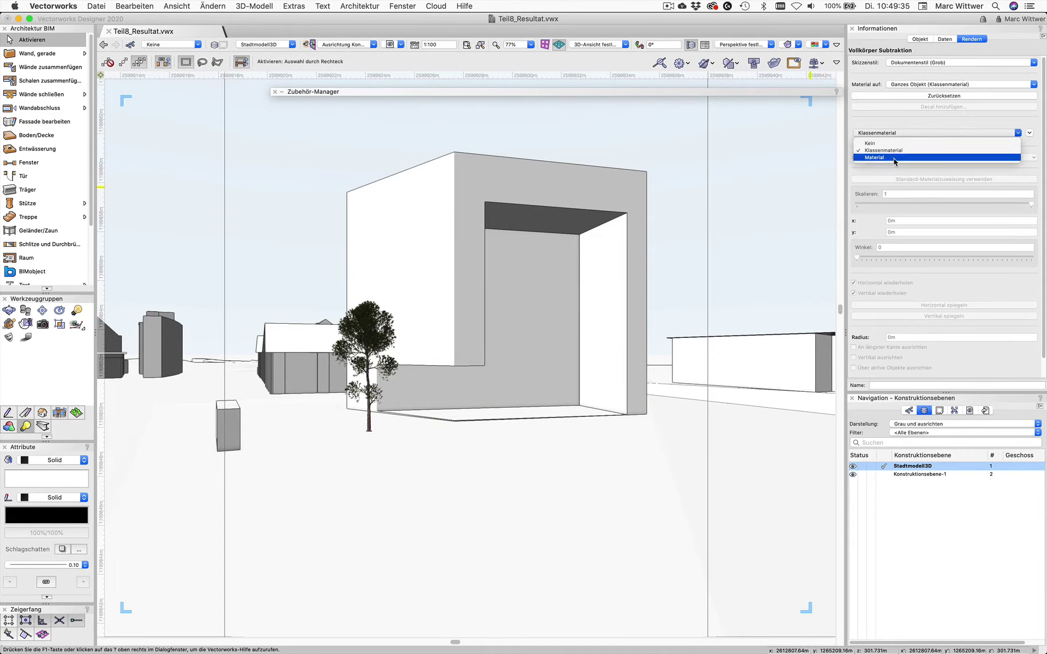
{"action": "left_click", "coordinate": [897, 157]}
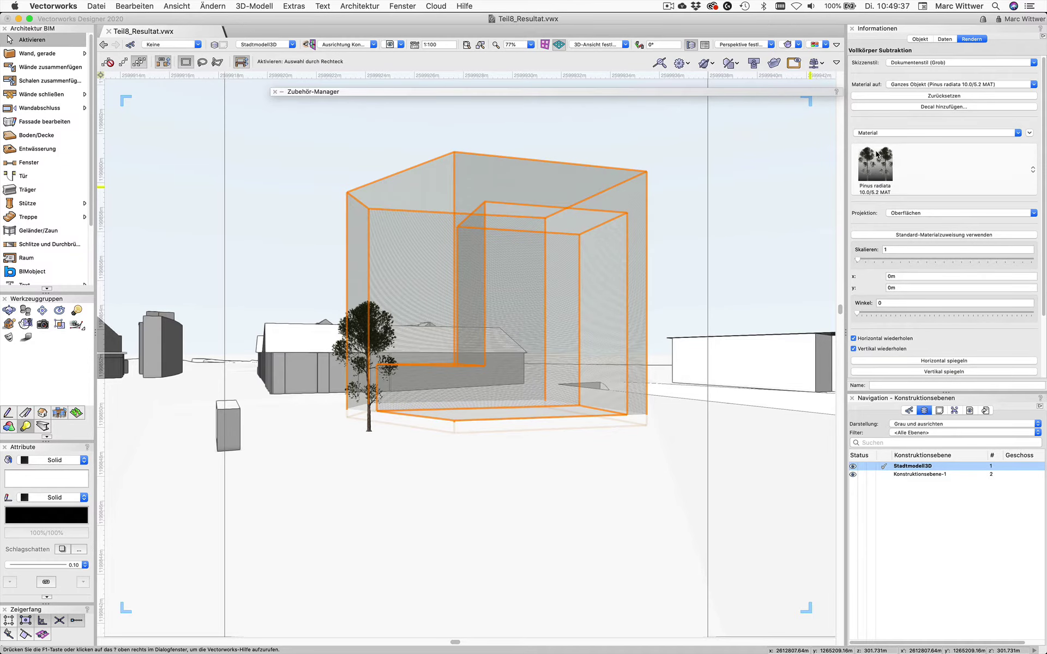
{"action": "left_click", "coordinate": [878, 158]}
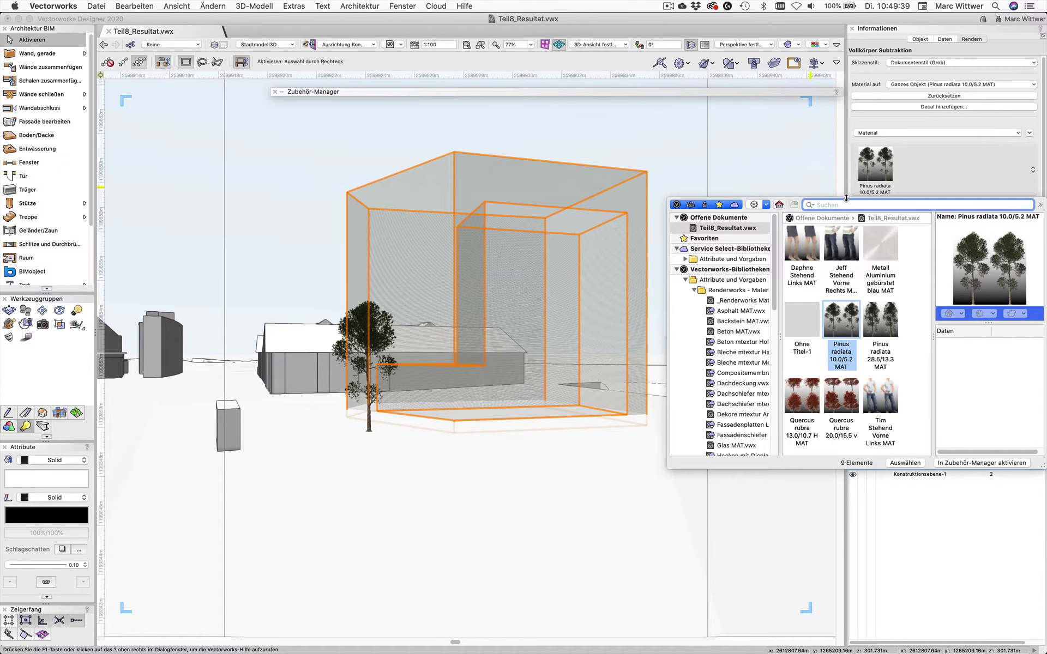
{"action": "type", "text": "chor"}
{"action": "type", "text": "m"}
{"action": "key", "text": "Return"}
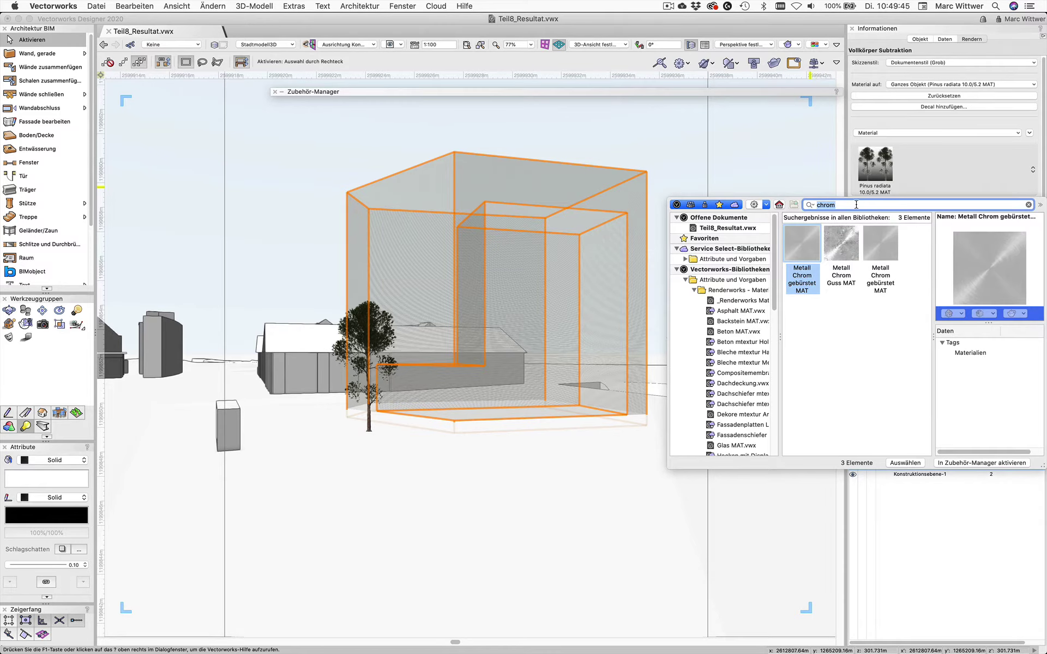
{"action": "type", "text": "alum"}
{"action": "key", "text": "Return"}
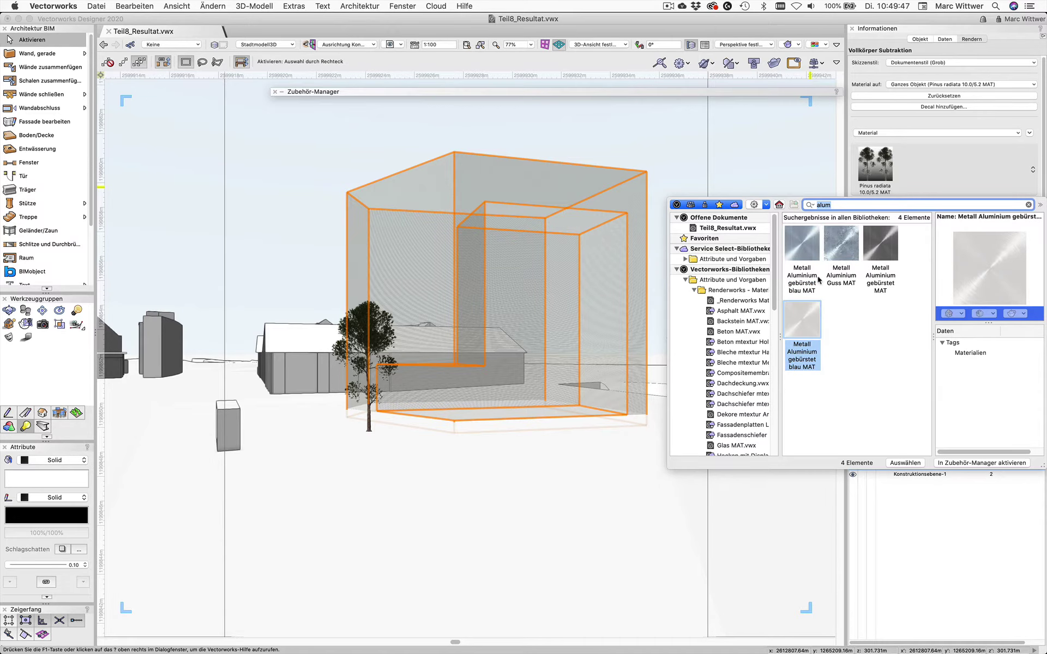
{"action": "double_click", "coordinate": [808, 318]}
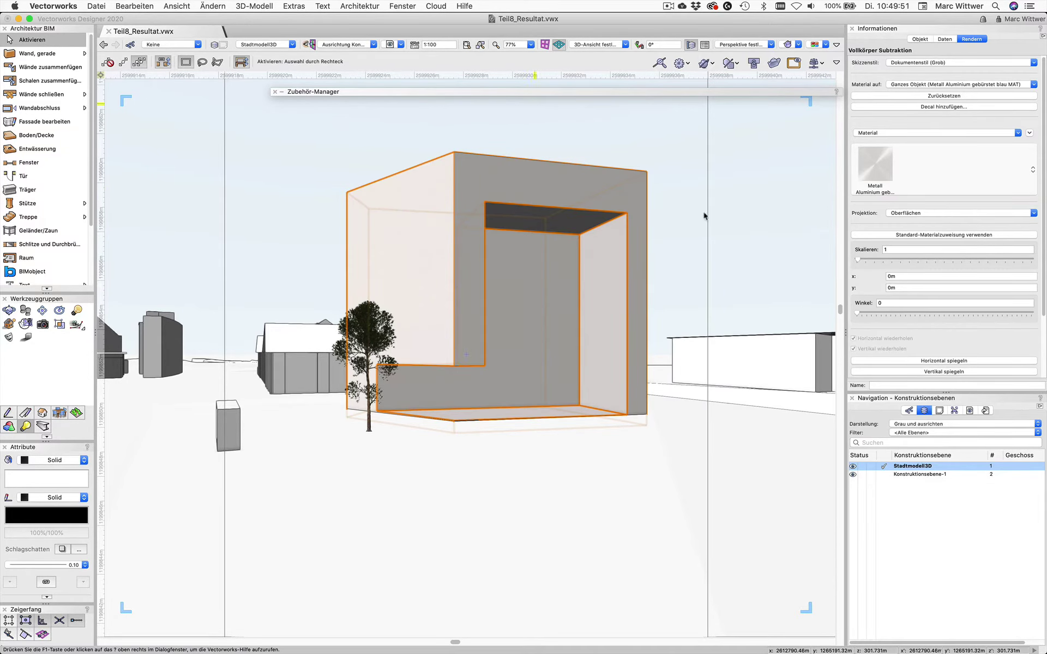
{"action": "left_click", "coordinate": [939, 410]}
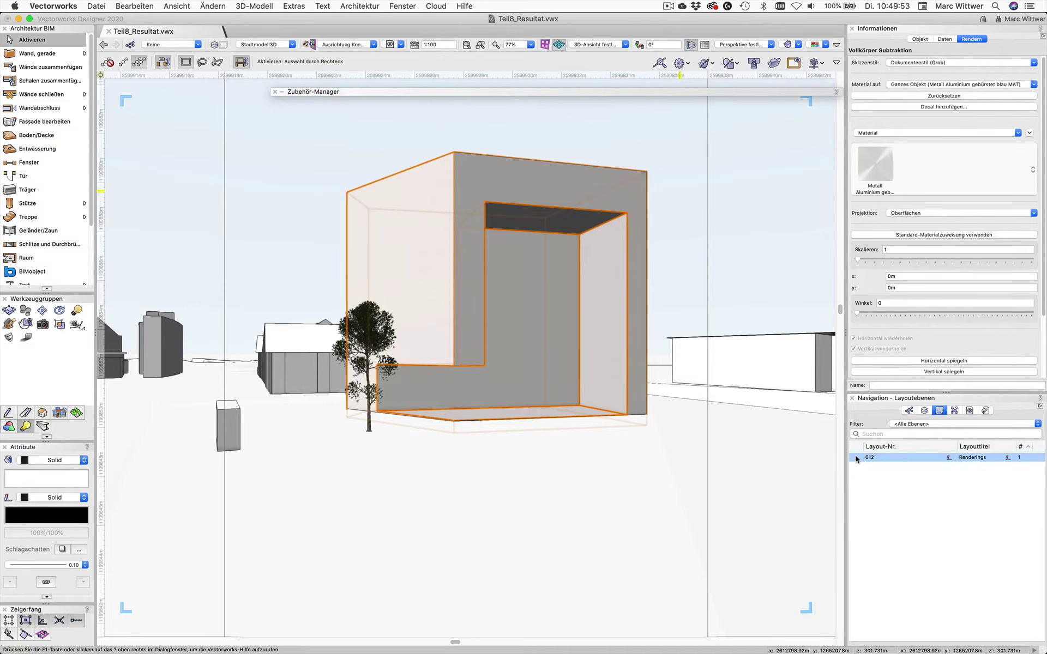
Re-render the upper viewport of Renderings layout 012 to show the aluminium building
{"action": "left_click", "coordinate": [856, 458]}
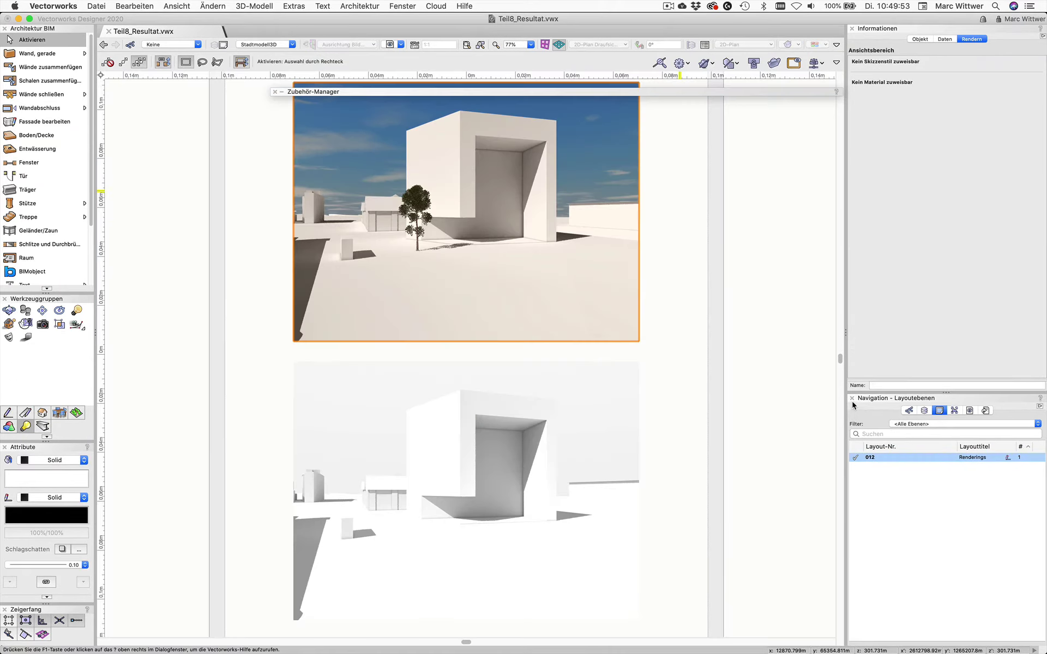
{"action": "left_click", "coordinate": [920, 39]}
{"action": "left_click", "coordinate": [943, 170]}
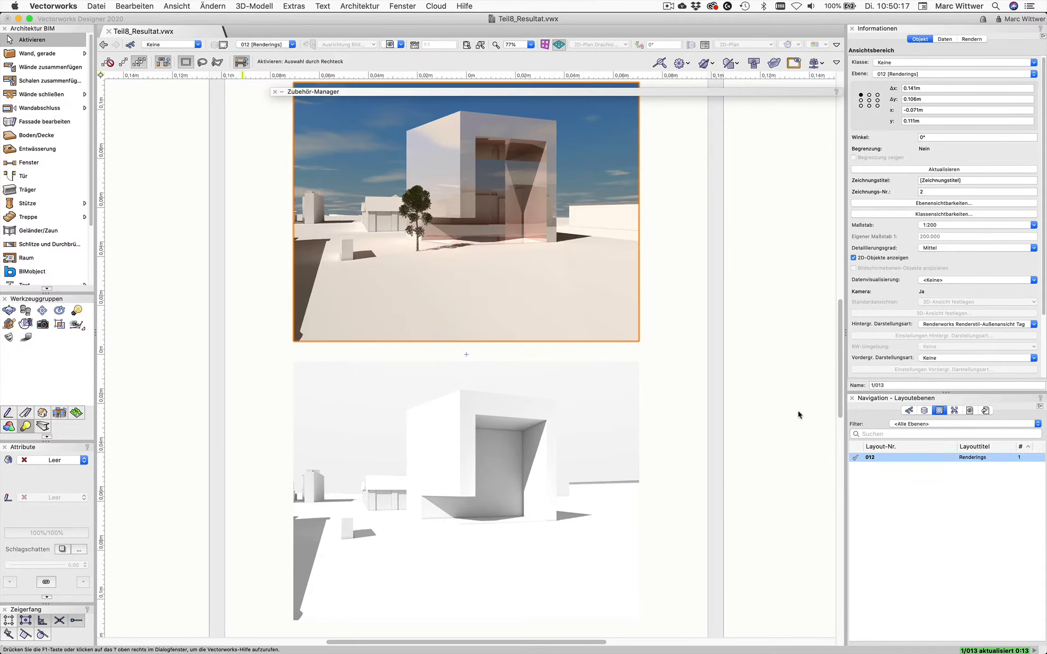
{"action": "left_click", "coordinate": [923, 410]}
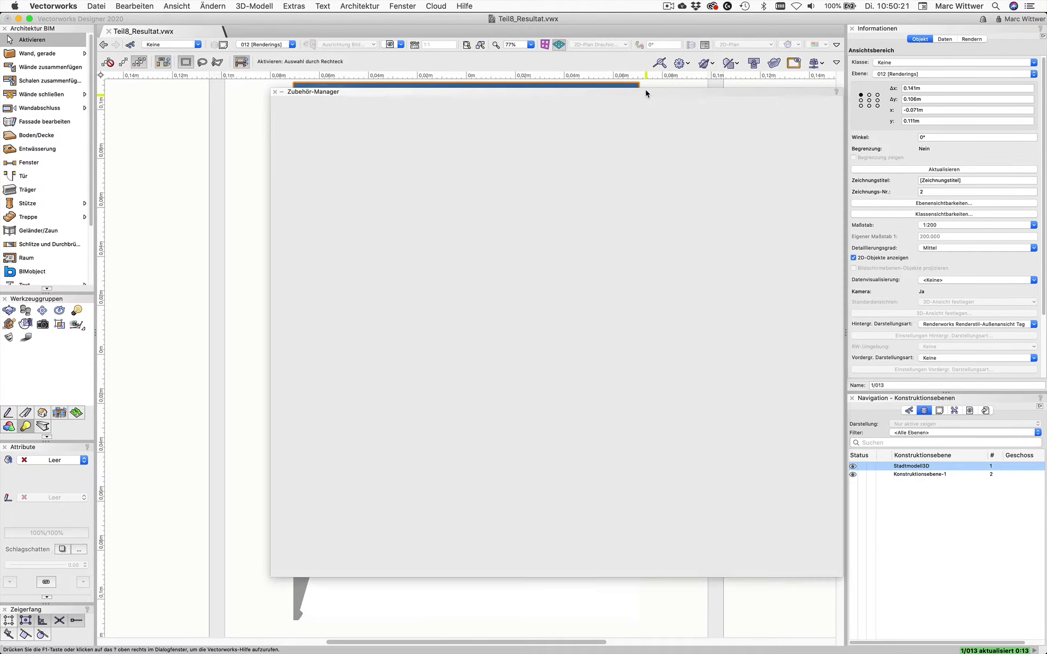
List this document's 3D materials in the Resource Manager, showing Metall Aluminium gebürstet blau MAT
{"action": "double_click", "coordinate": [646, 92]}
{"action": "left_click_drag", "start_coordinate": [646, 94], "coordinate": [574, 93]}
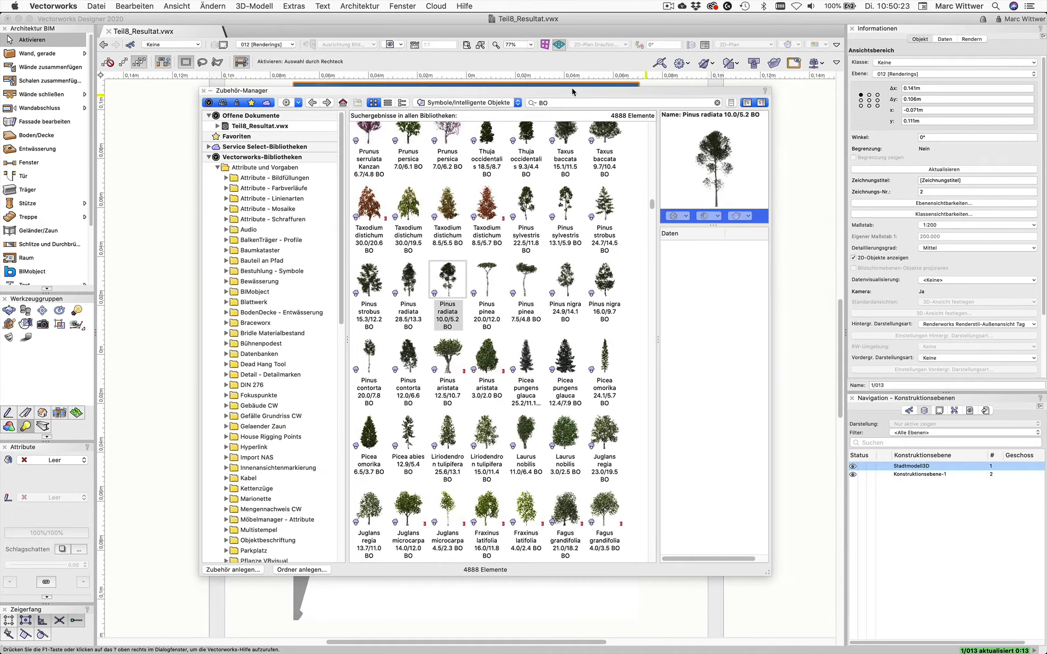
{"action": "left_click", "coordinate": [261, 127]}
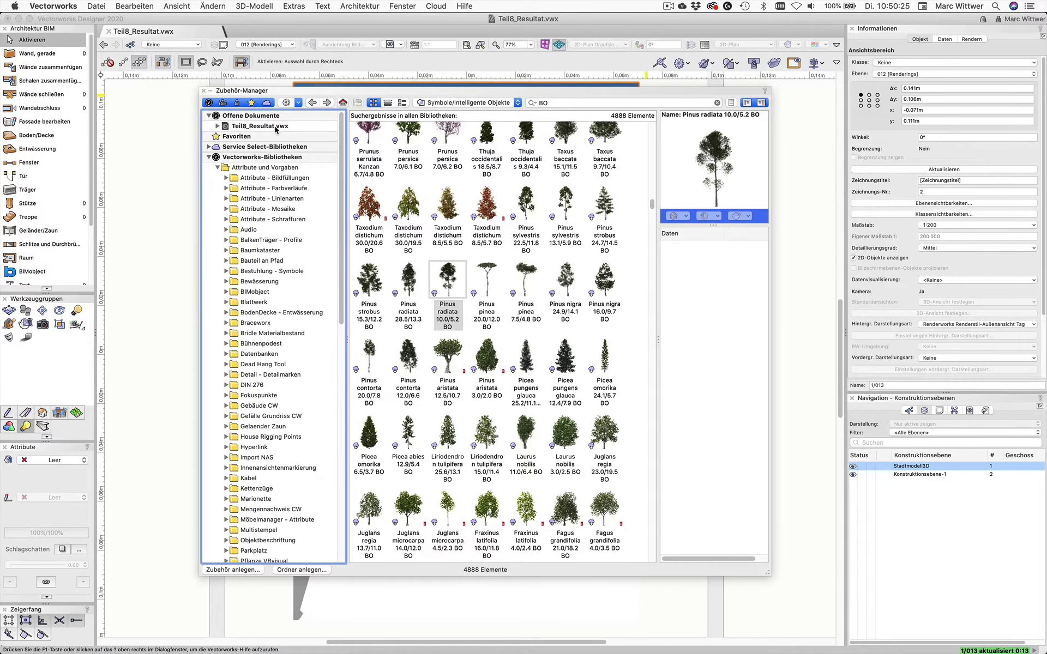
{"action": "left_click", "coordinate": [444, 104]}
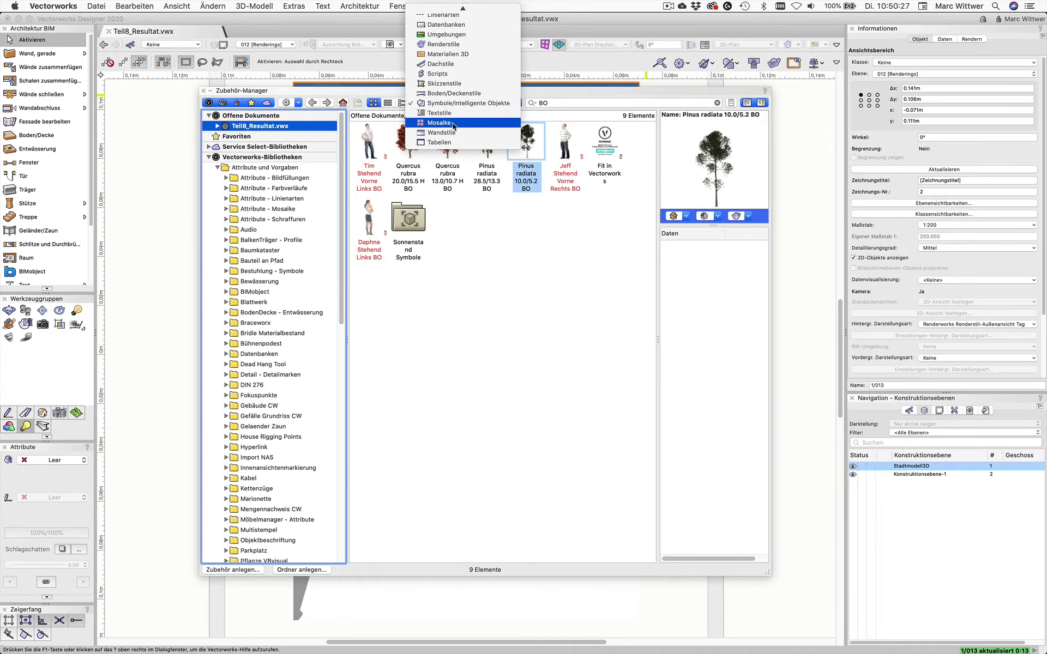
{"action": "left_click", "coordinate": [455, 54]}
{"action": "type", "text": "alum"}
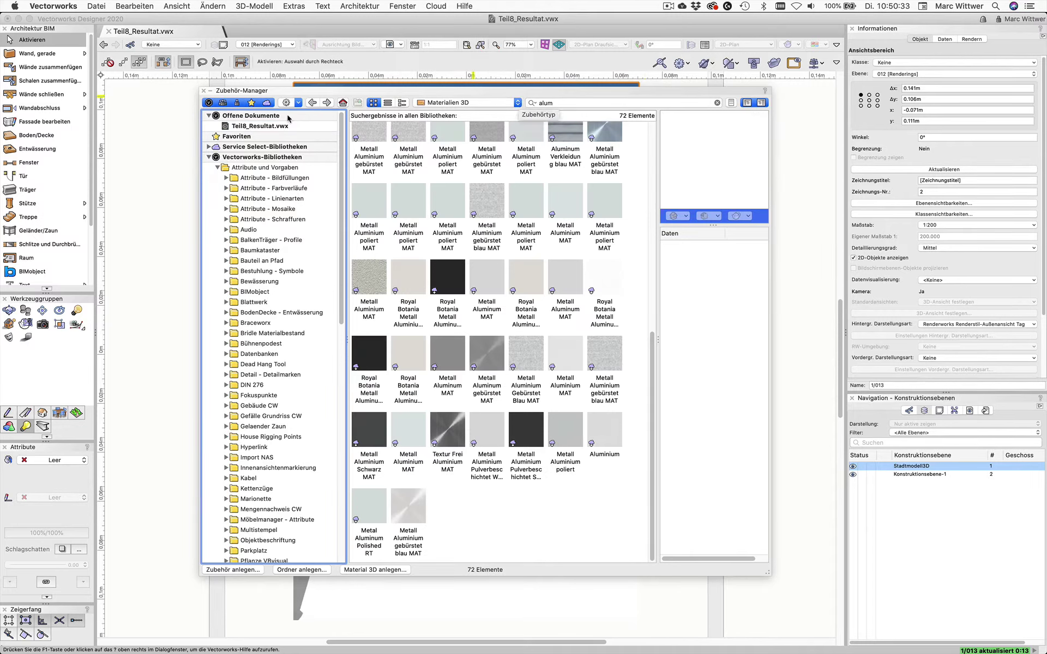
{"action": "left_click", "coordinate": [269, 128]}
Edit Metall Aluminium gebürstet blau MAT, set its Relief to Tiles, and bring up the Tiles settings
{"action": "right_click", "coordinate": [599, 132]}
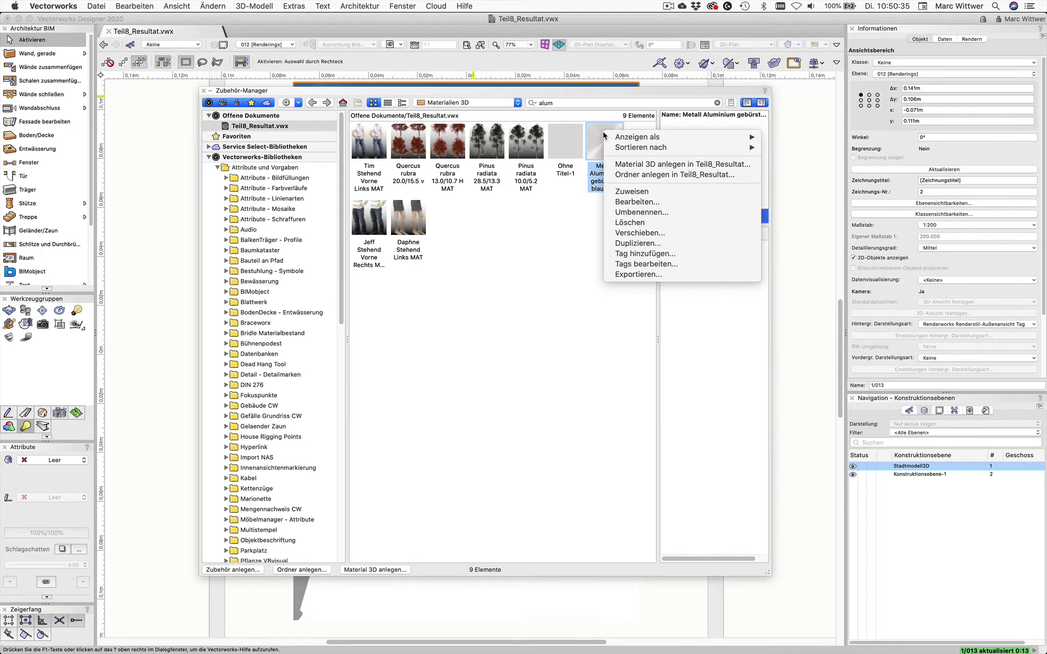
{"action": "left_click", "coordinate": [638, 202]}
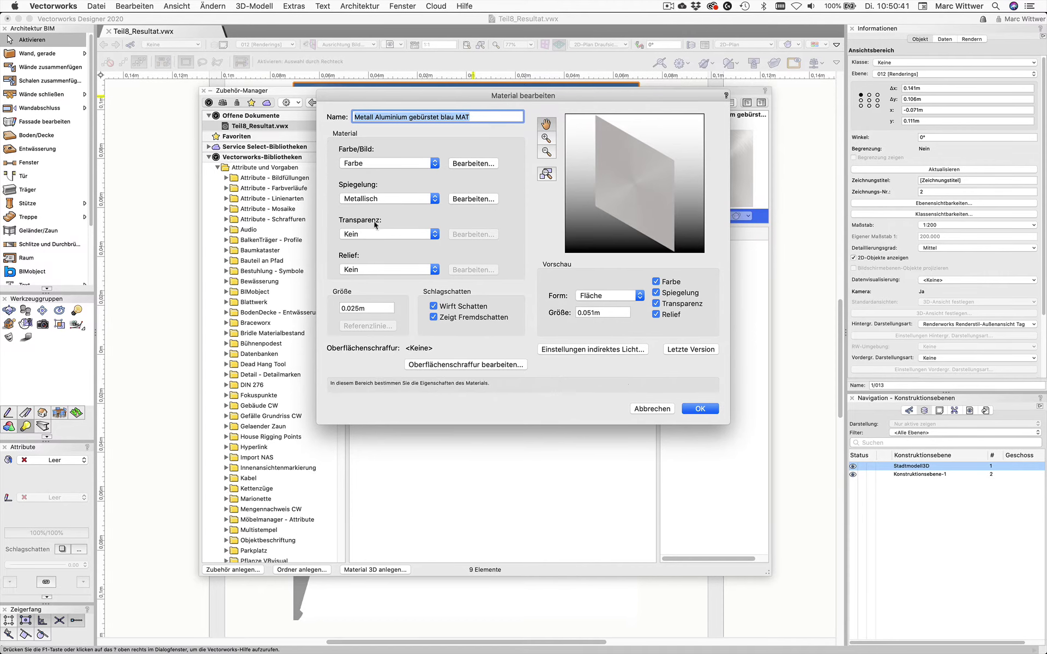
{"action": "left_click", "coordinate": [415, 274]}
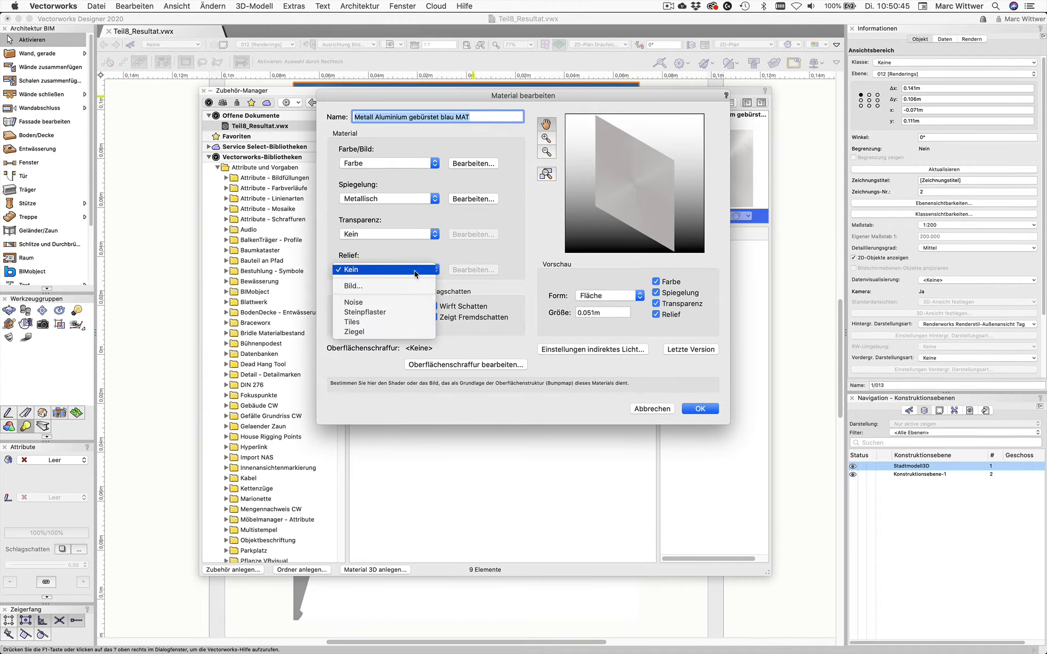
{"action": "left_click", "coordinate": [367, 325]}
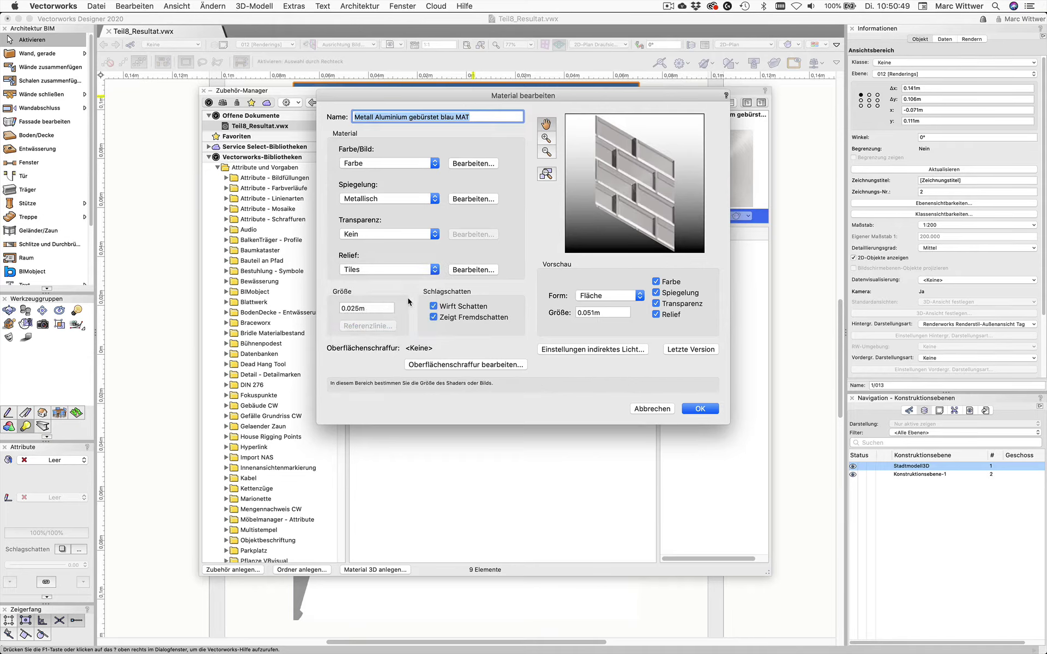
{"action": "left_click", "coordinate": [474, 270]}
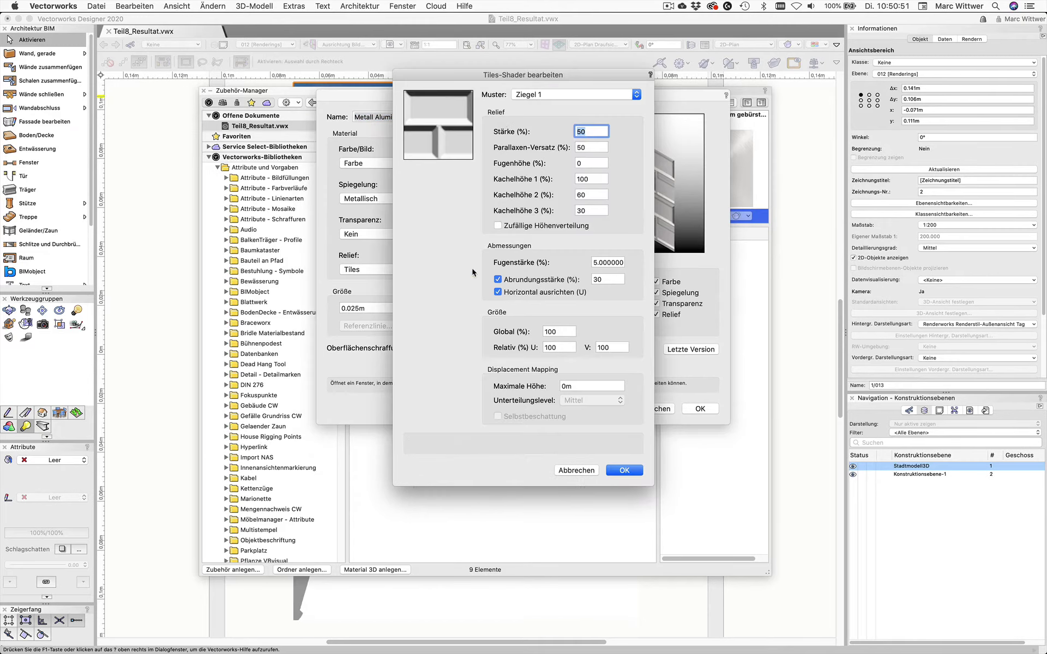
Set the tile pattern to Linien 1 with strength 25 and tile heights of 100
{"action": "left_click", "coordinate": [538, 96]}
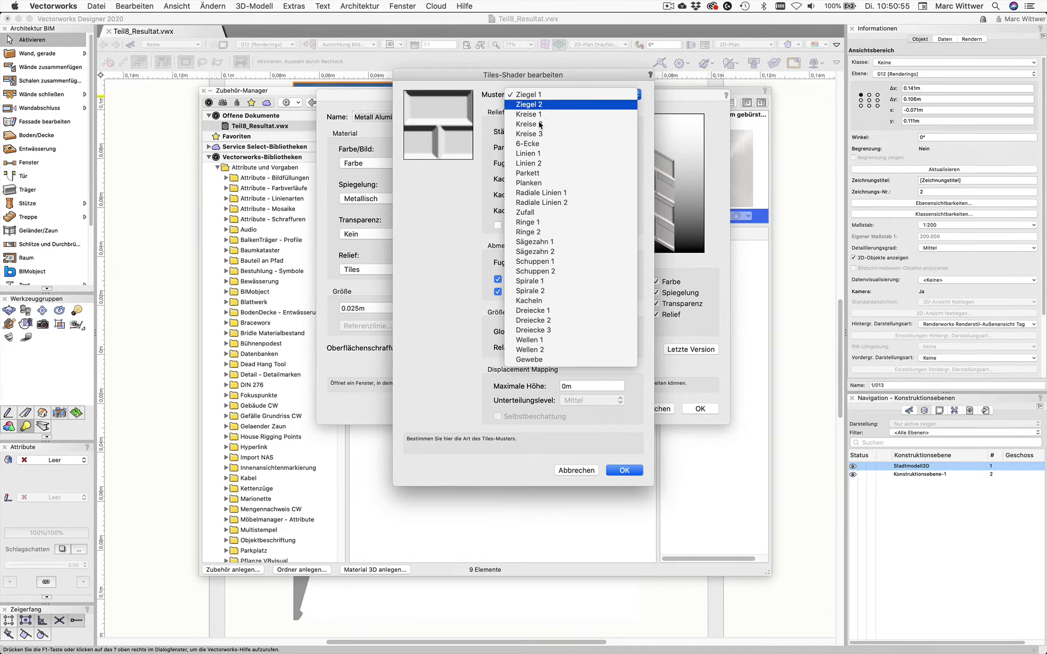
{"action": "left_click", "coordinate": [538, 156]}
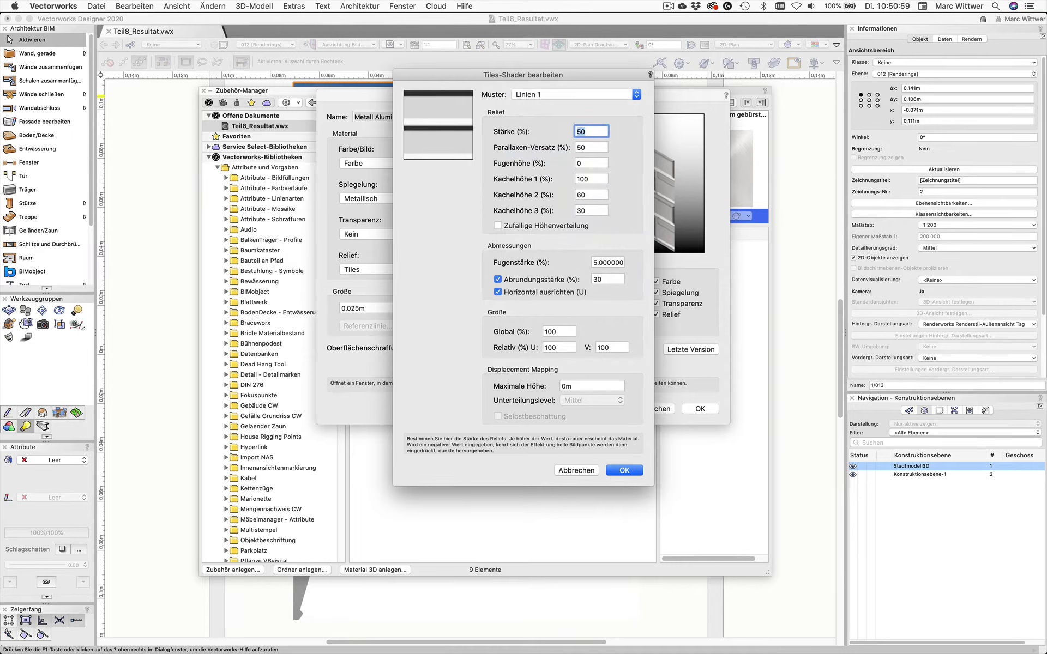
{"action": "type", "text": "25"}
{"action": "key", "text": "Tab"}
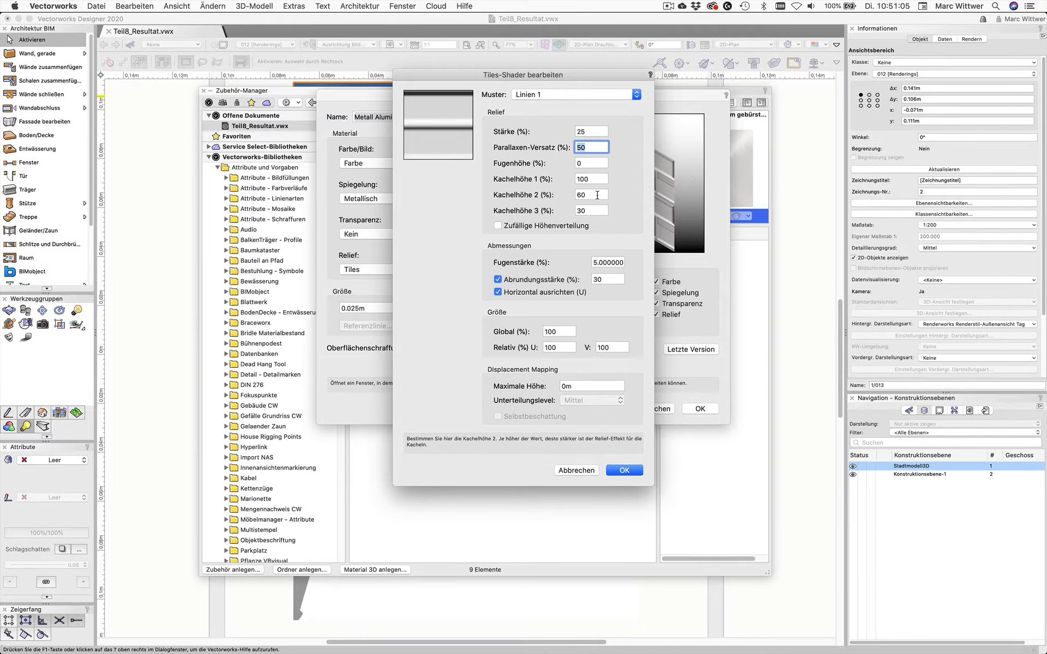
{"action": "double_click", "coordinate": [597, 195]}
{"action": "type", "text": "100"}
{"action": "key", "text": "Tab"}
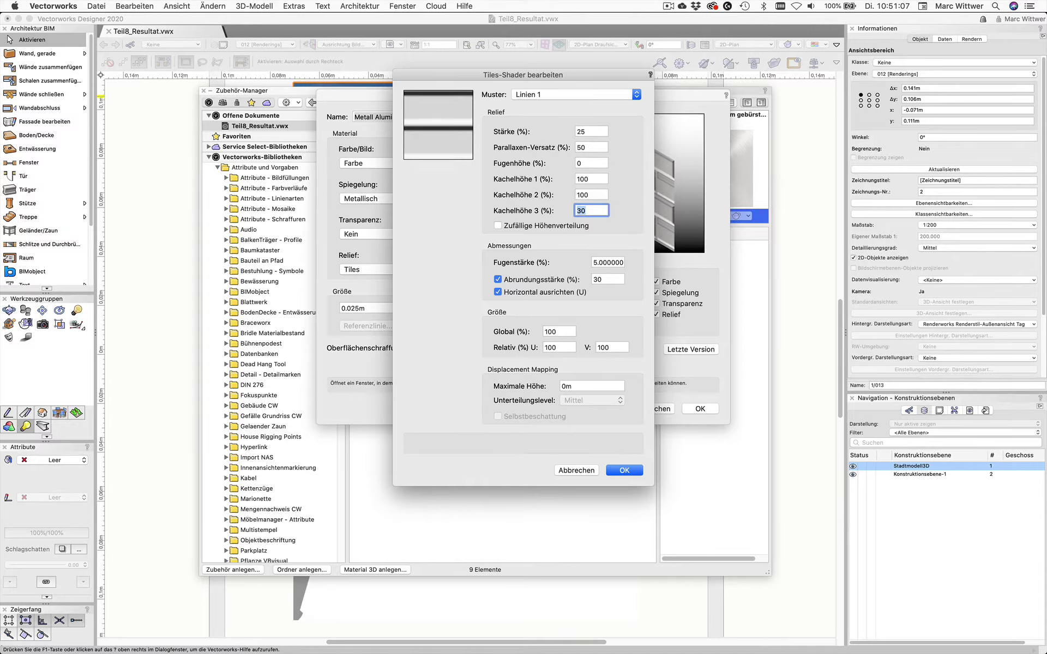
{"action": "type", "text": "100"}
{"action": "left_click", "coordinate": [592, 179]}
Set joint width 2 and rounding 15, then apply the tile settings
{"action": "double_click", "coordinate": [612, 262]}
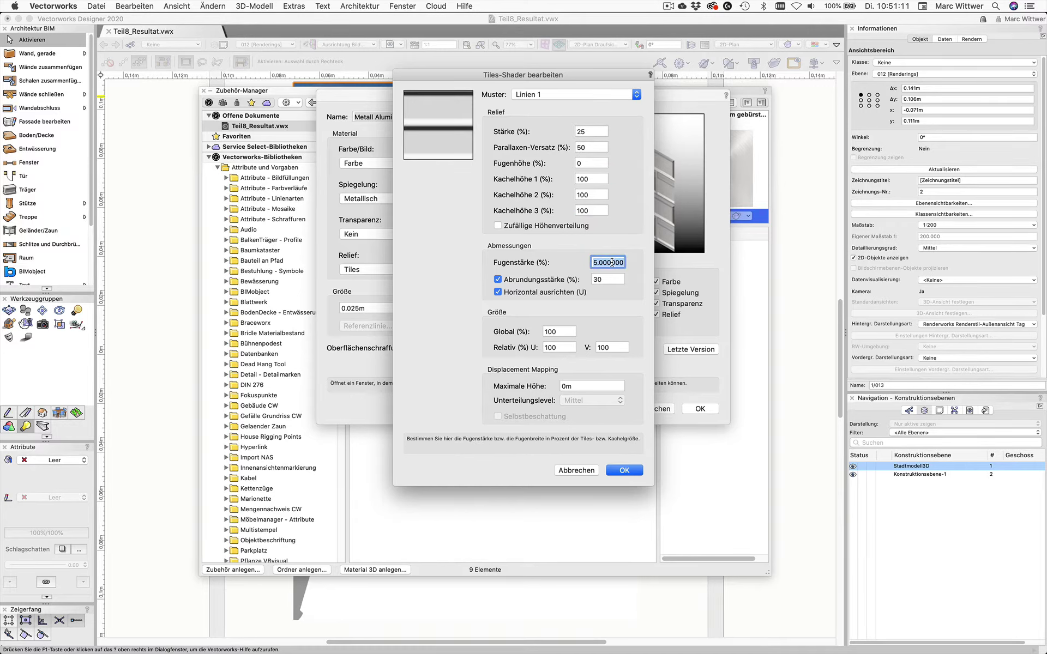
{"action": "type", "text": "2"}
{"action": "left_click", "coordinate": [612, 278]}
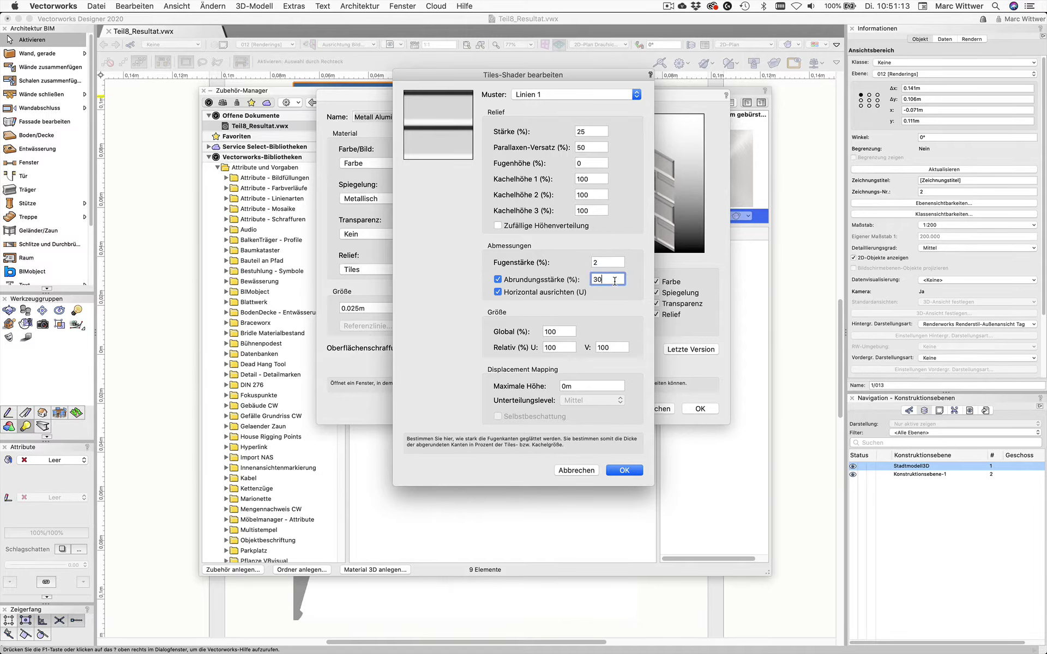
{"action": "double_click", "coordinate": [614, 280]}
{"action": "type", "text": "15"}
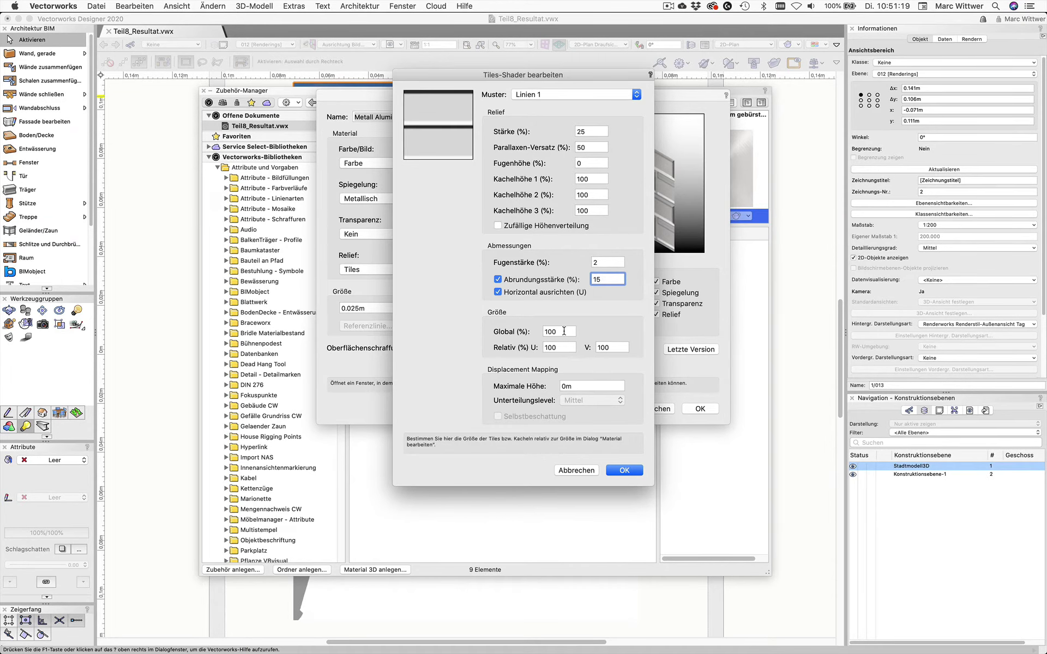
{"action": "left_click", "coordinate": [626, 471]}
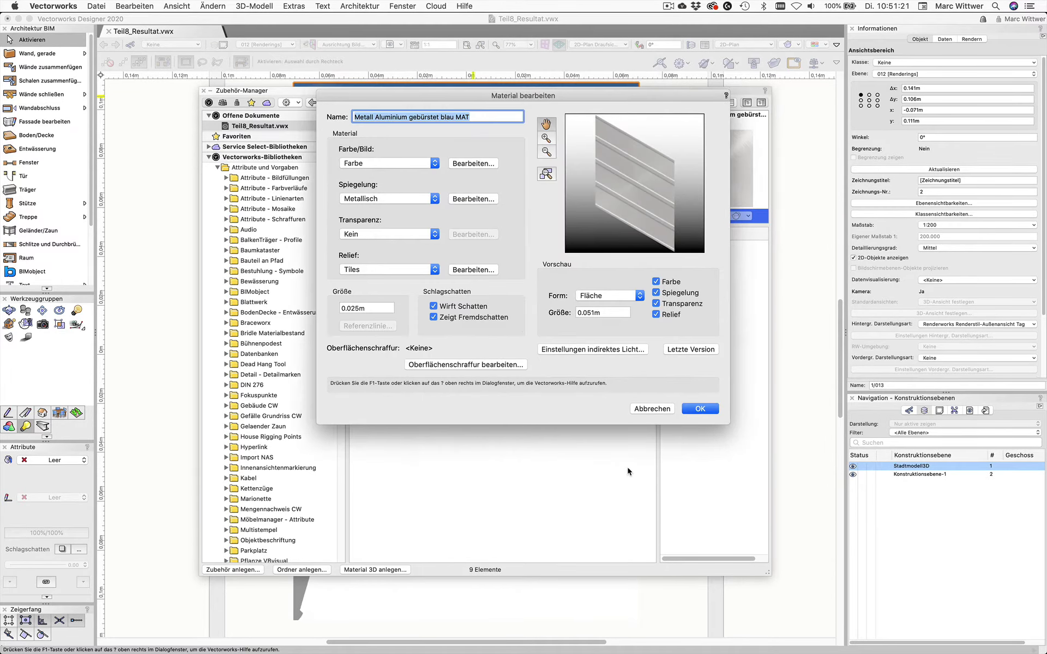
Set the aluminium material's Größe to 2 and Vorschau Größe to 4
{"action": "key", "text": "Tab"}
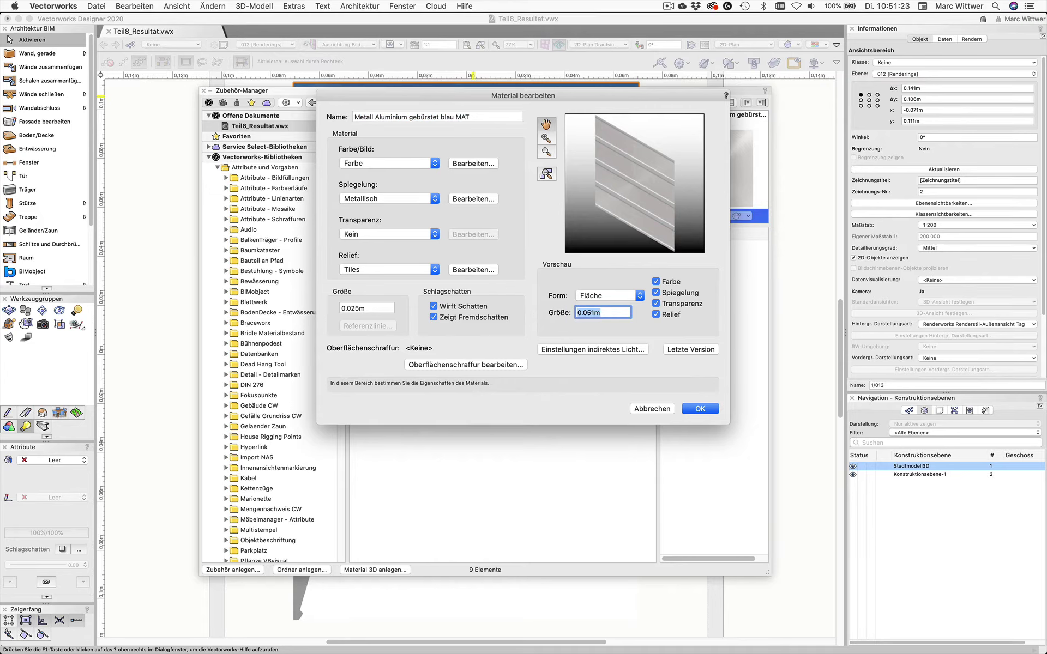
{"action": "type", "text": "2"}
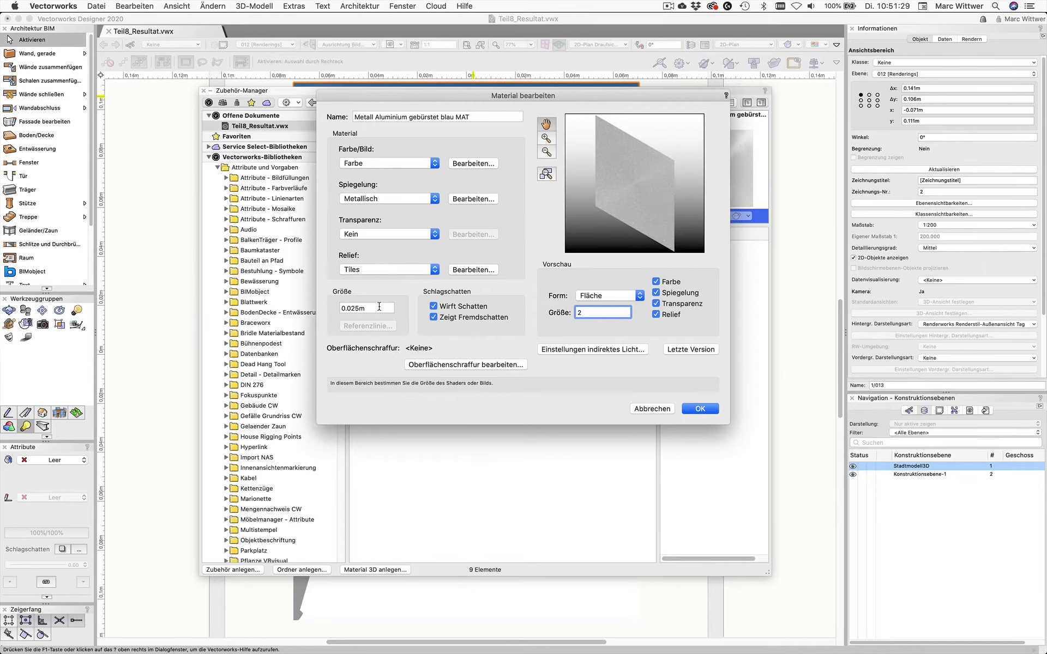
{"action": "double_click", "coordinate": [379, 307]}
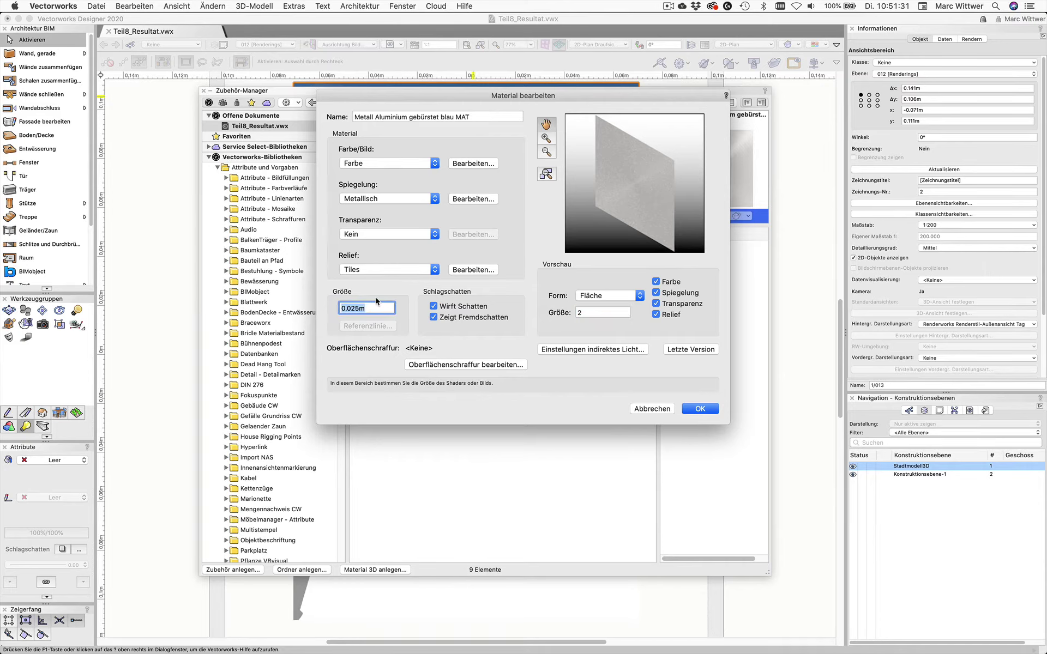
{"action": "type", "text": "2"}
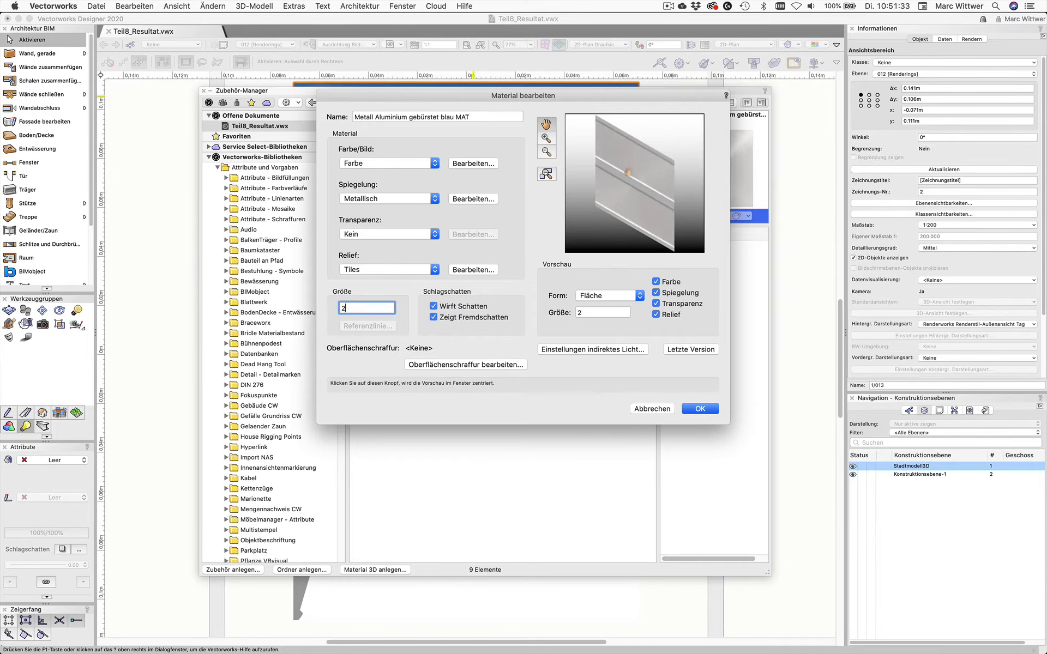
{"action": "double_click", "coordinate": [597, 310]}
{"action": "type", "text": "4"}
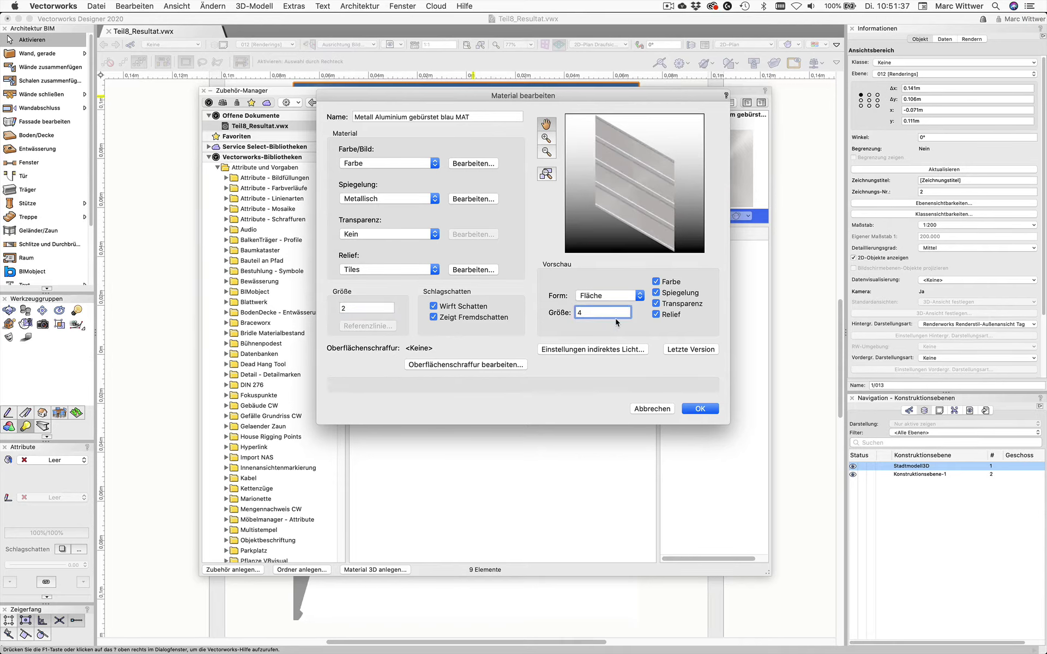
{"action": "left_click", "coordinate": [433, 270]}
{"action": "left_click", "coordinate": [473, 270]}
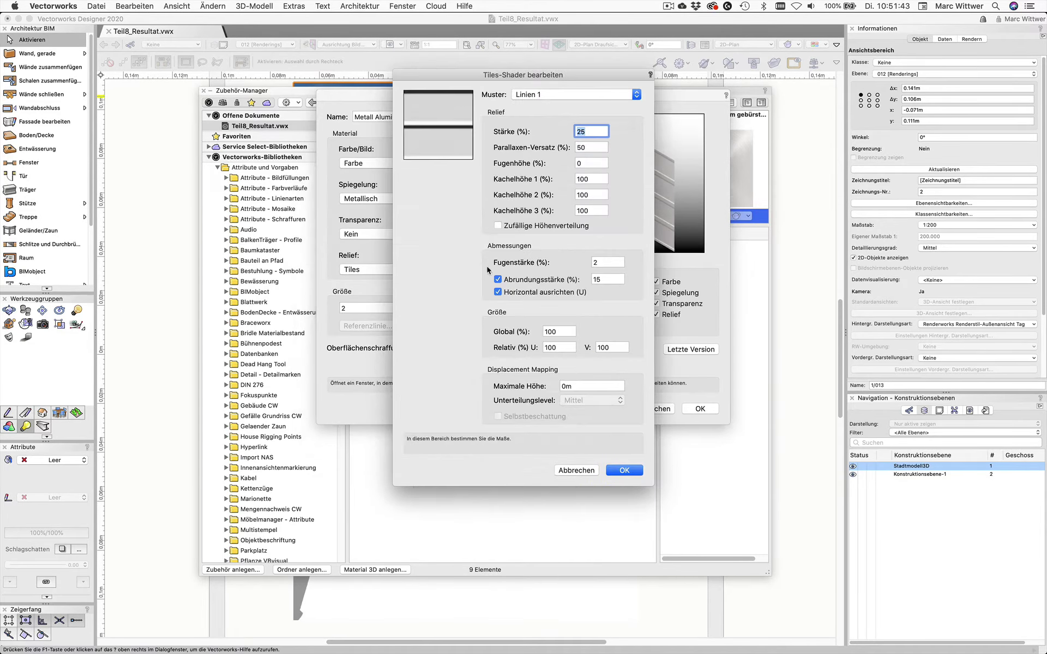
{"action": "left_click", "coordinate": [540, 95]}
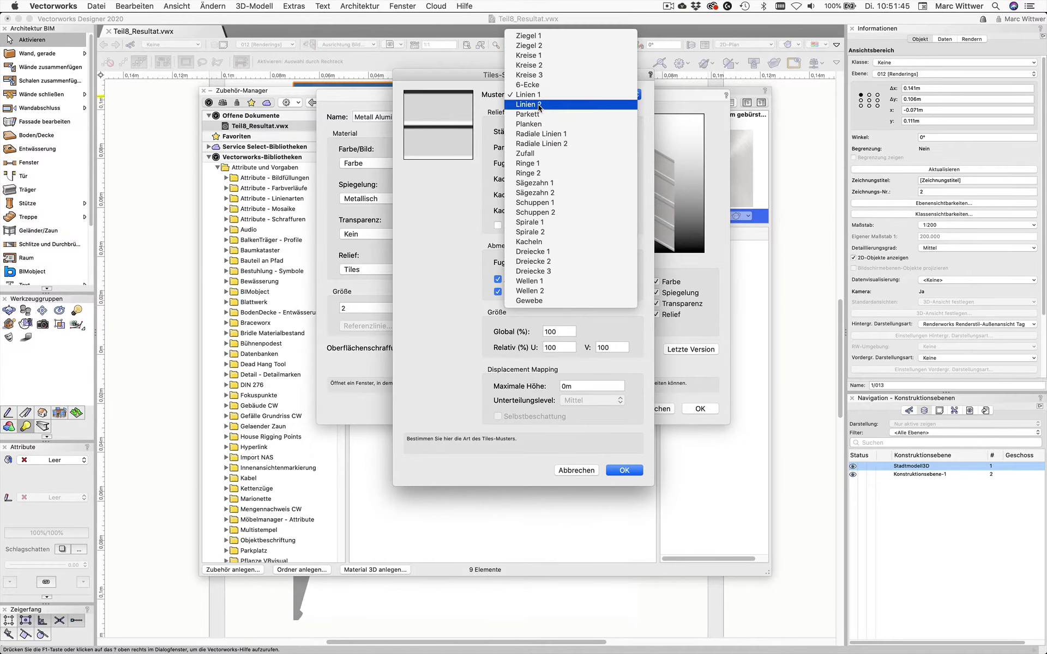
{"action": "left_click", "coordinate": [539, 108]}
{"action": "left_click", "coordinate": [529, 95]}
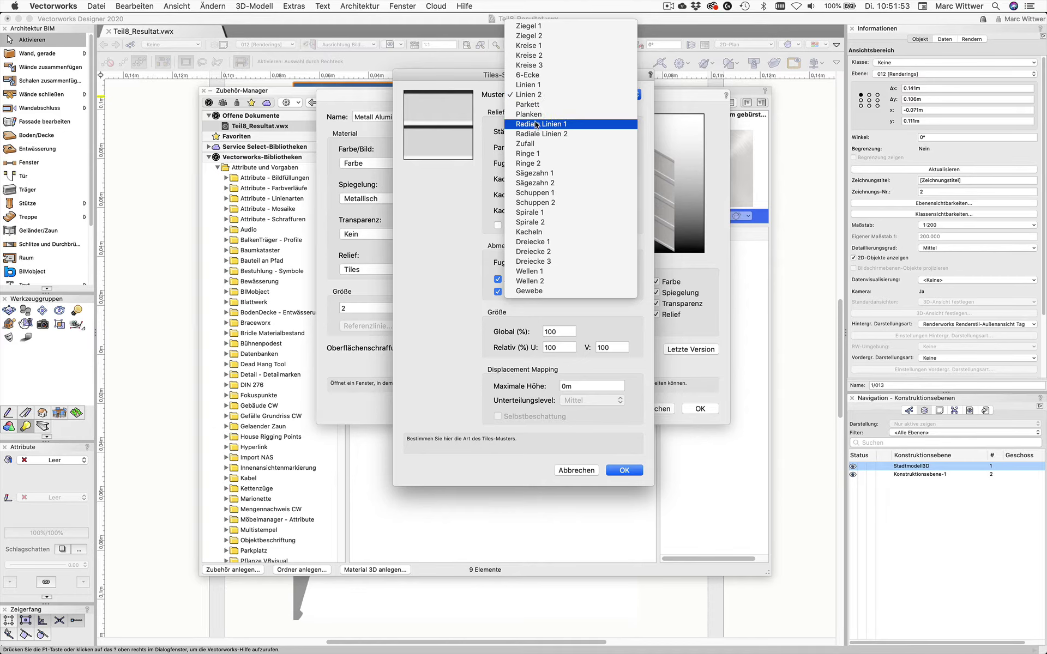
{"action": "left_click", "coordinate": [535, 115]}
{"action": "left_click", "coordinate": [552, 96]}
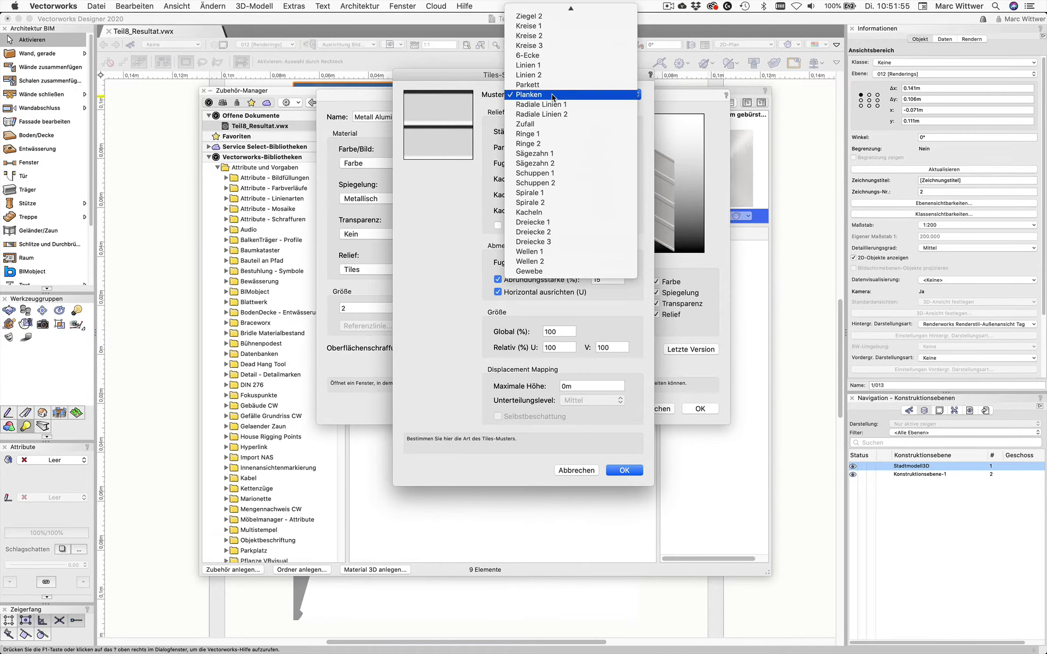
{"action": "left_click", "coordinate": [550, 85]}
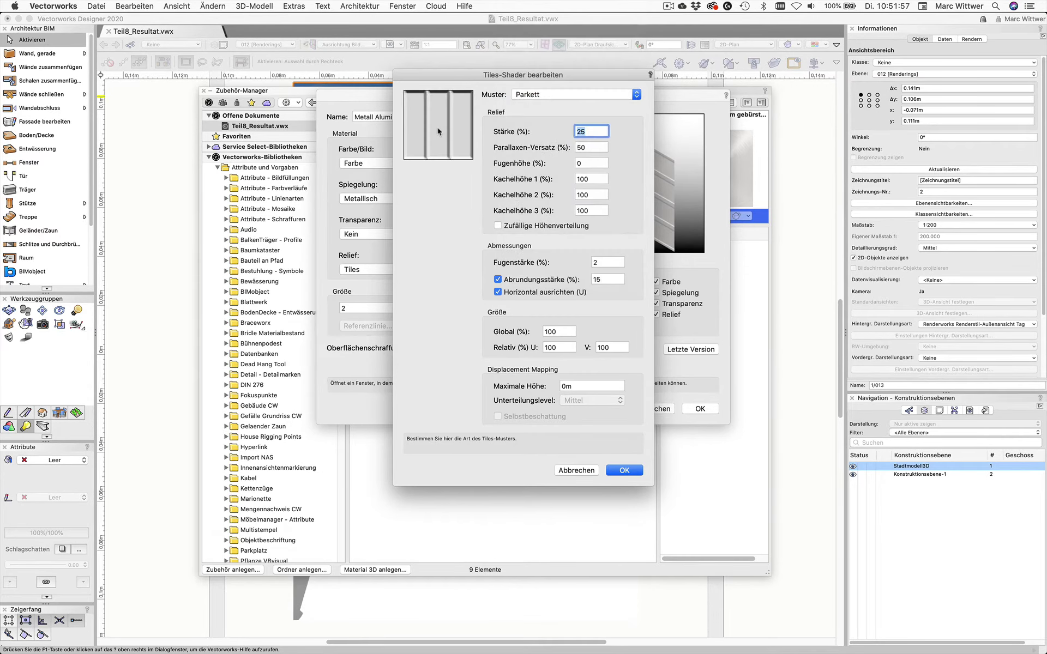
{"action": "left_click", "coordinate": [575, 468]}
{"action": "left_click", "coordinate": [403, 270]}
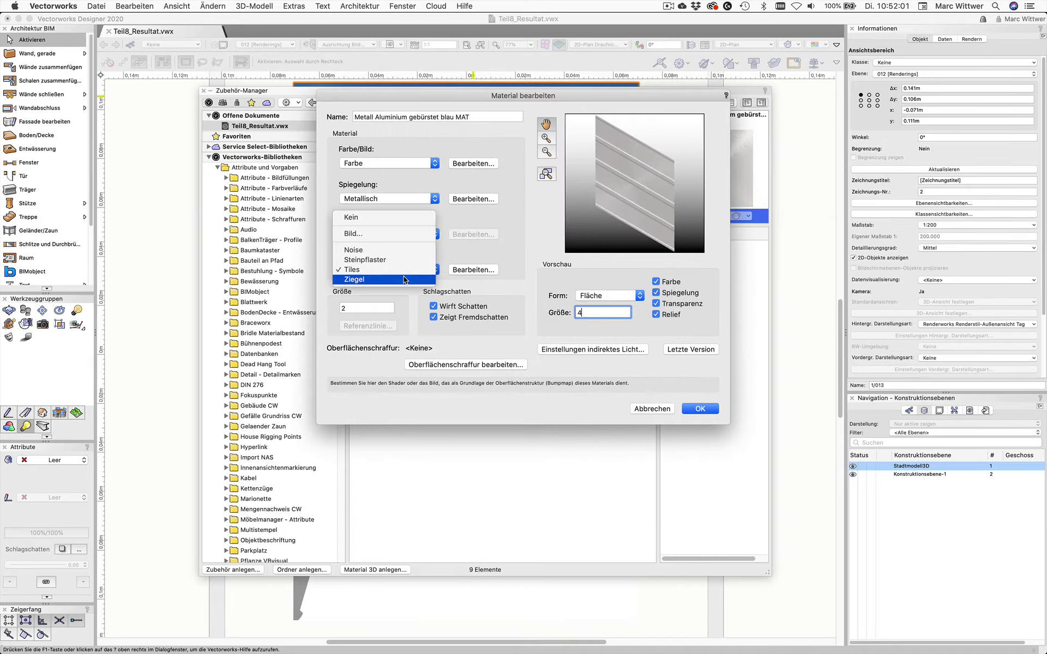
{"action": "left_click", "coordinate": [519, 292]}
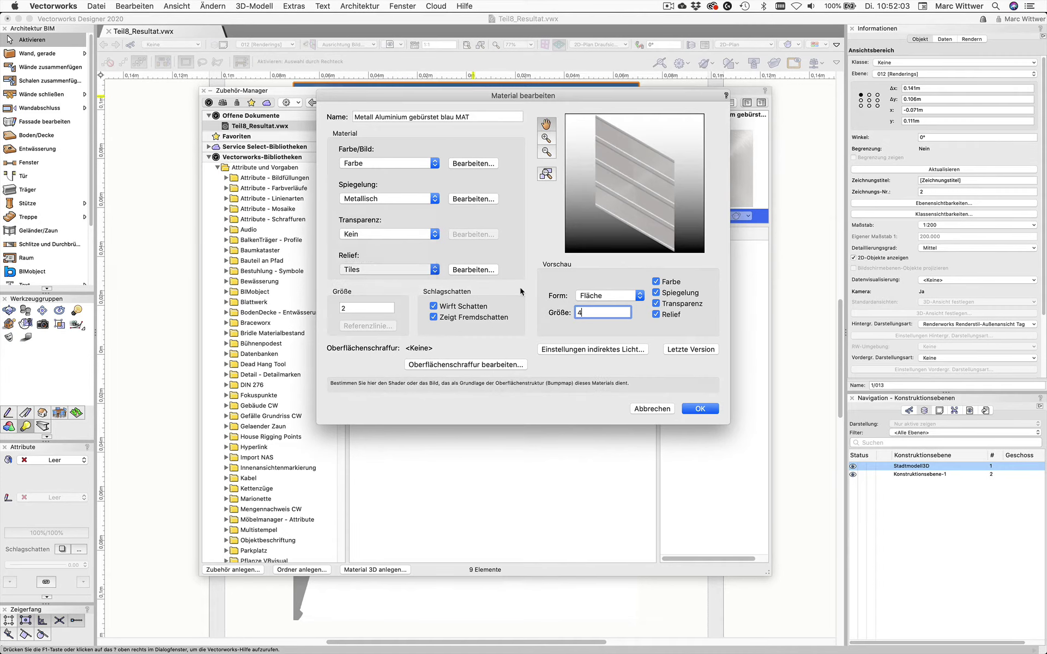
Accept the edited blue aluminium material
{"action": "left_click", "coordinate": [703, 408]}
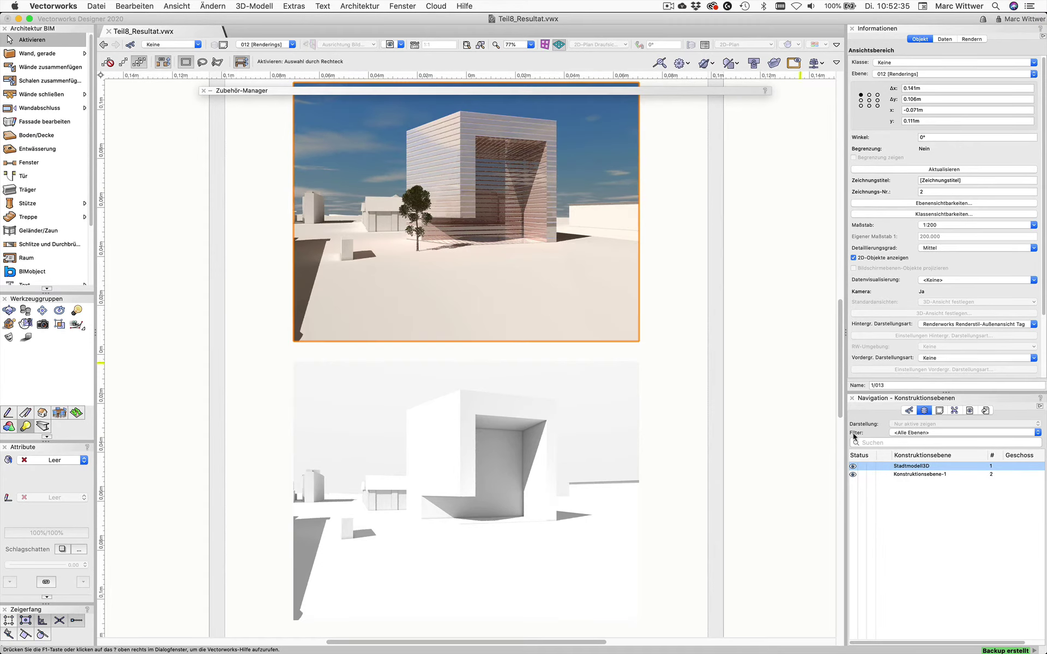
Make Stadtmodell3D the active layer to return to the 3D building model
{"action": "mouse_move", "coordinate": [916, 465]}
{"action": "left_click", "coordinate": [106, 4]}
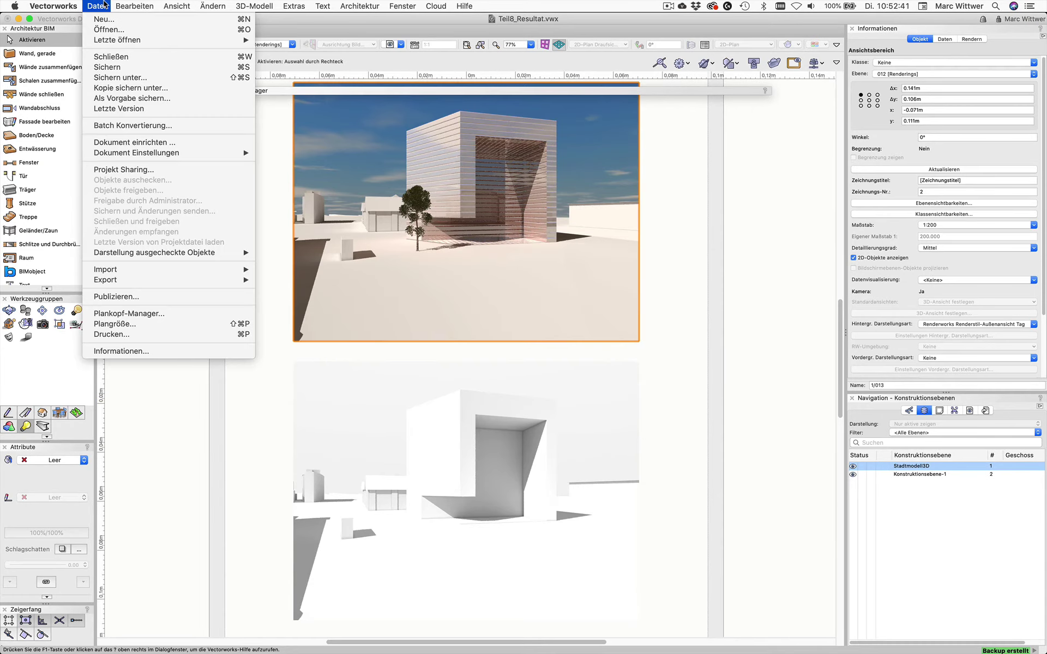
{"action": "left_click", "coordinate": [889, 468]}
{"action": "mouse_move", "coordinate": [916, 466]}
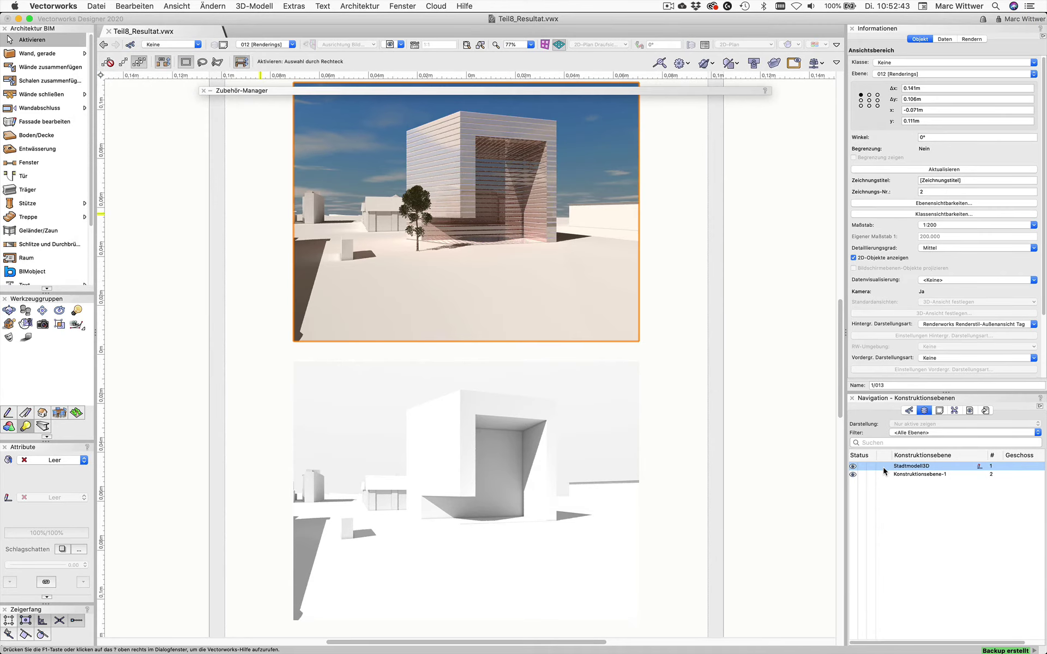
{"action": "left_click", "coordinate": [94, 5]}
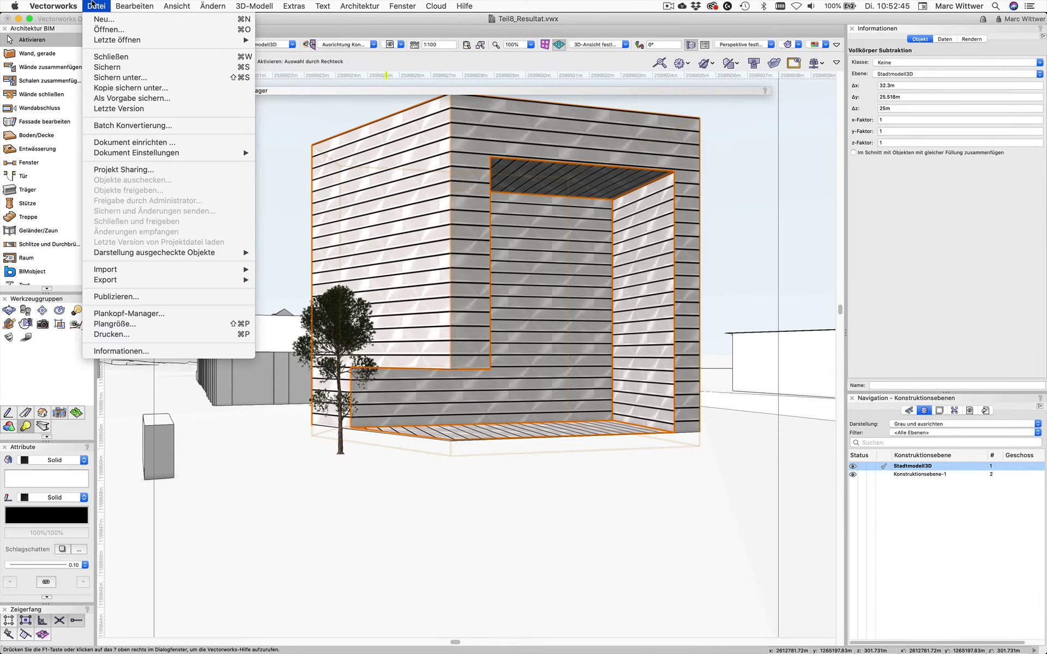
{"action": "mouse_move", "coordinate": [105, 269]}
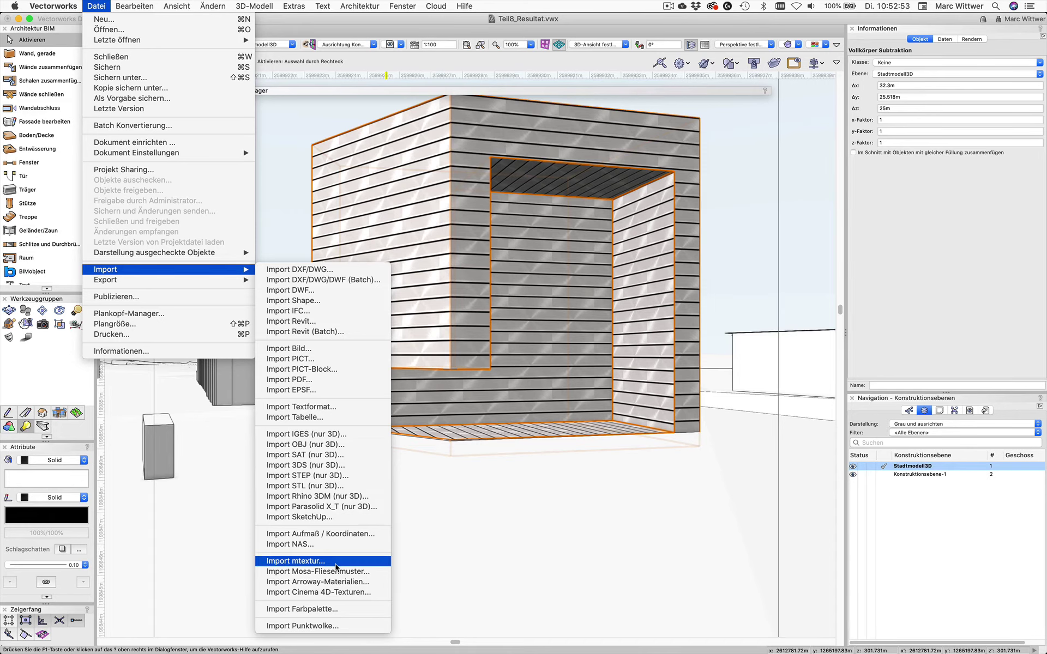
Open the mtextur importer and browse to the Material > Metall subcategories
{"action": "left_click", "coordinate": [333, 562]}
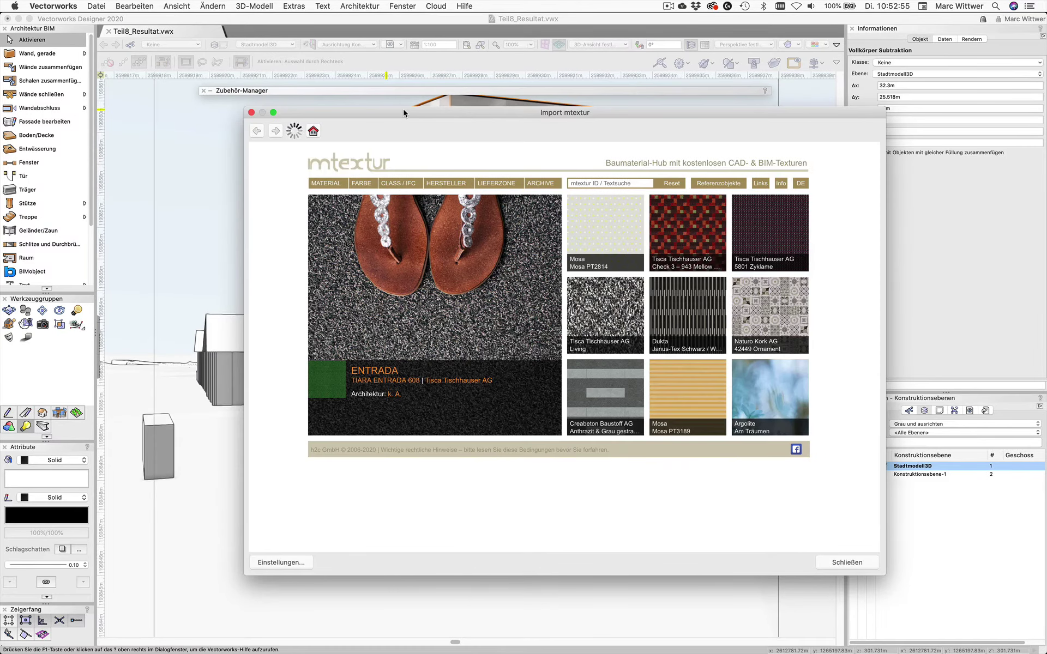
{"action": "left_click_drag", "start_coordinate": [404, 112], "coordinate": [345, 92]}
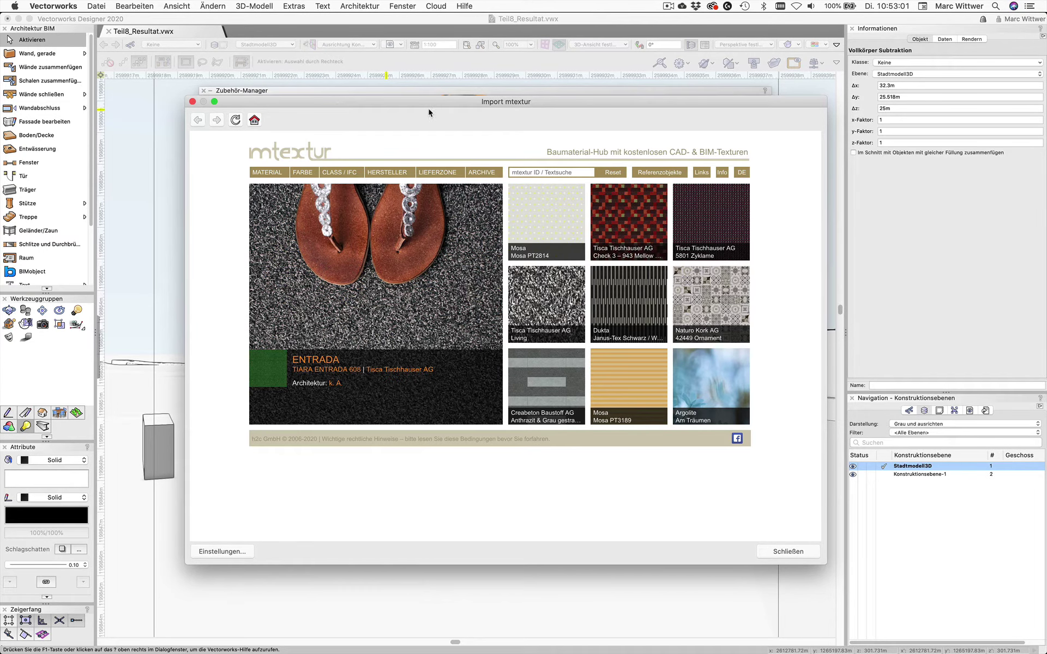
{"action": "left_click", "coordinate": [402, 177]}
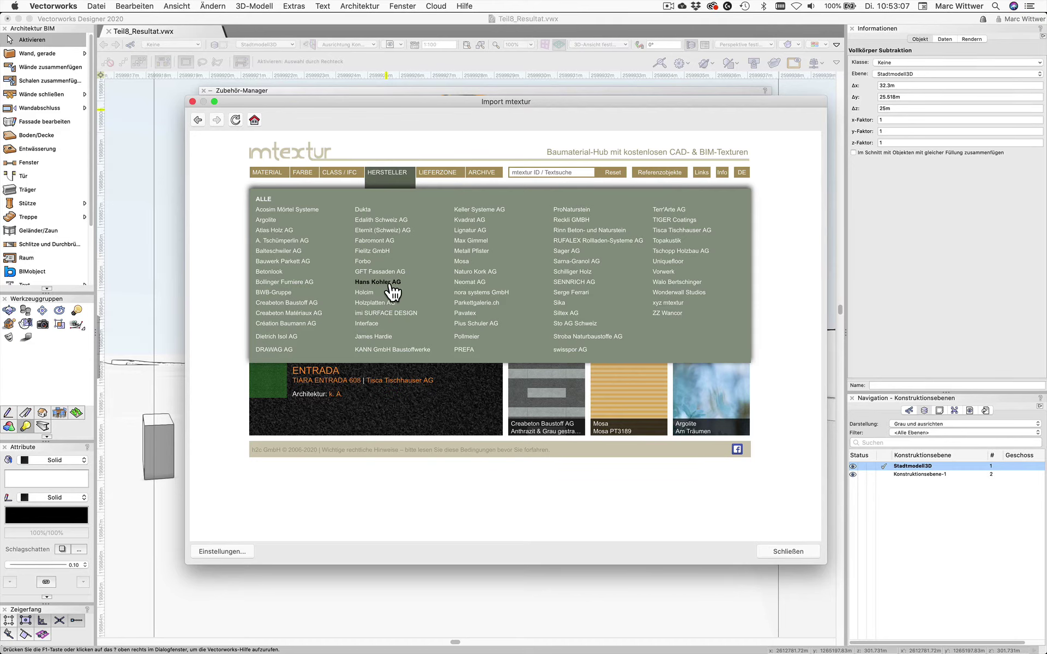
{"action": "left_click", "coordinate": [274, 175]}
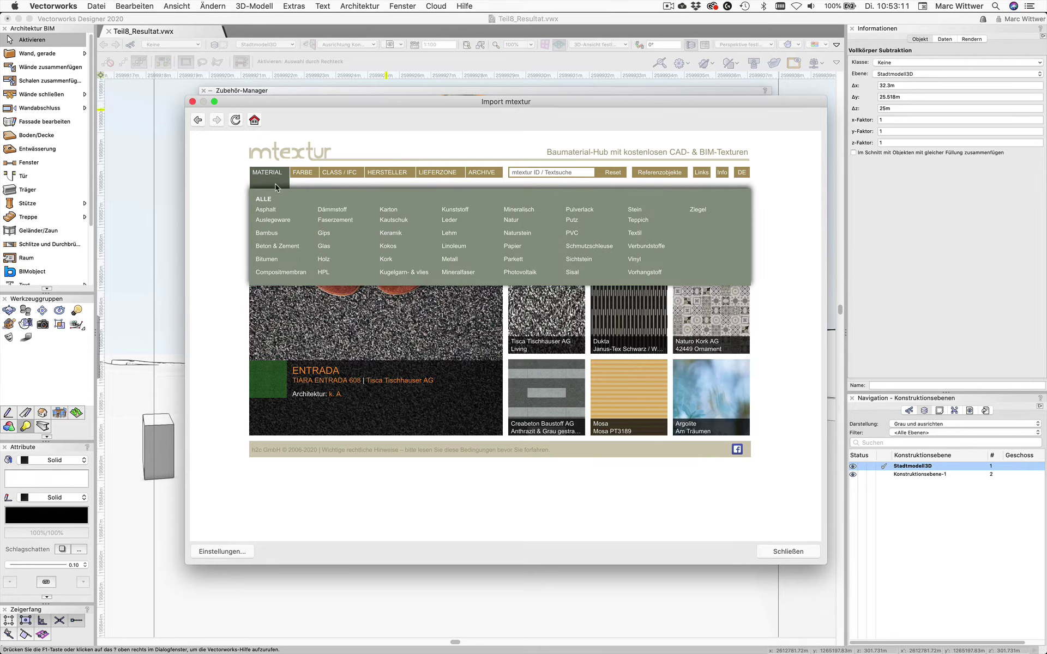
{"action": "left_click", "coordinate": [451, 260]}
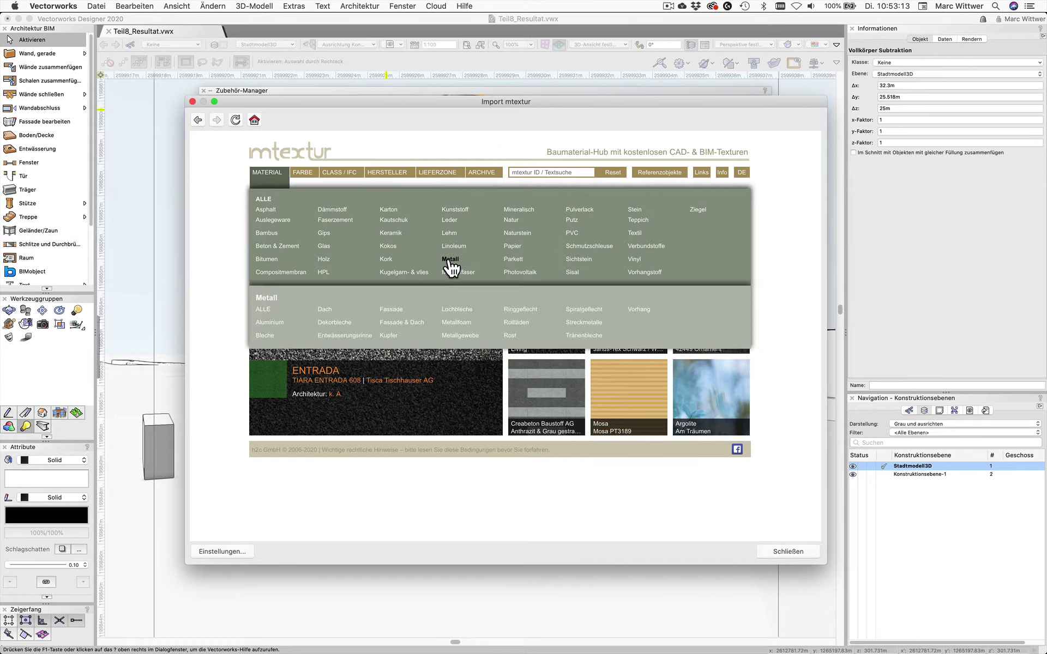
Load the Aluminium textures and filter them to mtextur Classic Aussen Fassade
{"action": "left_click", "coordinate": [271, 323]}
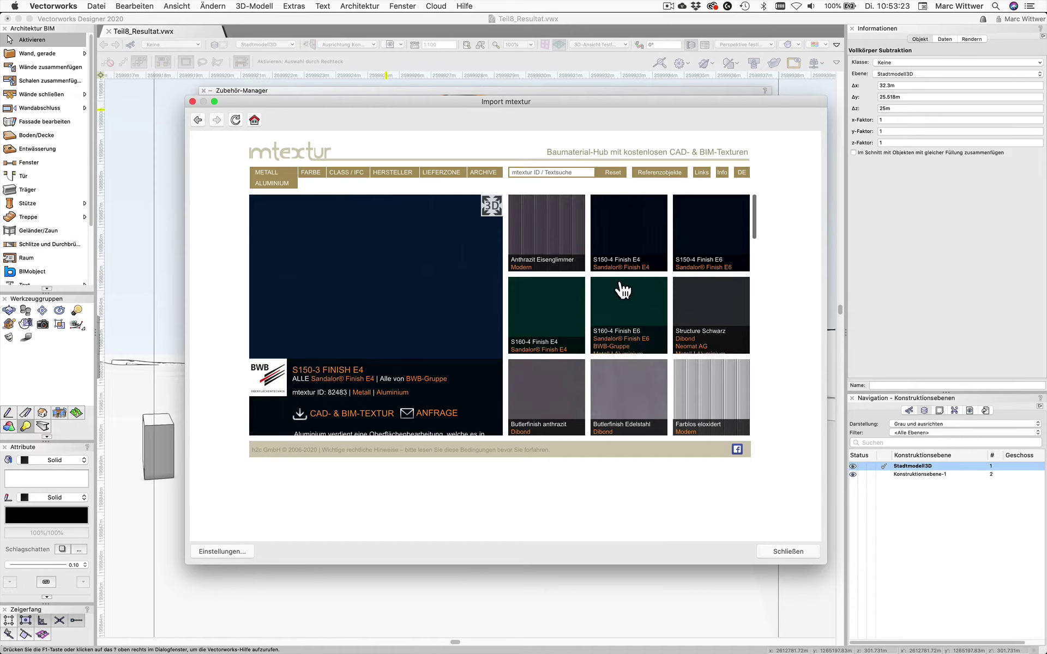
{"action": "mouse_move", "coordinate": [628, 315]}
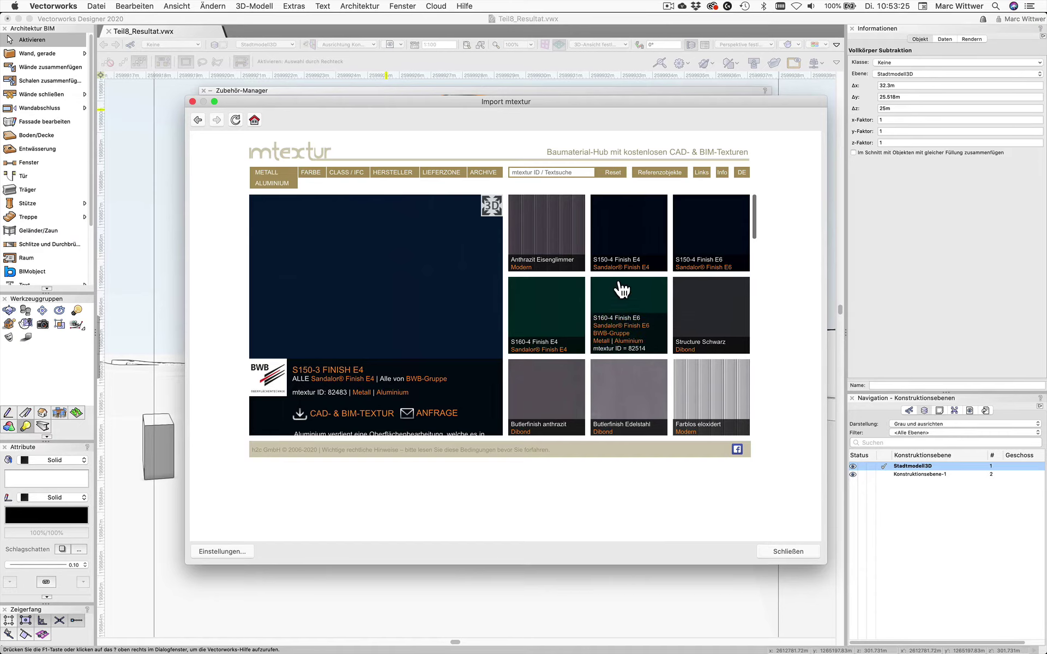
{"action": "left_click", "coordinate": [345, 178]}
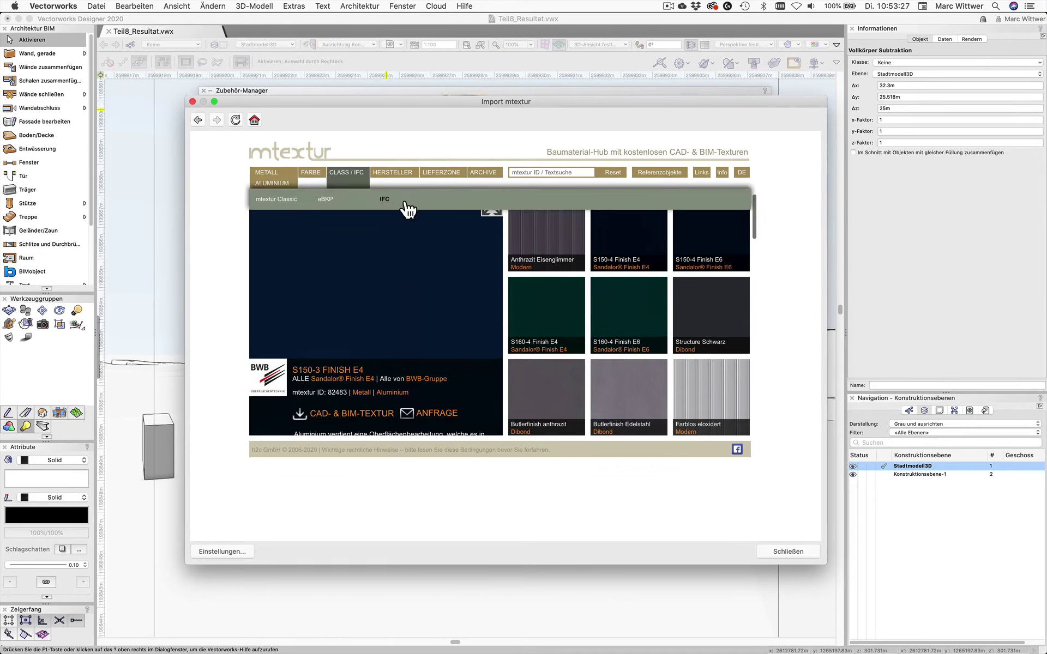
{"action": "left_click", "coordinate": [277, 201]}
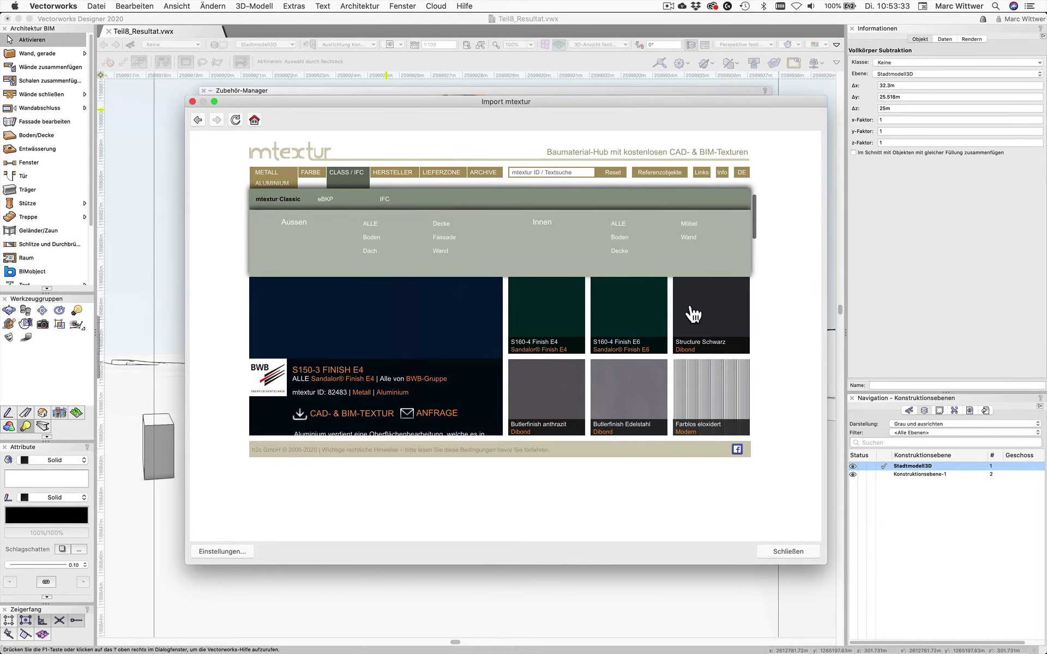
{"action": "left_click", "coordinate": [441, 237]}
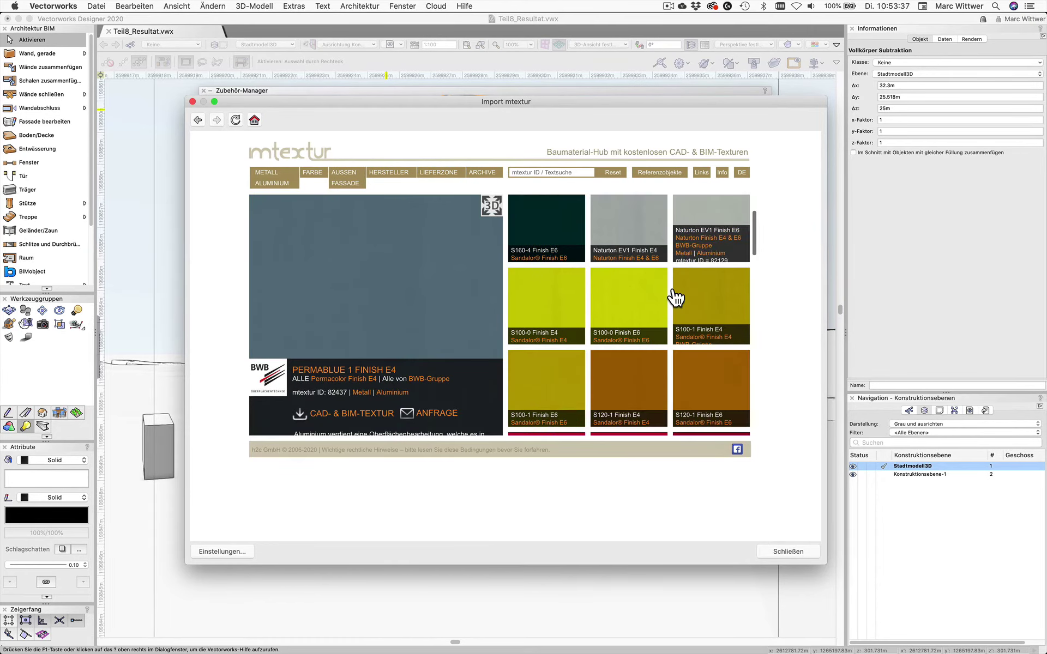
Pick the Naturton EV1 Finish E6 texture and bring up its import settings
{"action": "scroll", "coordinate": [648, 277], "scroll_direction": "down", "scroll_amount": 3}
{"action": "left_click", "coordinate": [638, 213]}
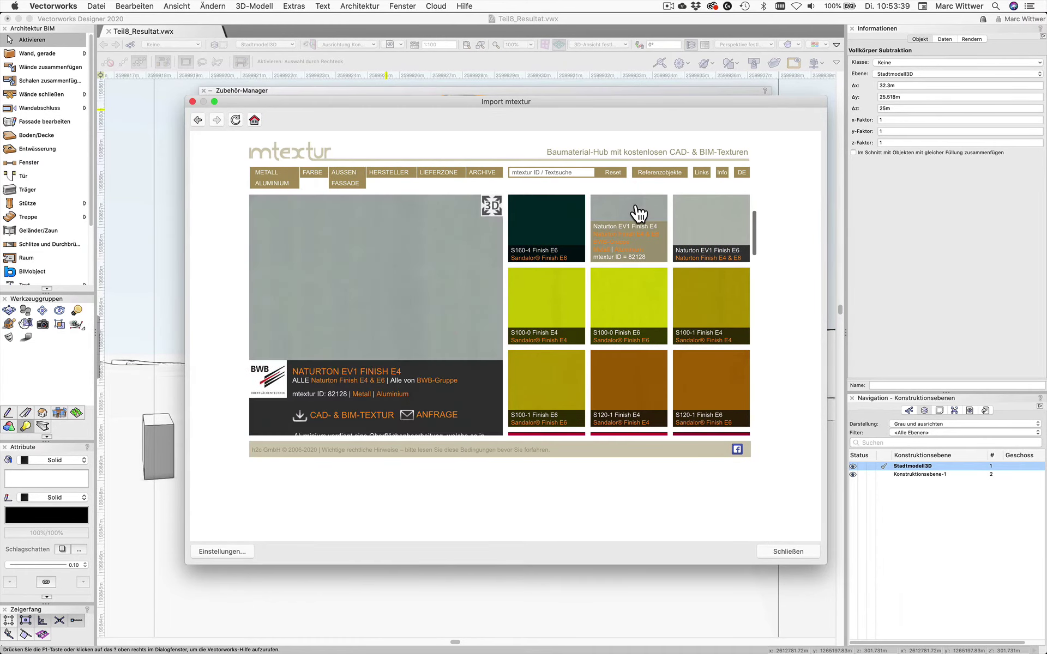
{"action": "scroll", "coordinate": [657, 322], "scroll_direction": "down", "scroll_amount": 3}
{"action": "scroll", "coordinate": [657, 323], "scroll_direction": "down", "scroll_amount": 4}
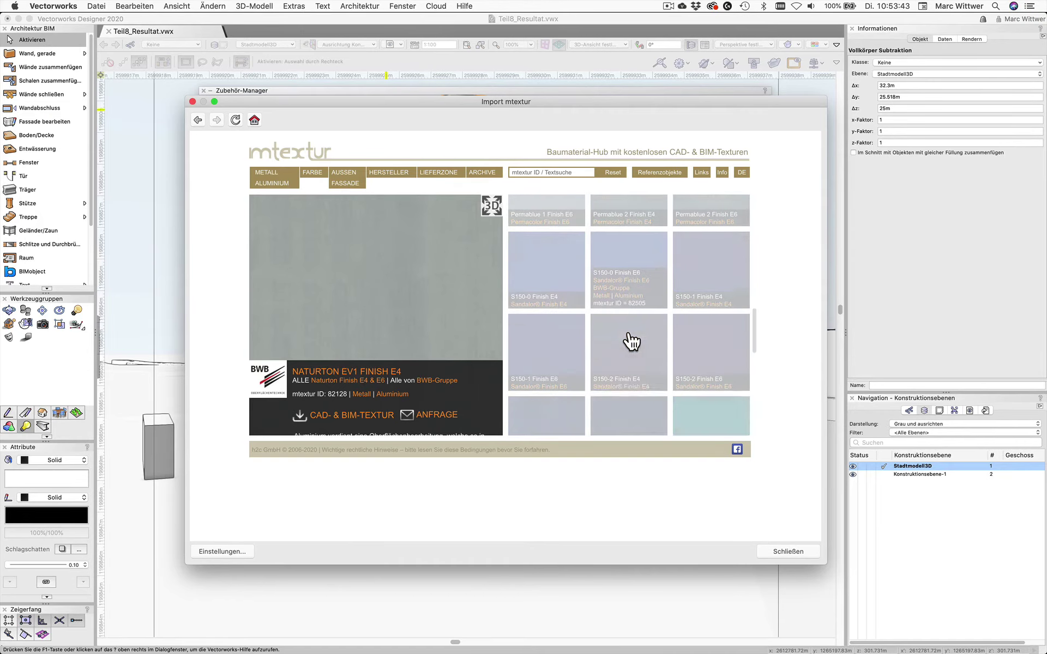
{"action": "scroll", "coordinate": [627, 342], "scroll_direction": "down", "scroll_amount": 3}
{"action": "scroll", "coordinate": [630, 343], "scroll_direction": "down", "scroll_amount": 3}
{"action": "scroll", "coordinate": [631, 343], "scroll_direction": "down", "scroll_amount": 3}
{"action": "scroll", "coordinate": [631, 342], "scroll_direction": "down", "scroll_amount": 3}
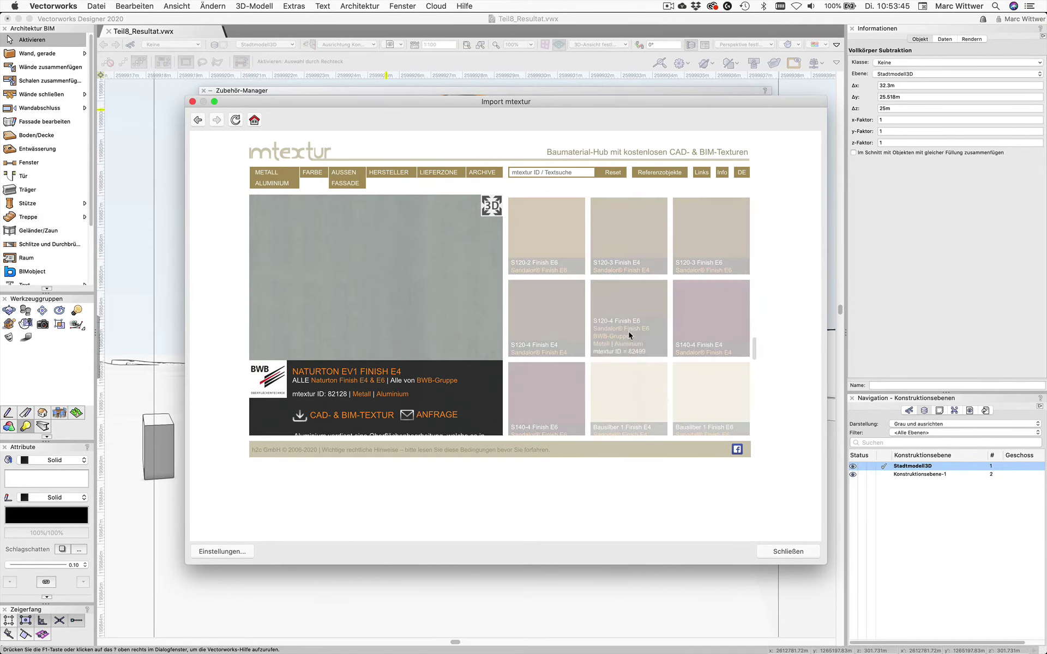
{"action": "scroll", "coordinate": [631, 342], "scroll_direction": "down", "scroll_amount": 3}
{"action": "scroll", "coordinate": [631, 342], "scroll_direction": "down", "scroll_amount": 3}
{"action": "scroll", "coordinate": [631, 342], "scroll_direction": "down", "scroll_amount": 3}
{"action": "scroll", "coordinate": [632, 342], "scroll_direction": "down", "scroll_amount": 3}
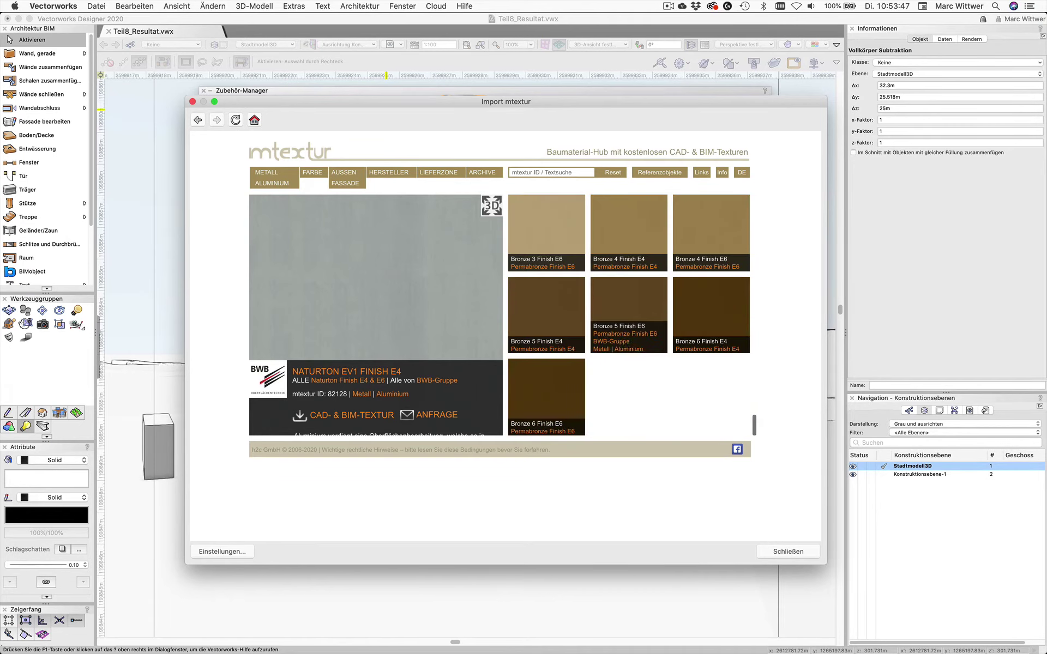
{"action": "scroll", "coordinate": [631, 342], "scroll_direction": "up", "scroll_amount": 5}
{"action": "scroll", "coordinate": [632, 342], "scroll_direction": "up", "scroll_amount": 5}
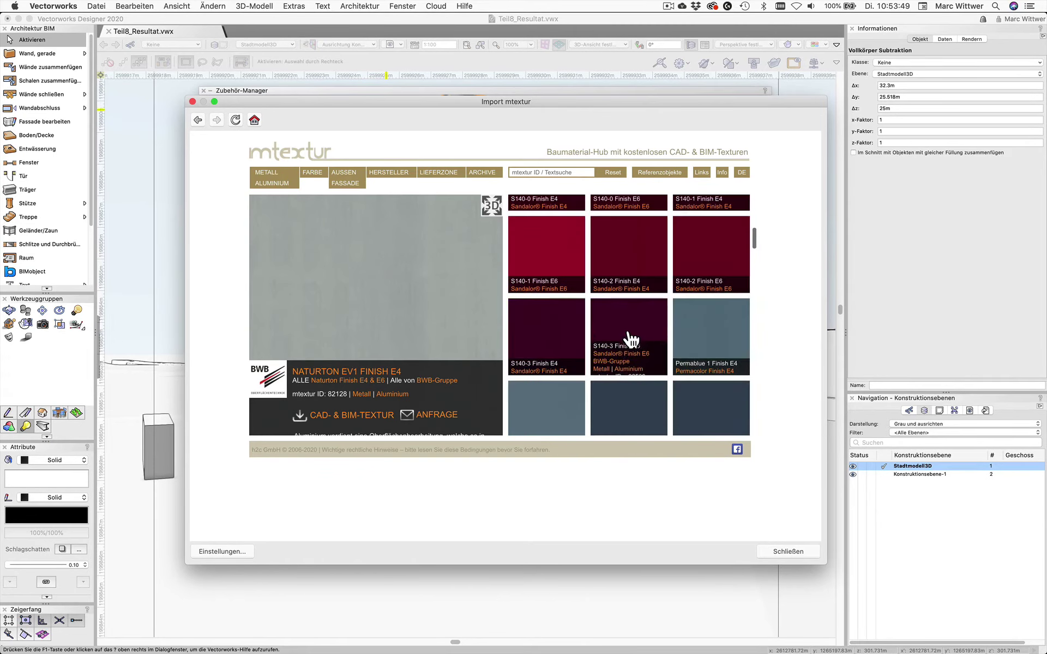
{"action": "scroll", "coordinate": [631, 342], "scroll_direction": "up", "scroll_amount": 5}
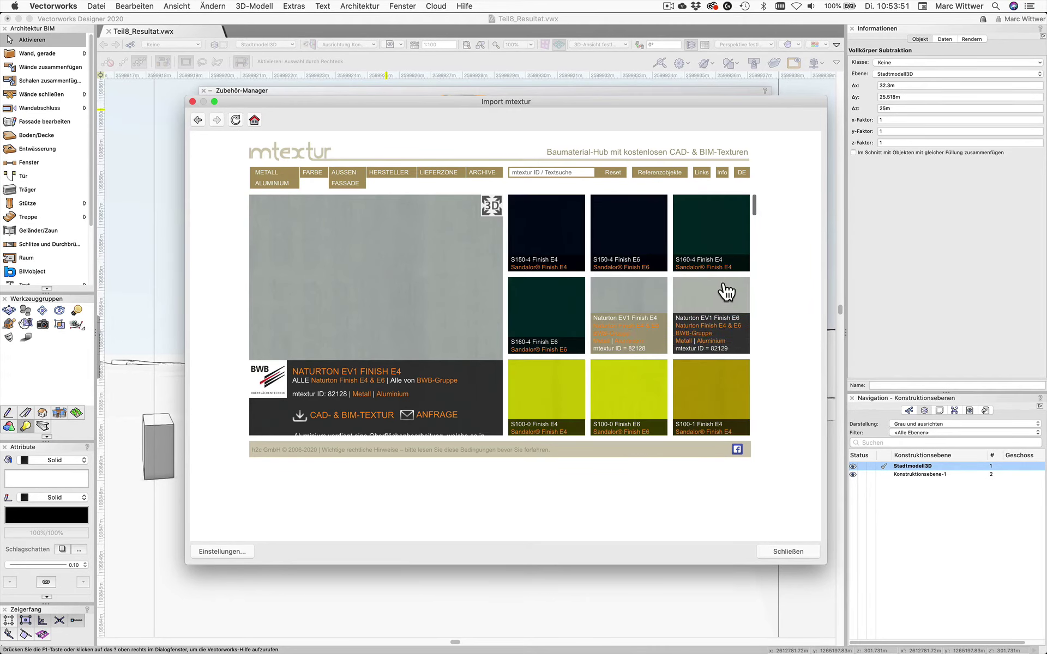
{"action": "left_click", "coordinate": [726, 293]}
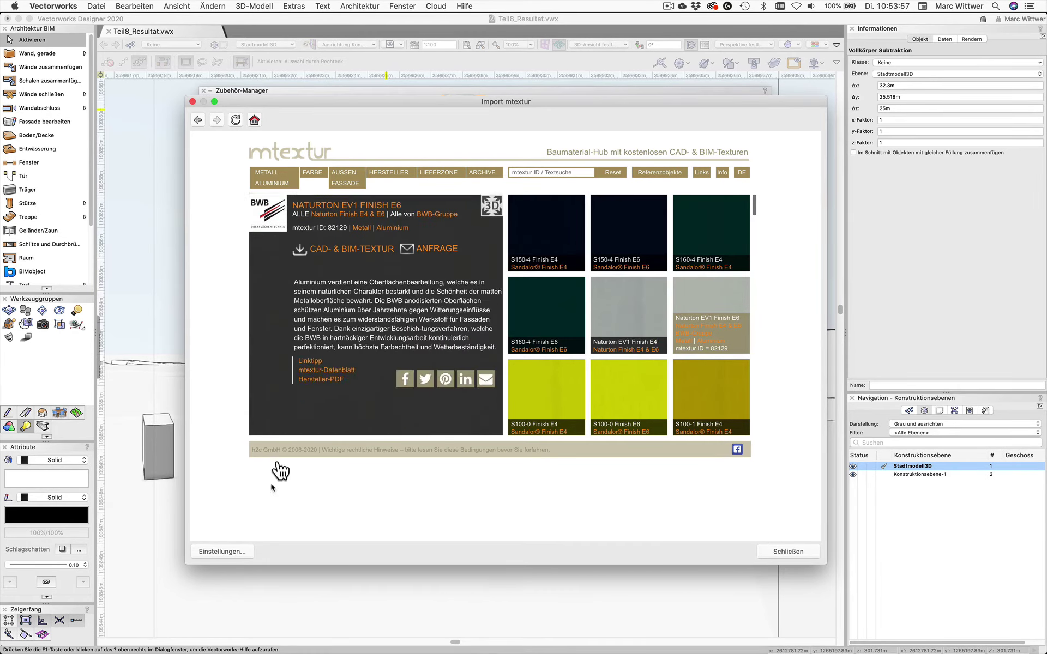
{"action": "left_click", "coordinate": [246, 552]}
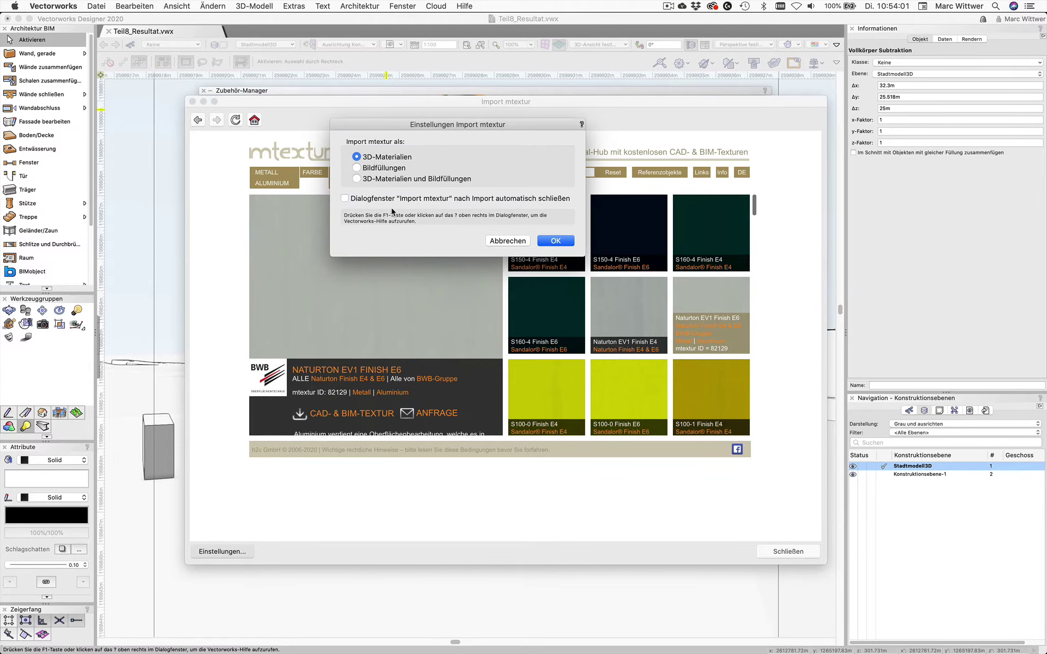
Import Naturton EV1 Finish E6 into the file as a 3D material
{"action": "left_click", "coordinate": [560, 241]}
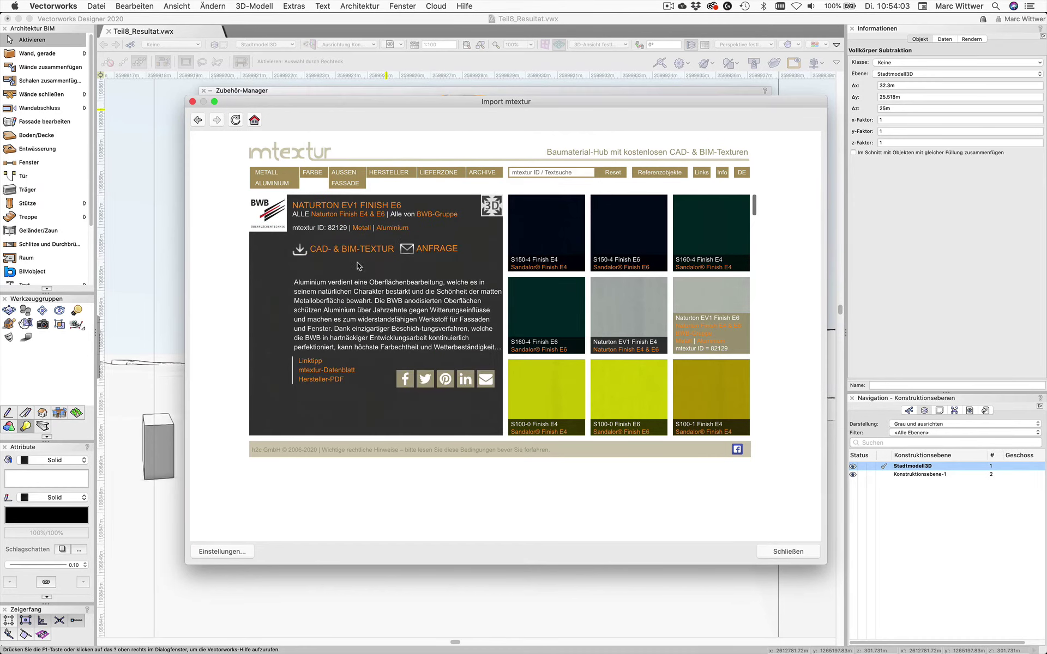
{"action": "mouse_move", "coordinate": [375, 327]}
{"action": "left_click", "coordinate": [346, 252]}
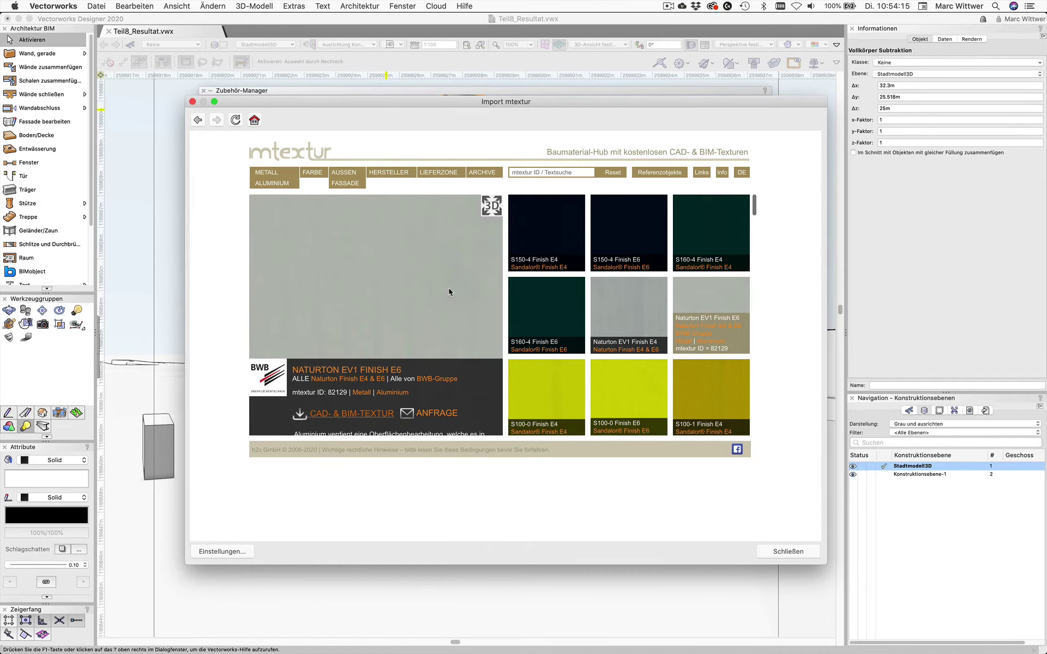
{"action": "mouse_move", "coordinate": [272, 178]}
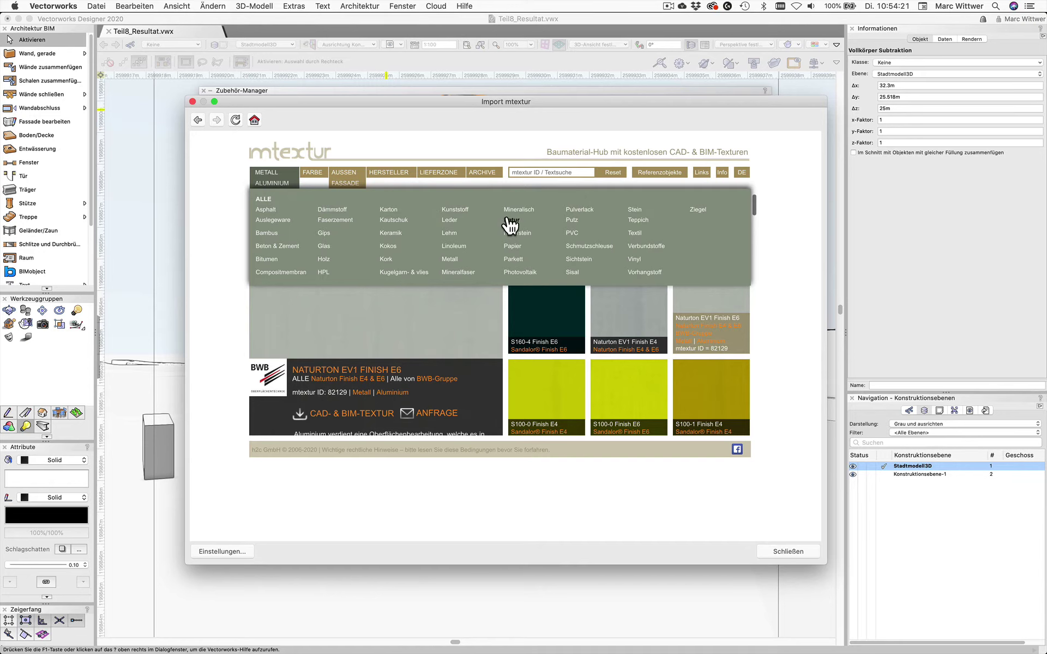
{"action": "mouse_move", "coordinate": [450, 258]}
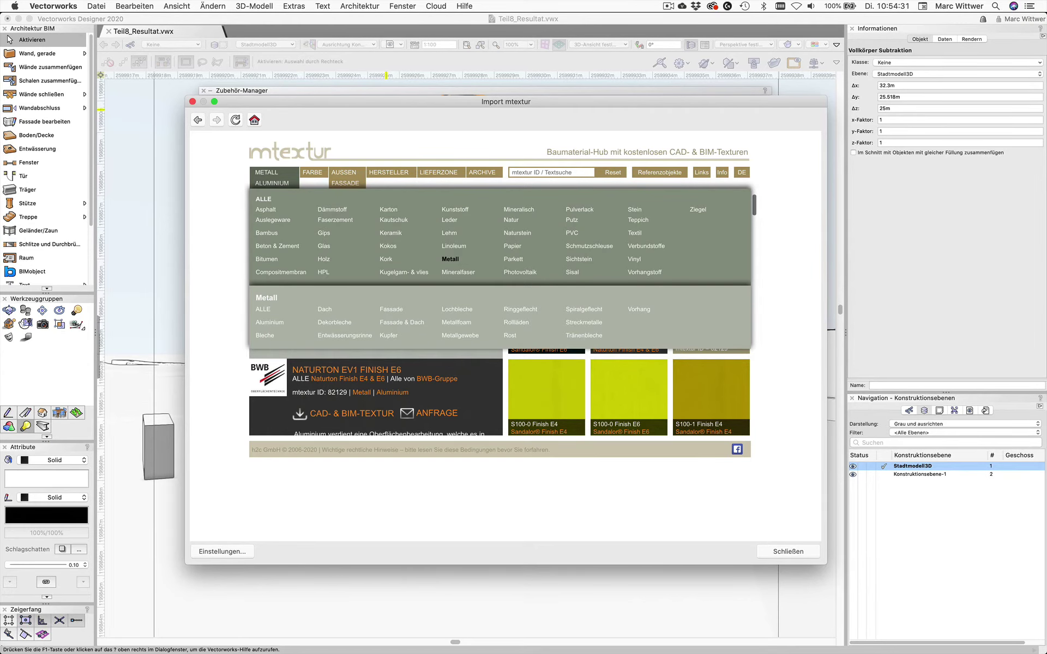
Import the 20 Rauchsilber Prefabond panel from Metall > Fassade, then reset the catalogue
{"action": "left_click", "coordinate": [394, 311]}
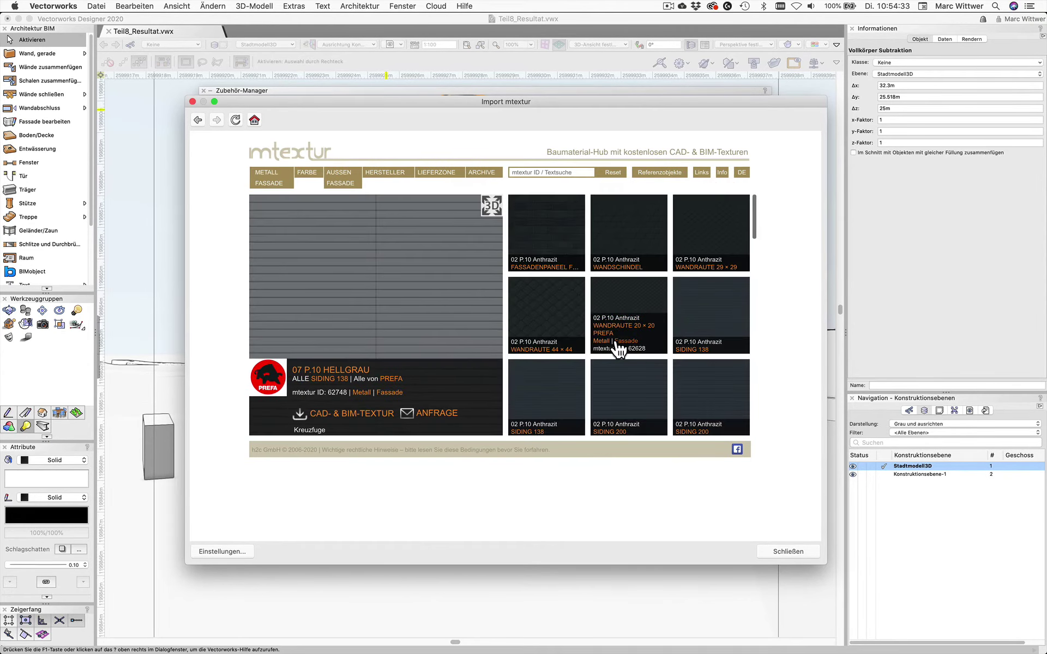
{"action": "scroll", "coordinate": [613, 344], "scroll_direction": "down", "scroll_amount": 2}
{"action": "scroll", "coordinate": [616, 348], "scroll_direction": "down", "scroll_amount": 5}
{"action": "scroll", "coordinate": [618, 349], "scroll_direction": "down", "scroll_amount": 5}
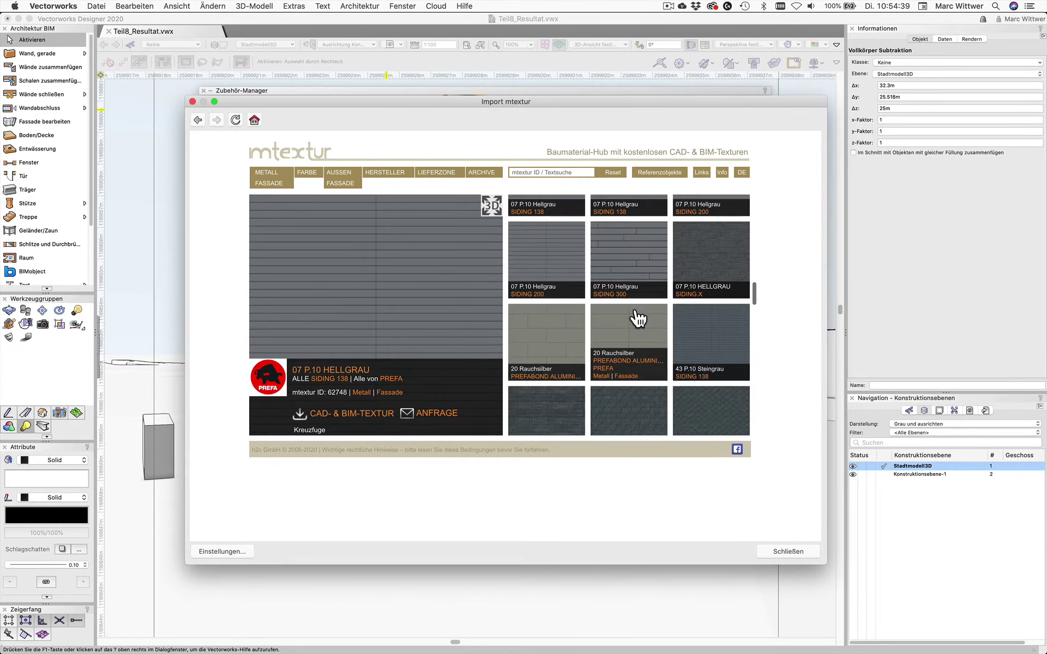
{"action": "left_click", "coordinate": [638, 318]}
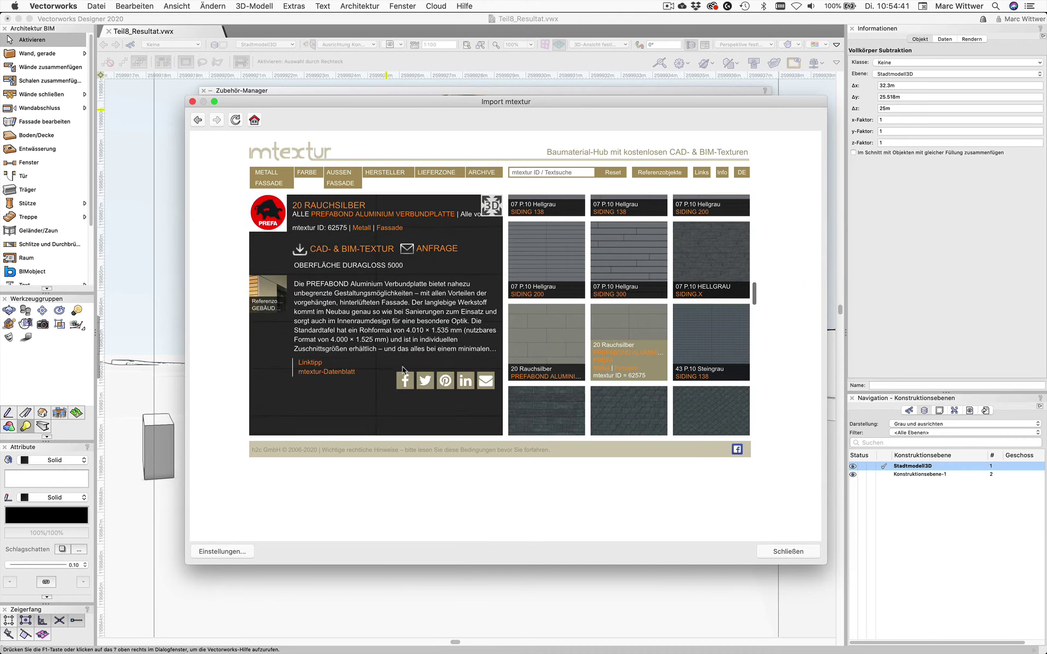
{"action": "left_click", "coordinate": [353, 252]}
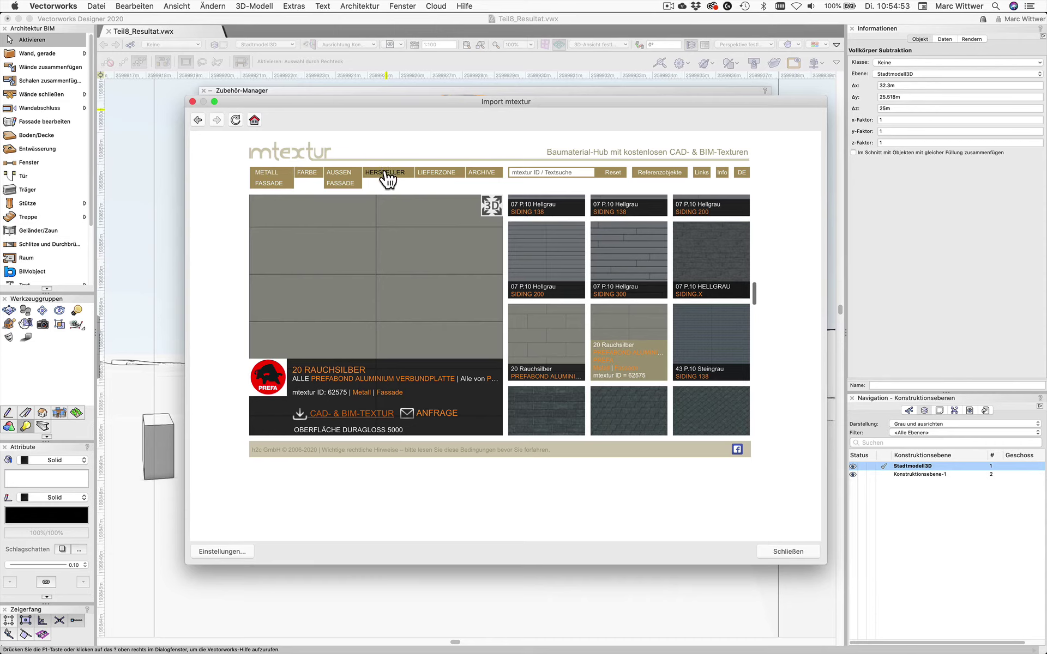
{"action": "left_click", "coordinate": [618, 176]}
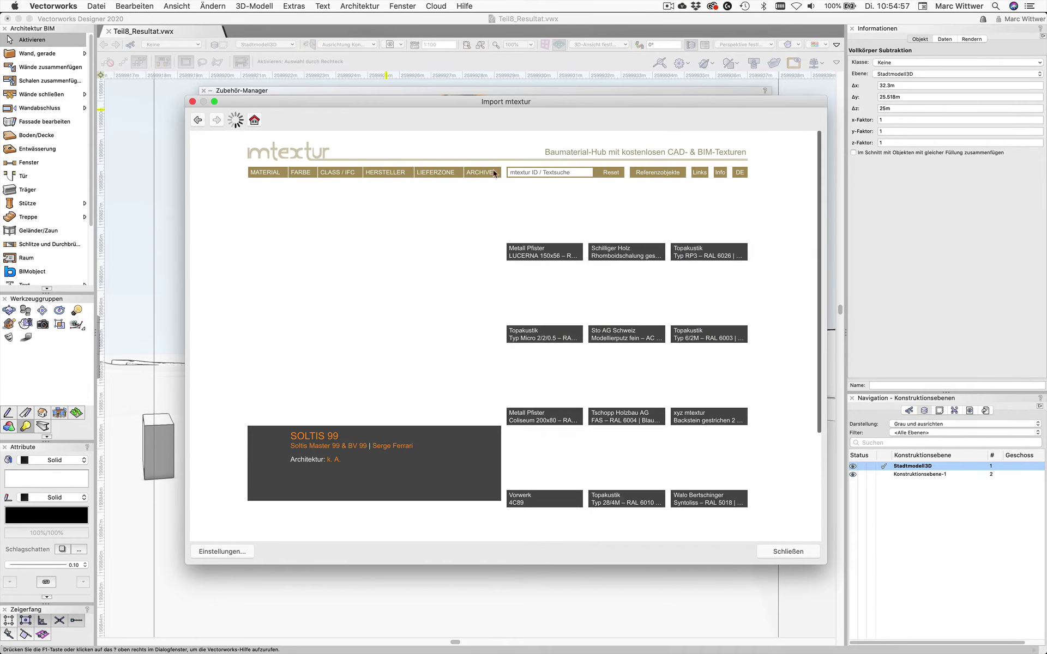
Import ESTESA 270X100 Blau Eloxiert from Metall Pfister's Streckmetall overview, then close mtextur
{"action": "left_click", "coordinate": [397, 178]}
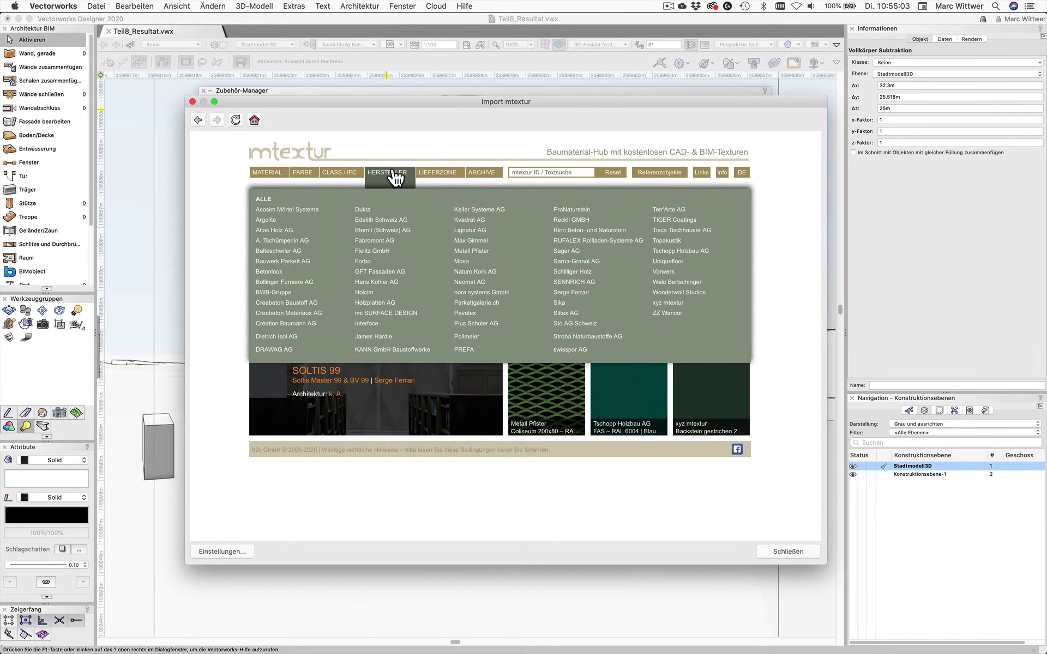
{"action": "left_click", "coordinate": [483, 252]}
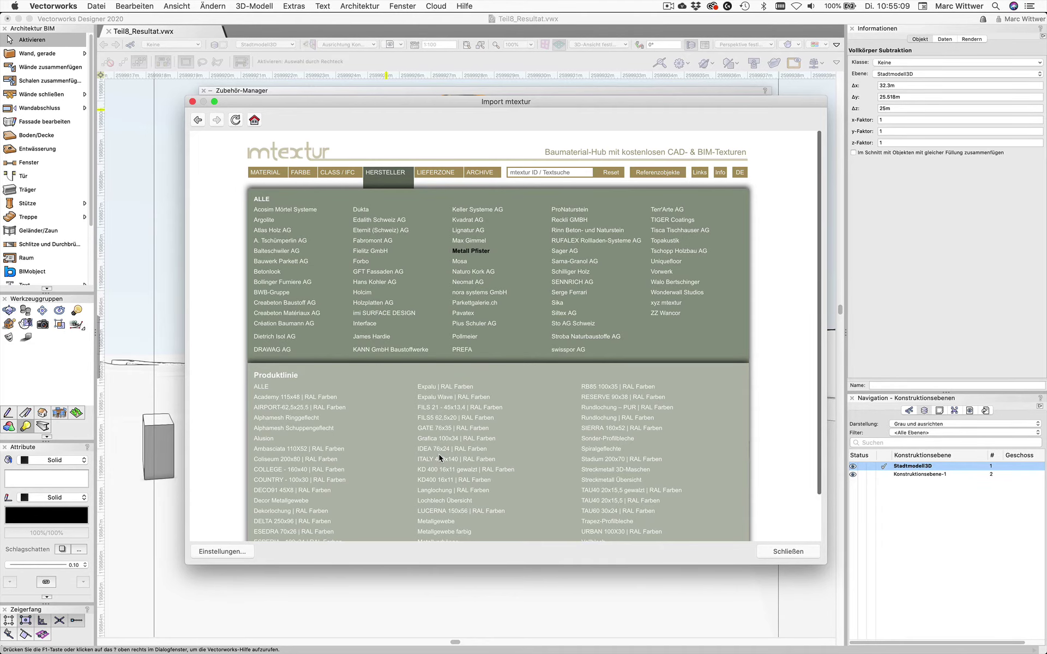
{"action": "left_click", "coordinate": [614, 481]}
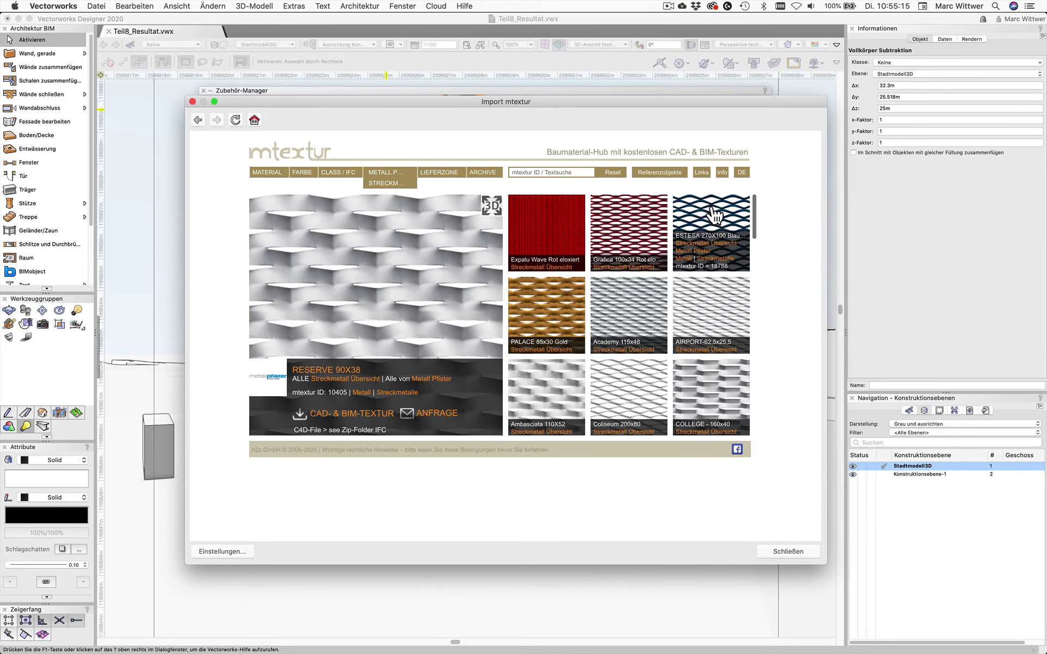
{"action": "mouse_move", "coordinate": [711, 229]}
{"action": "left_click", "coordinate": [711, 212]}
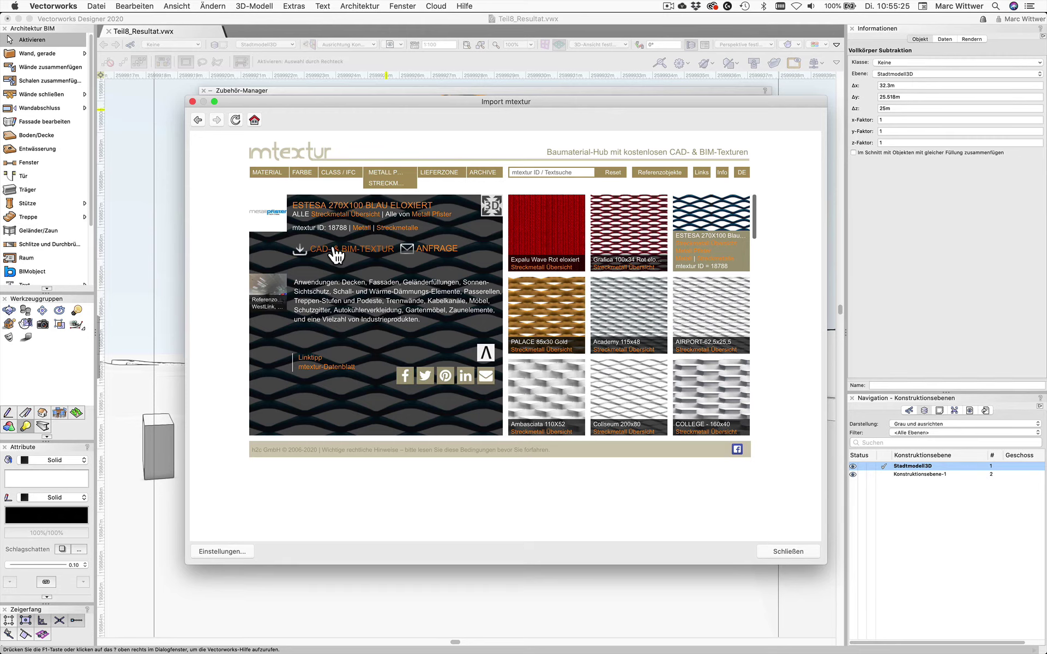
{"action": "left_click", "coordinate": [336, 254]}
{"action": "left_click", "coordinate": [787, 552]}
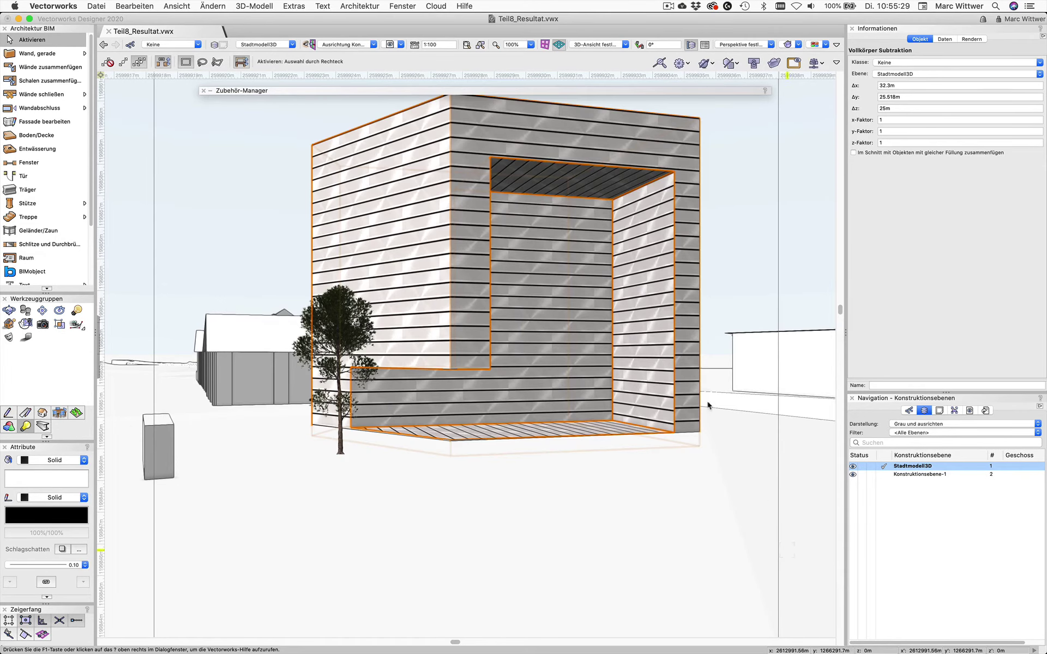
Apply the PREFA 20 Rauchsilber material to the building in the Render tab
{"action": "left_click", "coordinate": [973, 39]}
{"action": "left_click", "coordinate": [878, 171]}
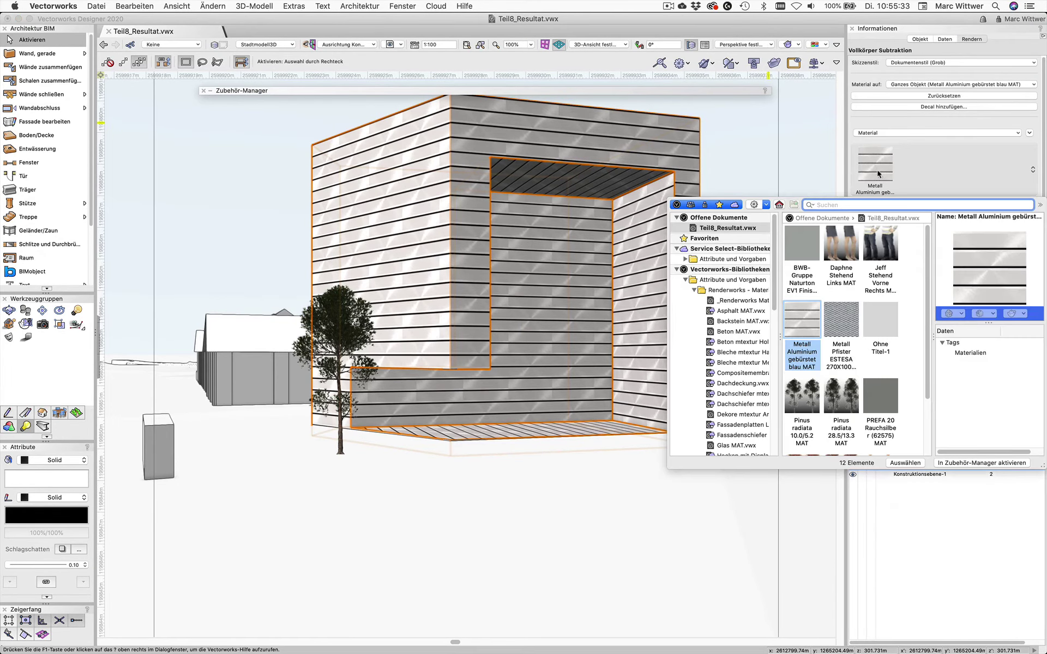
{"action": "scroll", "coordinate": [884, 334], "scroll_direction": "down", "scroll_amount": 2}
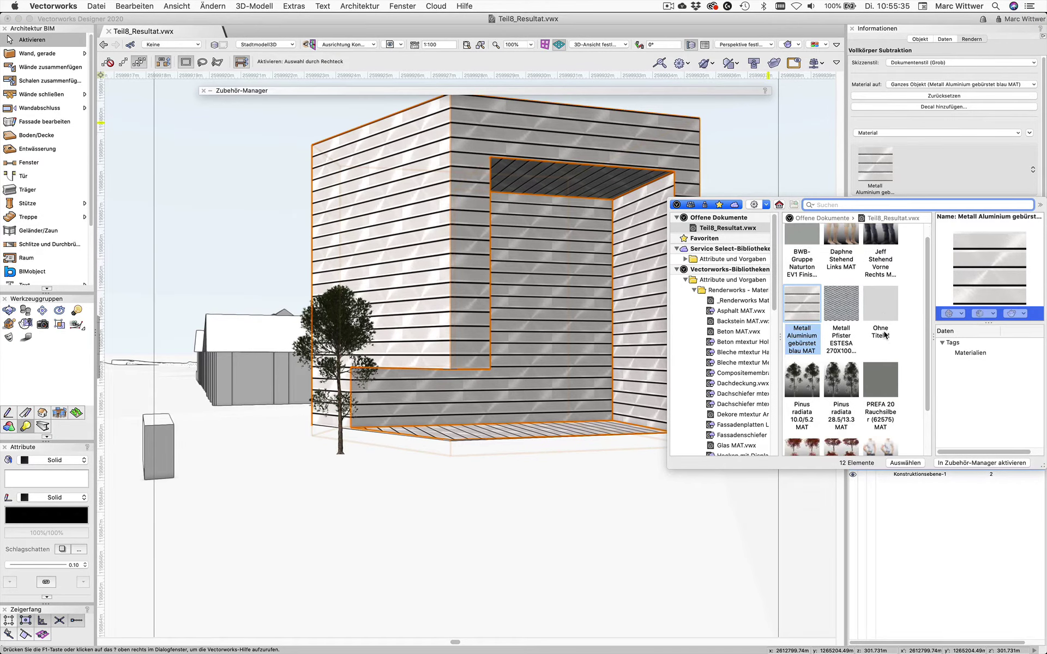
{"action": "left_click", "coordinate": [883, 366]}
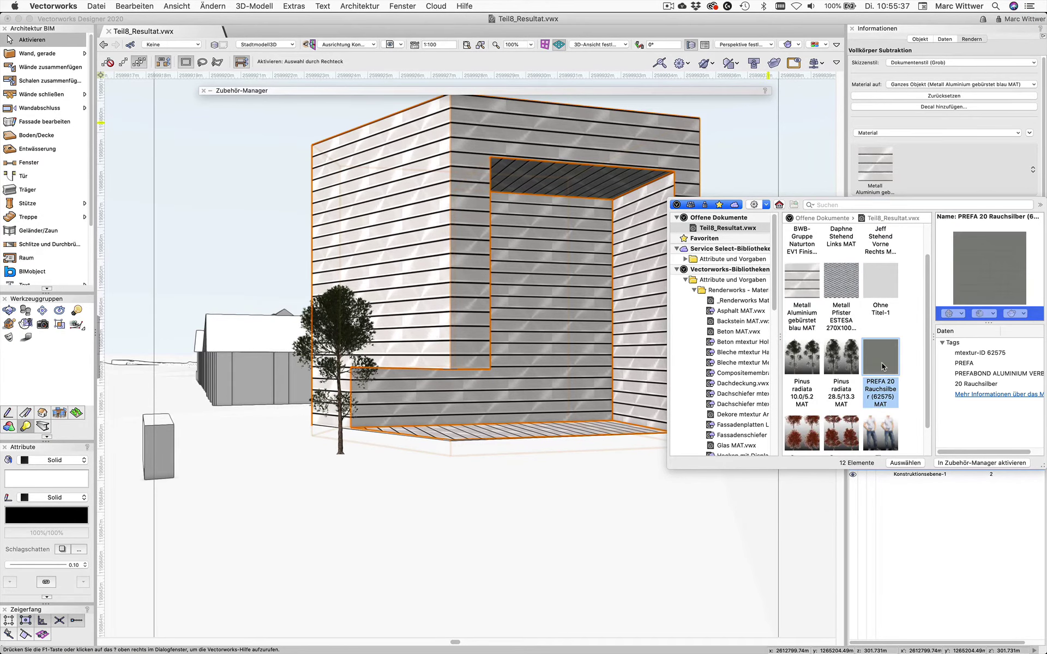
{"action": "double_click", "coordinate": [883, 367]}
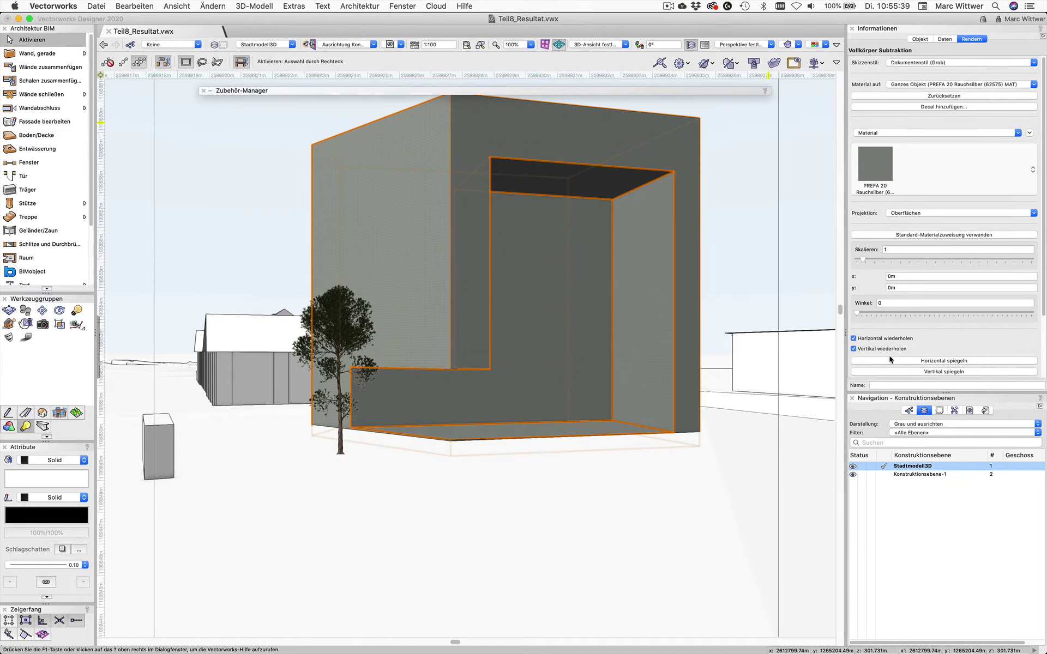
Preview PREFA 20 Rauchsilber's settings in Edit Material, trying size 0.5, then cancel
{"action": "double_click", "coordinate": [490, 90]}
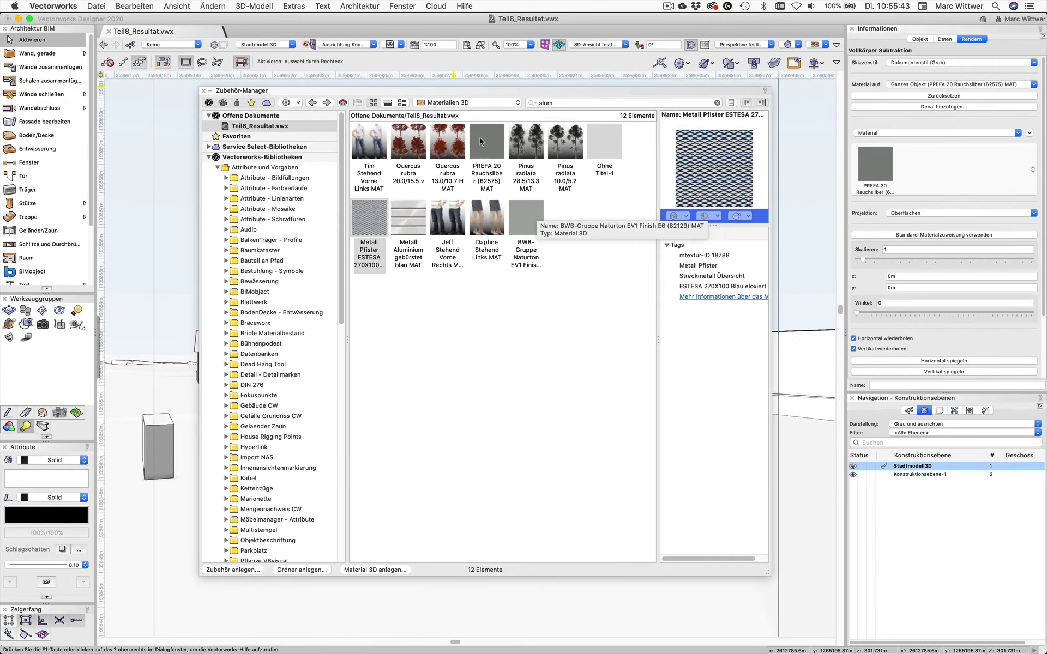
{"action": "right_click", "coordinate": [480, 137]}
{"action": "left_click", "coordinate": [517, 223]}
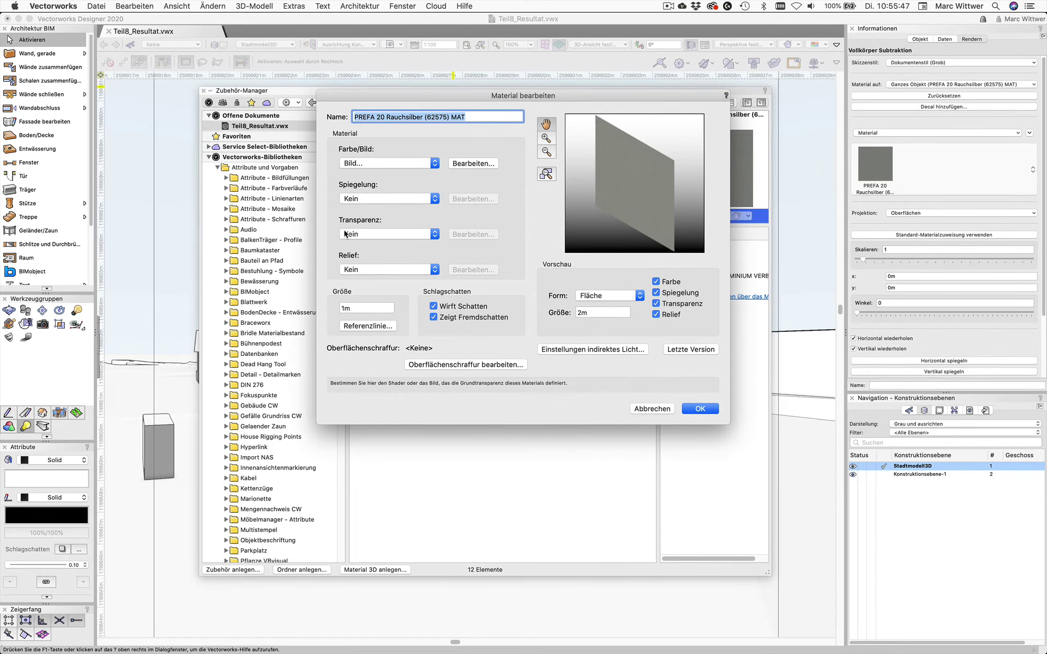
{"action": "left_click", "coordinate": [593, 312]}
{"action": "type", "text": "0.5"}
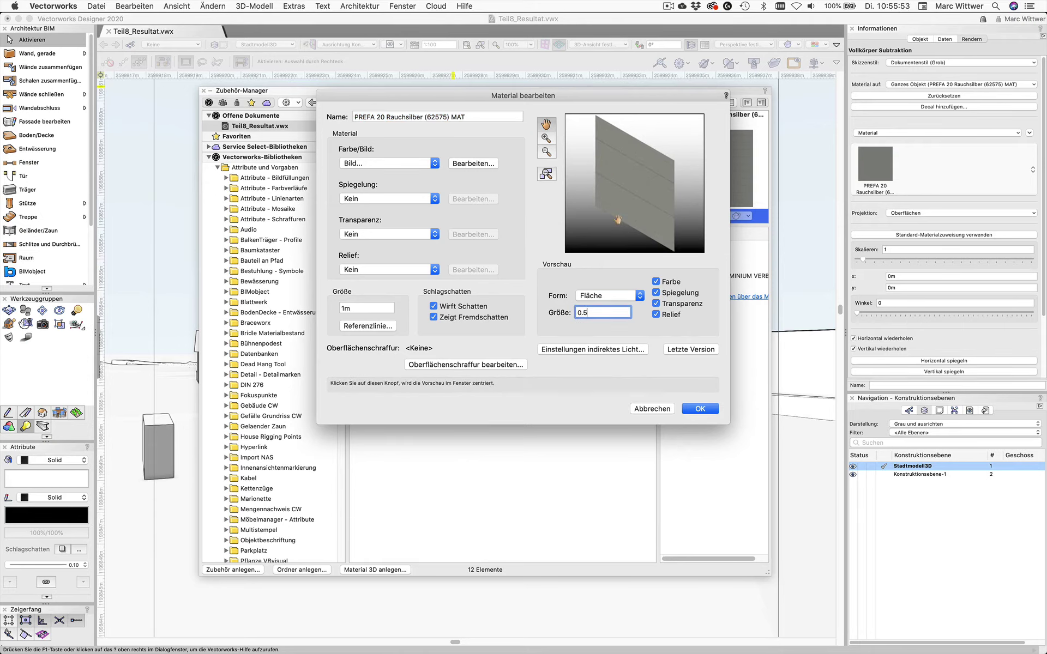
{"action": "left_click", "coordinate": [652, 410]}
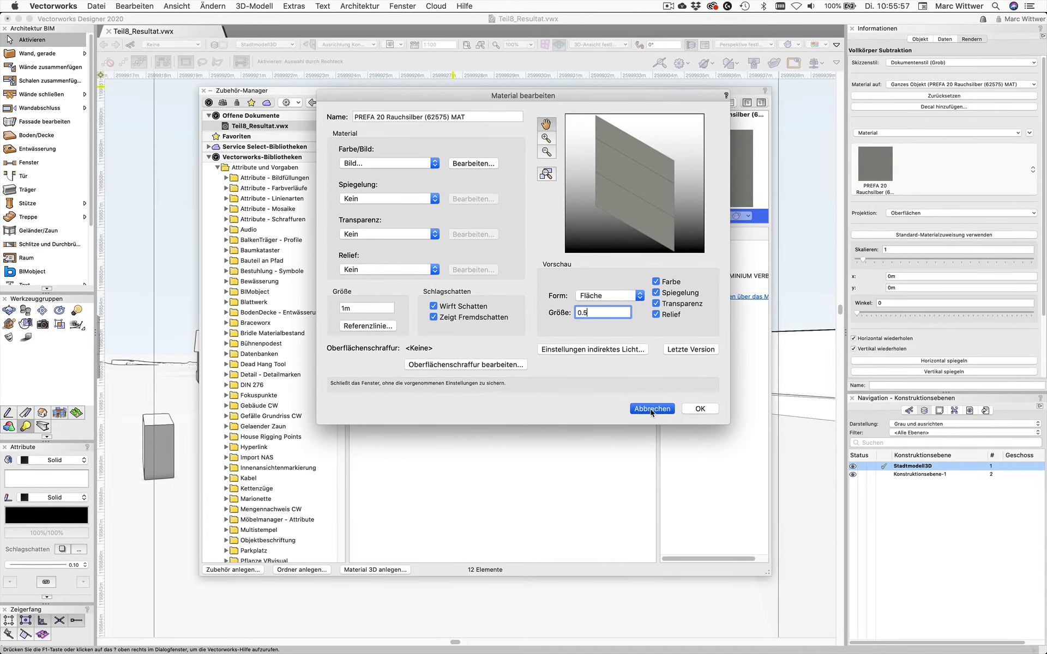
{"action": "left_click_drag", "start_coordinate": [652, 412], "coordinate": [389, 117]}
{"action": "left_click", "coordinate": [653, 410]}
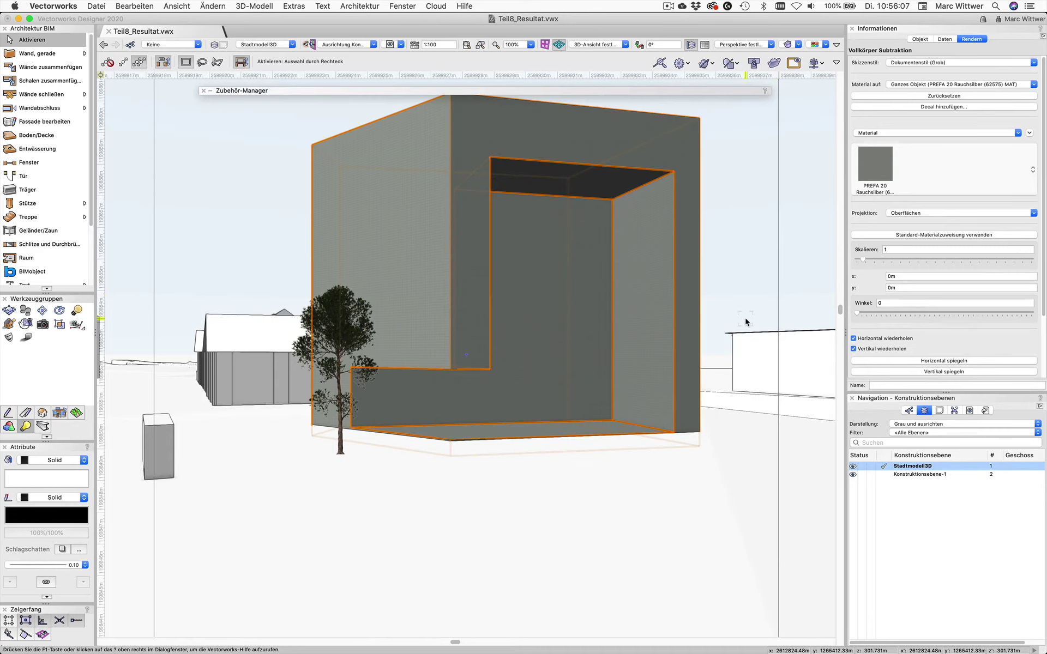
Draw a rectangle over the front facade's upper part and convert it to a 3D polygon
{"action": "key", "text": "4"}
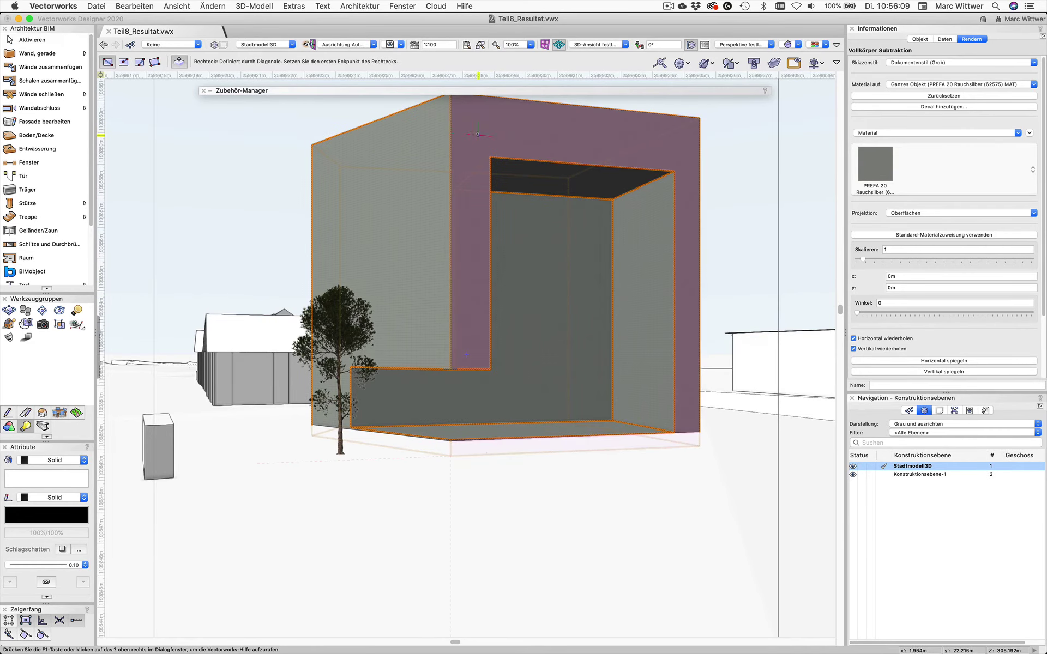
{"action": "left_click", "coordinate": [472, 122]}
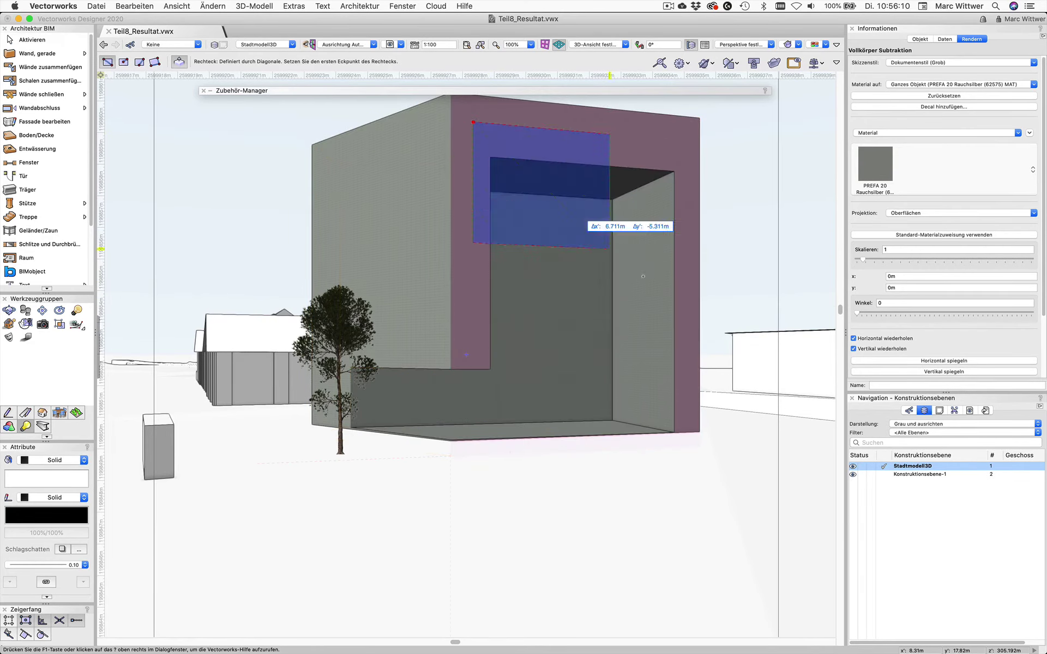
{"action": "left_click", "coordinate": [687, 256]}
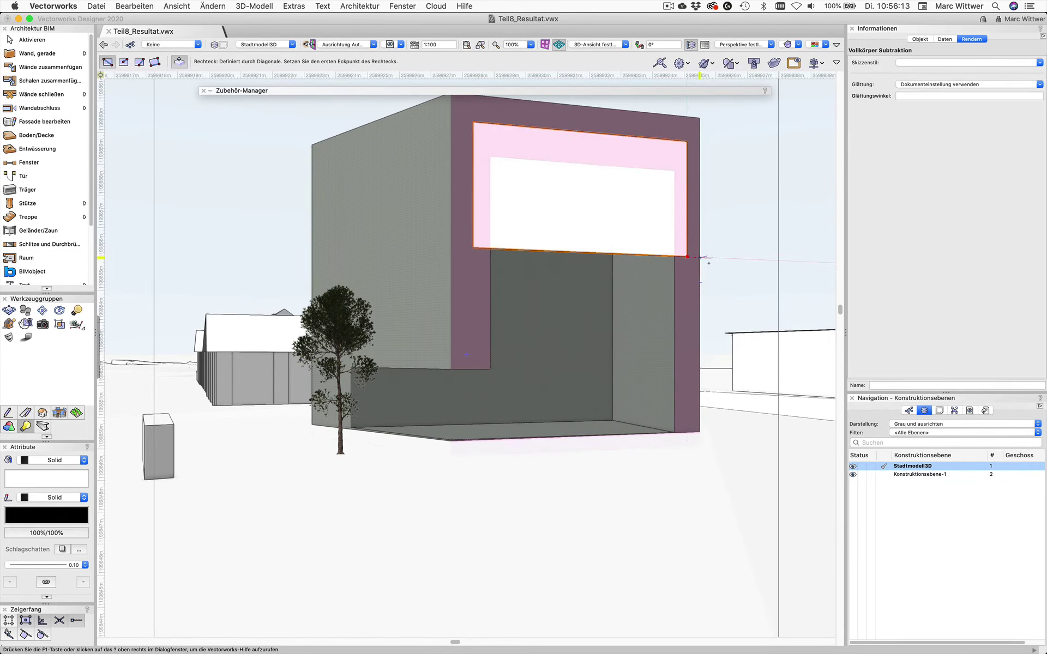
{"action": "left_click", "coordinate": [274, 5]}
{"action": "left_click", "coordinate": [274, 187]}
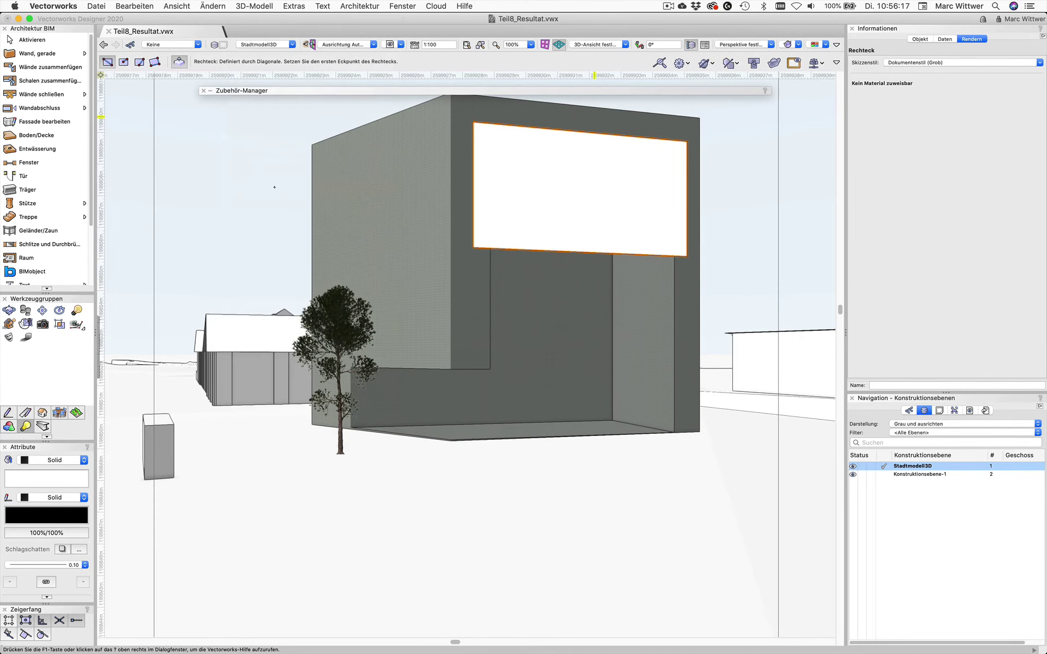
Give the polygon the Metall Pfister ESTESA 270X100 Blau material
{"action": "left_click", "coordinate": [898, 133]}
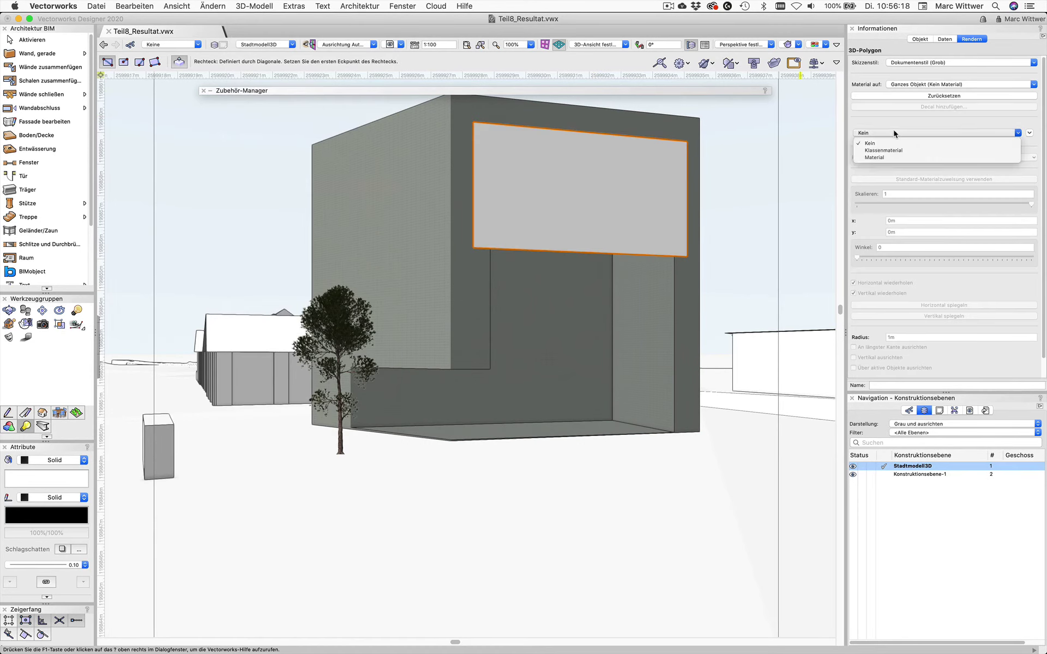
{"action": "left_click", "coordinate": [887, 157]}
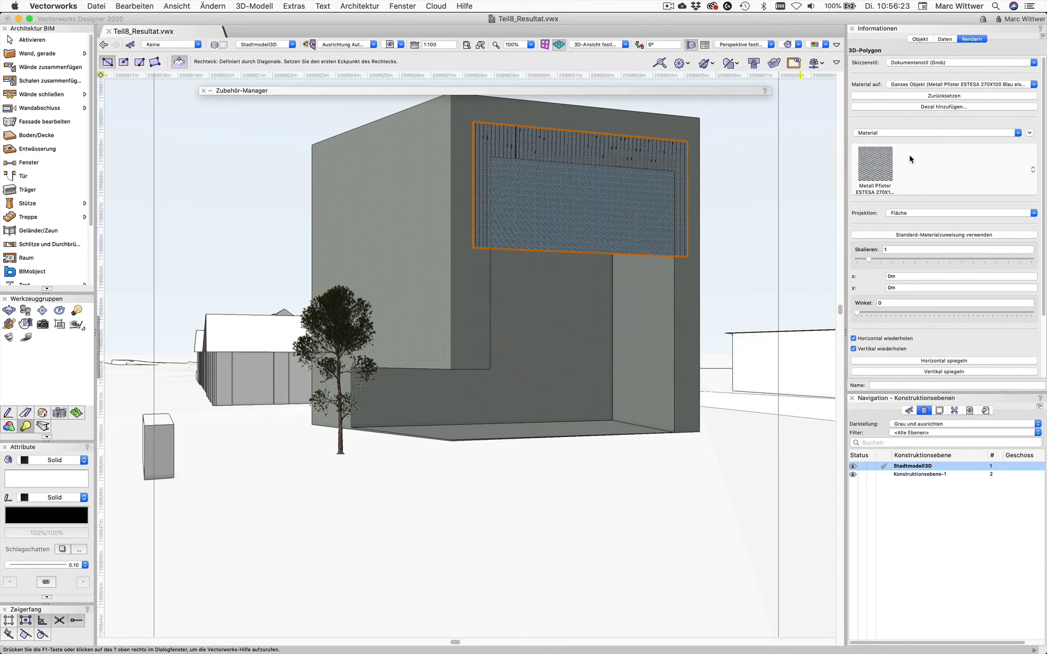
{"action": "left_click", "coordinate": [30, 40]}
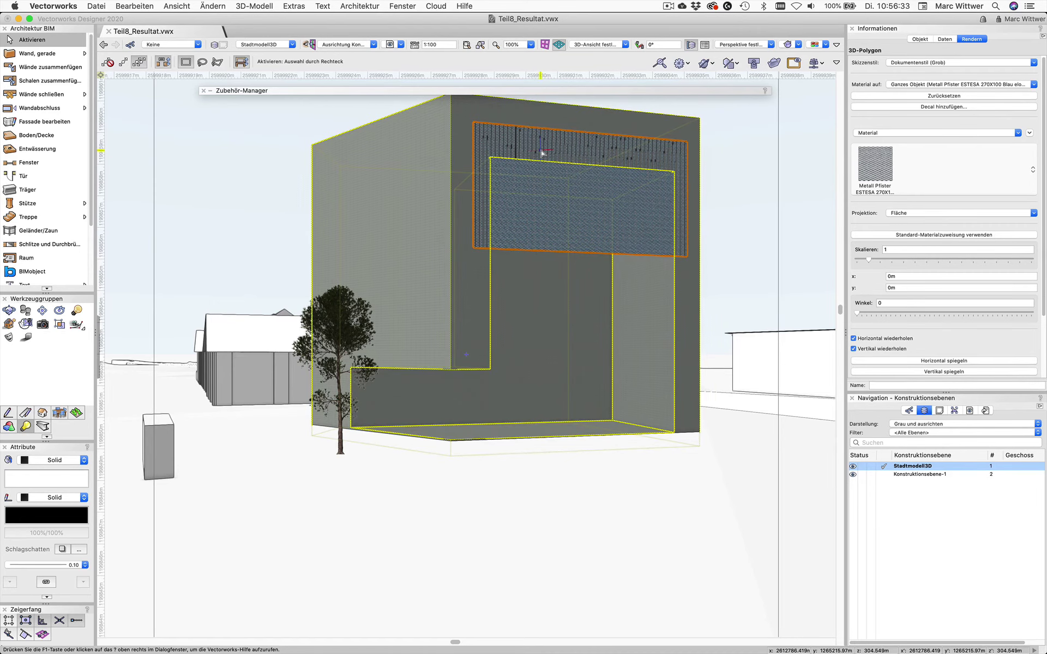
{"action": "left_click", "coordinate": [920, 40]}
In Top/Plan view, move the panel 0.01m off the facade from its vertex
{"action": "key", "text": "F5"}
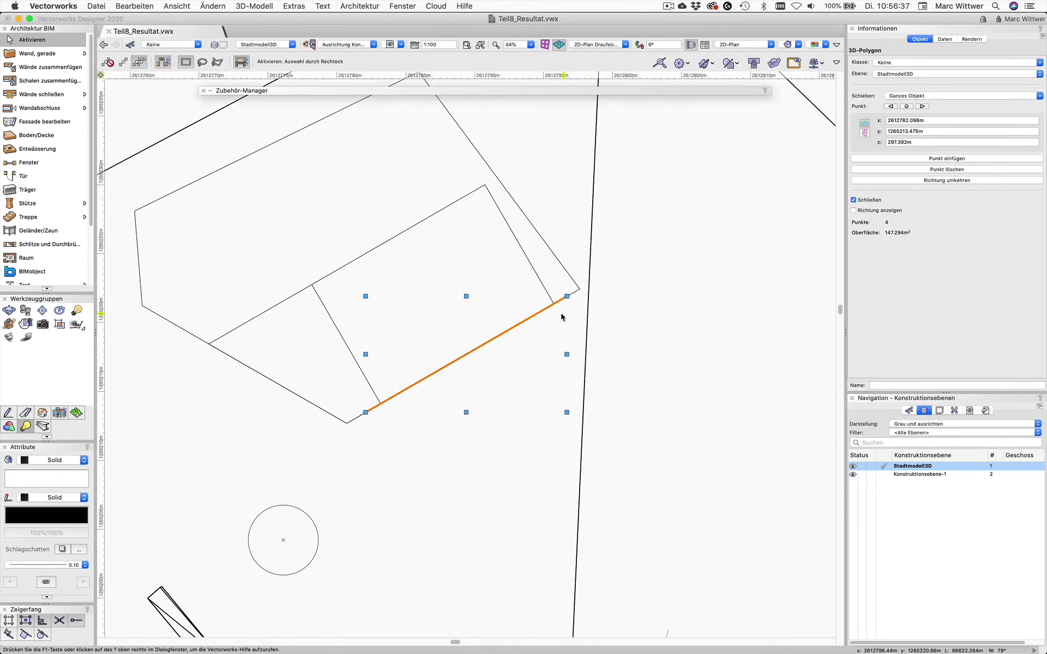
{"action": "scroll", "coordinate": [581, 261], "scroll_direction": "up", "scroll_amount": 3}
{"action": "scroll", "coordinate": [581, 259], "scroll_direction": "up", "scroll_amount": 3}
{"action": "scroll", "coordinate": [581, 261], "scroll_direction": "up", "scroll_amount": 3}
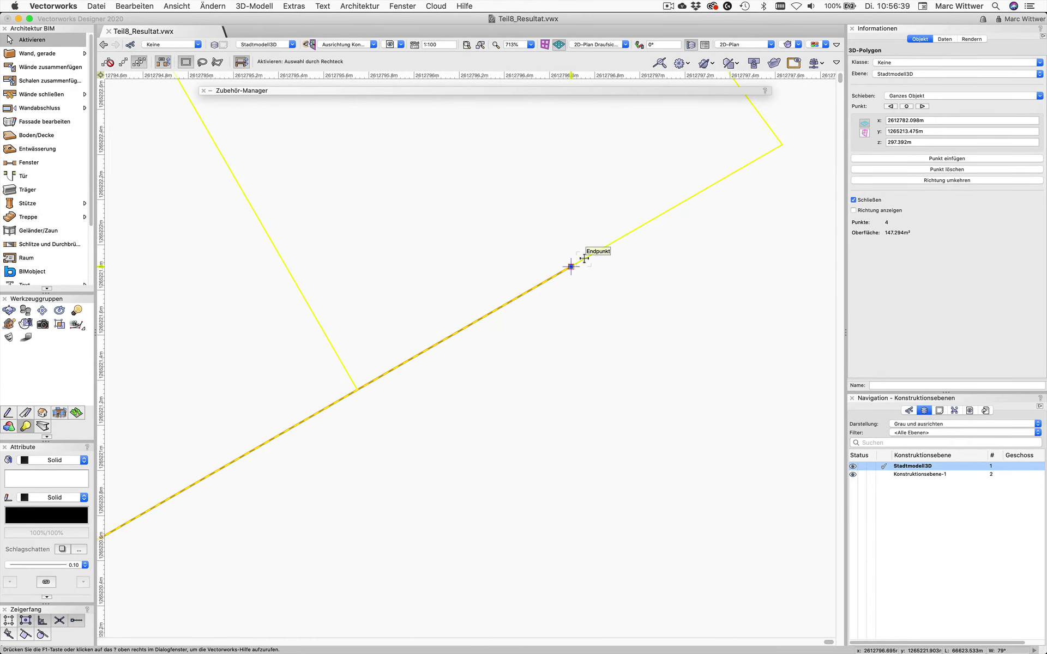
{"action": "scroll", "coordinate": [582, 261], "scroll_direction": "up", "scroll_amount": 1}
{"action": "key", "text": "m"}
{"action": "left_click", "coordinate": [564, 270]}
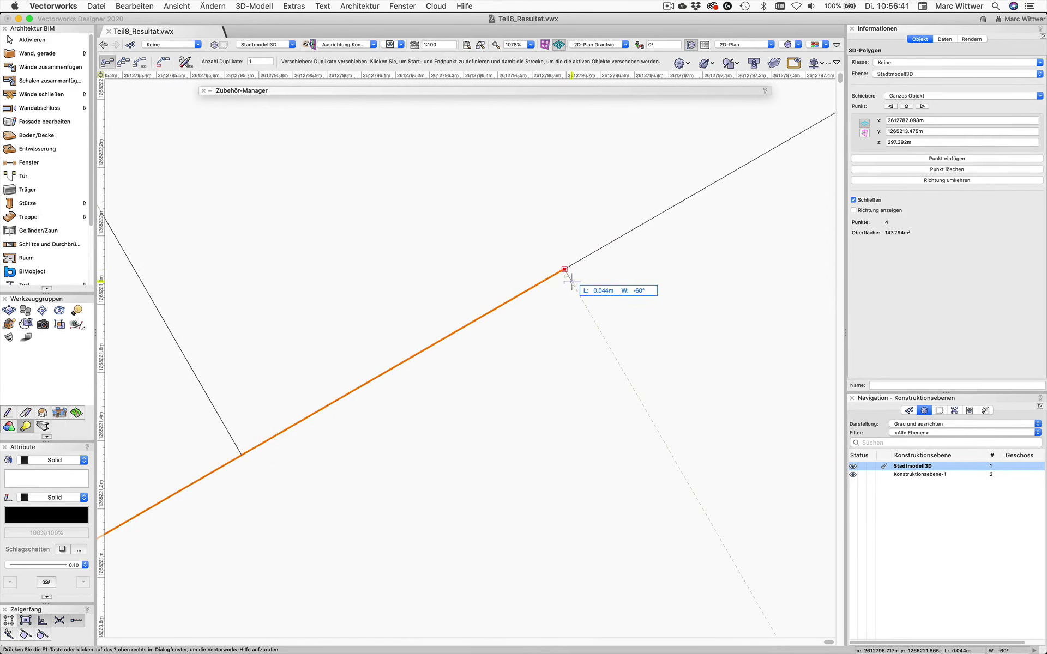
{"action": "key", "text": "Tab"}
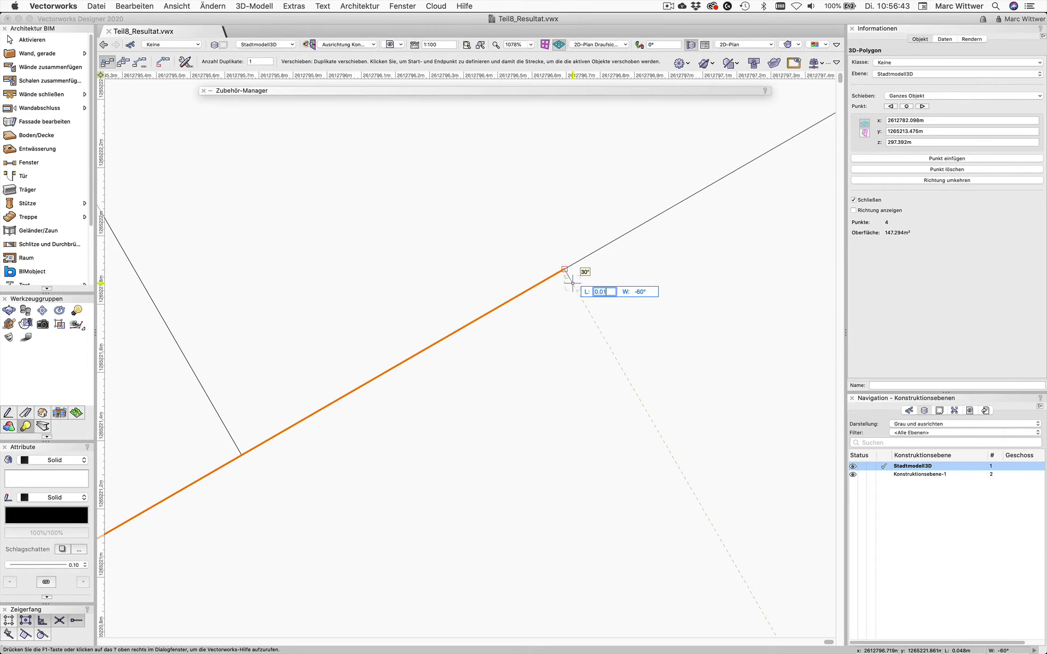
{"action": "key", "text": "Return"}
{"action": "left_click", "coordinate": [565, 269]}
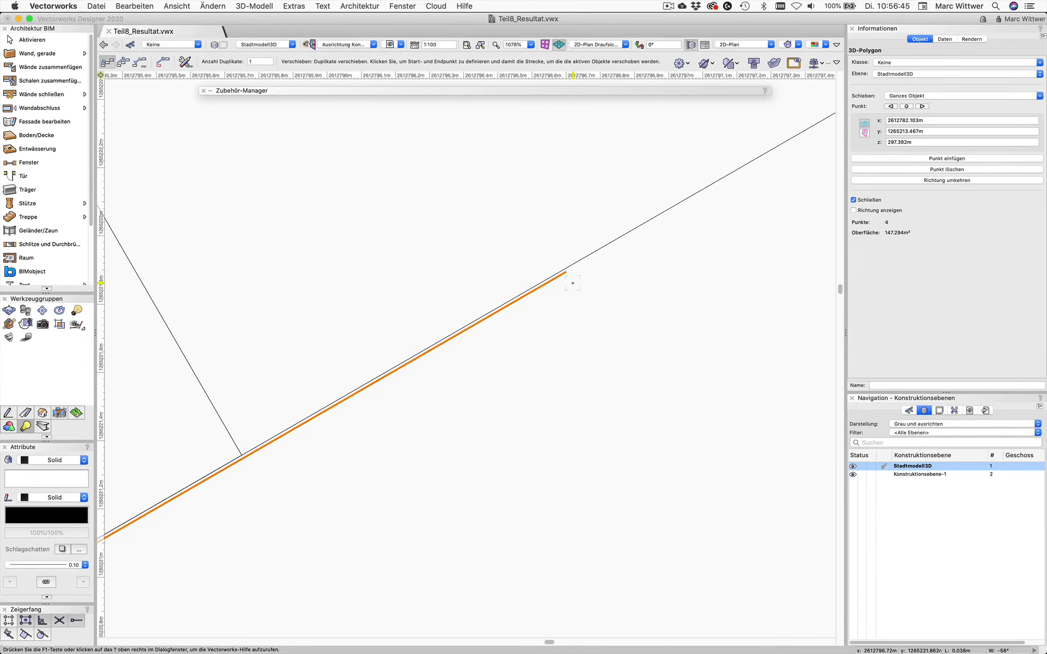
Return to the Selection tool and bring up the layout list with 012 Renderings
{"action": "scroll", "coordinate": [570, 278], "scroll_direction": "down", "scroll_amount": 5}
{"action": "scroll", "coordinate": [572, 283], "scroll_direction": "down", "scroll_amount": 3}
{"action": "scroll", "coordinate": [573, 283], "scroll_direction": "down", "scroll_amount": 1}
{"action": "scroll", "coordinate": [572, 283], "scroll_direction": "down", "scroll_amount": 2}
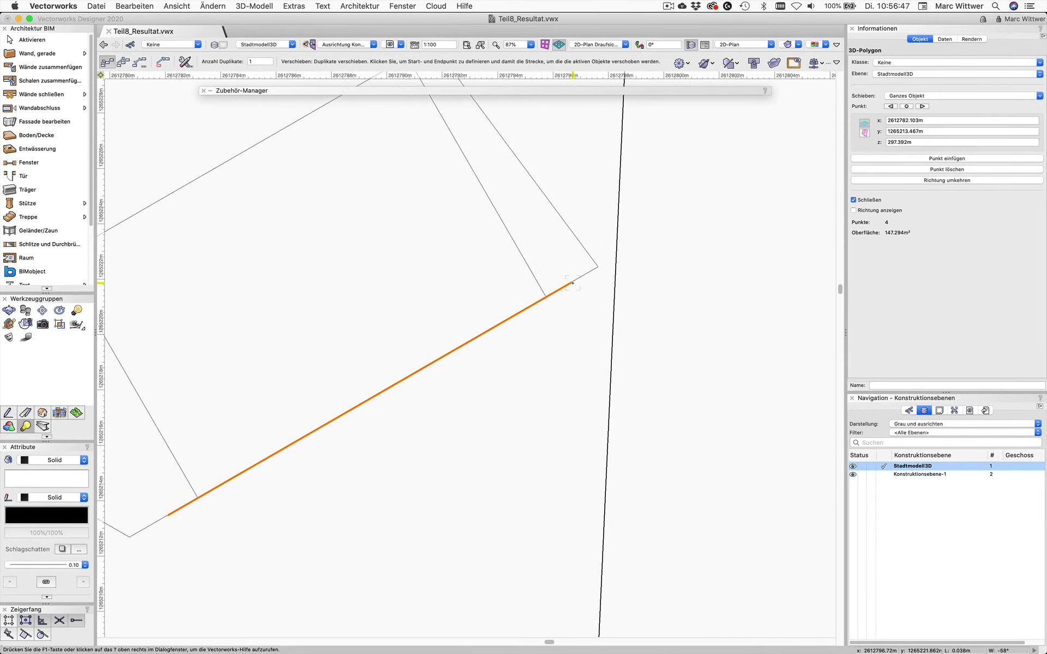
{"action": "scroll", "coordinate": [572, 283], "scroll_direction": "down", "scroll_amount": 1}
{"action": "left_click", "coordinate": [11, 40]}
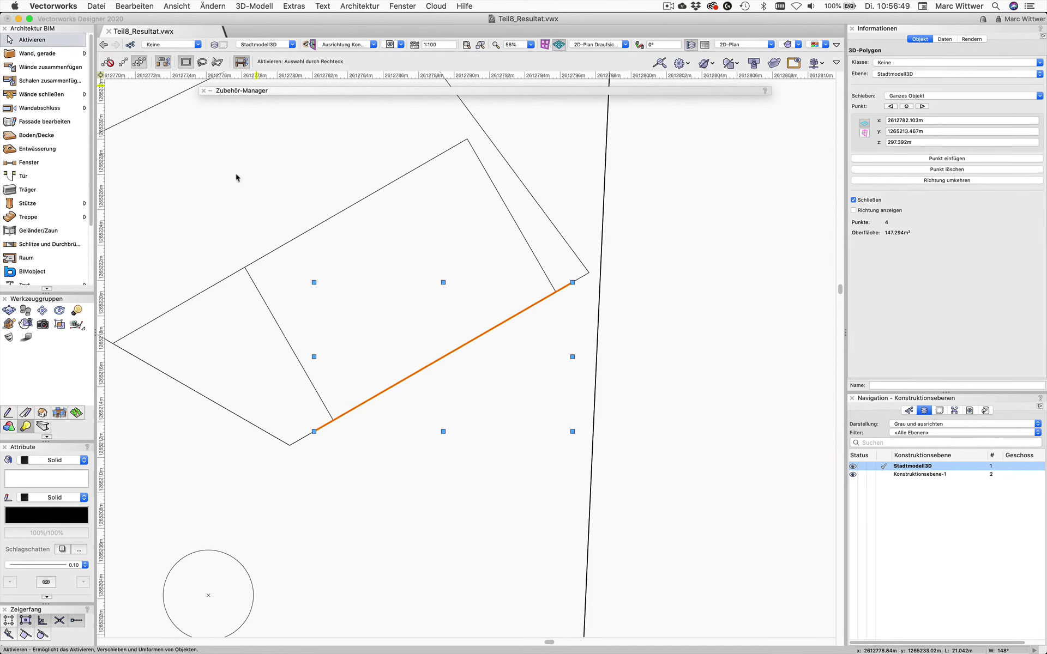
{"action": "scroll", "coordinate": [541, 347], "scroll_direction": "down", "scroll_amount": 2}
Open layout 012 Renderings, select the upper daytime viewport and start its Update
{"action": "left_click", "coordinate": [939, 412]}
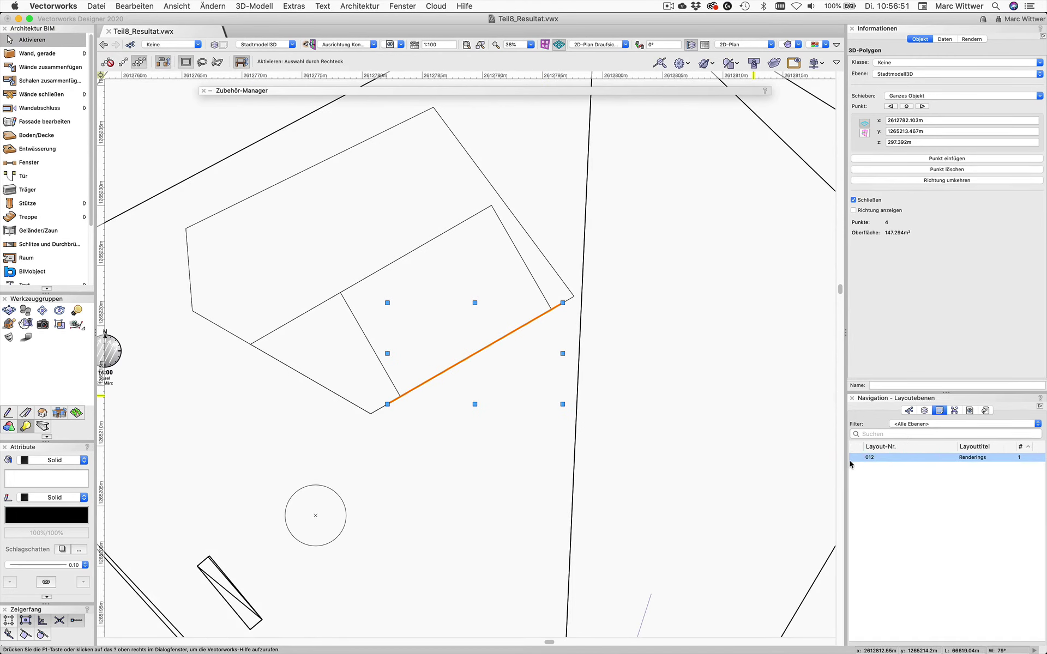
{"action": "left_click", "coordinate": [855, 459]}
{"action": "left_click", "coordinate": [469, 407]}
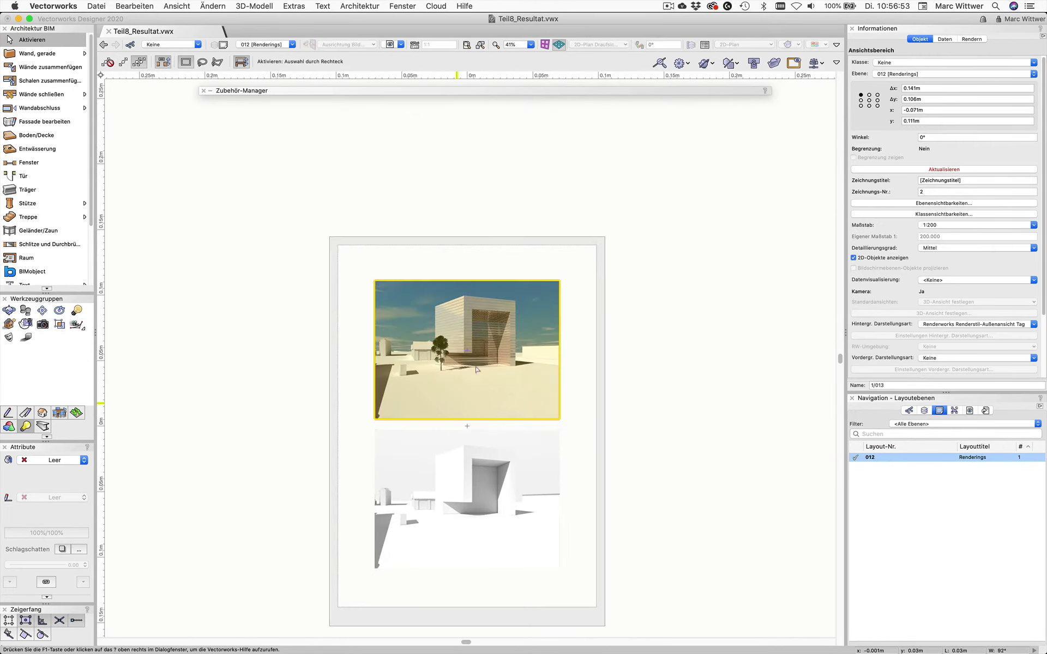
{"action": "scroll", "coordinate": [476, 367], "scroll_direction": "up", "scroll_amount": 2}
{"action": "left_click", "coordinate": [915, 170]}
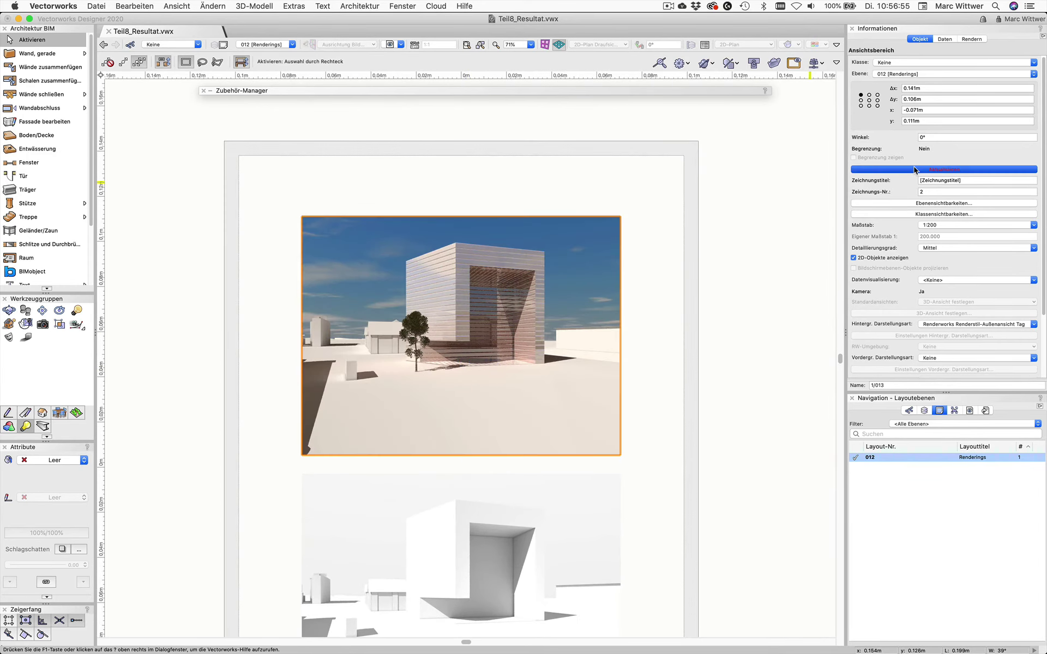
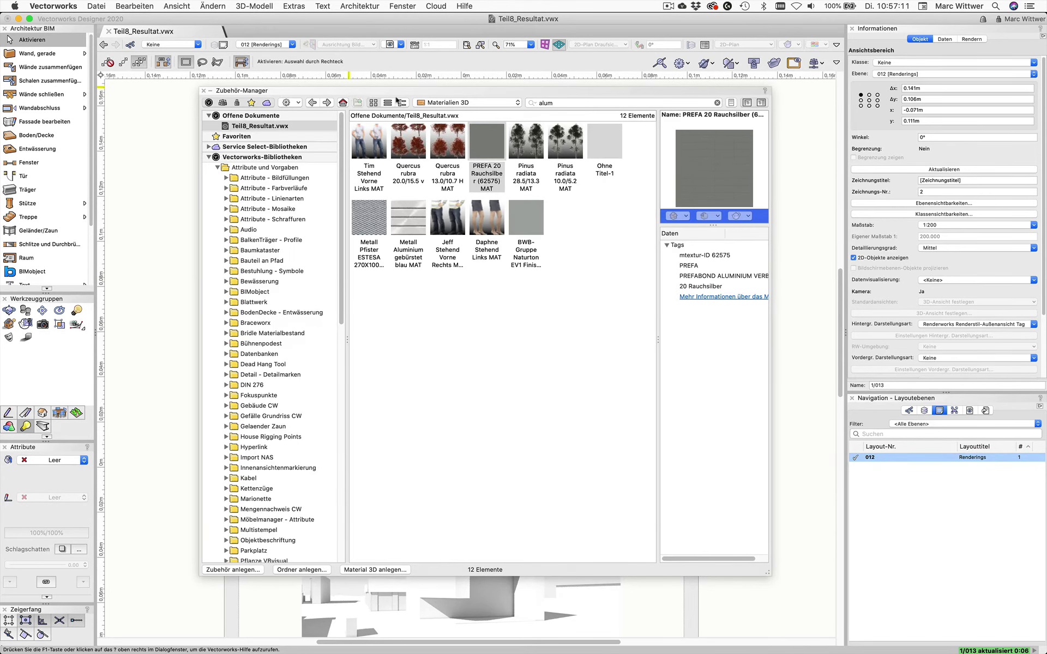
Change the PREFA material's size value to 5 and close its editor
{"action": "right_click", "coordinate": [484, 136]}
{"action": "left_click", "coordinate": [521, 220]}
{"action": "left_click", "coordinate": [369, 308]}
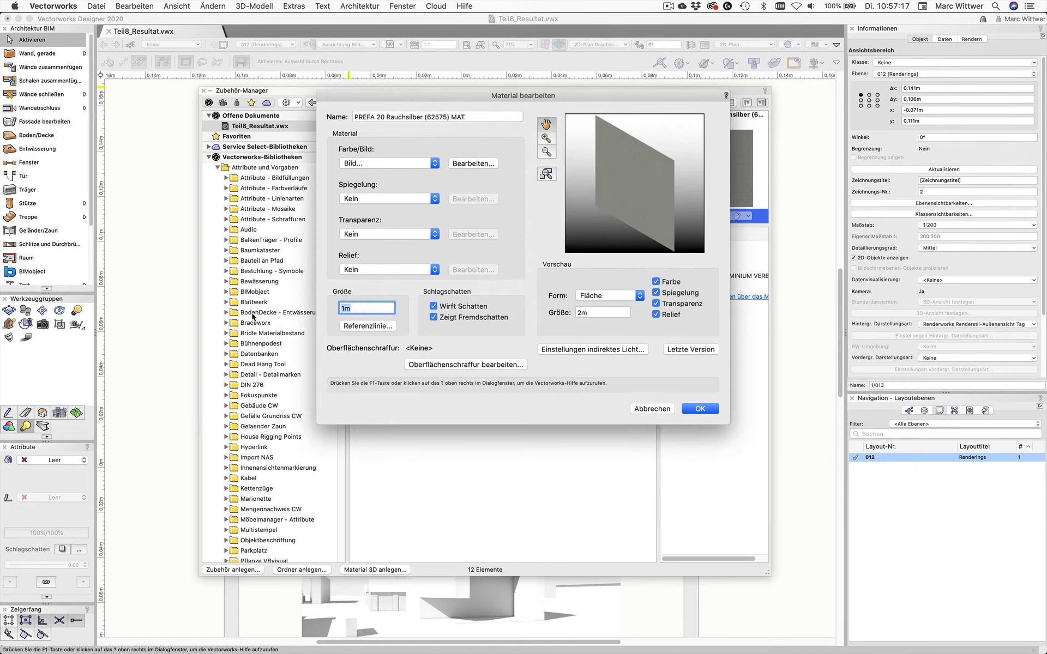
{"action": "type", "text": "5"}
{"action": "left_click", "coordinate": [702, 409]}
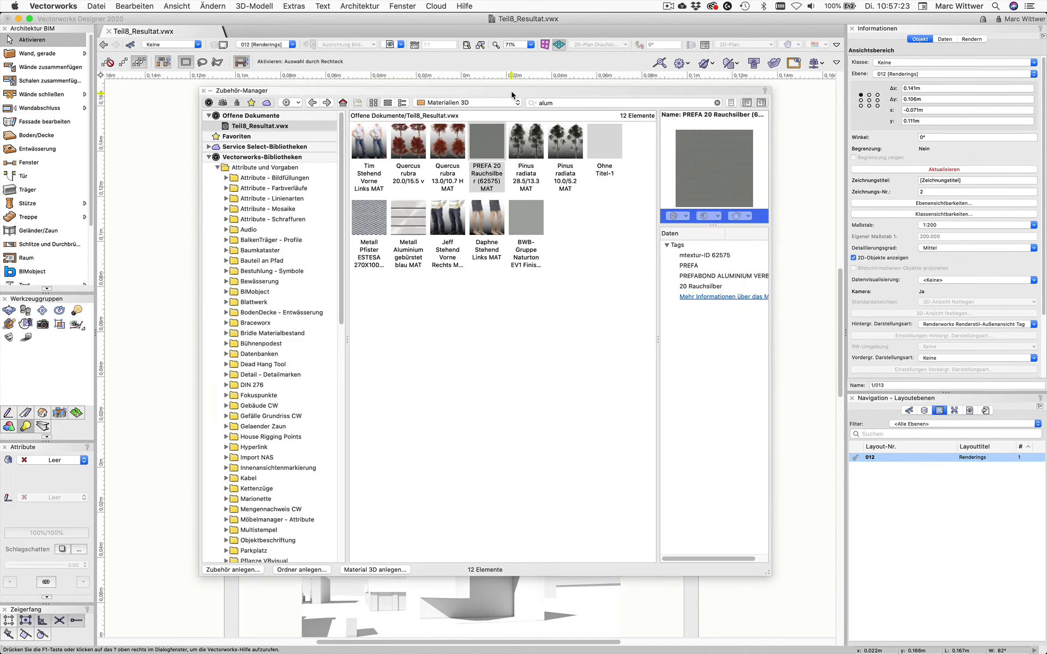
Edit the Metall Pfister material and set its preview size to 5
{"action": "right_click", "coordinate": [375, 208]}
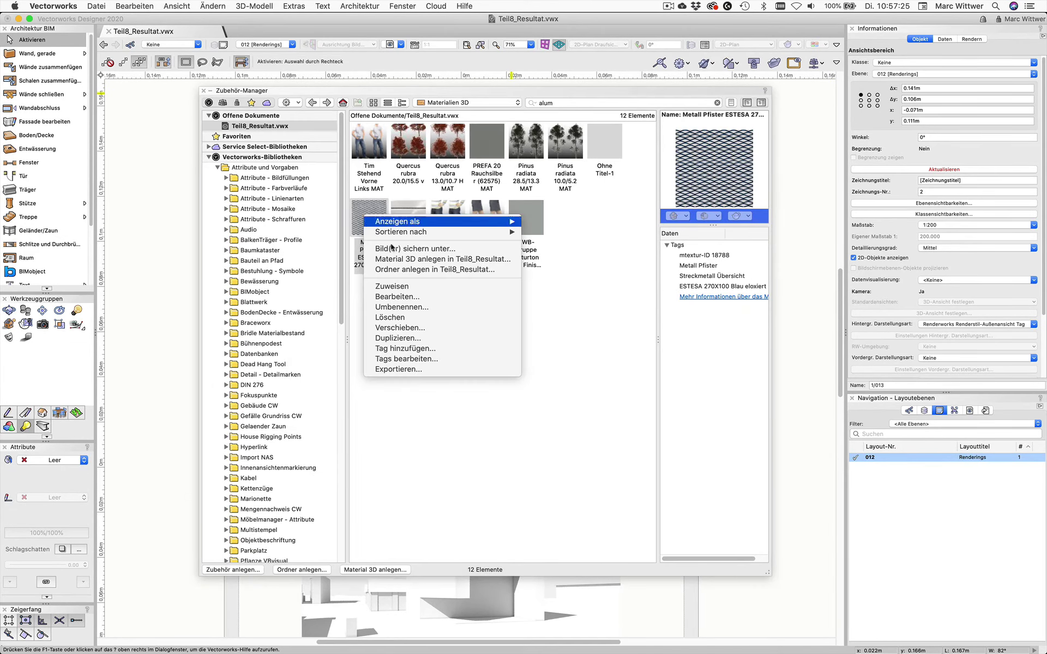
{"action": "left_click", "coordinate": [406, 295]}
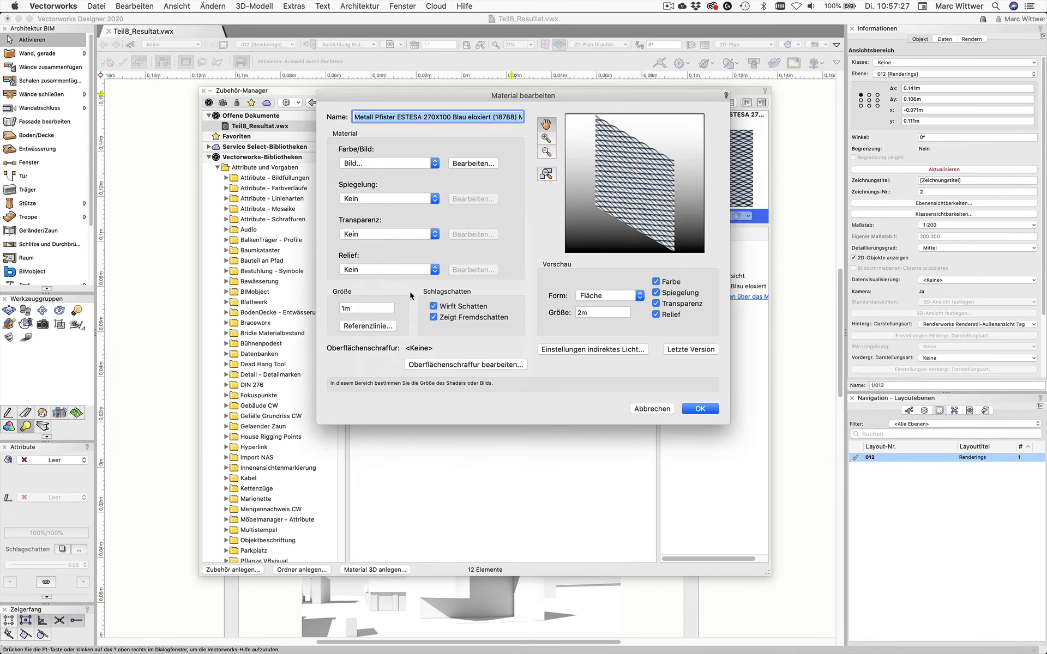
{"action": "double_click", "coordinate": [581, 312]}
{"action": "type", "text": "0."}
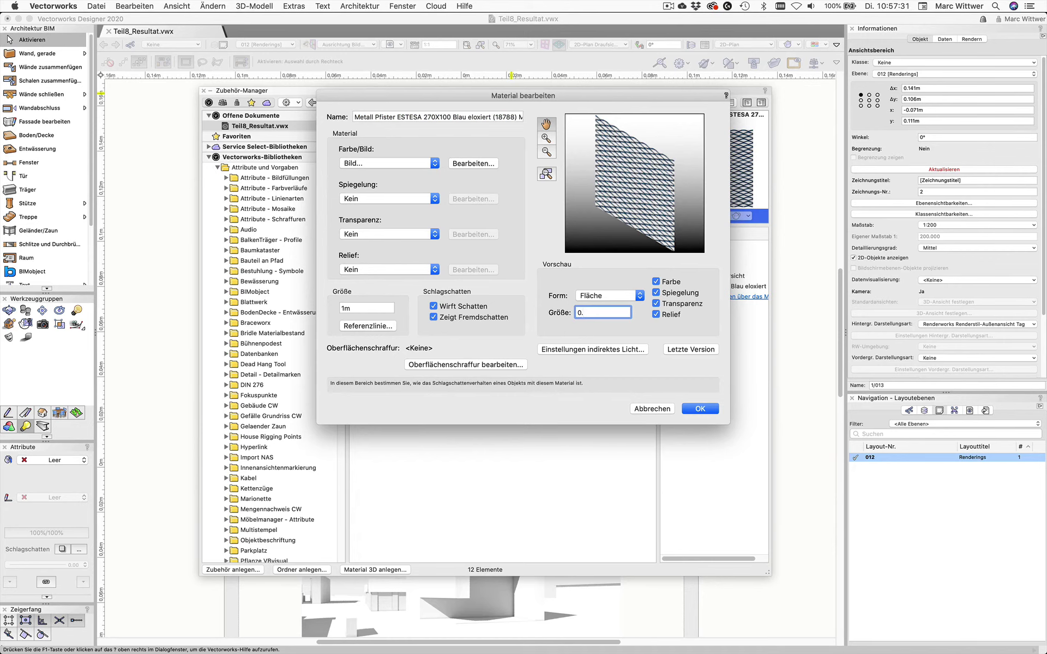
{"action": "type", "text": "5"}
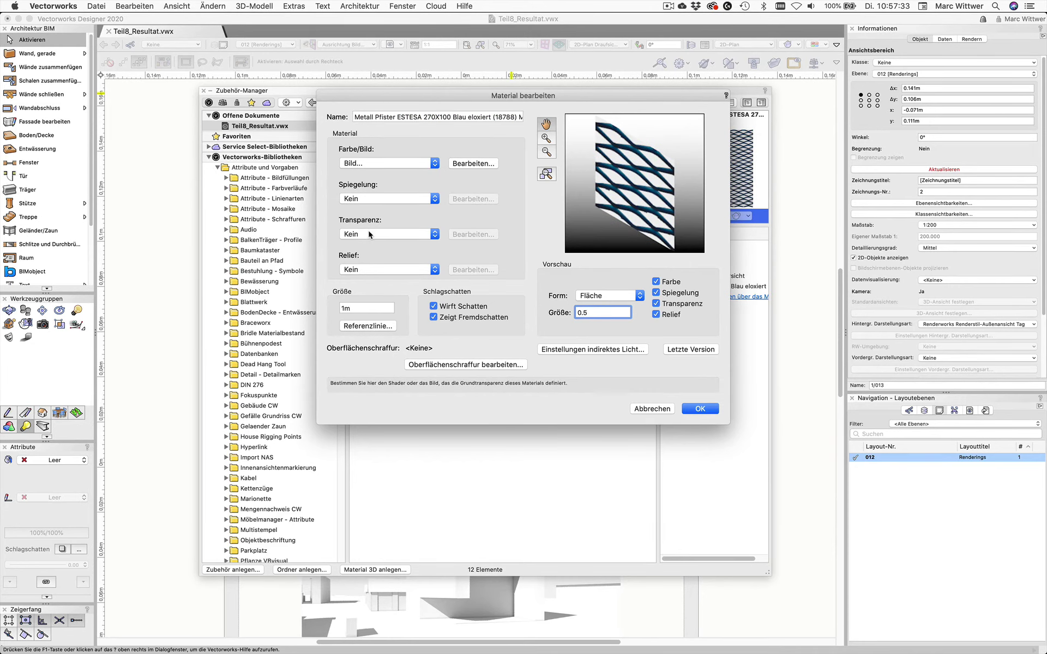
Give Metall Pfister a Bildmaske transparency from an existing library image and save the material
{"action": "left_click", "coordinate": [404, 235]}
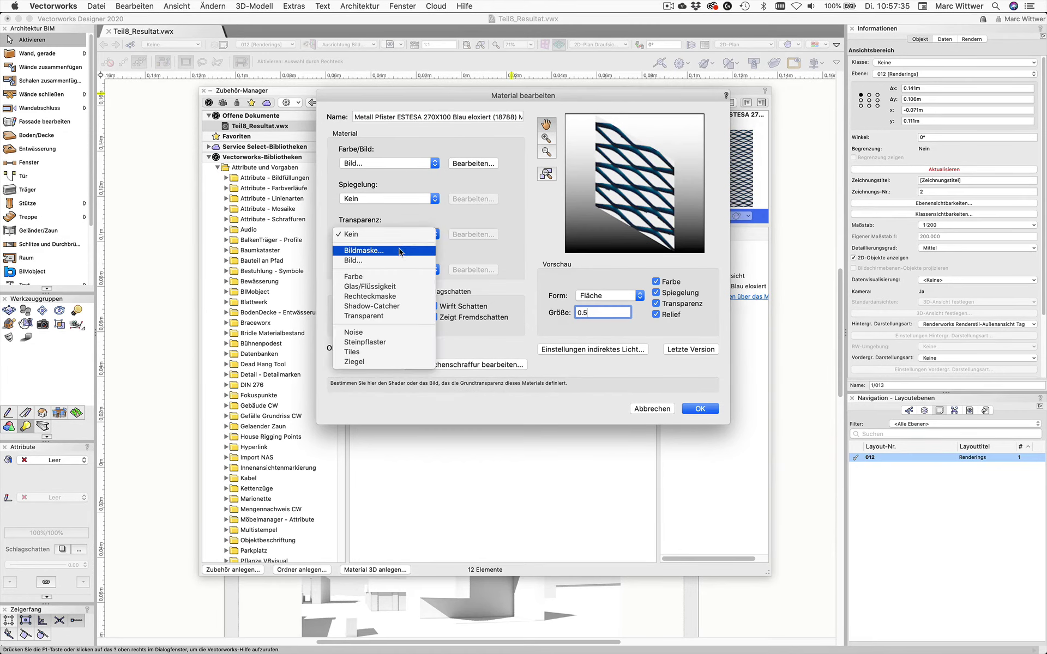
{"action": "left_click", "coordinate": [399, 249]}
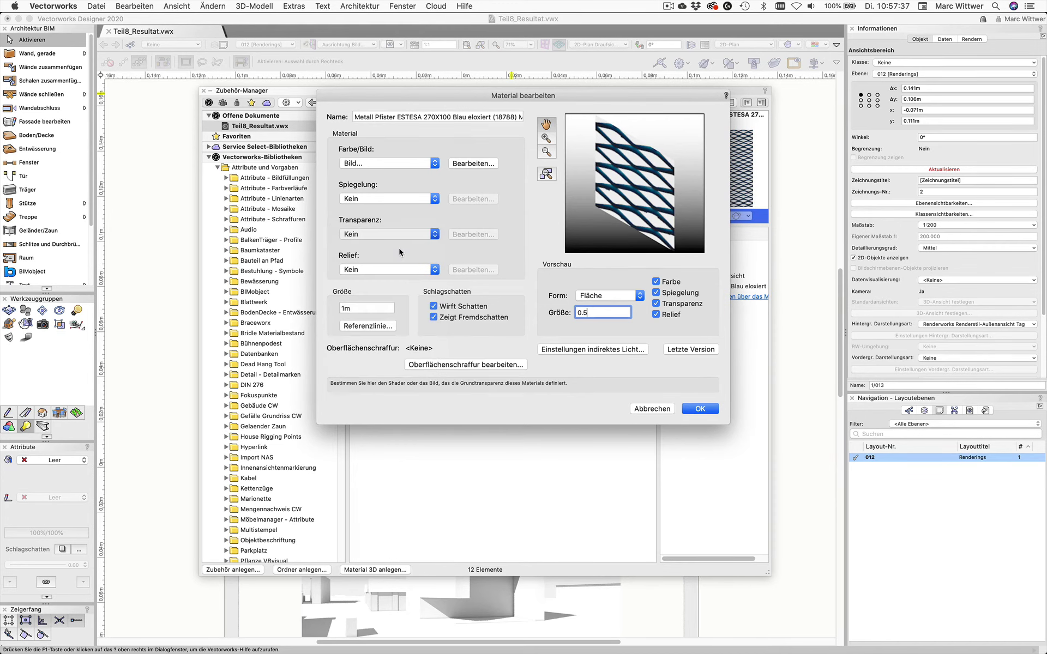
{"action": "left_click", "coordinate": [483, 179]}
{"action": "left_click", "coordinate": [529, 191]}
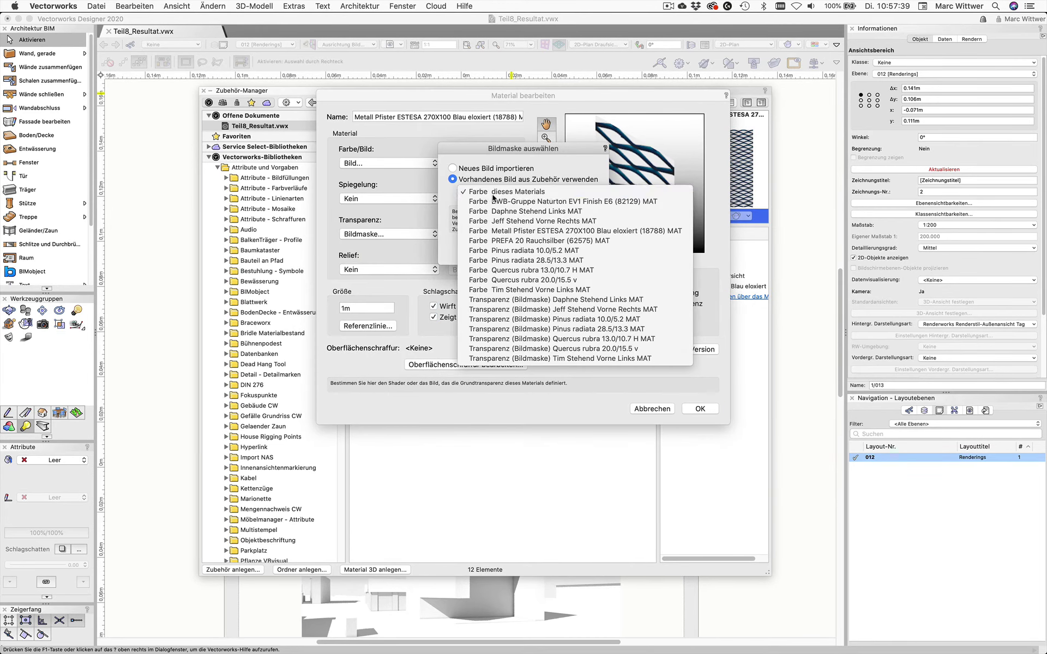
{"action": "left_click", "coordinate": [578, 249]}
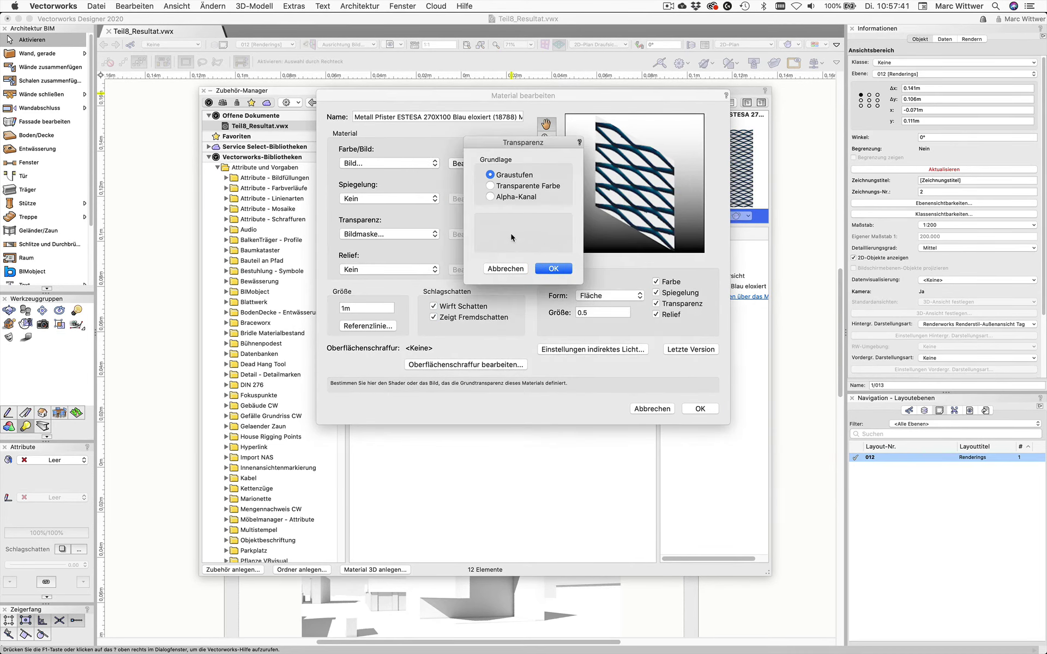
{"action": "left_click", "coordinate": [516, 187]}
{"action": "key", "text": "Return"}
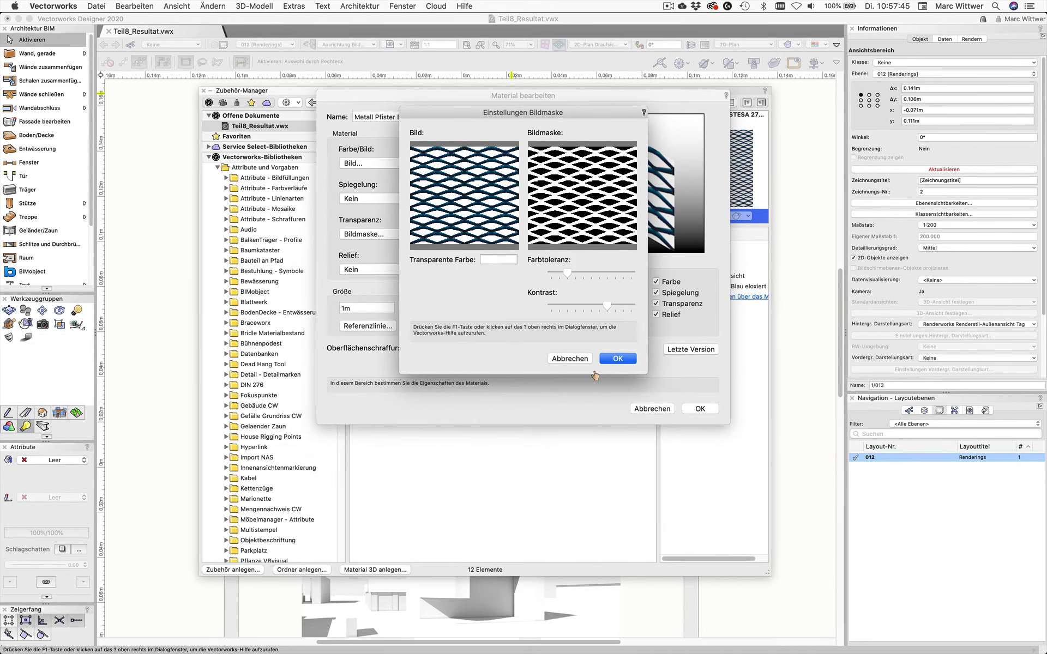
{"action": "left_click", "coordinate": [616, 357]}
{"action": "left_click", "coordinate": [614, 353]}
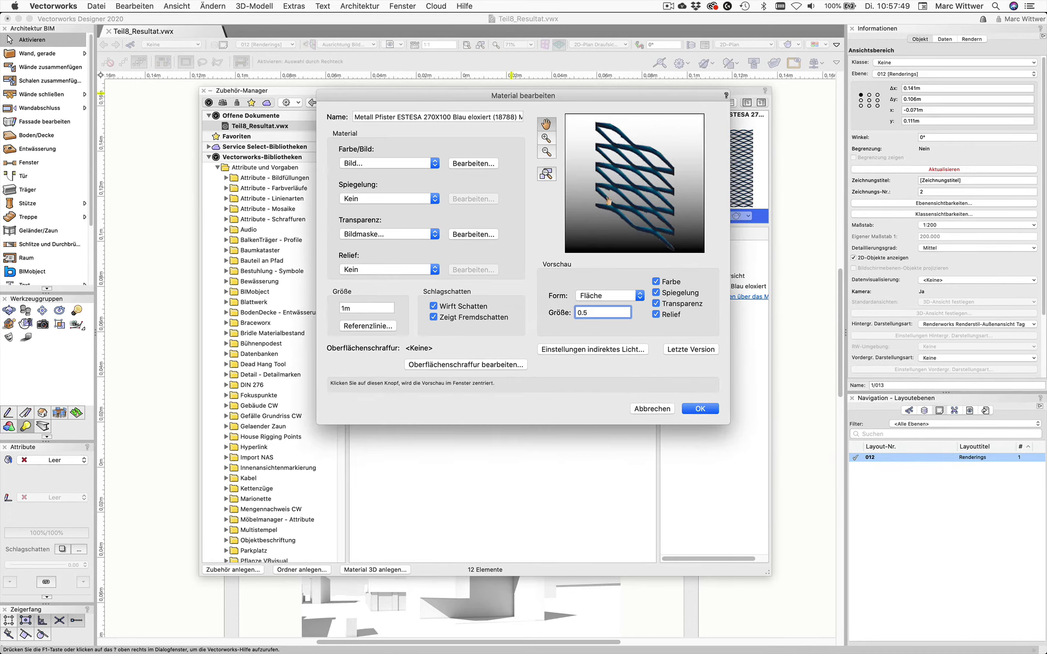
{"action": "left_click", "coordinate": [384, 235]}
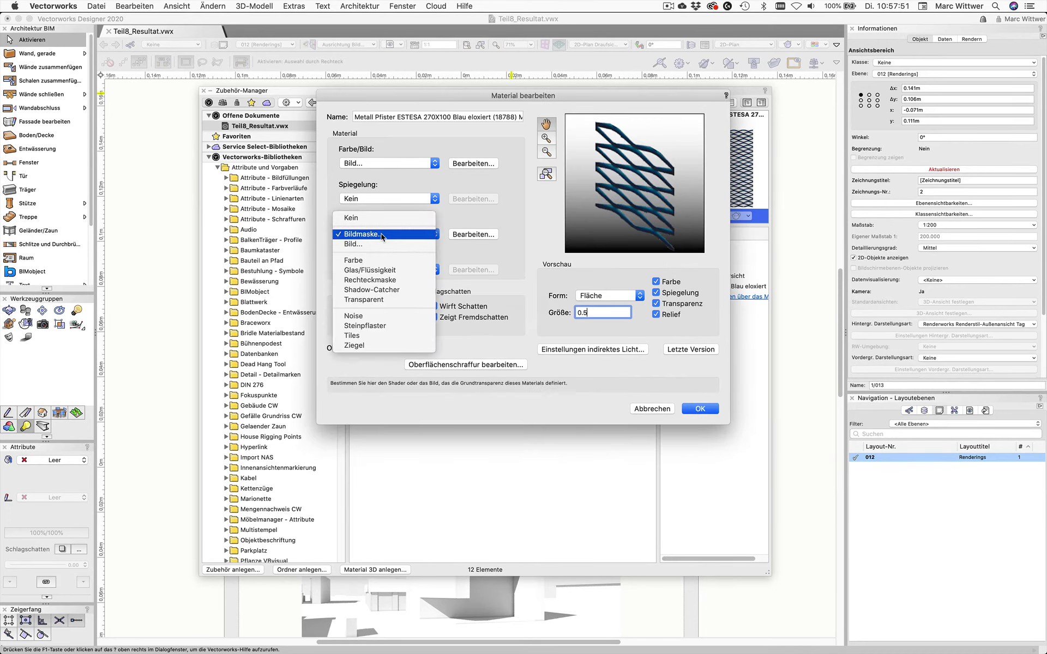
{"action": "left_click", "coordinate": [383, 235]}
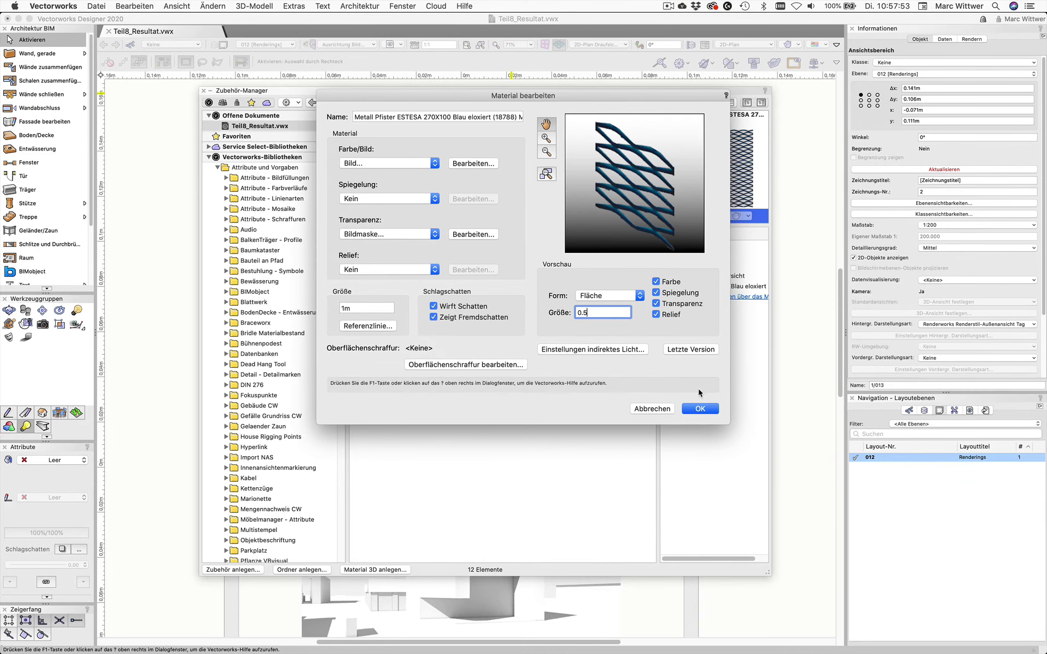
{"action": "left_click", "coordinate": [700, 409]}
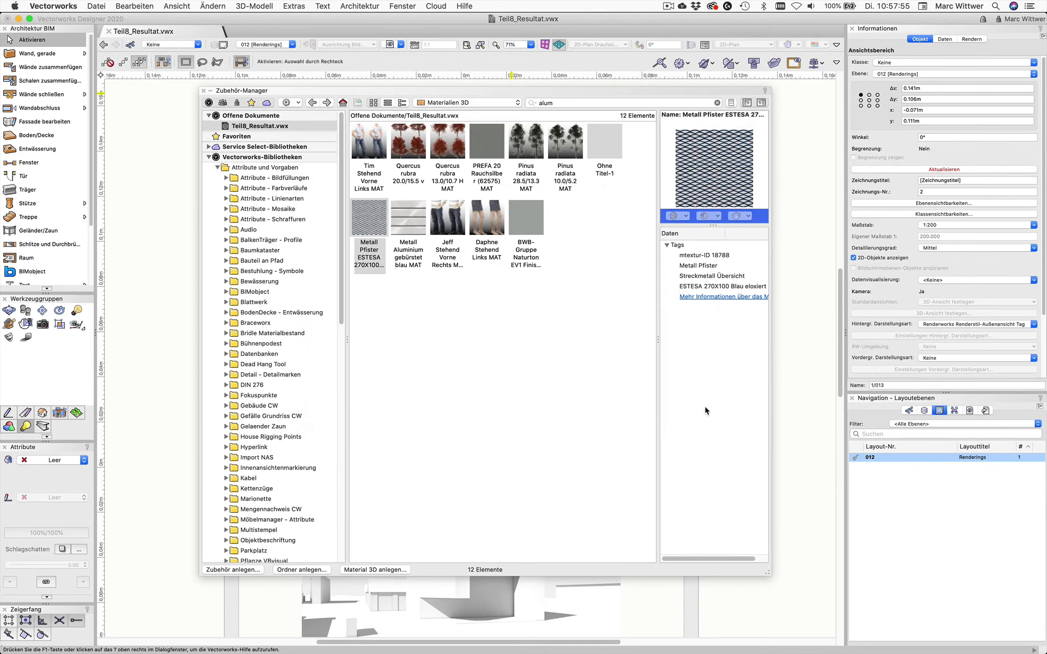
Update the Renderings viewport and zoom in to inspect the new mesh facade
{"action": "left_click", "coordinate": [942, 169]}
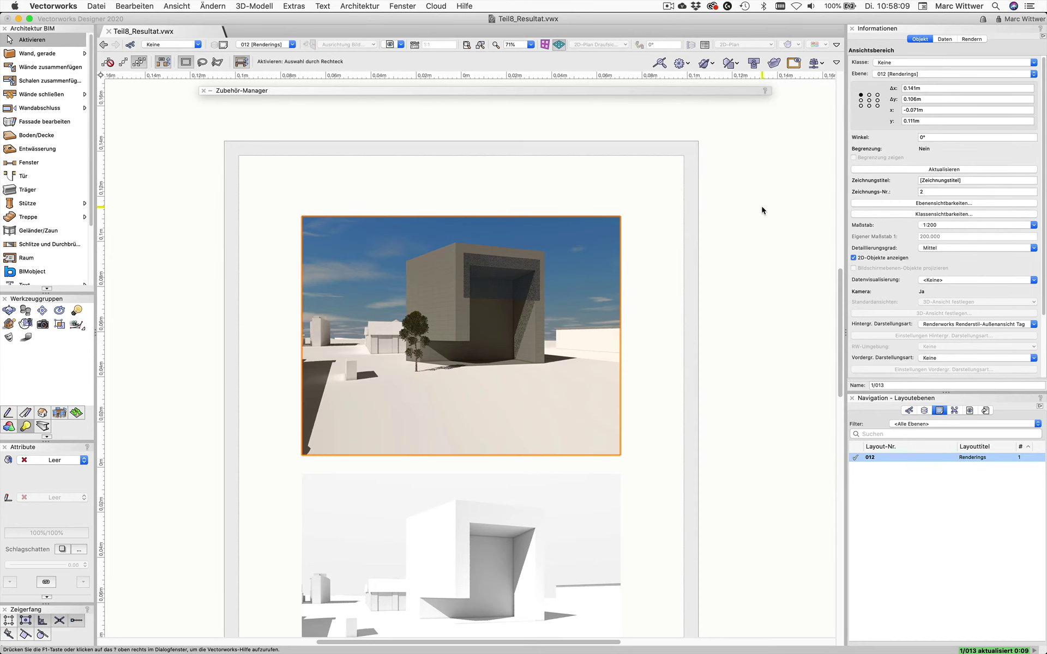
{"action": "scroll", "coordinate": [522, 311], "scroll_direction": "up", "scroll_amount": 1}
{"action": "scroll", "coordinate": [523, 311], "scroll_direction": "up", "scroll_amount": 5}
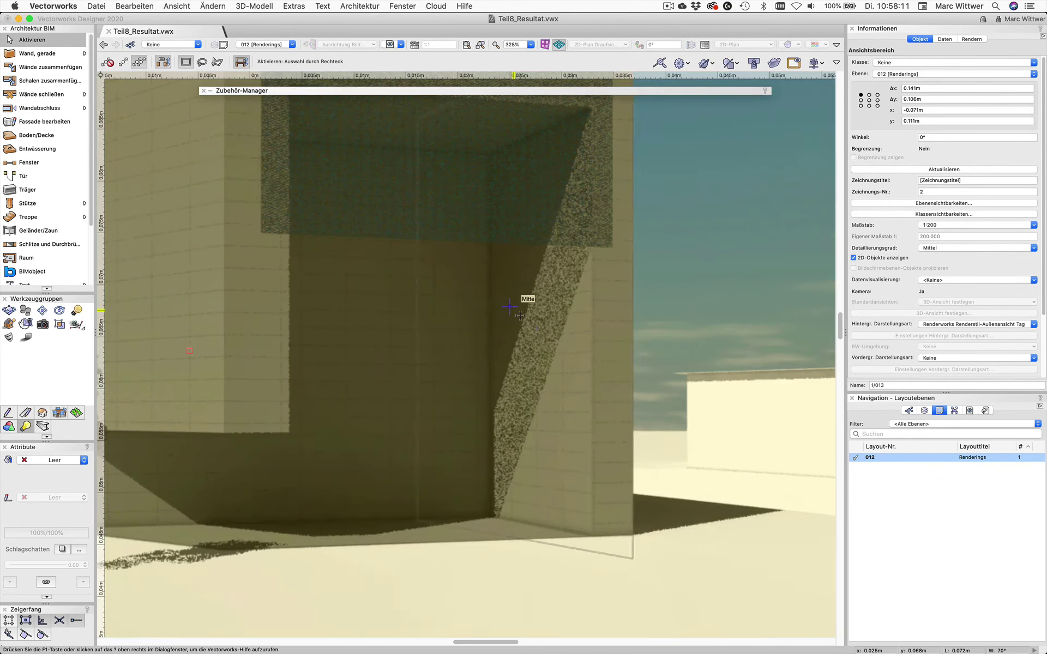
{"action": "scroll", "coordinate": [534, 281], "scroll_direction": "down", "scroll_amount": 1}
{"action": "scroll", "coordinate": [534, 282], "scroll_direction": "down", "scroll_amount": 1}
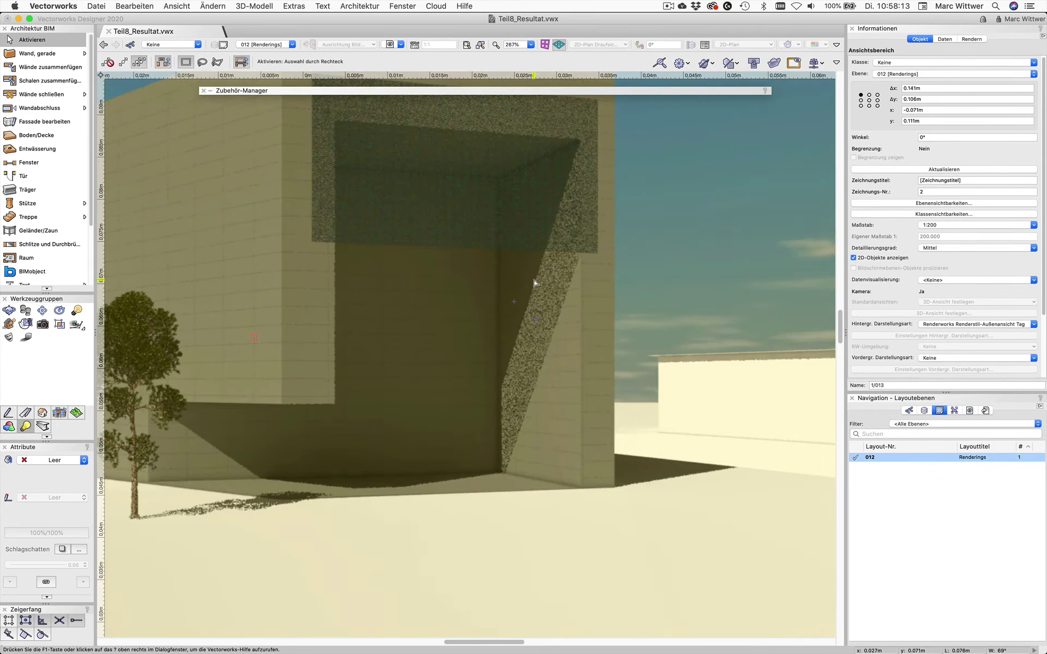
{"action": "scroll", "coordinate": [535, 283], "scroll_direction": "down", "scroll_amount": 1}
{"action": "scroll", "coordinate": [534, 282], "scroll_direction": "down", "scroll_amount": 1}
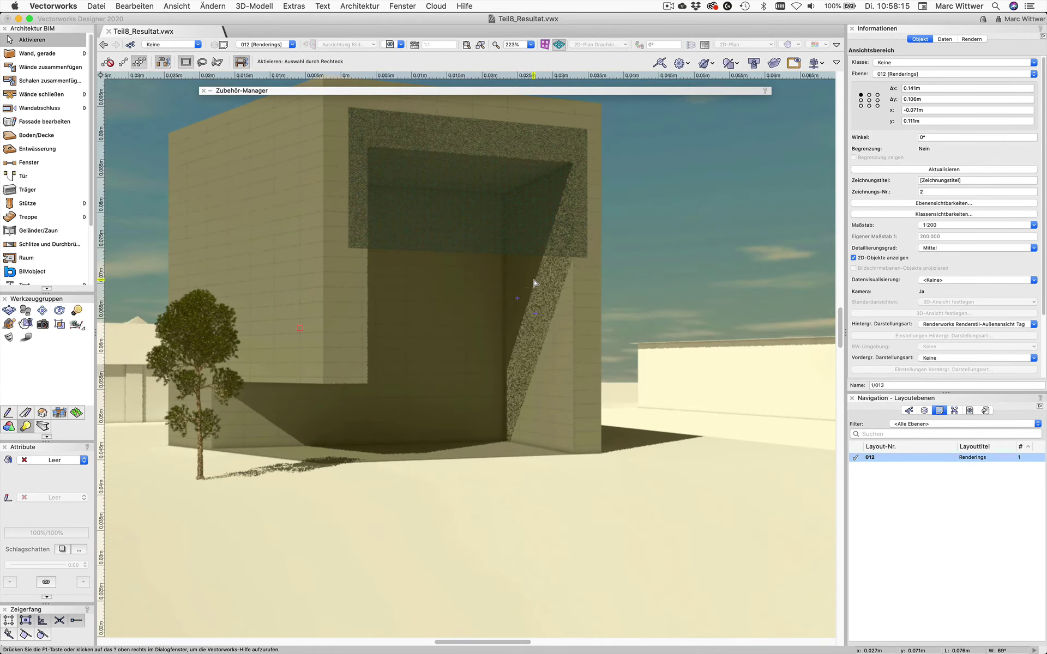
{"action": "scroll", "coordinate": [532, 282], "scroll_direction": "down", "scroll_amount": 2}
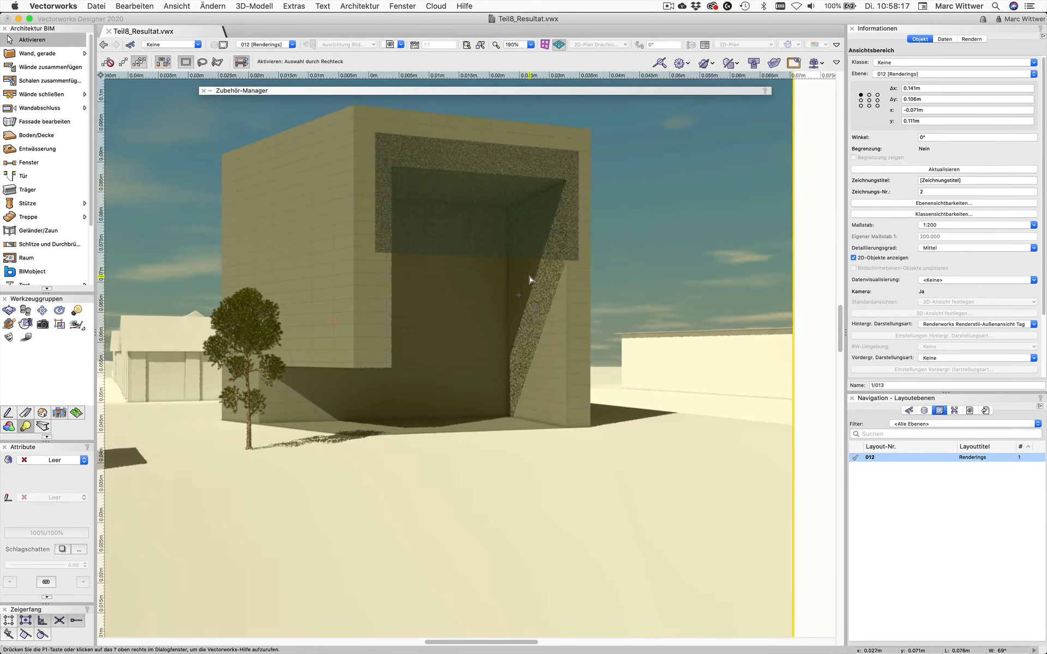
{"action": "scroll", "coordinate": [529, 280], "scroll_direction": "down", "scroll_amount": 2}
{"action": "scroll", "coordinate": [529, 280], "scroll_direction": "down", "scroll_amount": 3}
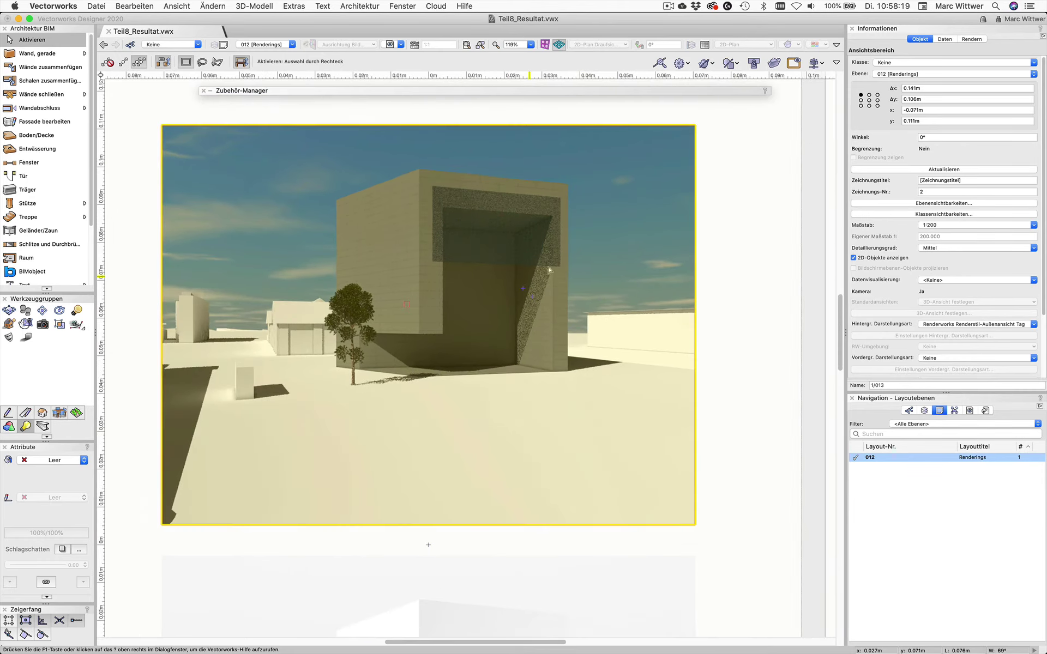
Deselect the viewport, re-centre the page and bring up the design layer list
{"action": "left_click", "coordinate": [747, 160]}
{"action": "scroll", "coordinate": [662, 199], "scroll_direction": "down", "scroll_amount": 10}
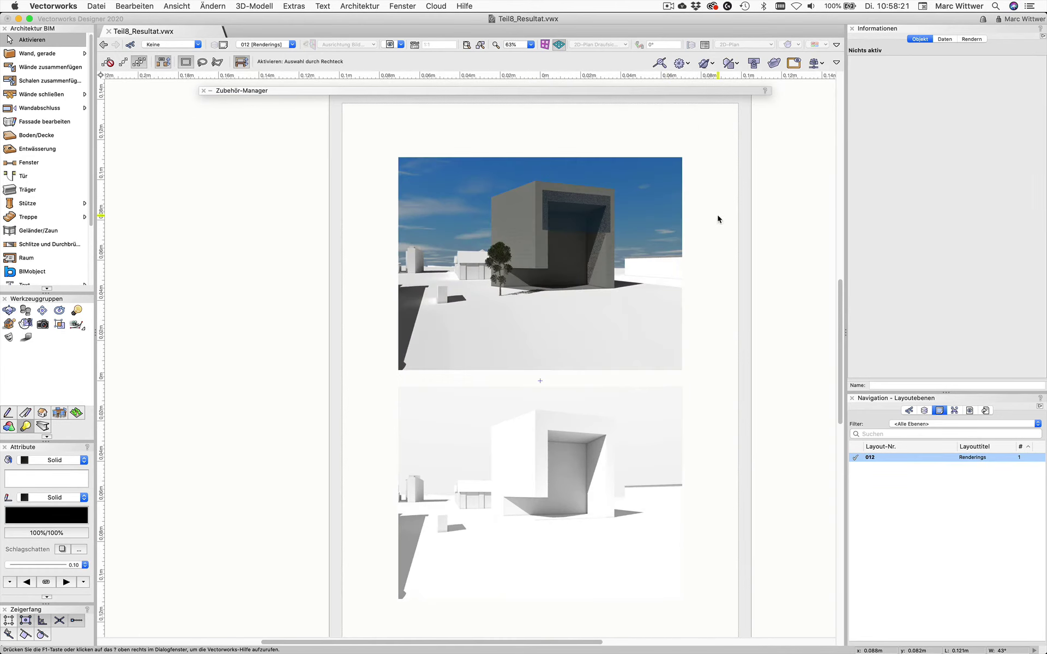
{"action": "middle_click_drag", "start_coordinate": [718, 215], "coordinate": [685, 198]}
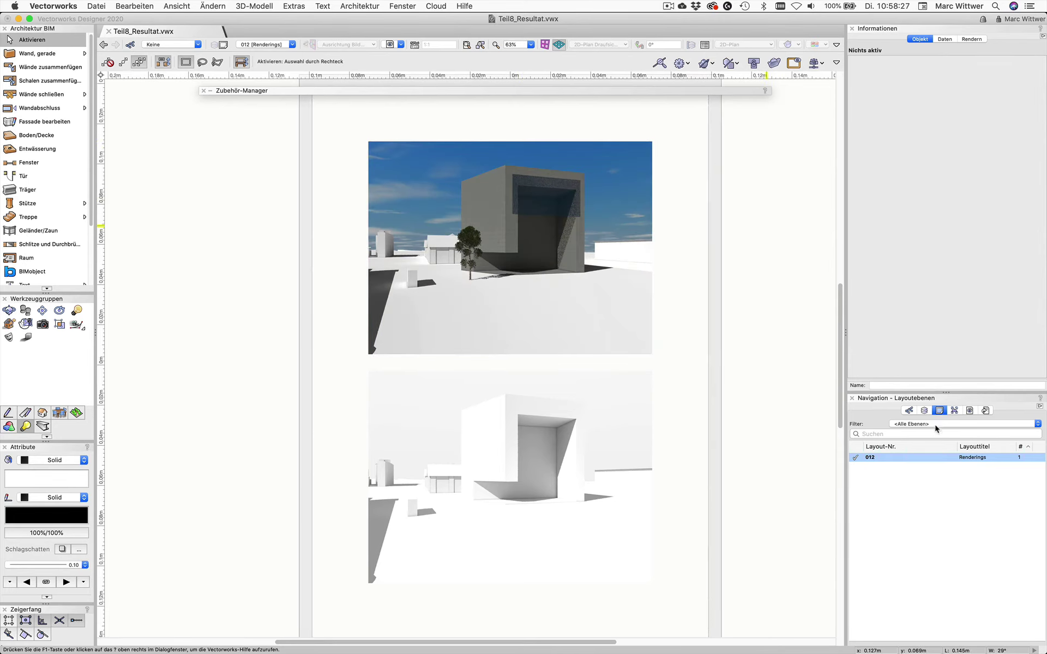
{"action": "left_click", "coordinate": [925, 411]}
Switch to the Stadtmodell3D design layer
{"action": "left_click", "coordinate": [884, 467]}
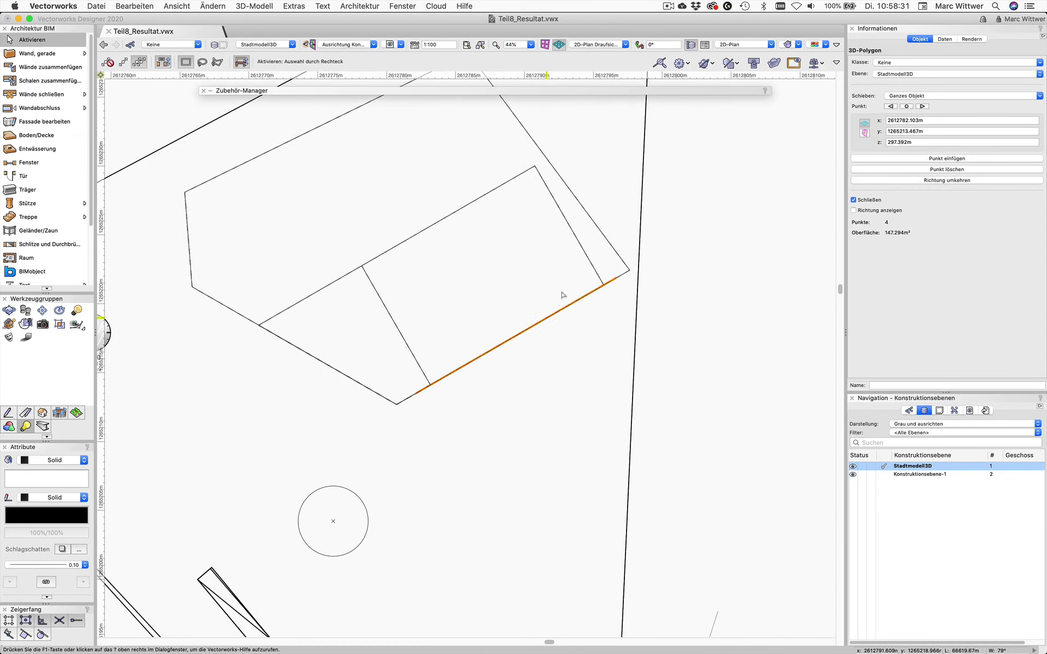
{"action": "scroll", "coordinate": [561, 295], "scroll_direction": "down", "scroll_amount": 2}
{"action": "scroll", "coordinate": [561, 294], "scroll_direction": "left", "scroll_amount": 1}
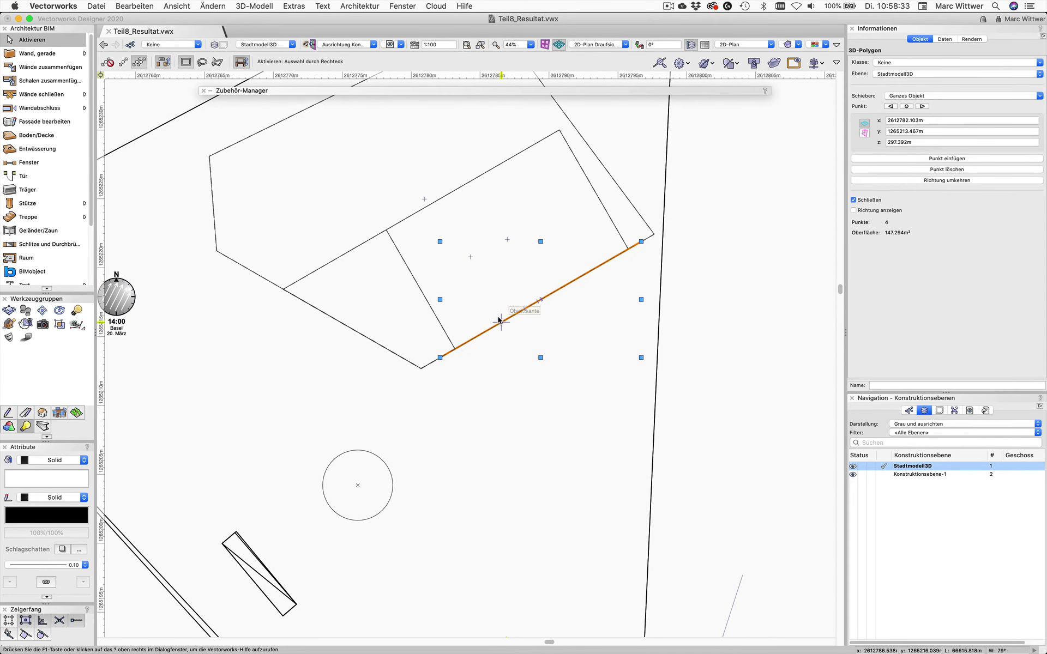
Search the library for 'menschgen', show symbol results and pick 'Heather stehend vorne rechts BO'
{"action": "left_click", "coordinate": [467, 91]}
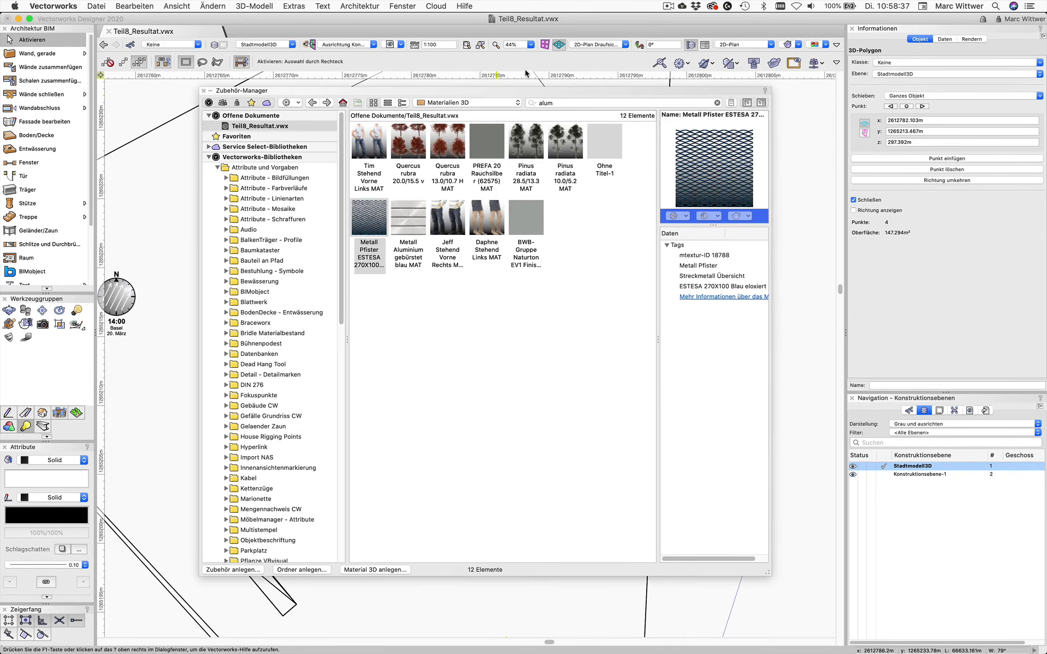
{"action": "left_click", "coordinate": [566, 103]}
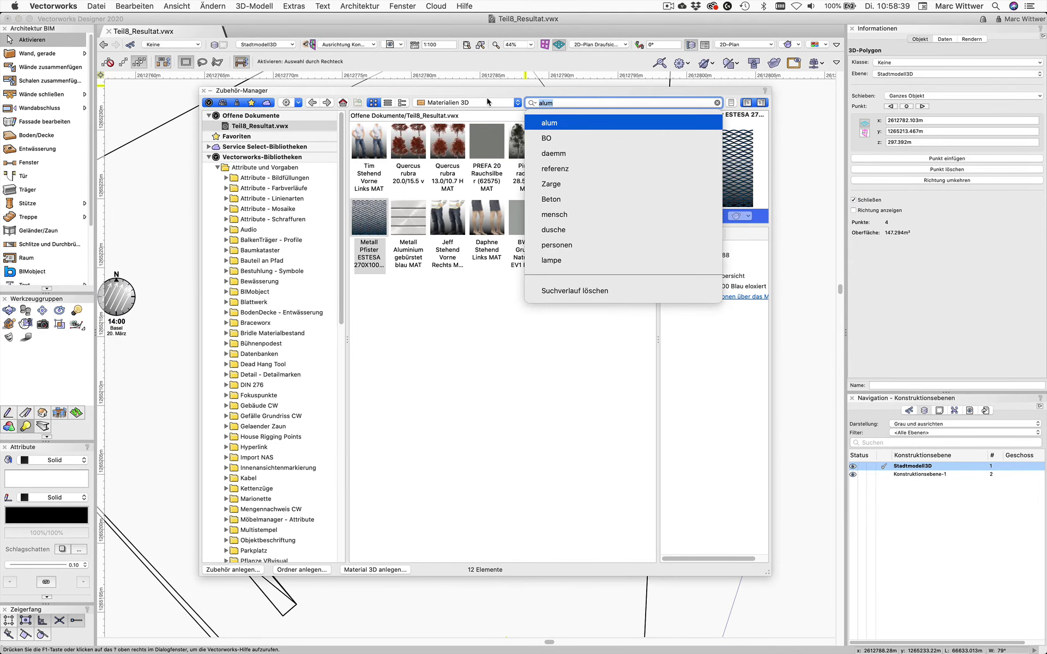
{"action": "type", "text": "menschgen"}
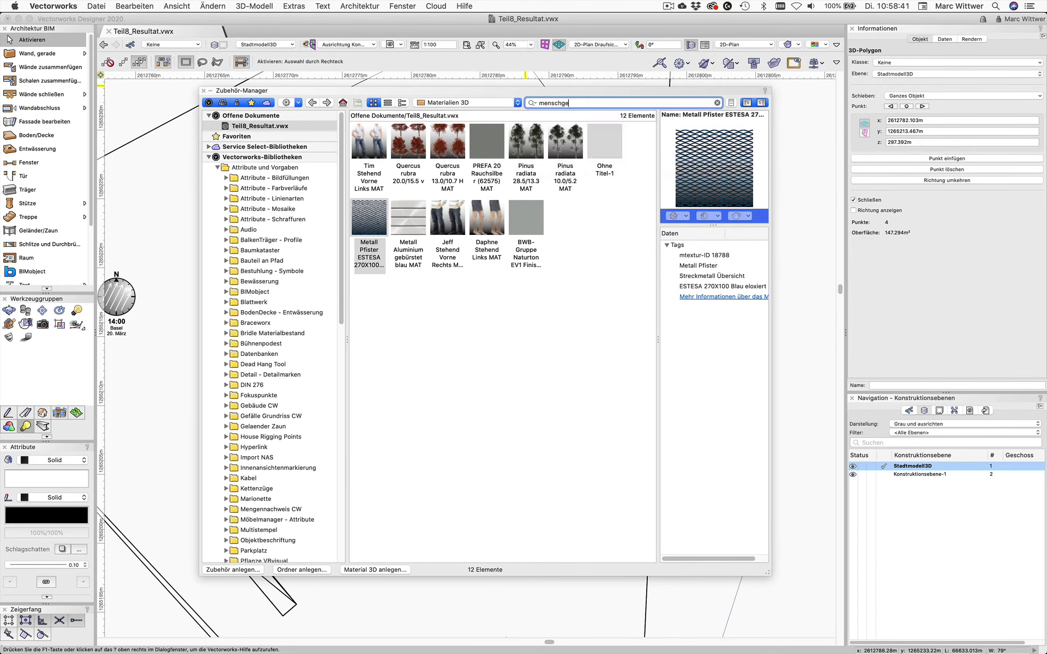
{"action": "left_click", "coordinate": [448, 104]}
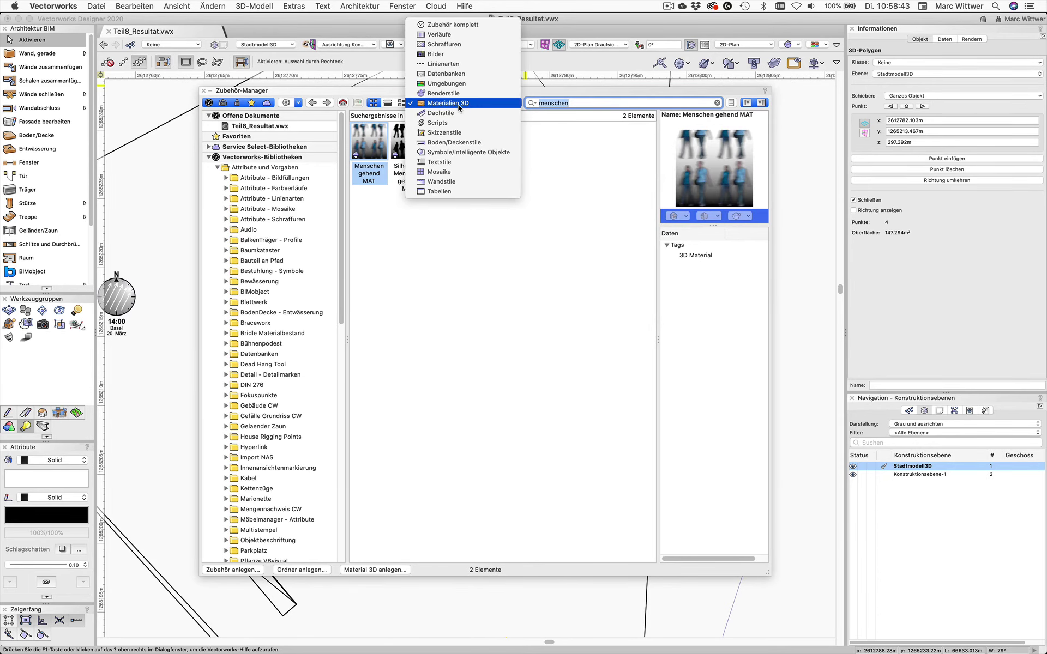
{"action": "left_click", "coordinate": [560, 109]}
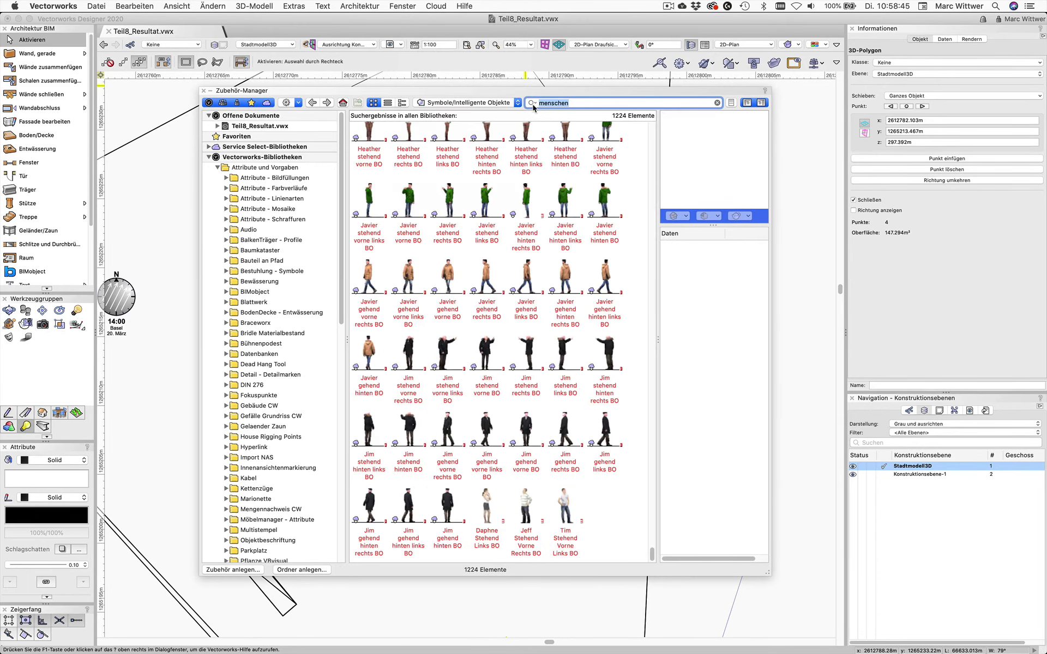
{"action": "scroll", "coordinate": [523, 305], "scroll_direction": "up", "scroll_amount": 3}
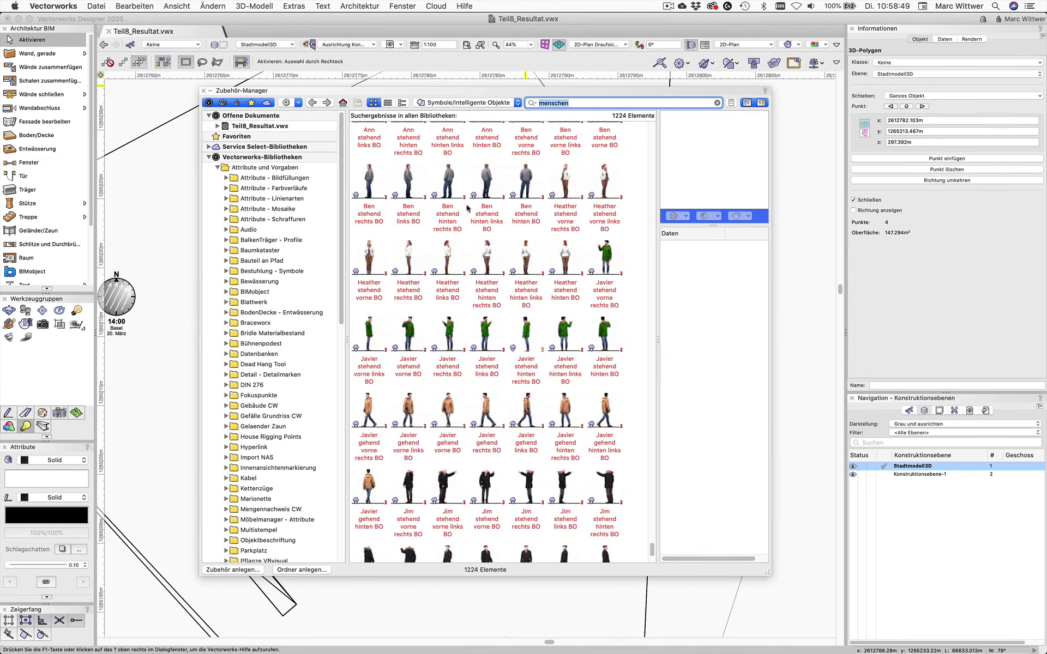
{"action": "double_click", "coordinate": [564, 185]}
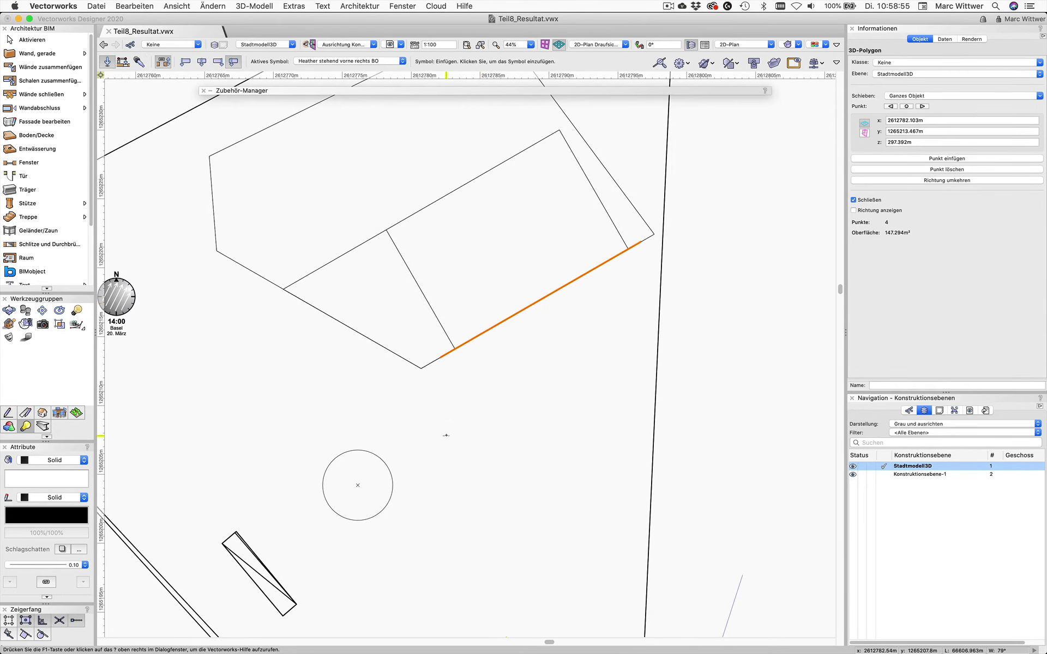
Place the Heather figure in front of the building and select it
{"action": "left_click", "coordinate": [446, 435]}
{"action": "scroll", "coordinate": [446, 435], "scroll_direction": "up", "scroll_amount": 2}
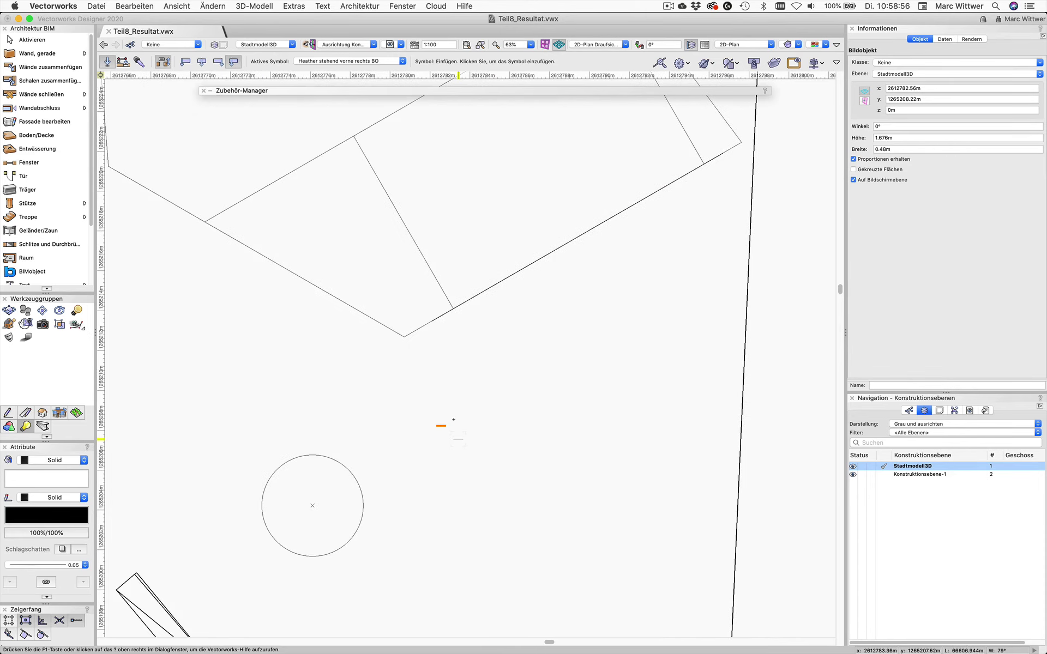
{"action": "left_click", "coordinate": [889, 110]}
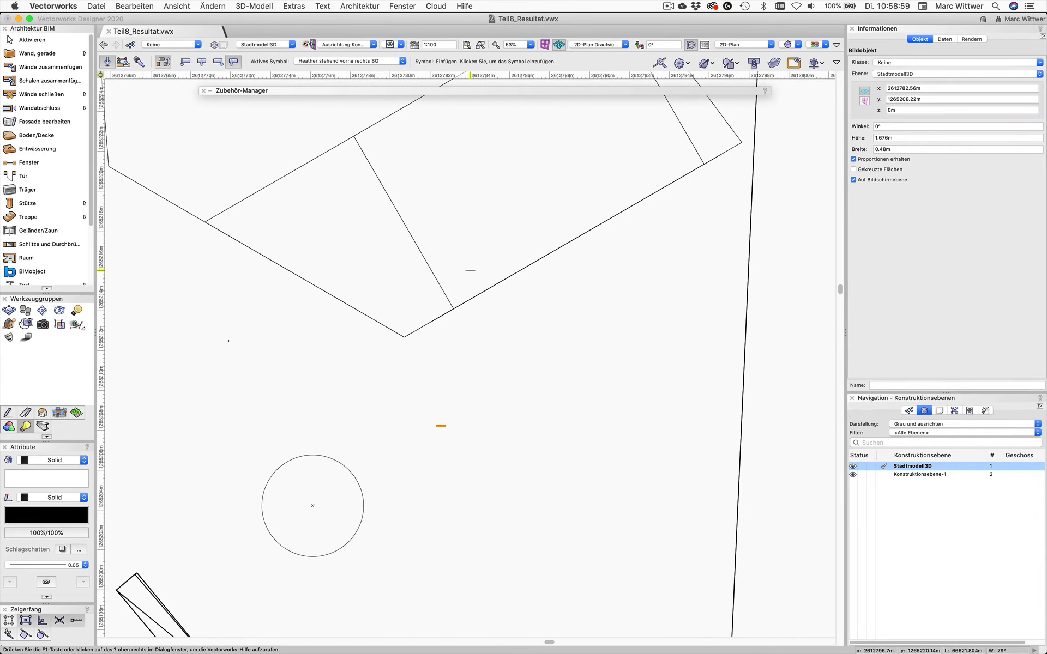
{"action": "key", "text": "x"}
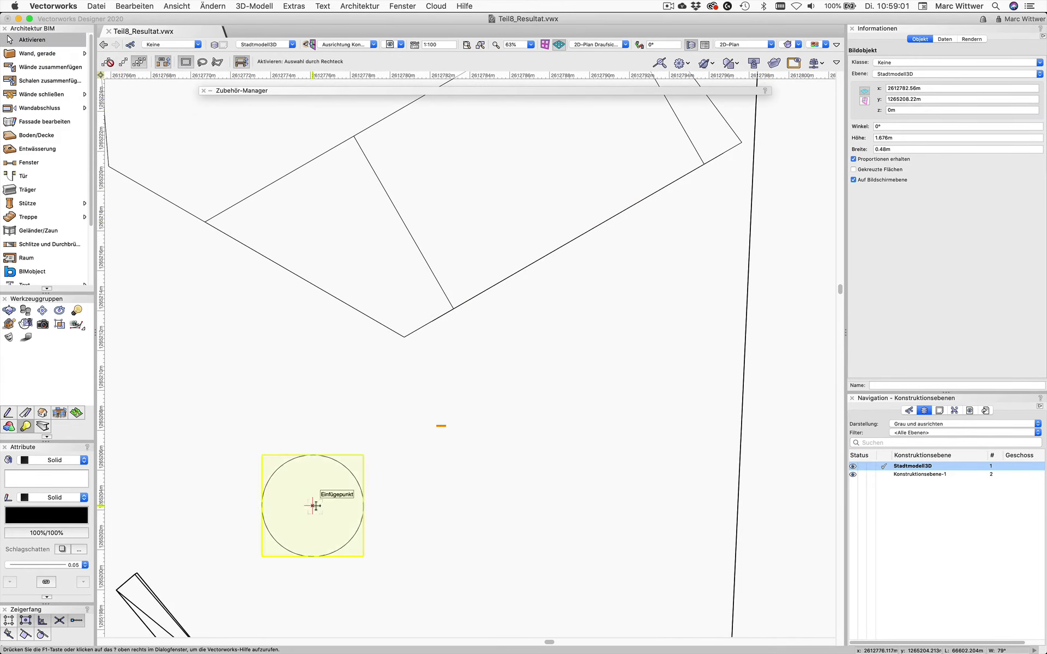
{"action": "left_click", "coordinate": [315, 506]}
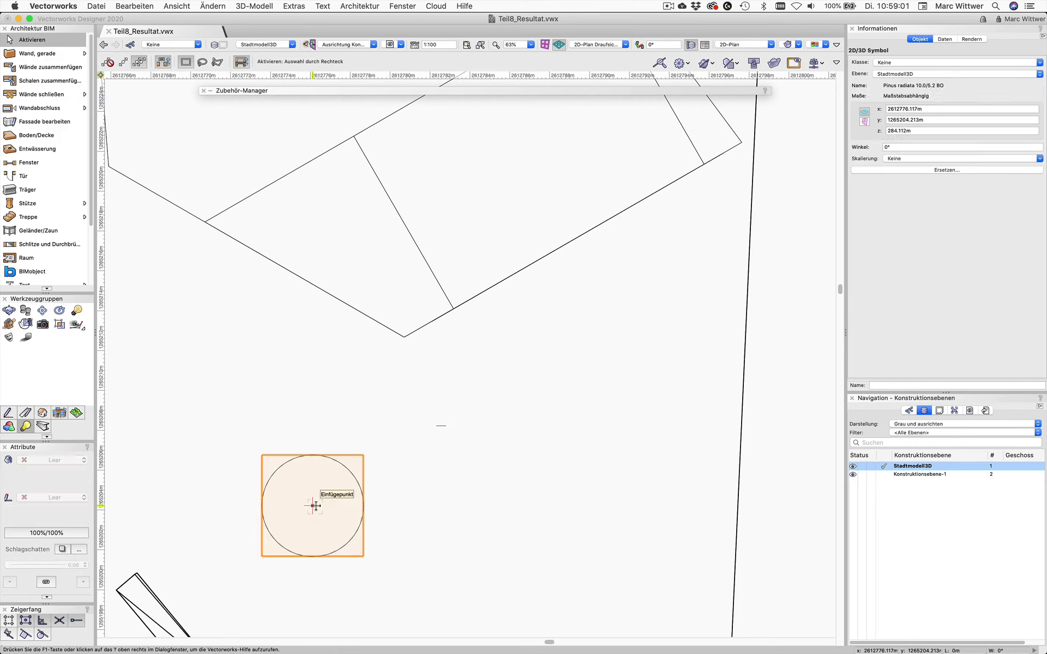
{"action": "left_click", "coordinate": [441, 424]}
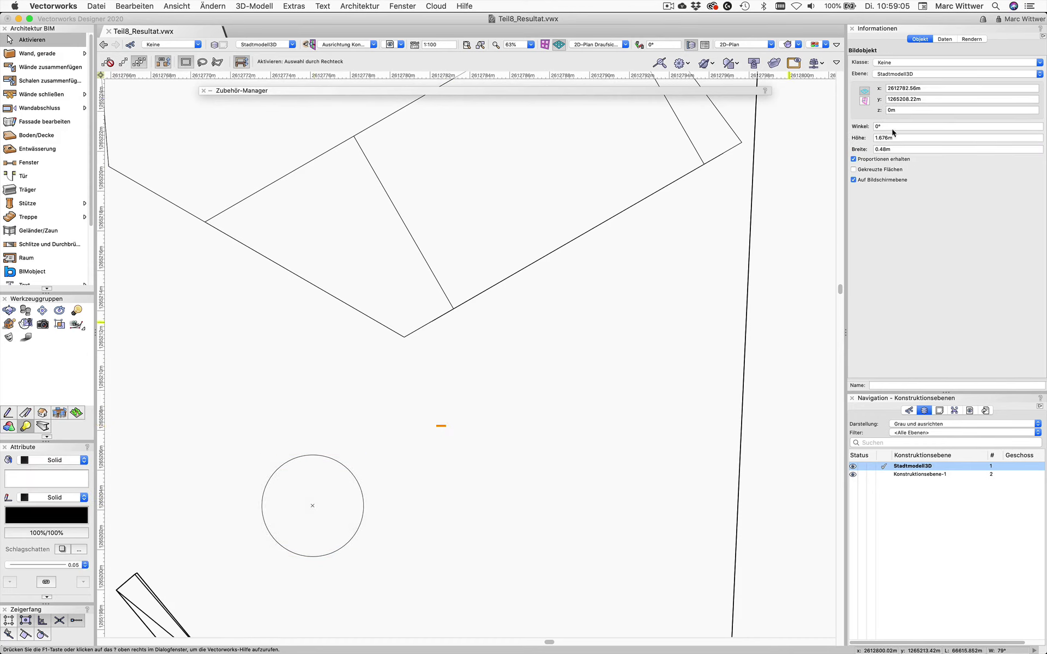
Move the library aside and insert the standing Javier and Jeff figures
{"action": "left_click", "coordinate": [488, 91]}
{"action": "left_click_drag", "start_coordinate": [486, 90], "coordinate": [709, 113]}
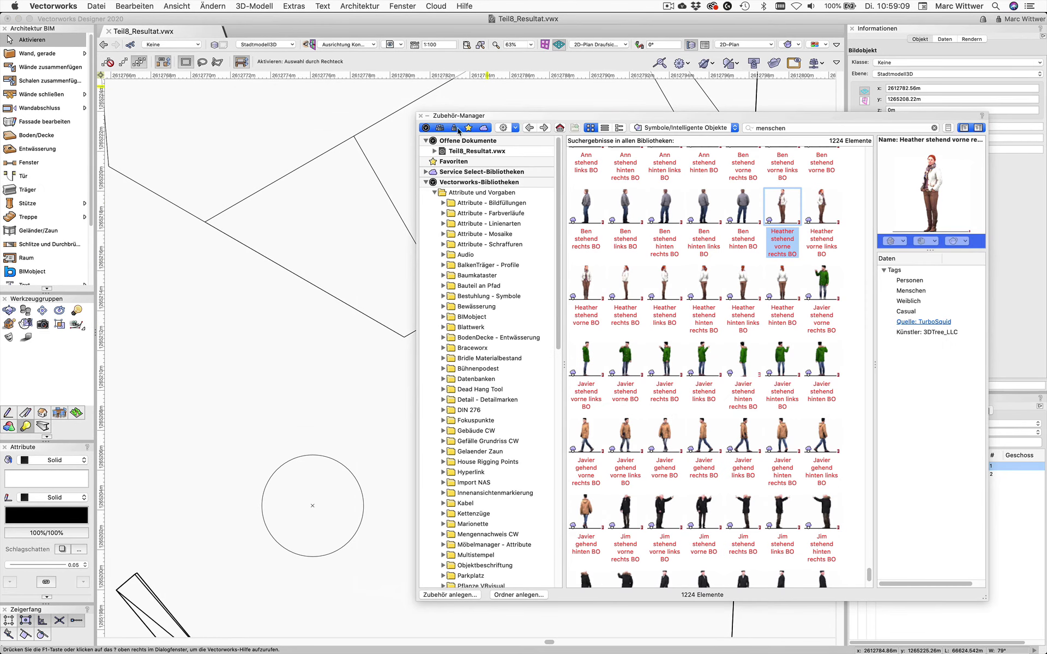
{"action": "left_click_drag", "start_coordinate": [526, 119], "coordinate": [682, 119]}
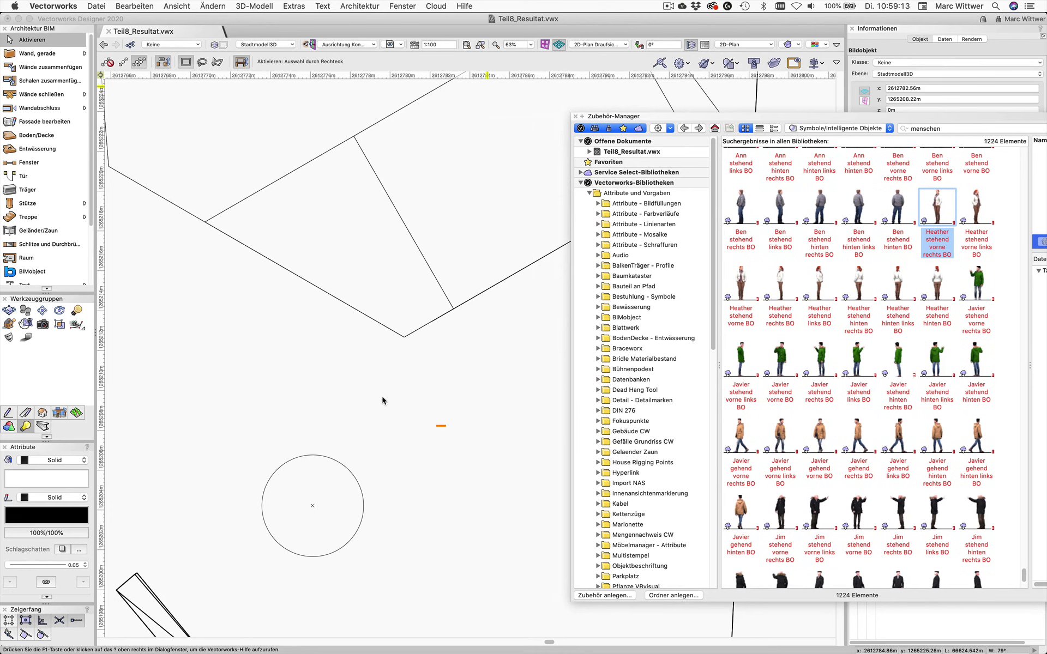
{"action": "double_click", "coordinate": [780, 437]}
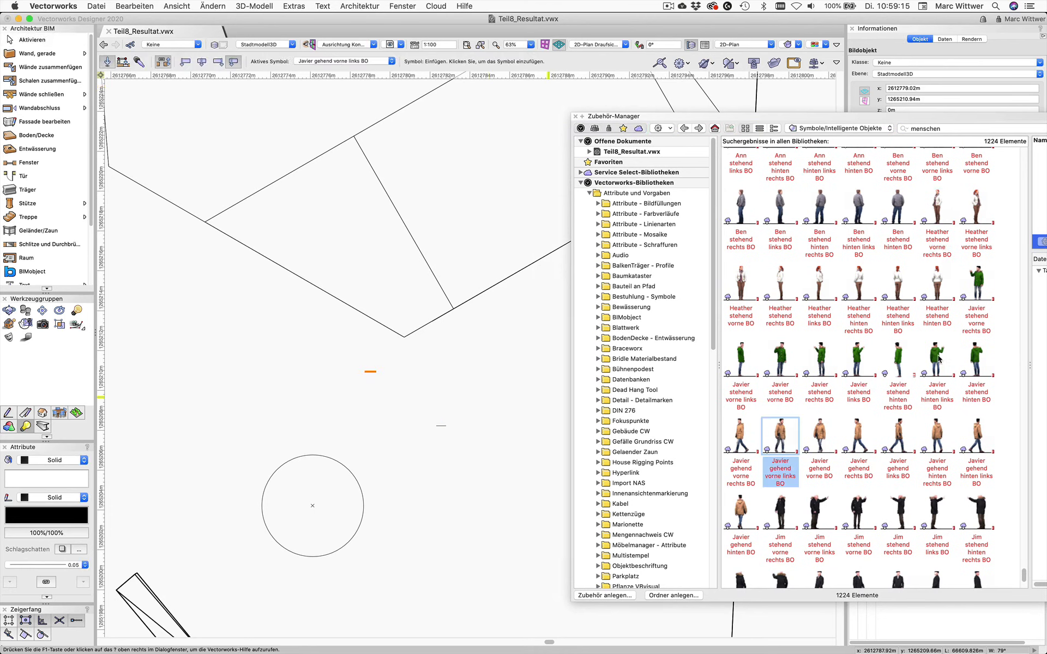
{"action": "key", "text": "Left"}
{"action": "key", "text": "Left"}
{"action": "key", "text": "Left"}
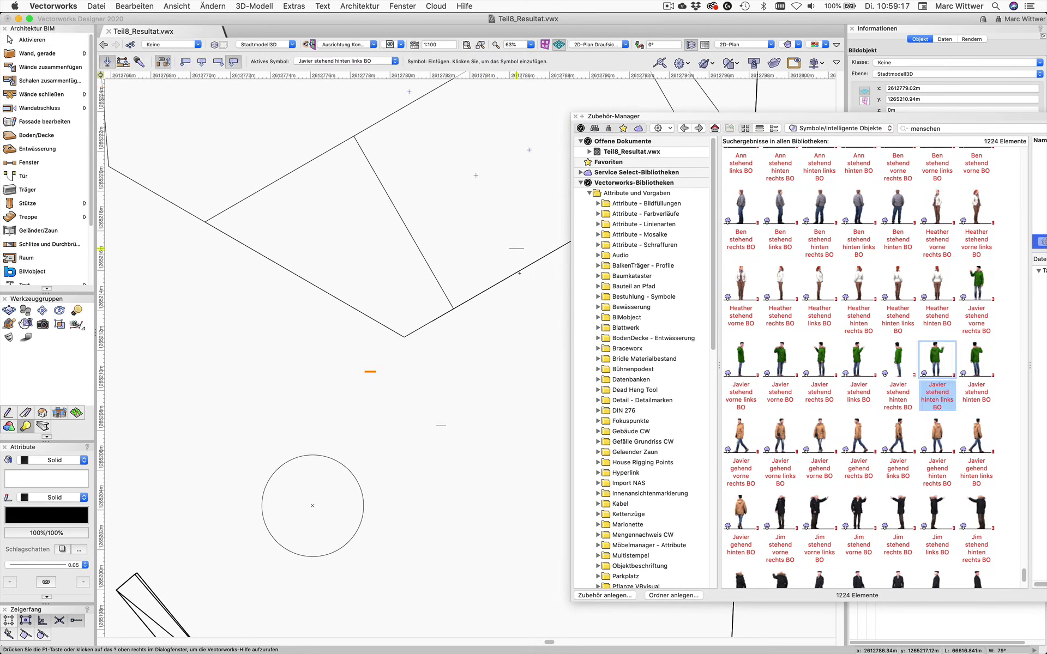
{"action": "scroll", "coordinate": [902, 508], "scroll_direction": "down", "scroll_amount": 2}
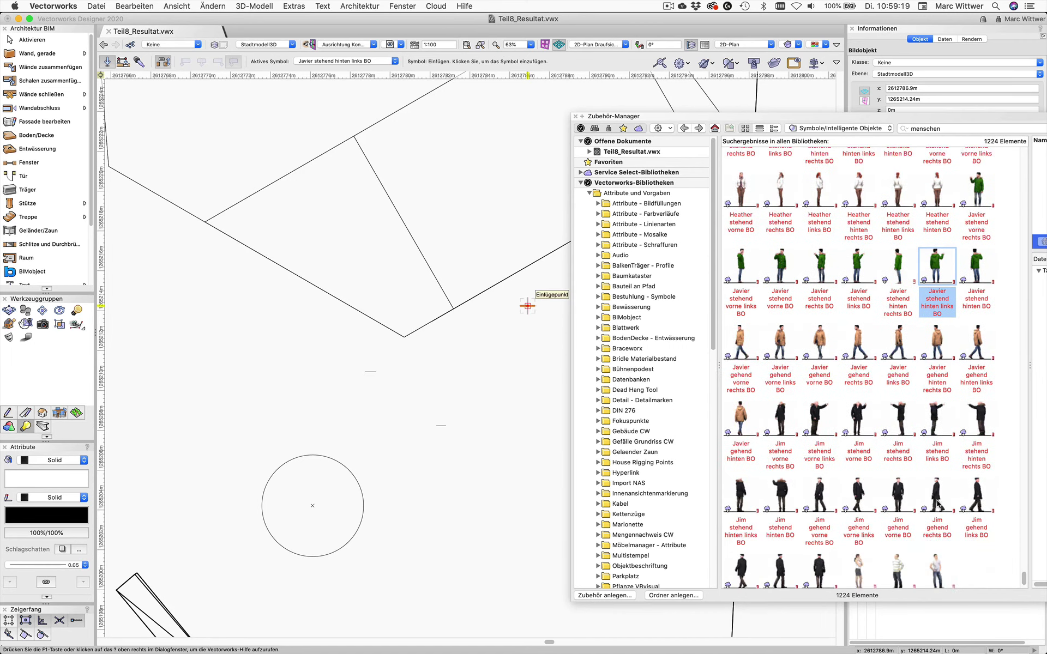
{"action": "scroll", "coordinate": [902, 509], "scroll_direction": "down", "scroll_amount": 1}
{"action": "scroll", "coordinate": [902, 508], "scroll_direction": "down", "scroll_amount": 1}
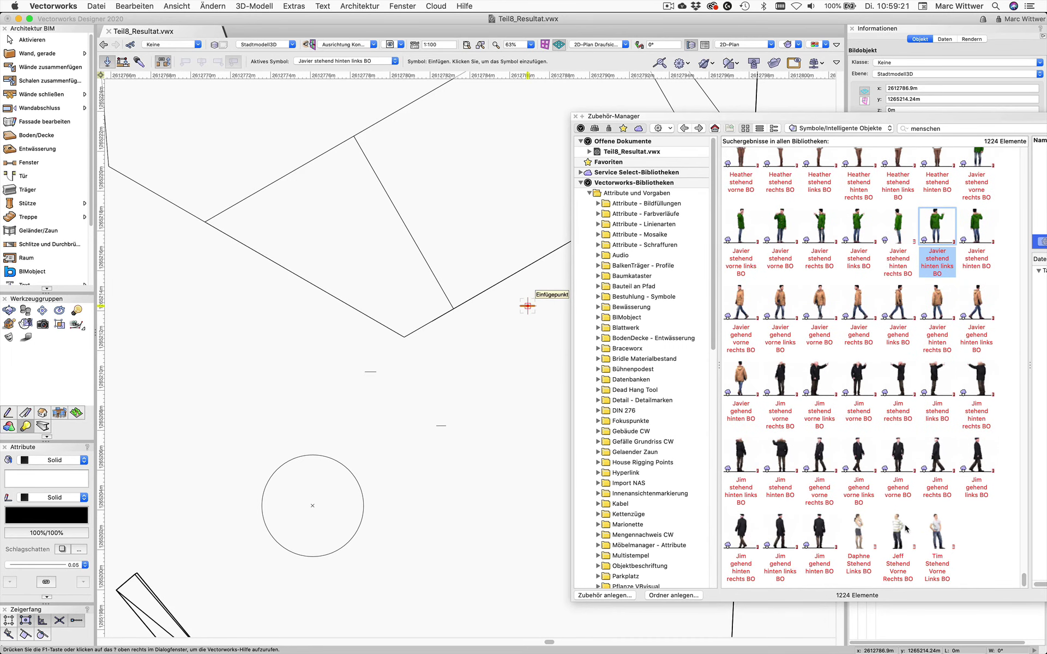
{"action": "double_click", "coordinate": [907, 528]}
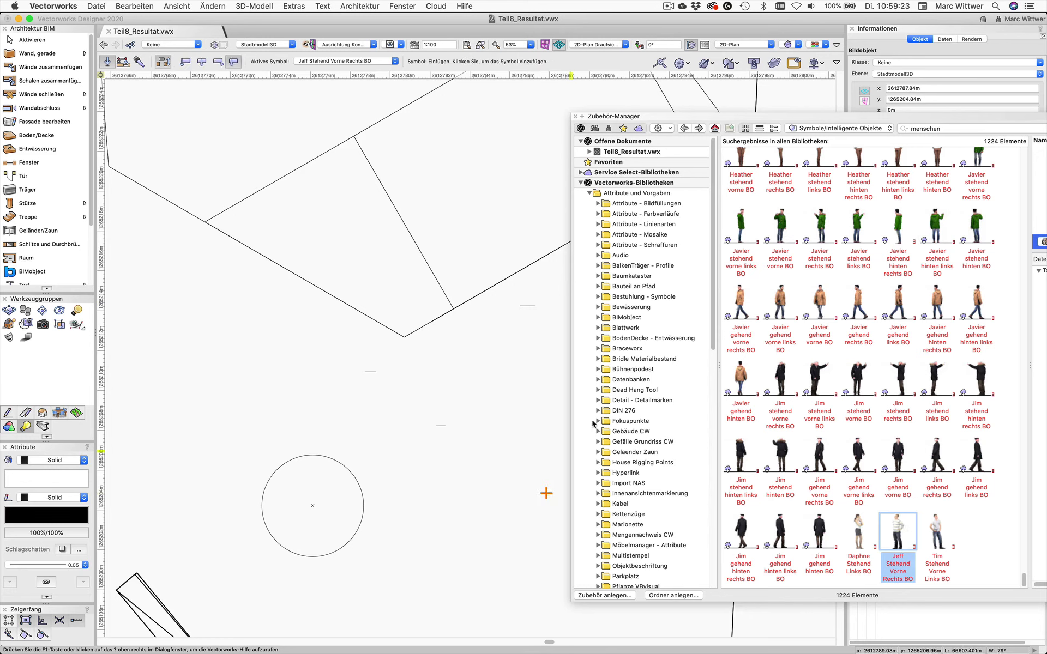
Select all four people figures and set their Z height to 284m
{"action": "key", "text": "x"}
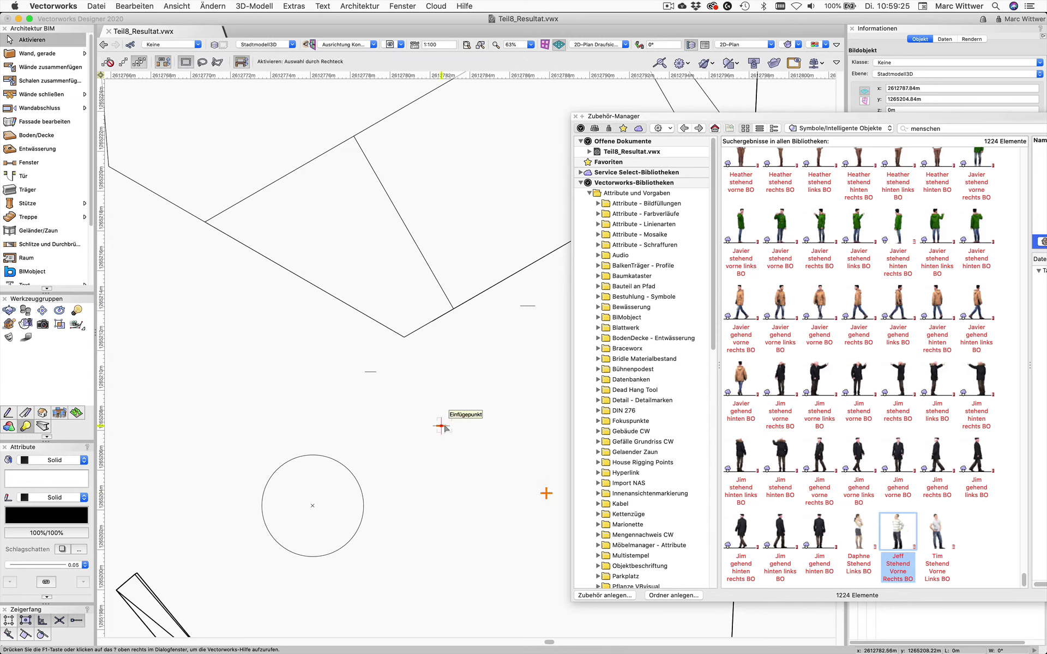
{"action": "left_click", "coordinate": [441, 426], "text": "shift"}
{"action": "left_click", "coordinate": [372, 371], "text": "shift"}
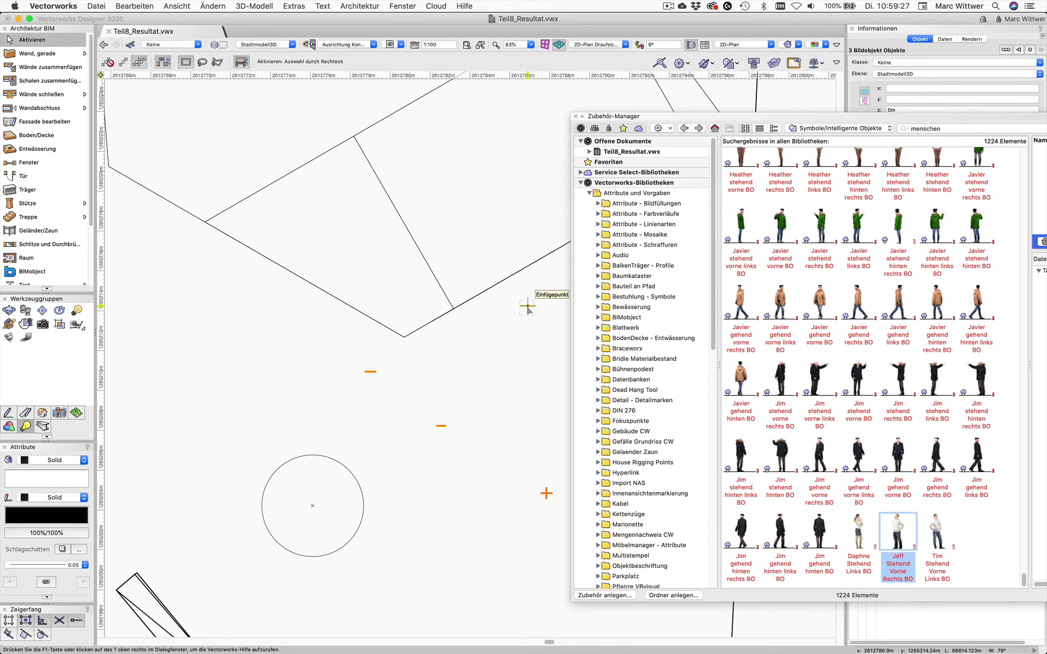
{"action": "left_click", "coordinate": [527, 306], "text": "shift"}
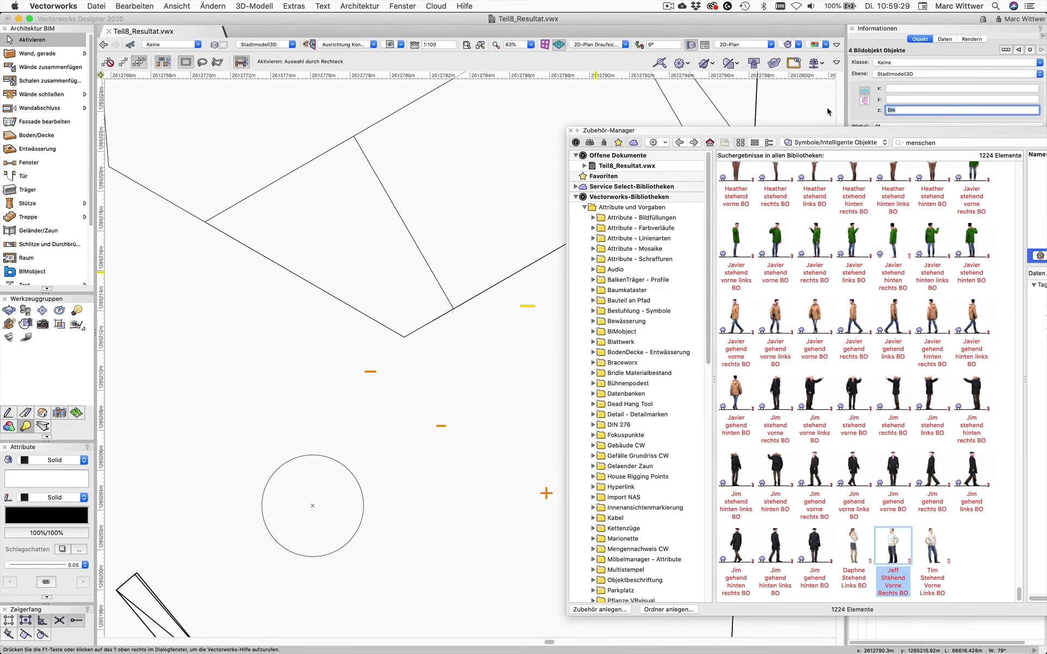
{"action": "type", "text": "284"}
{"action": "key", "text": "Return"}
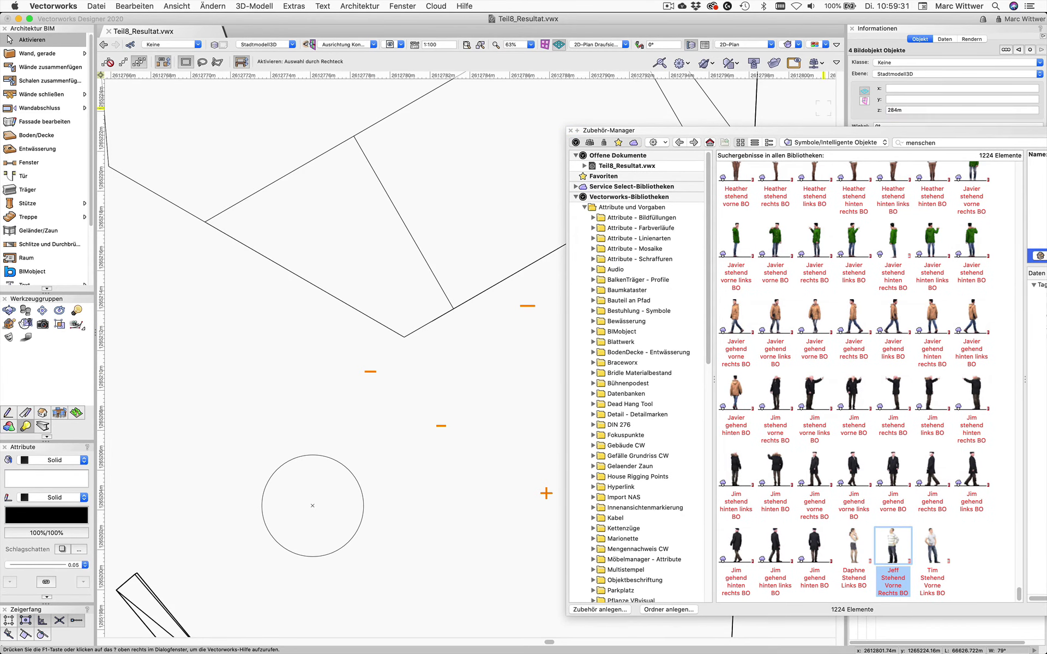
{"action": "left_click", "coordinate": [577, 130]}
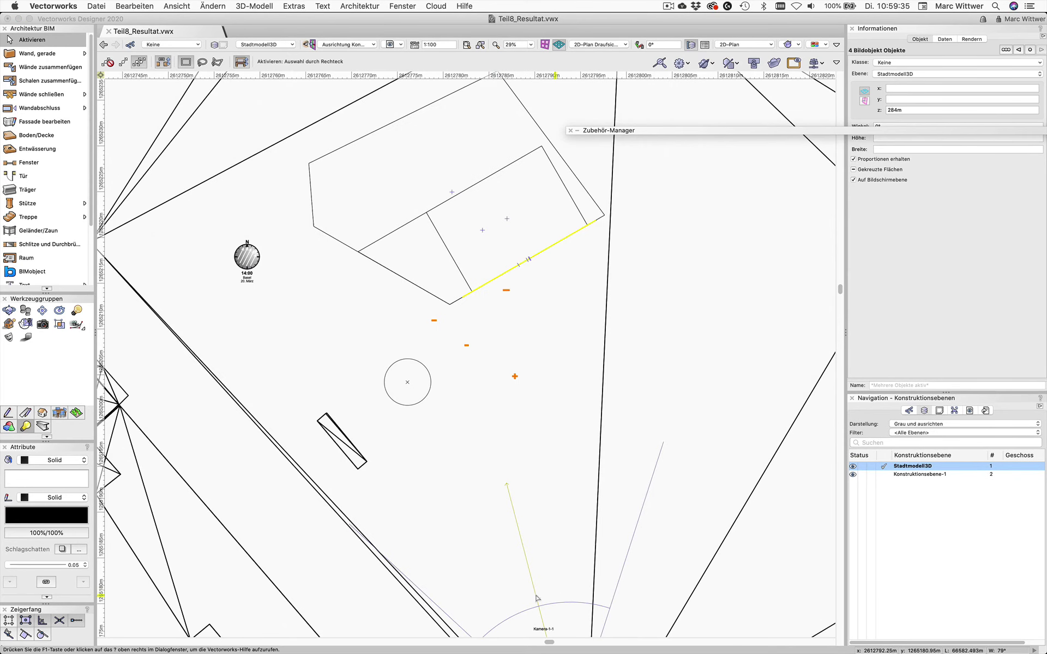
Activate the camera view and apply Metall Aluminium gebürstet blau MAT to the building solid
{"action": "left_click", "coordinate": [522, 544]}
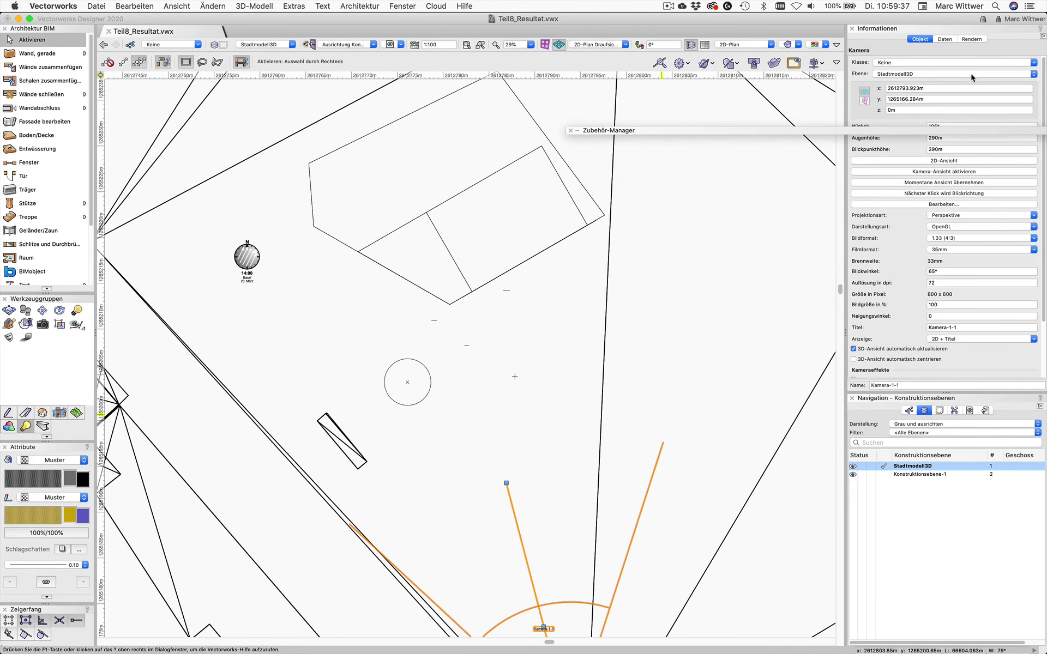
{"action": "left_click", "coordinate": [955, 172]}
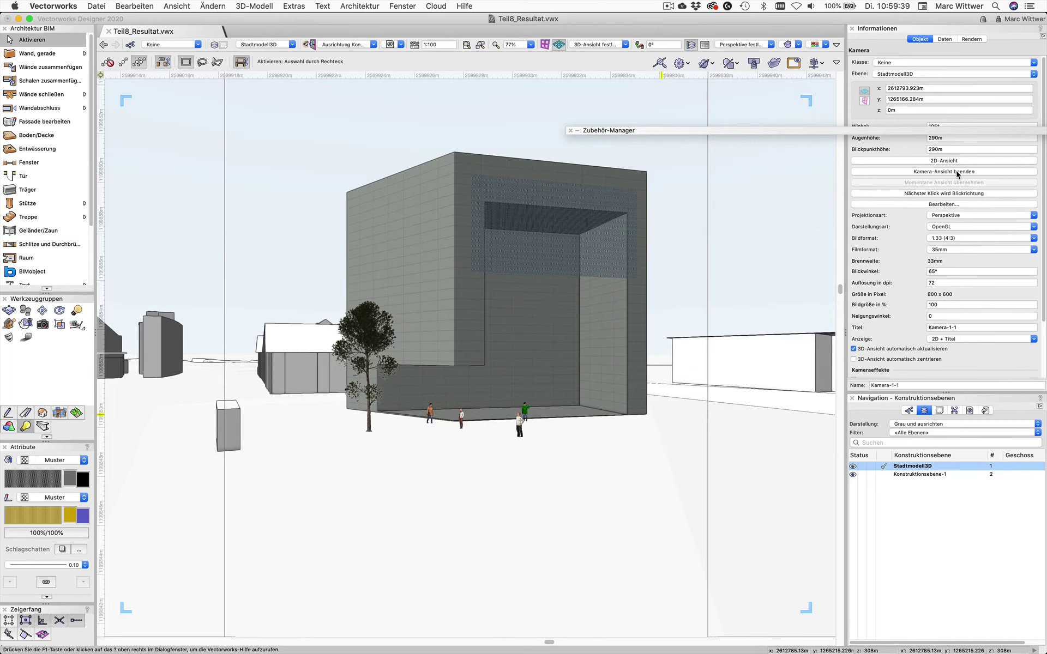
{"action": "left_click", "coordinate": [457, 343]}
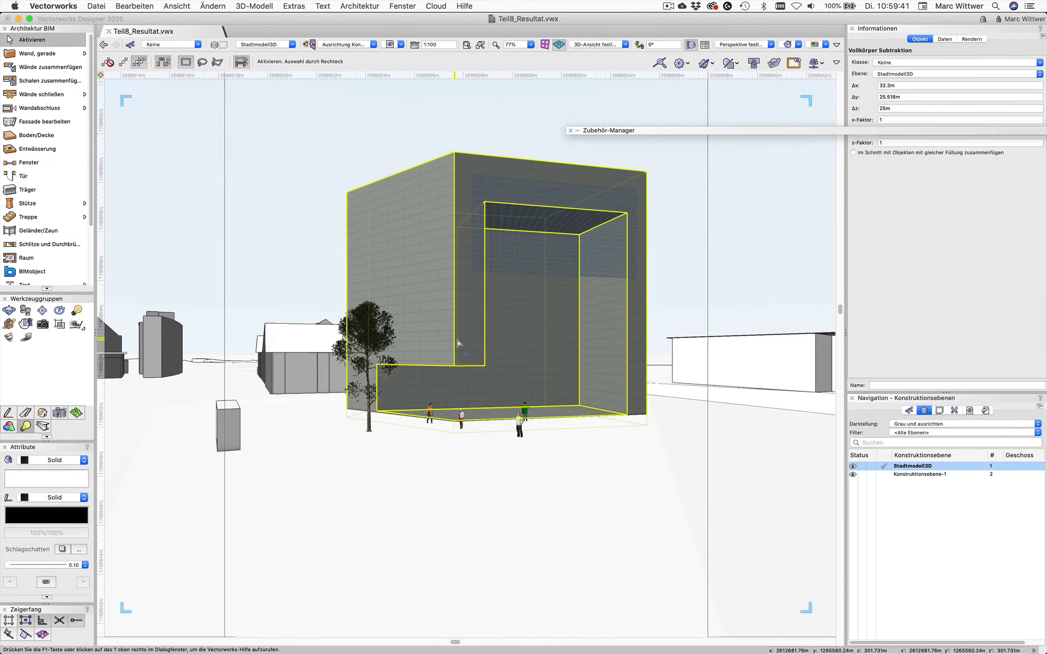
{"action": "left_click", "coordinate": [973, 39]}
{"action": "left_click", "coordinate": [866, 185]}
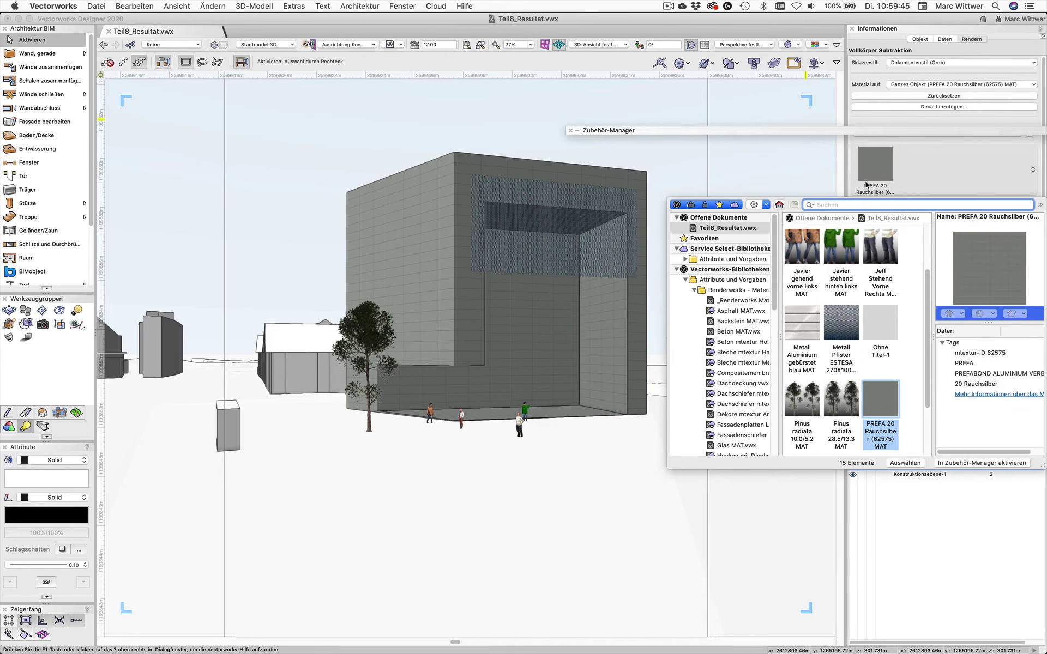
{"action": "double_click", "coordinate": [800, 324]}
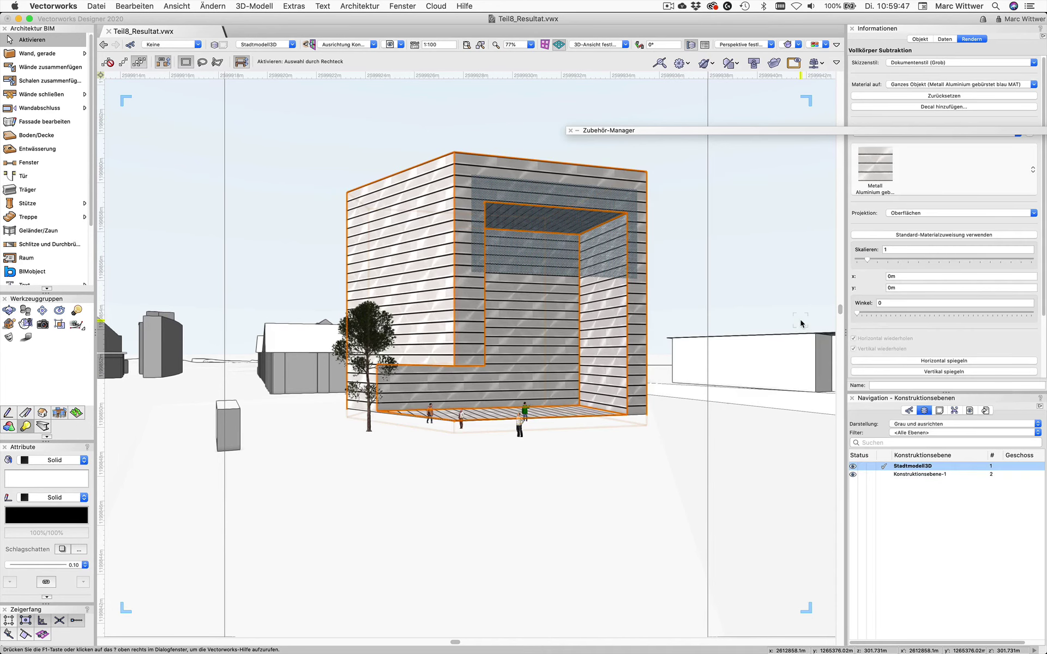
{"action": "left_click", "coordinate": [726, 131]}
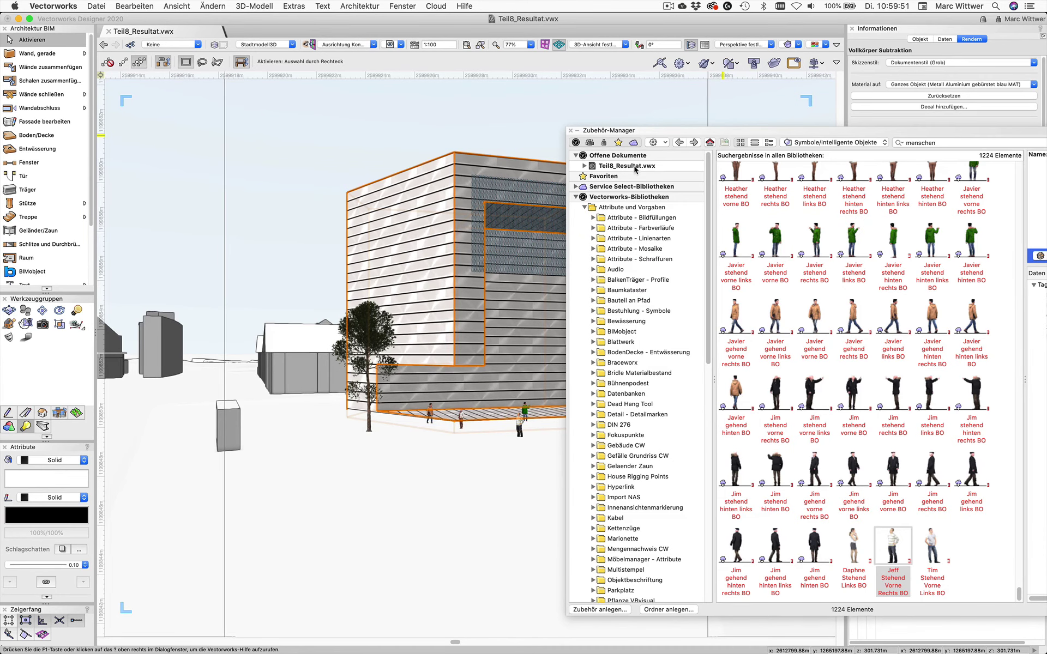
Show 3D materials of Teil8_Resultat.vwx without the search filter and edit Metall Aluminium gebürstet
{"action": "left_click", "coordinate": [634, 169]}
{"action": "left_click", "coordinate": [828, 144]}
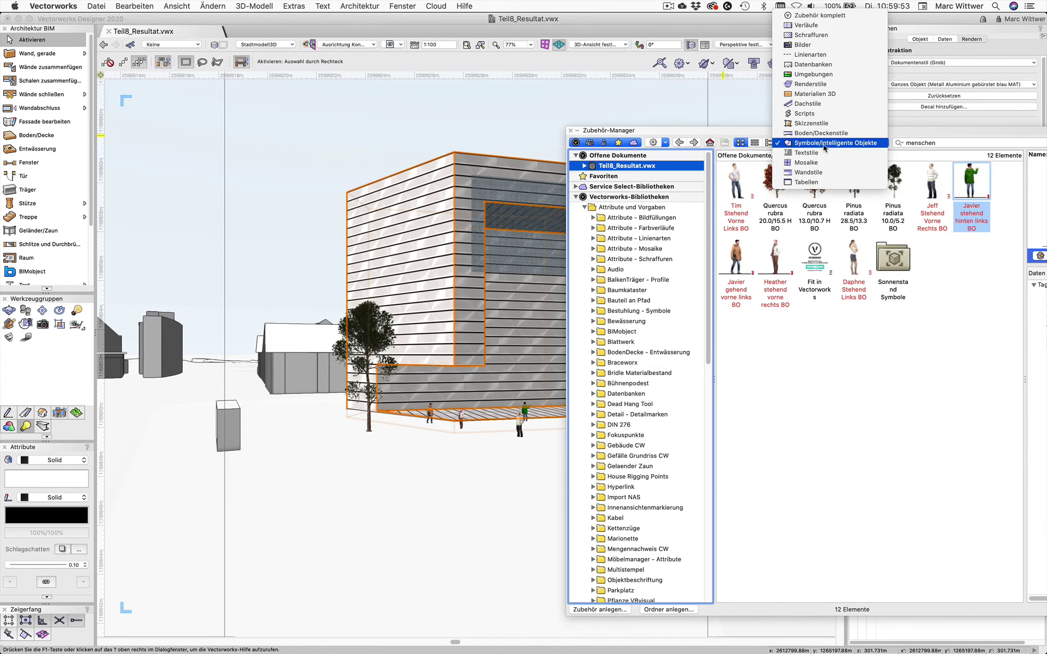
{"action": "left_click", "coordinate": [818, 94]}
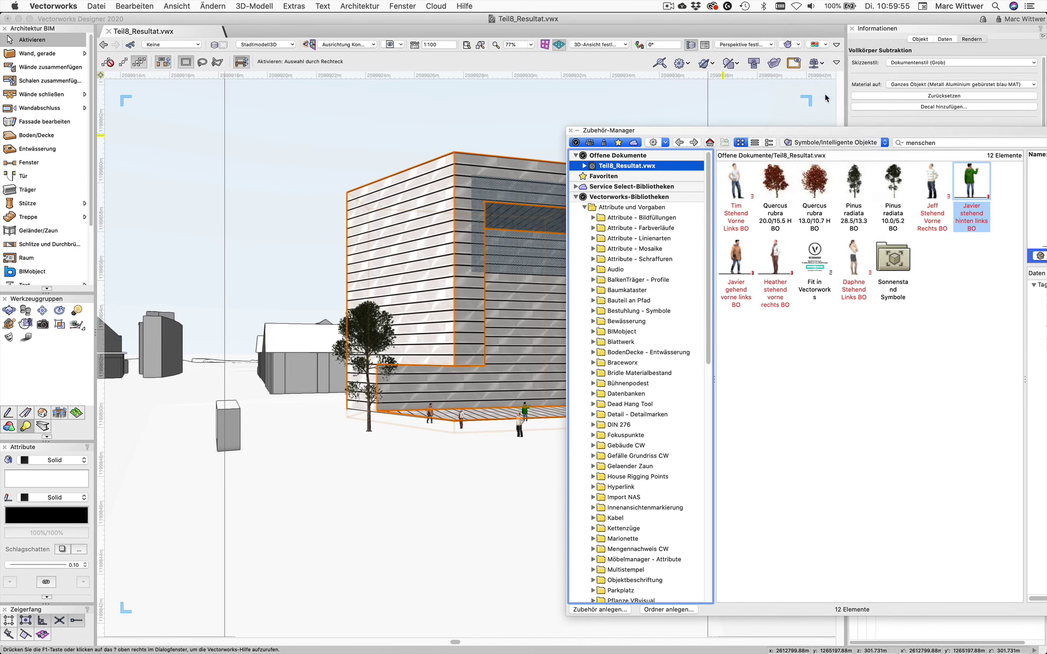
{"action": "left_click", "coordinate": [834, 143]}
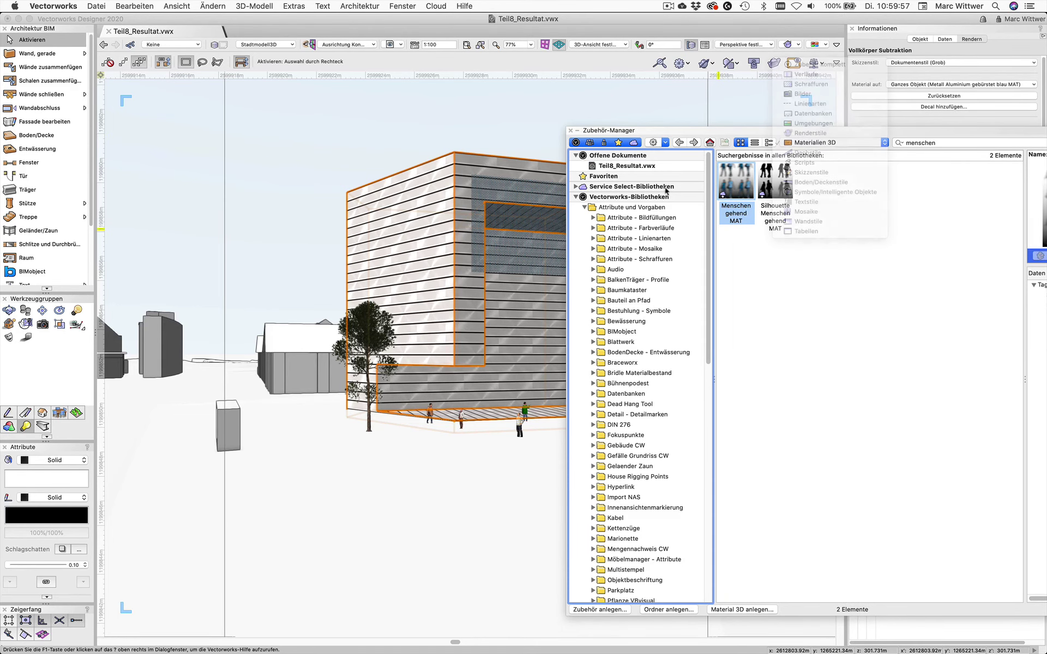
{"action": "left_click", "coordinate": [831, 143]}
{"action": "left_click", "coordinate": [644, 166]}
{"action": "right_click", "coordinate": [786, 256]}
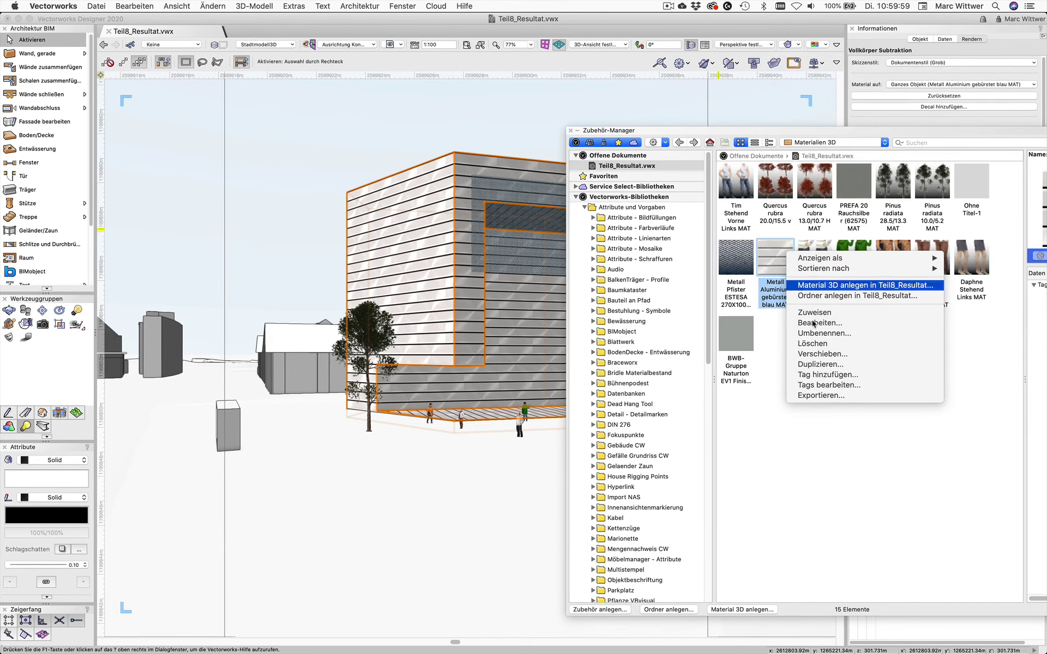
{"action": "left_click", "coordinate": [816, 326]}
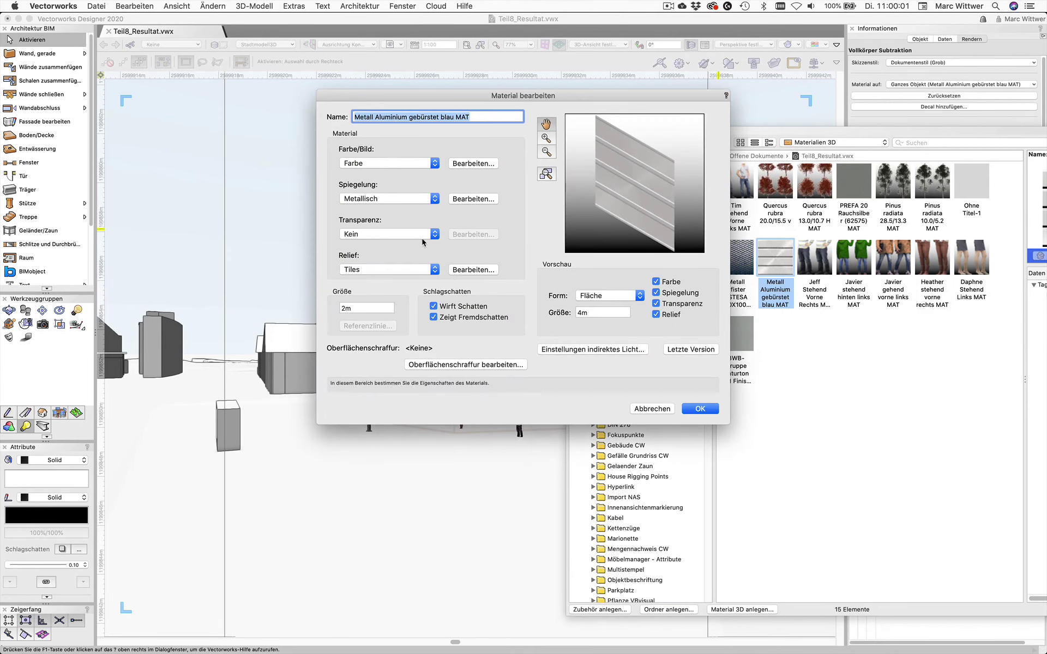
Set the Tiles relief to joint width 1% and rounding 5%, then accept the material
{"action": "left_click", "coordinate": [478, 274]}
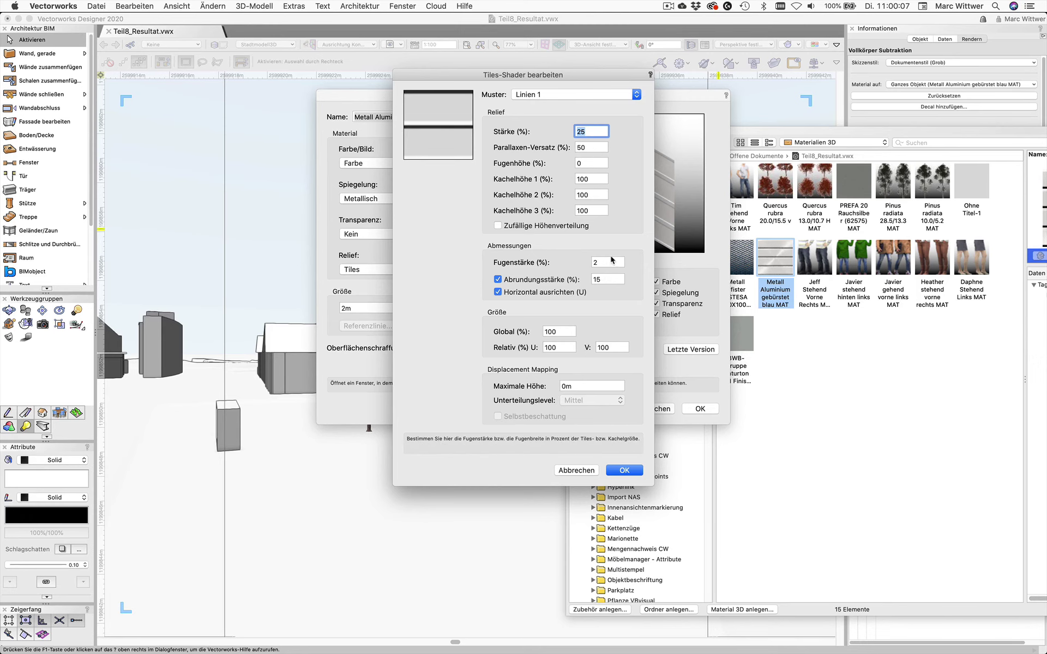
{"action": "left_click", "coordinate": [611, 263]}
{"action": "type", "text": "1"}
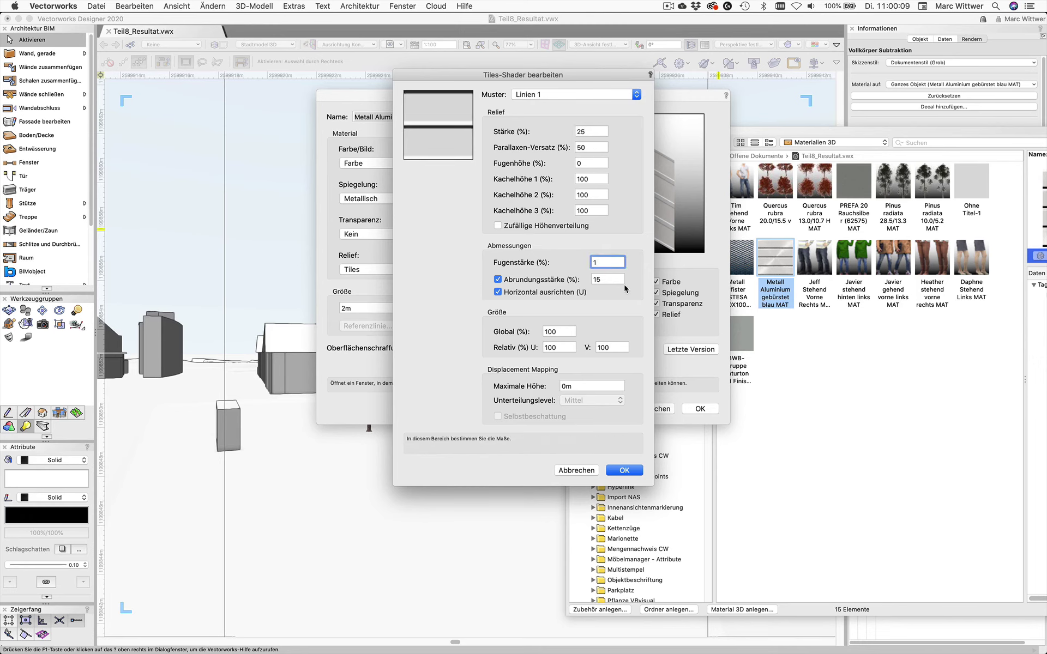
{"action": "key", "text": "Tab"}
{"action": "type", "text": "5"}
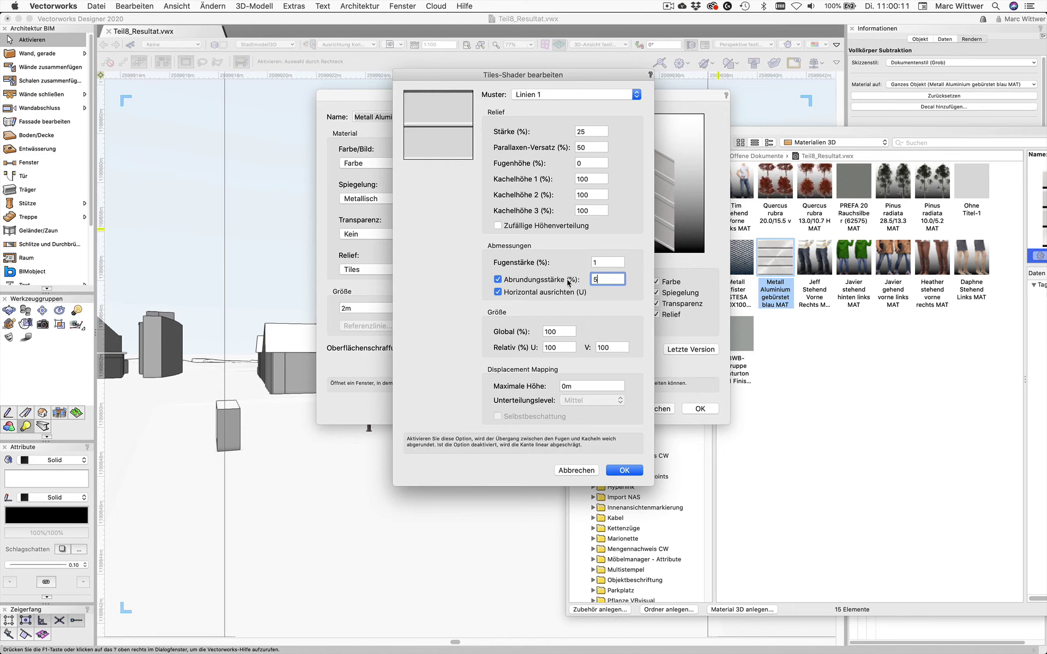
{"action": "left_click", "coordinate": [616, 260]}
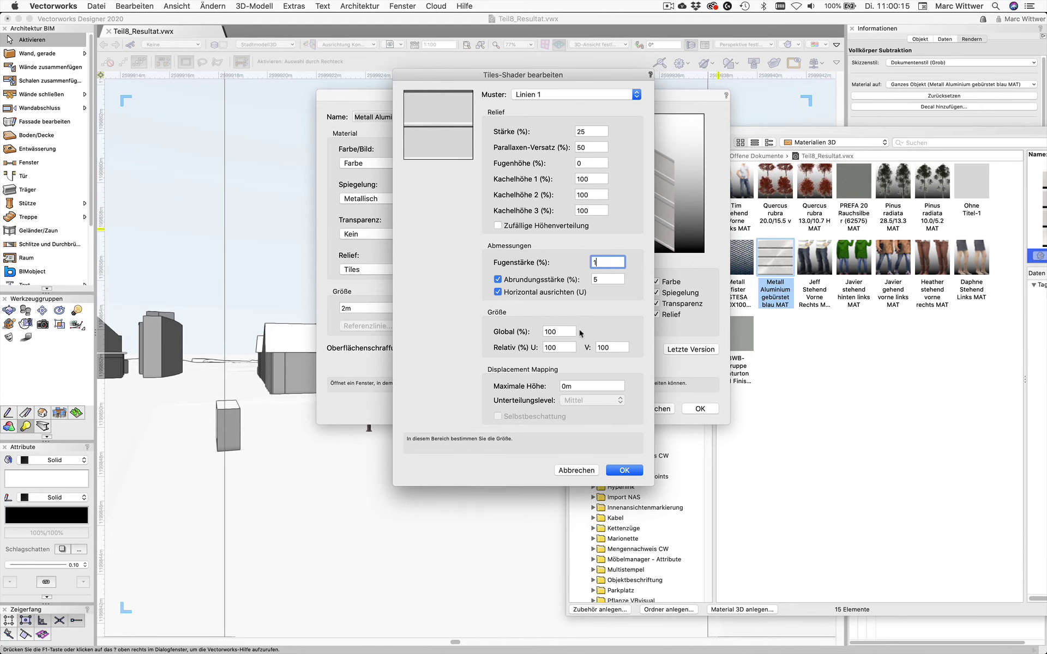
{"action": "left_click", "coordinate": [624, 469]}
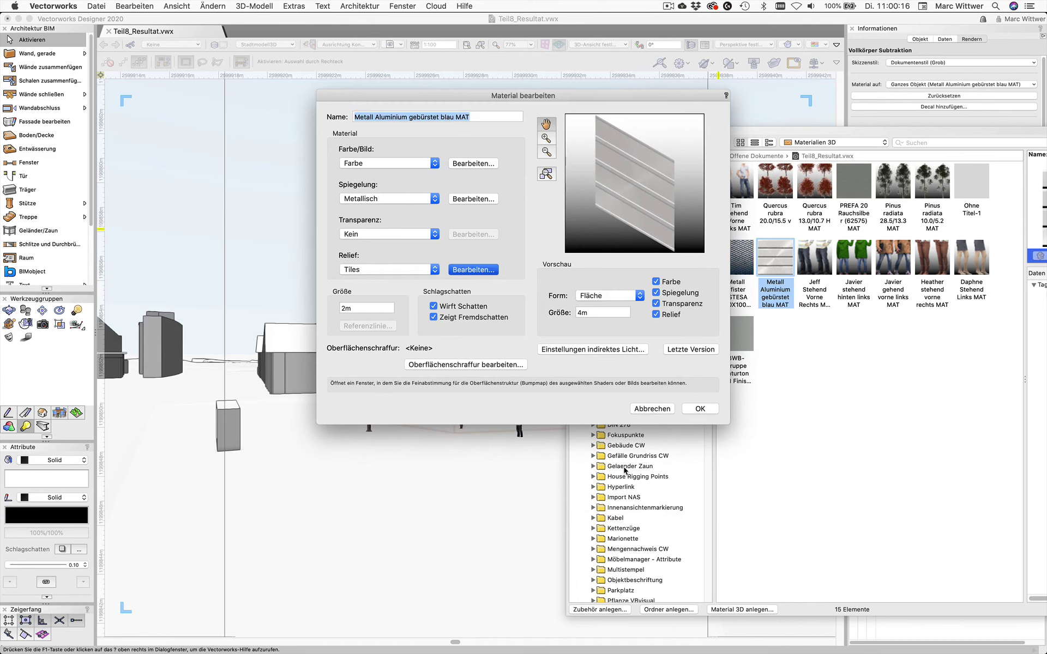
{"action": "left_click", "coordinate": [704, 413]}
{"action": "left_click_drag", "start_coordinate": [839, 124], "coordinate": [536, 101]}
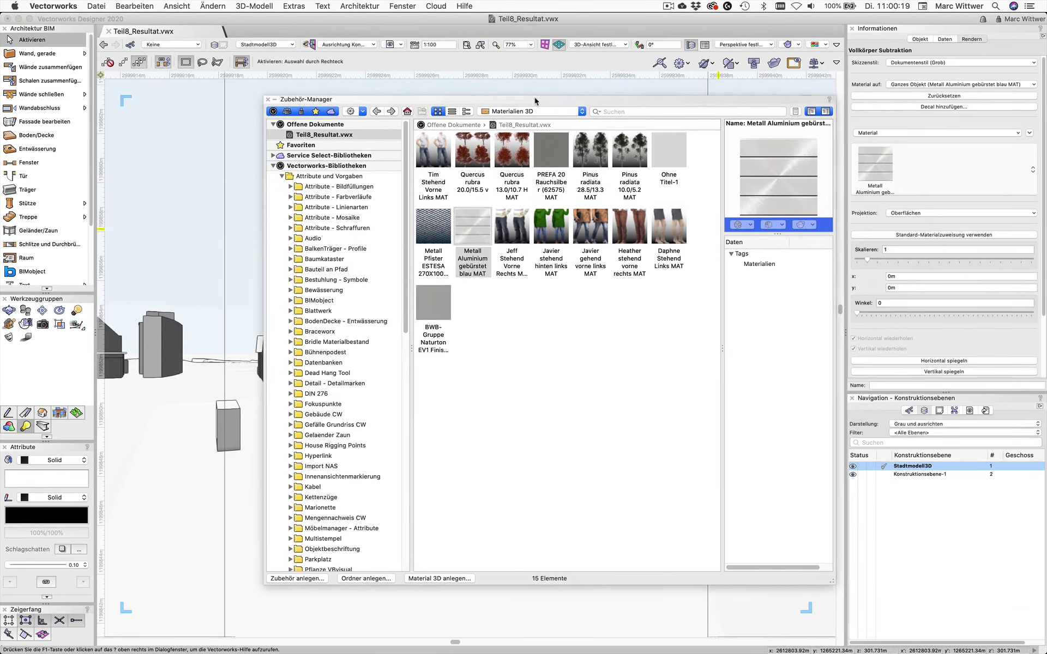
{"action": "left_click", "coordinate": [938, 410]}
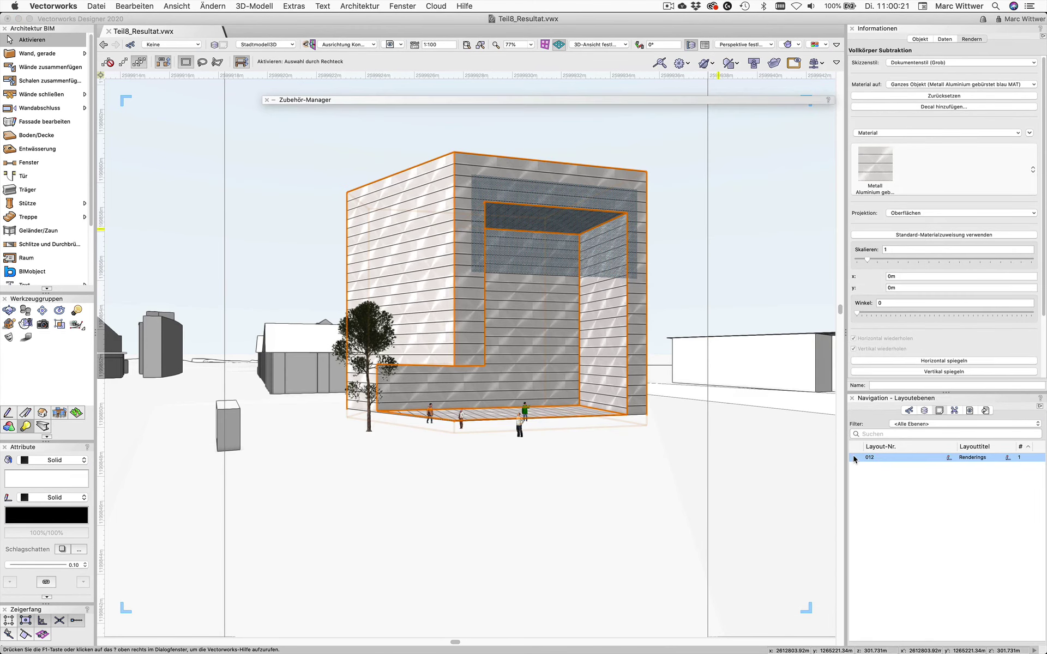
Activate sheet layer 012 Renderings and show the top viewport's Object properties
{"action": "left_click", "coordinate": [854, 458]}
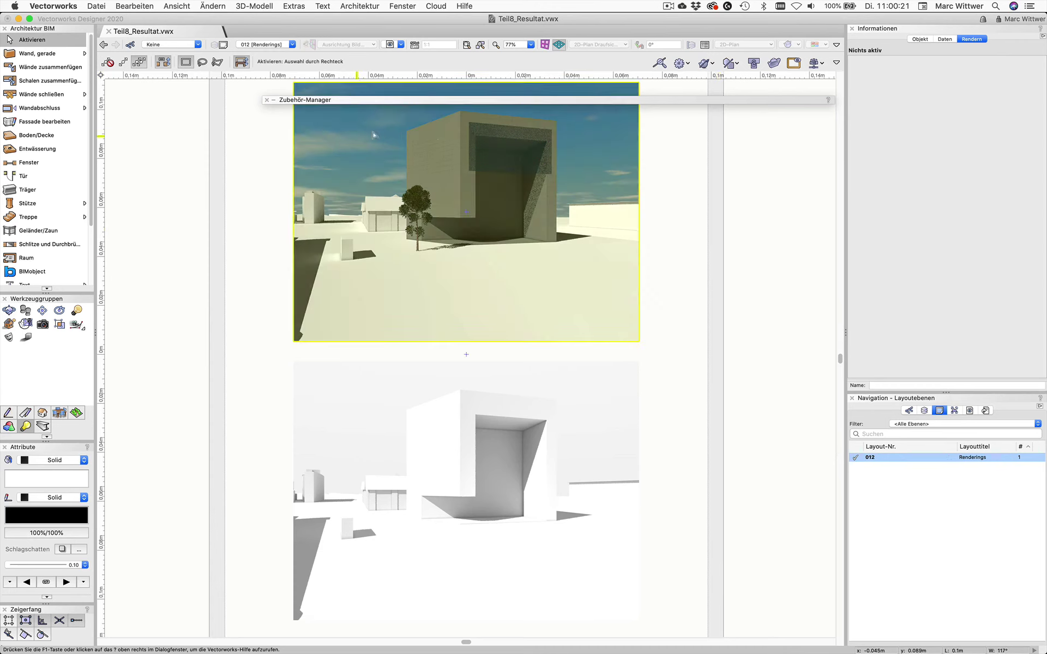
{"action": "left_click", "coordinate": [920, 39]}
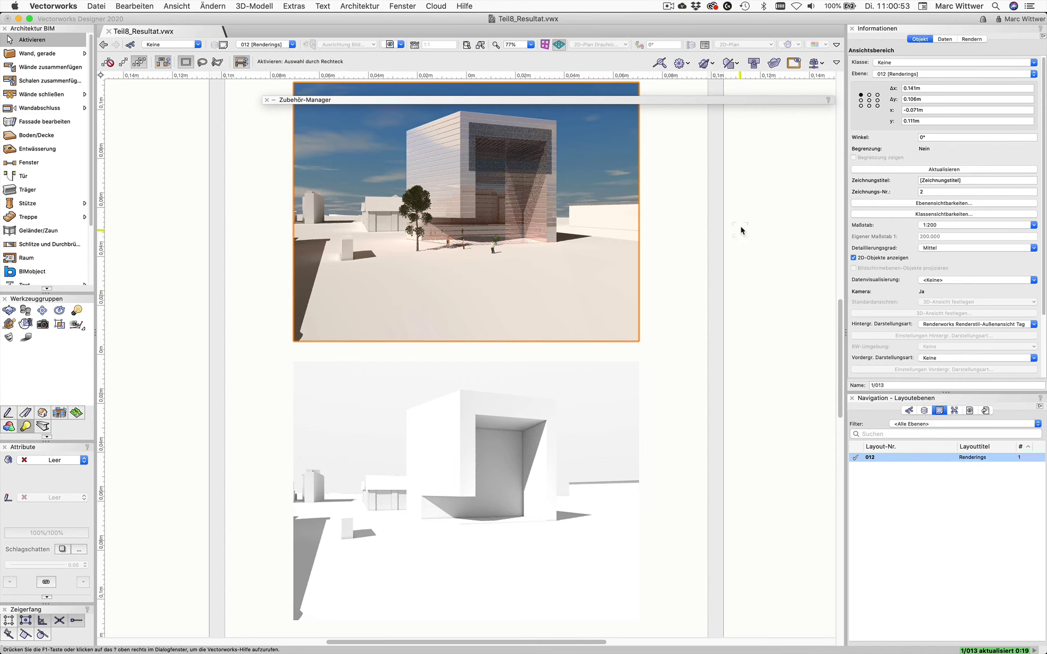
{"action": "left_click", "coordinate": [958, 324]}
{"action": "mouse_move", "coordinate": [956, 355]}
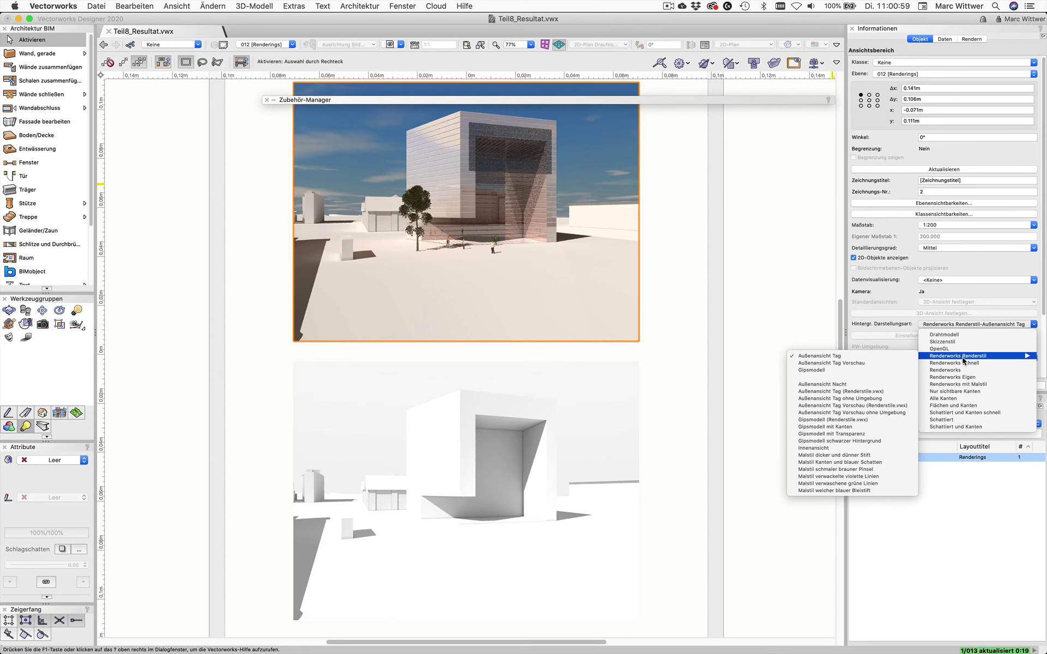
Use the Außenansicht Tag Vorschau ohne Umgebung style, keeping the existing environment on conflict
{"action": "left_click", "coordinate": [876, 413]}
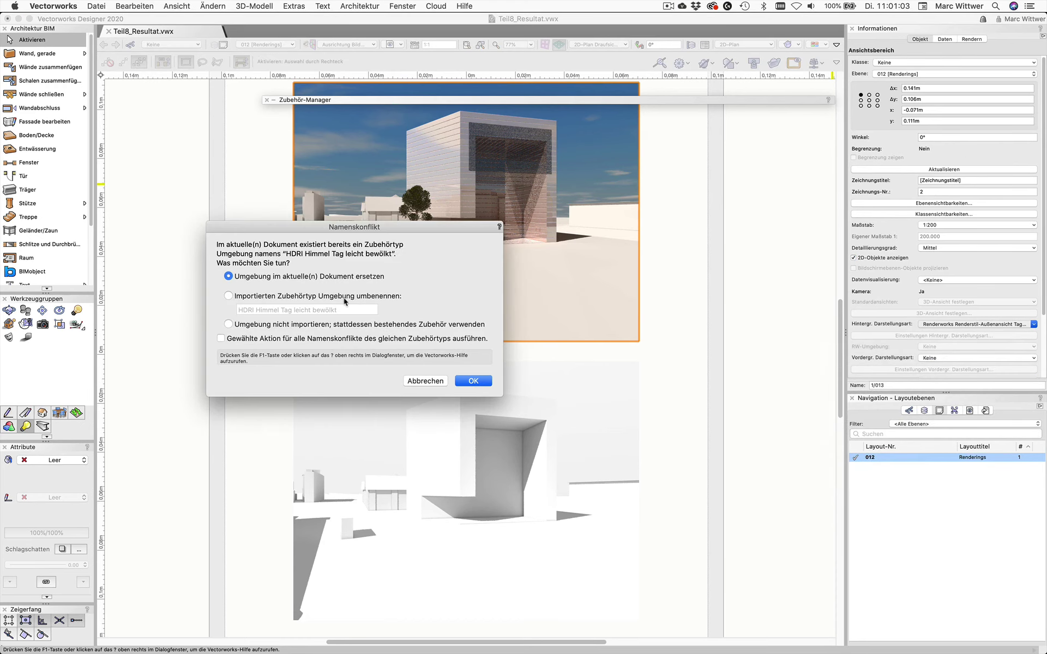
{"action": "left_click", "coordinate": [265, 325]}
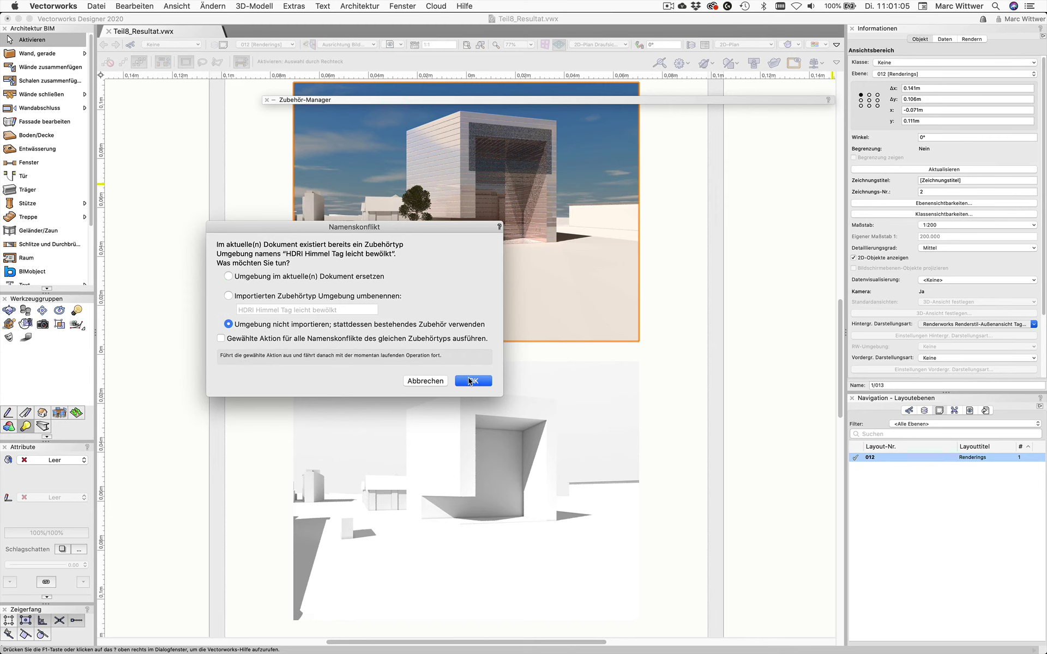
{"action": "left_click", "coordinate": [470, 380]}
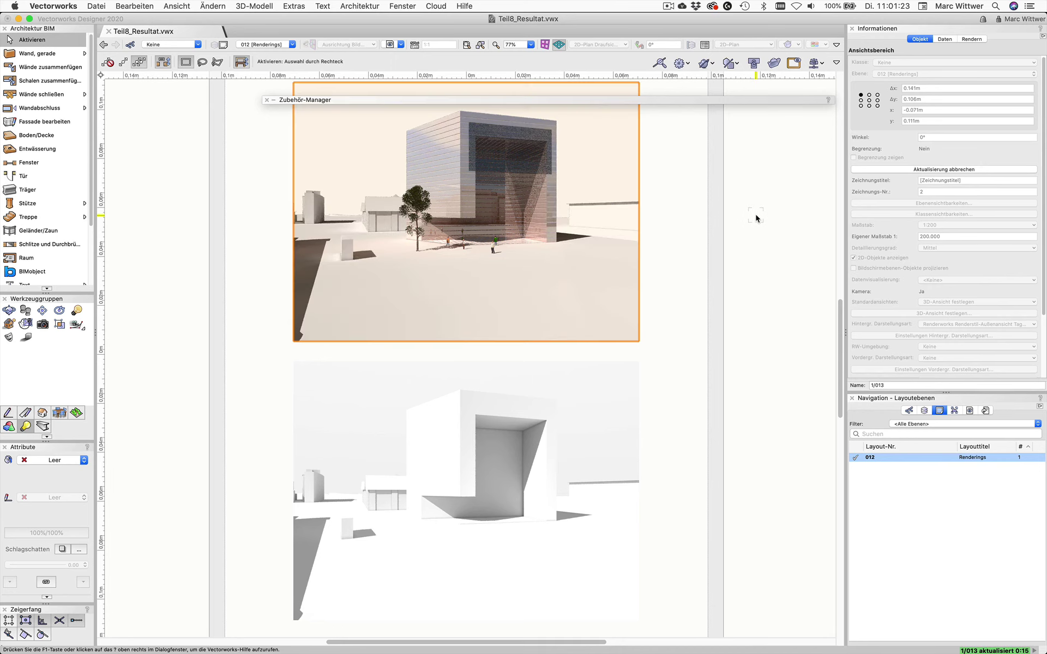
{"action": "left_click", "coordinate": [53, 6]}
{"action": "mouse_move", "coordinate": [105, 280]}
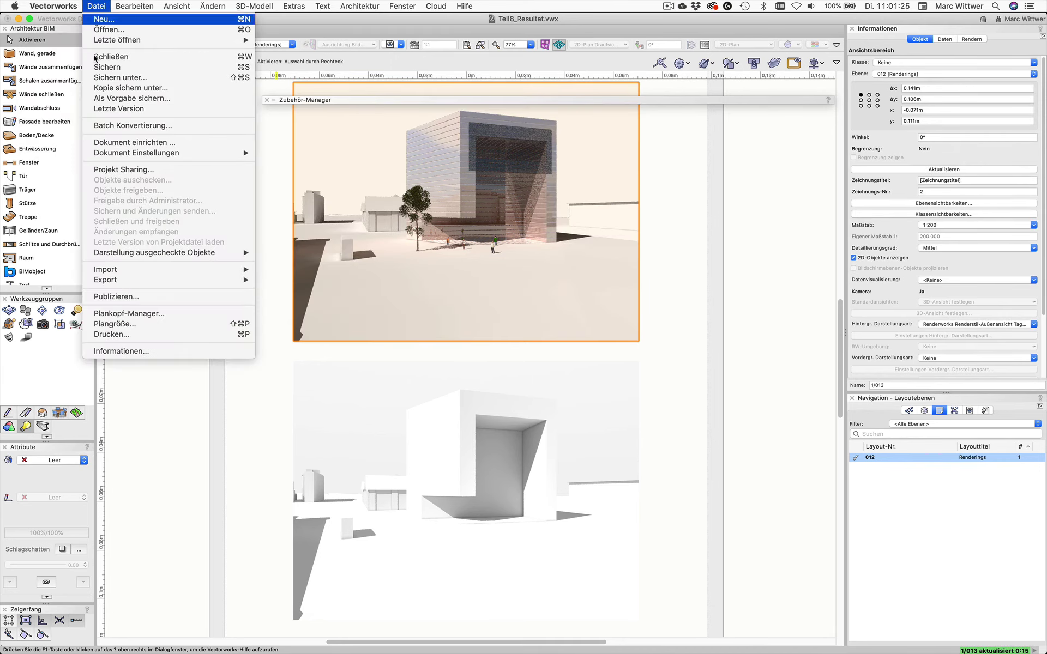
{"action": "left_click", "coordinate": [310, 234]}
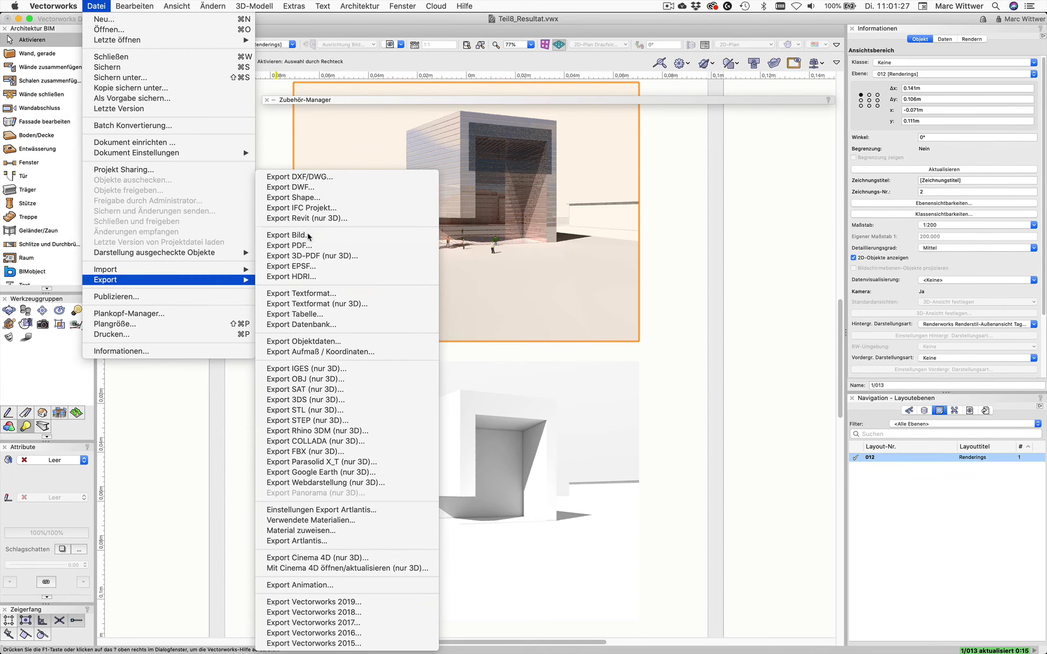
{"action": "left_click", "coordinate": [583, 346]}
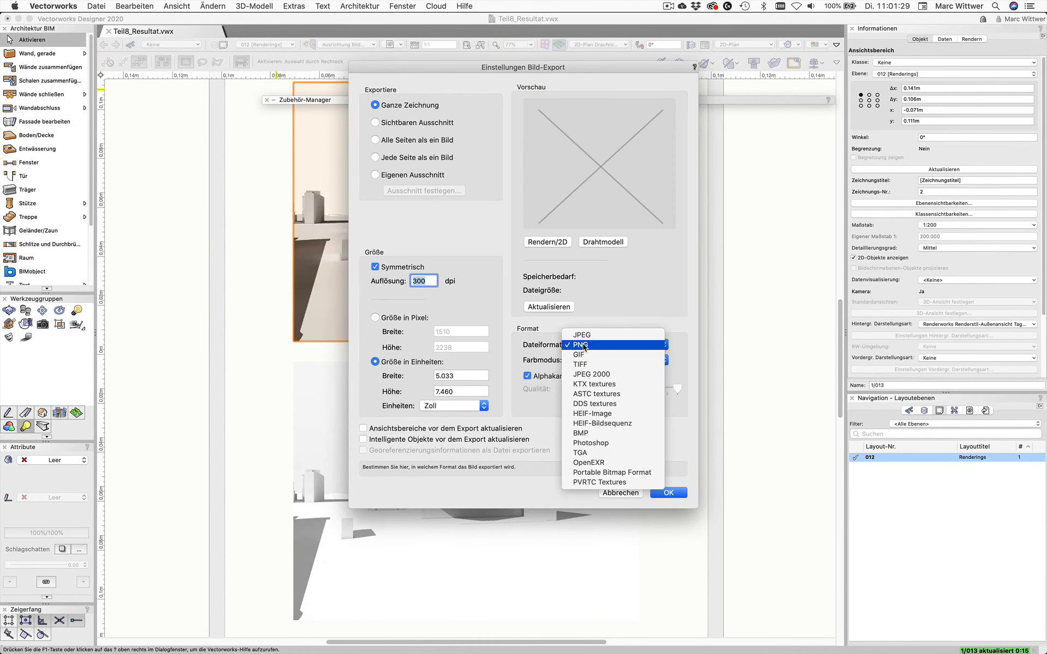
{"action": "left_click", "coordinate": [585, 346]}
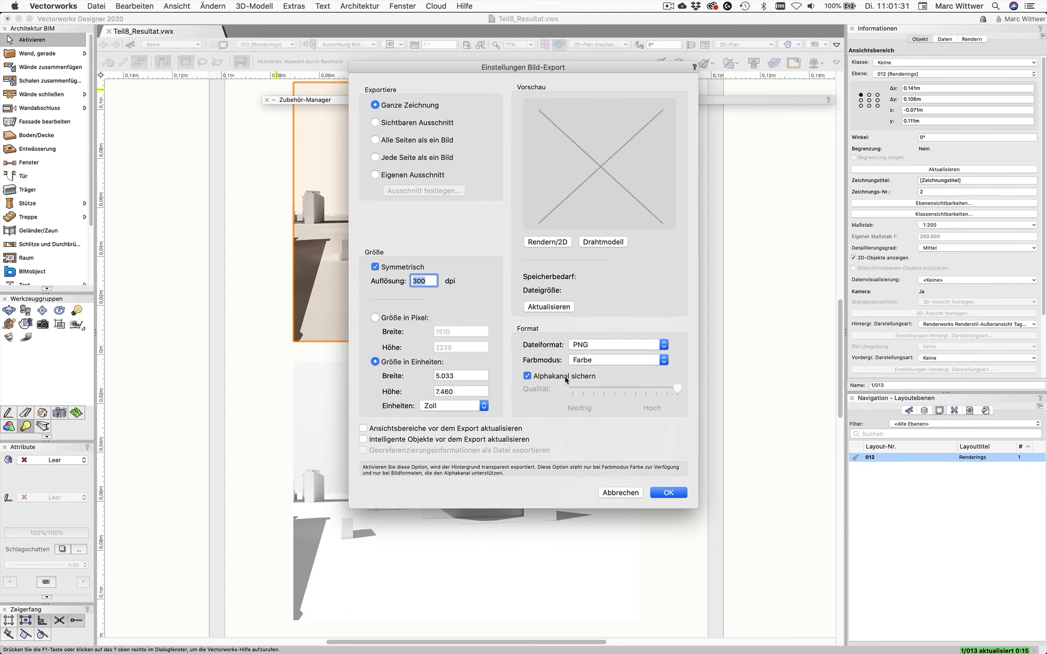
{"action": "left_click_drag", "start_coordinate": [506, 87], "coordinate": [738, 206]}
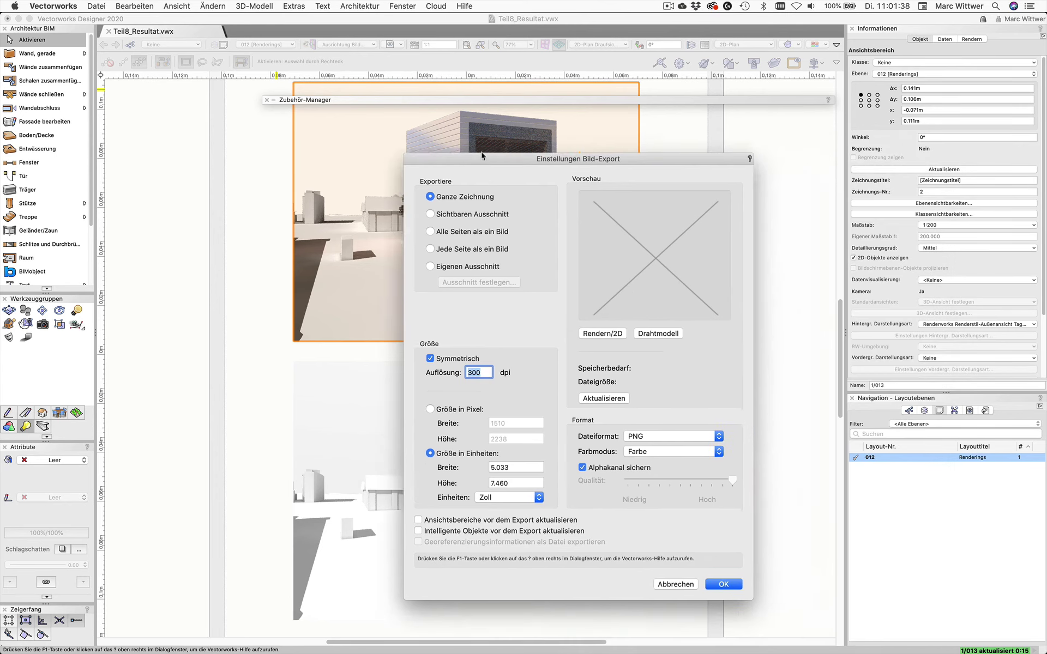
{"action": "left_click_drag", "start_coordinate": [672, 187], "coordinate": [442, 145]}
{"action": "left_click", "coordinate": [630, 573]}
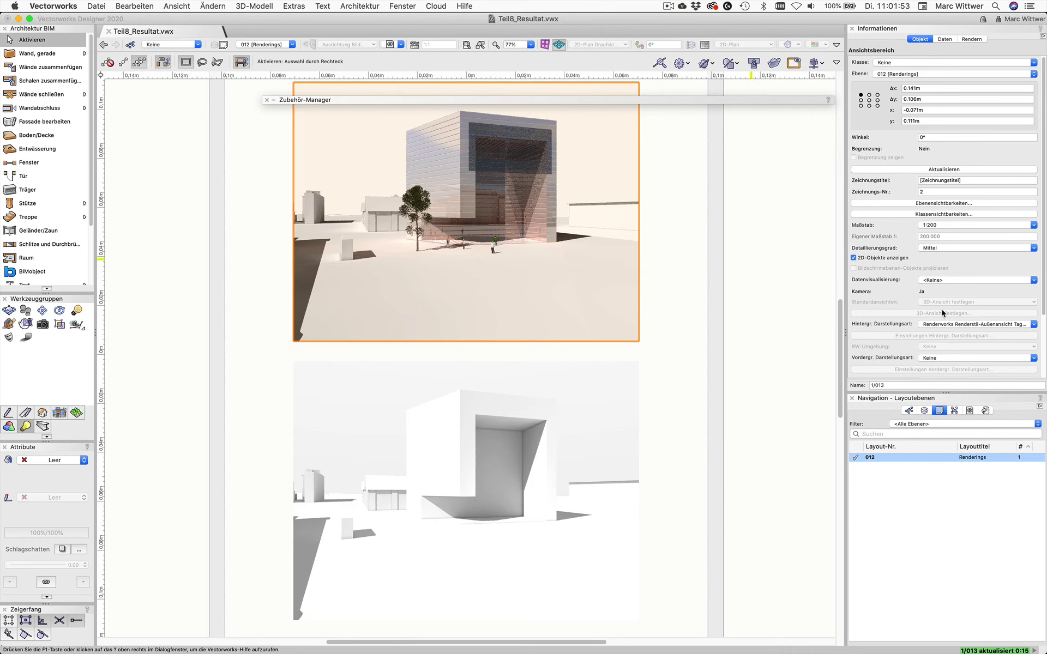
Leave the background render style unchanged and pick the Lichtquelle tool
{"action": "left_click", "coordinate": [956, 325]}
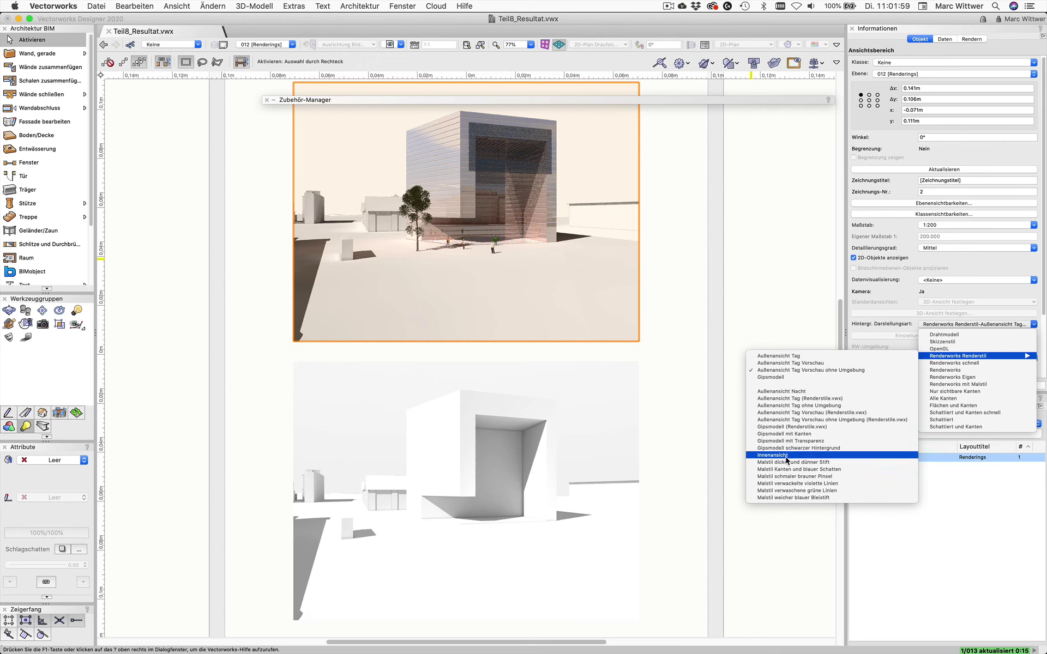
{"action": "left_click", "coordinate": [695, 300]}
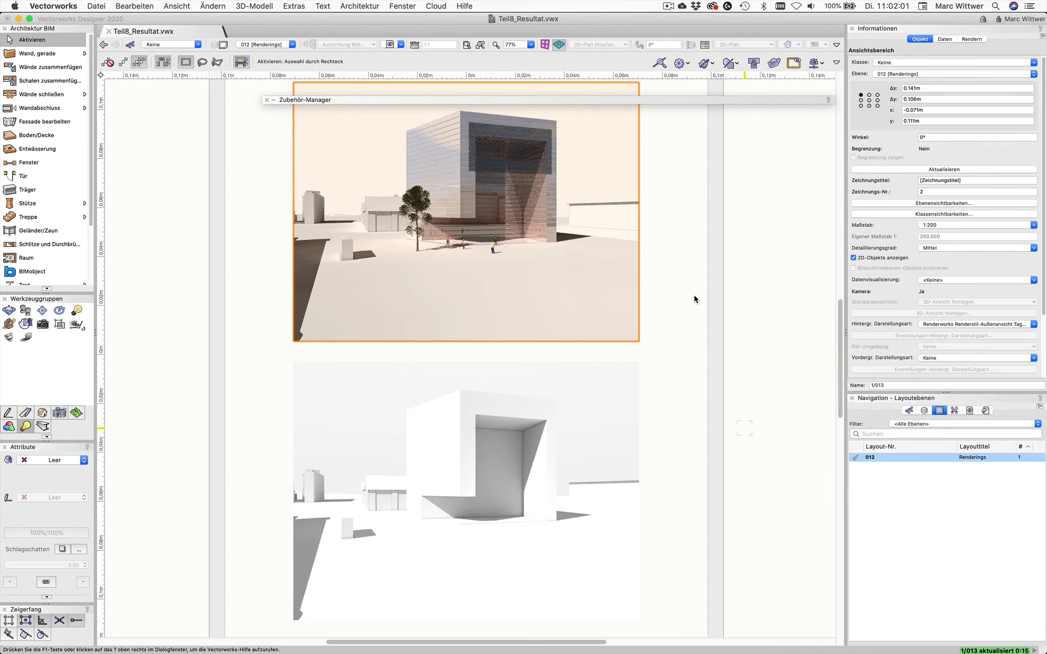
{"action": "left_click", "coordinate": [76, 312]}
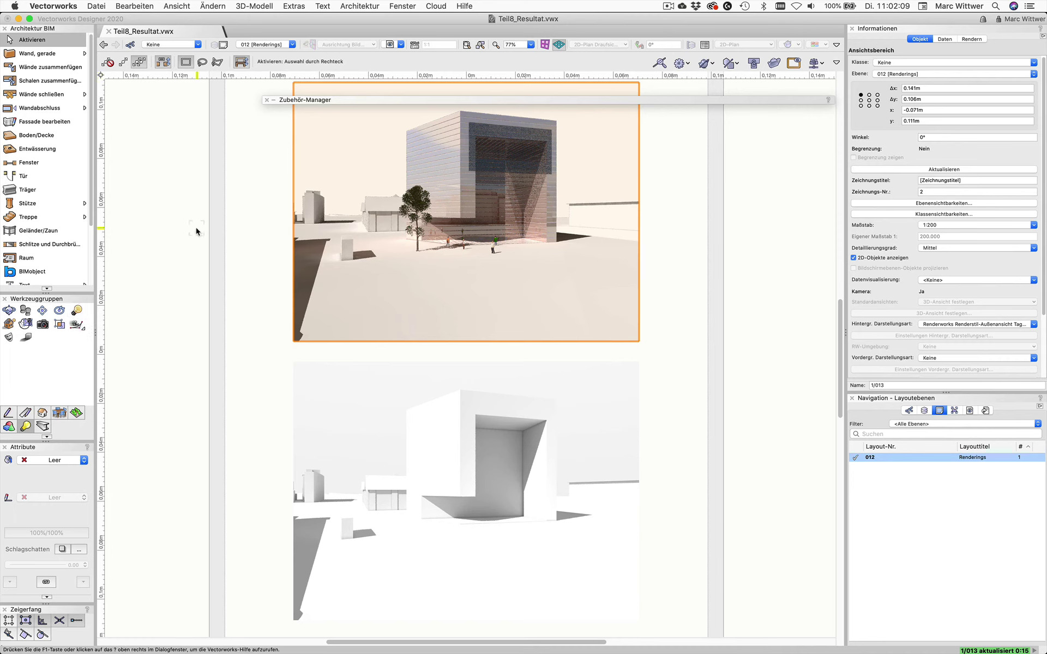